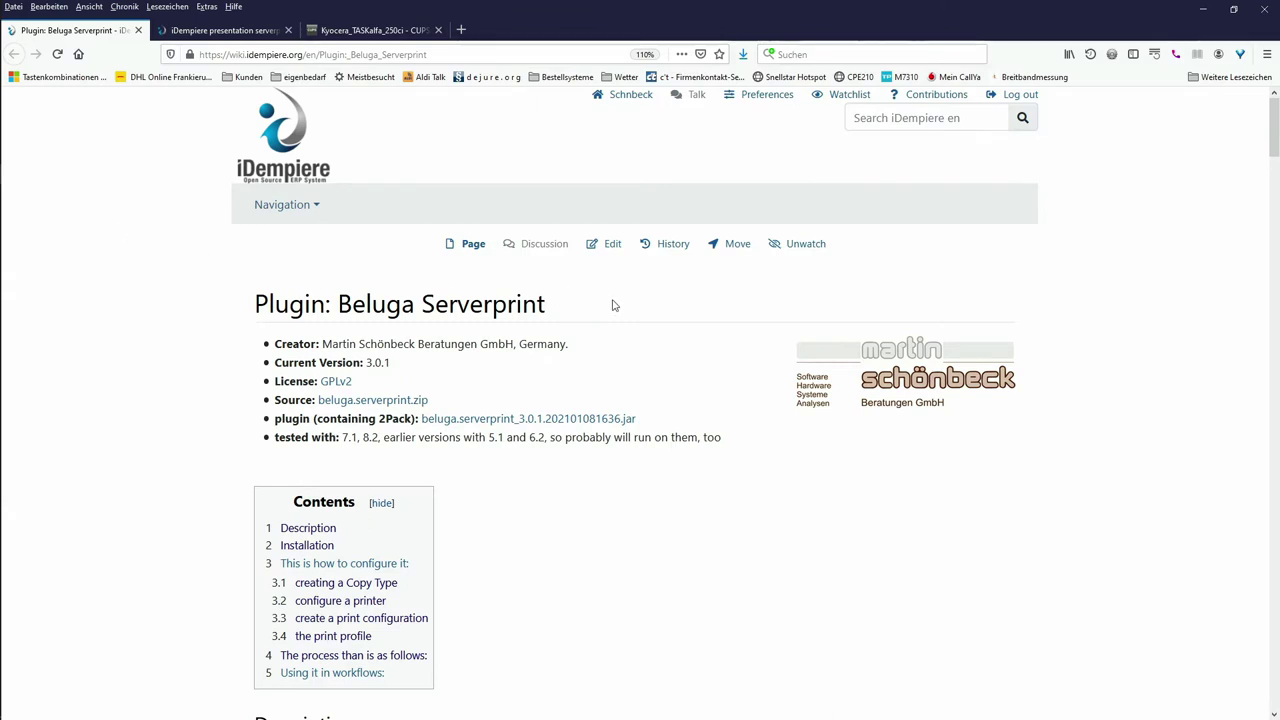
# Step: In iDempiere, print and send Joe Block's sales order 50000, which reports 'Nothing to print or transfer!'
pyautogui.scroll(-15, 615, 306)
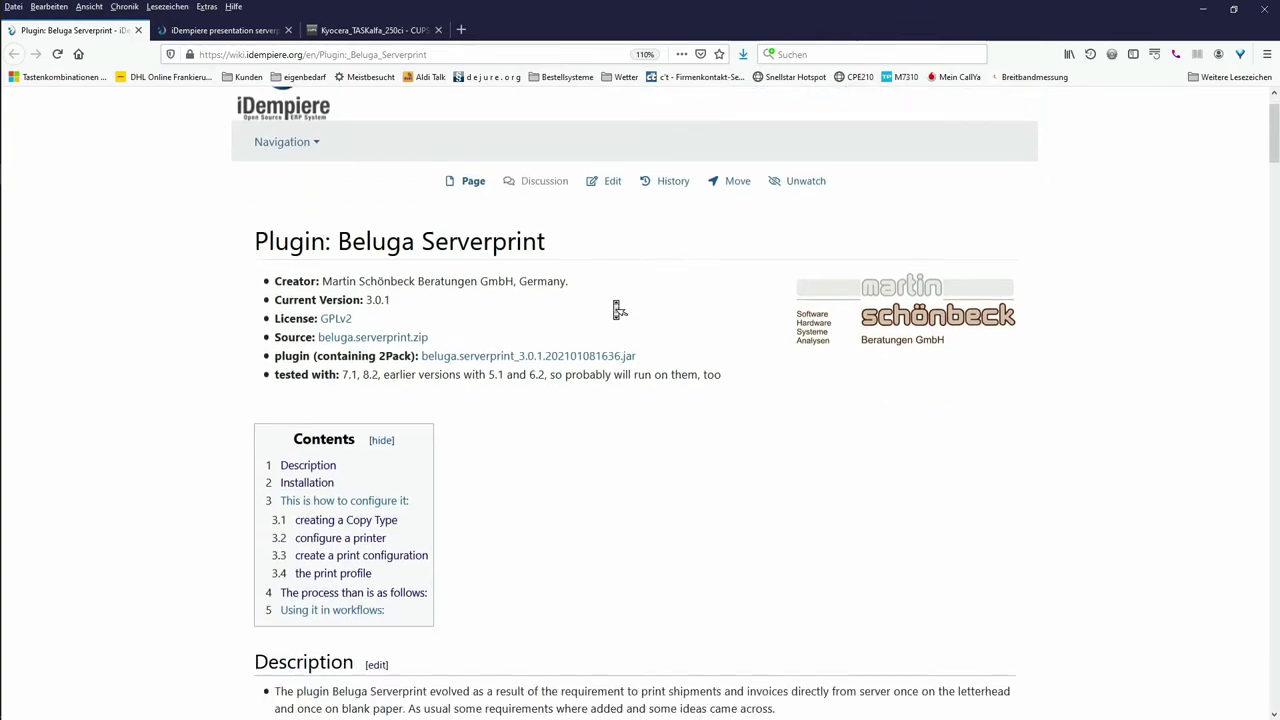
pyautogui.scroll(-15, 617, 310)
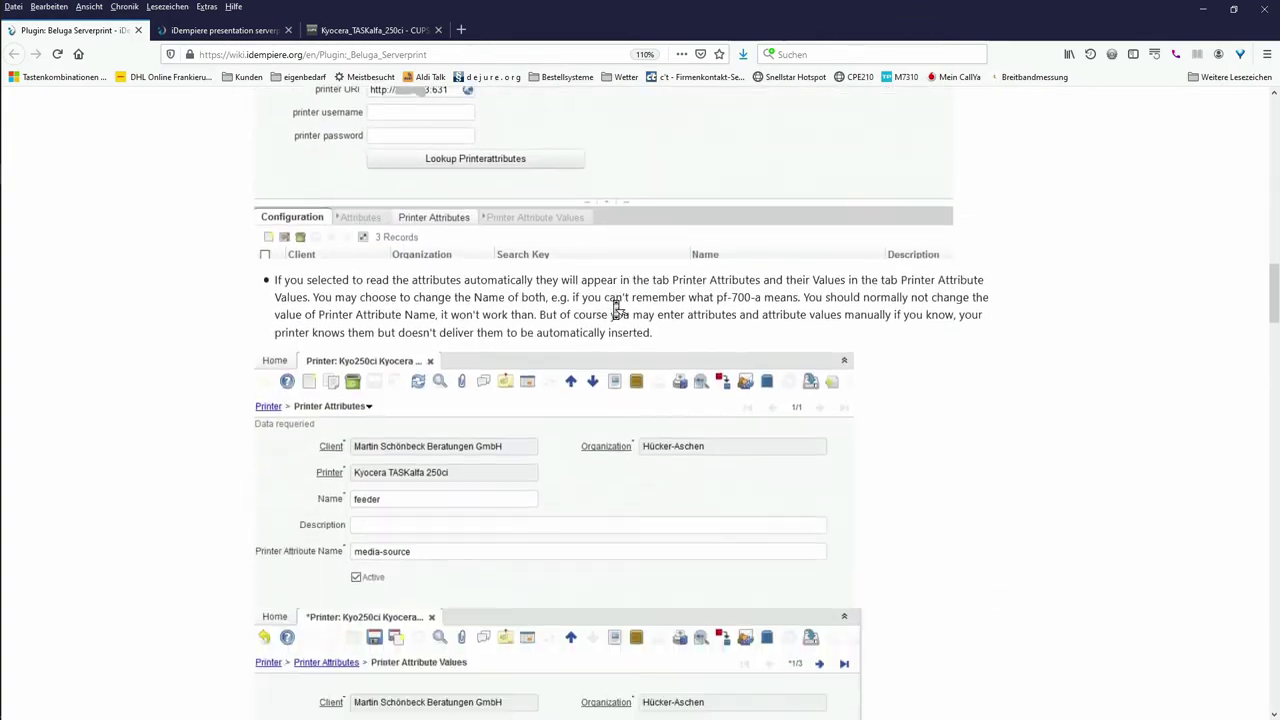
pyautogui.scroll(-5, 617, 310)
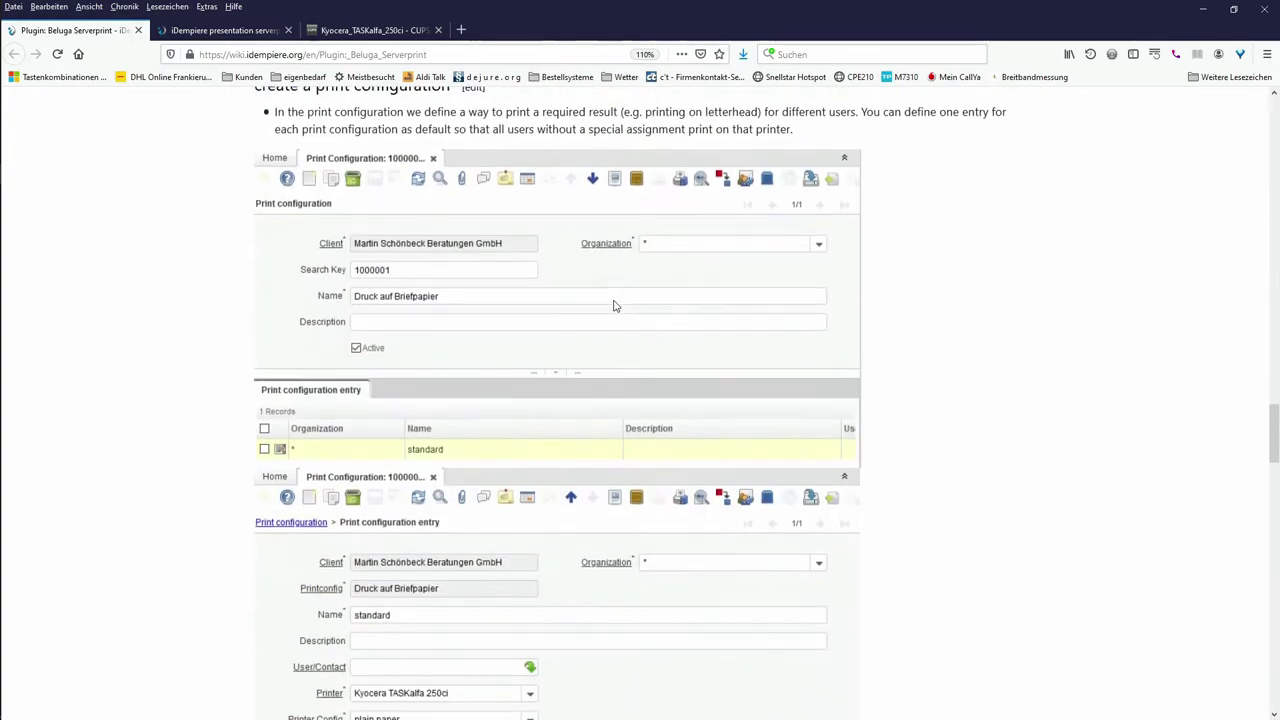
pyautogui.scroll(20, 615, 310)
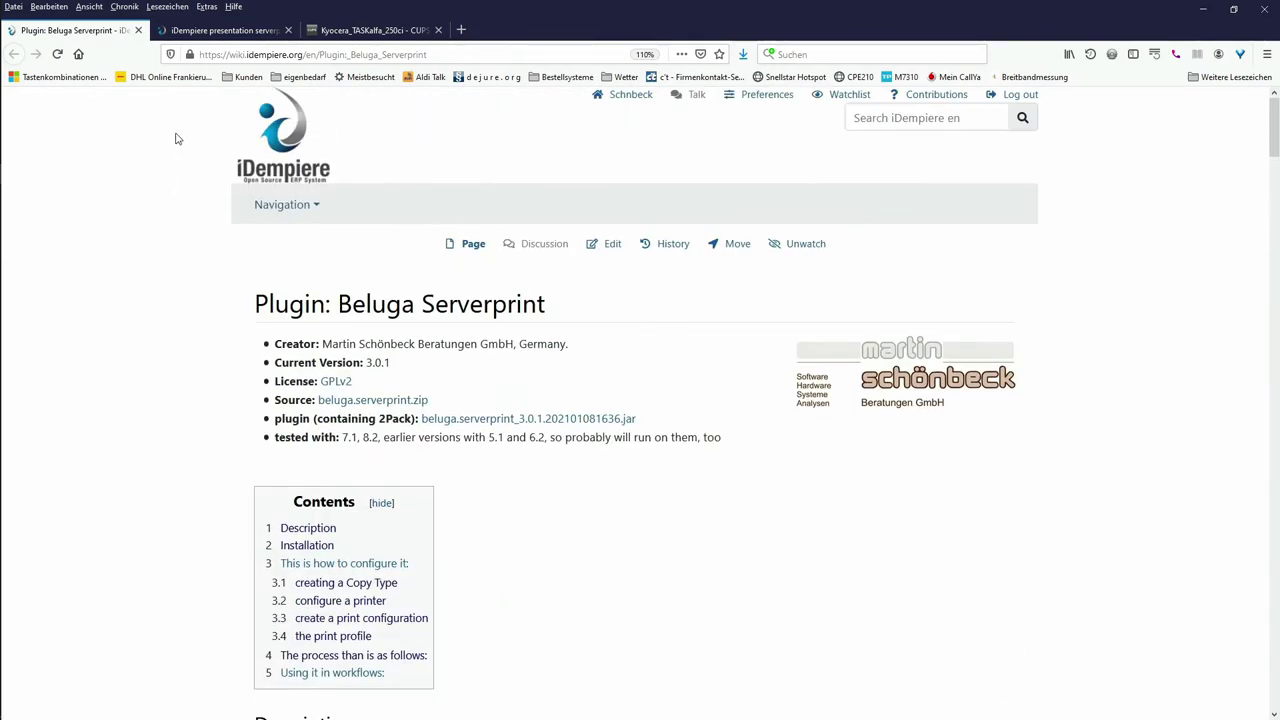
pyautogui.click(203, 31)
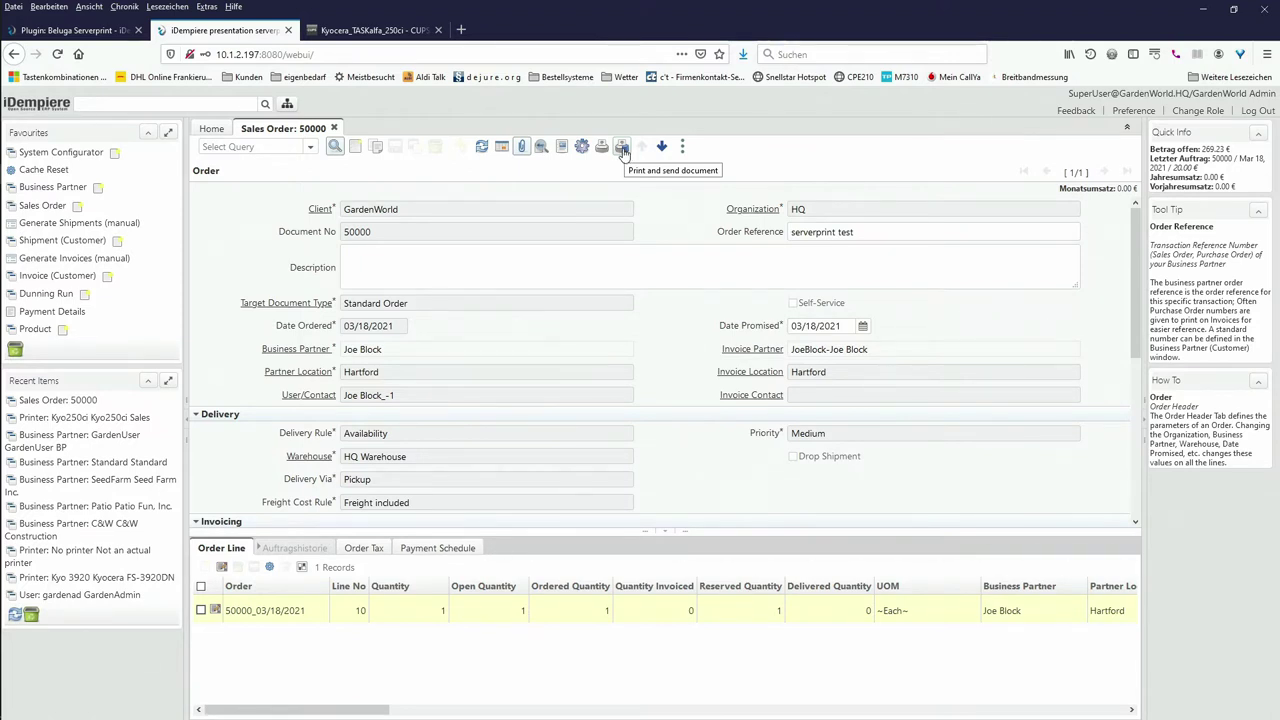
pyautogui.click(622, 148)
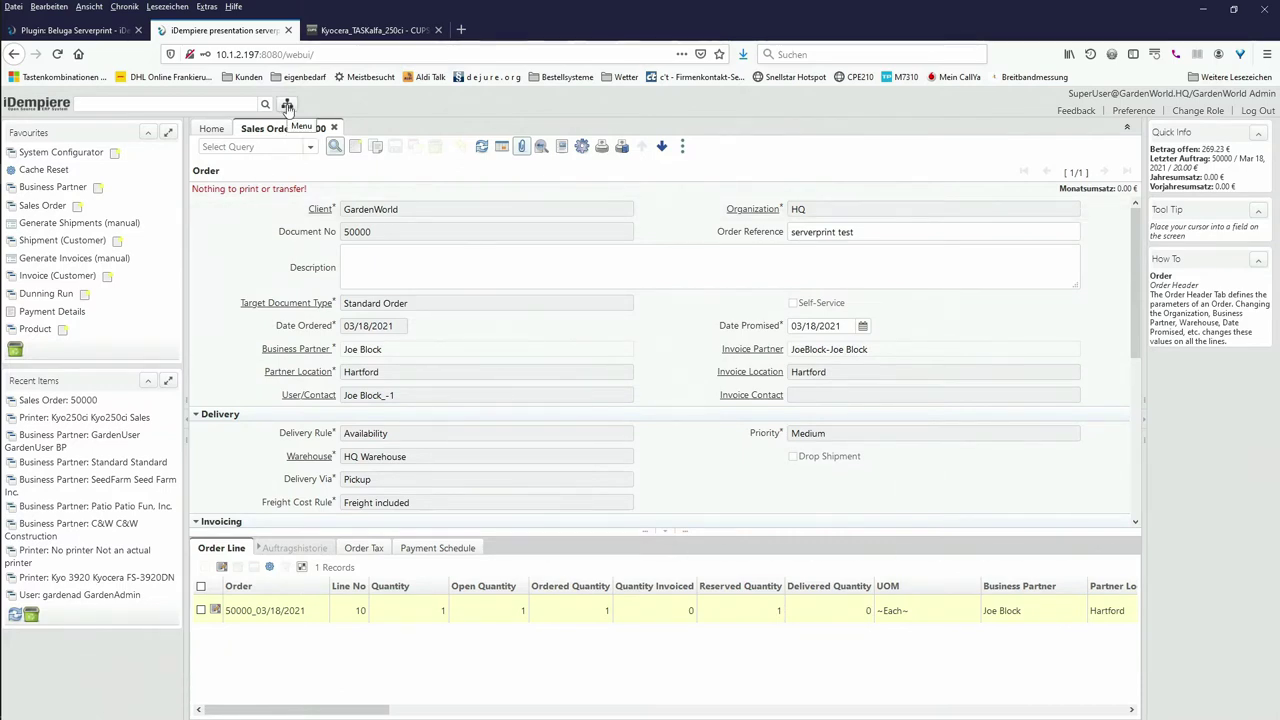
pyautogui.click(287, 105)
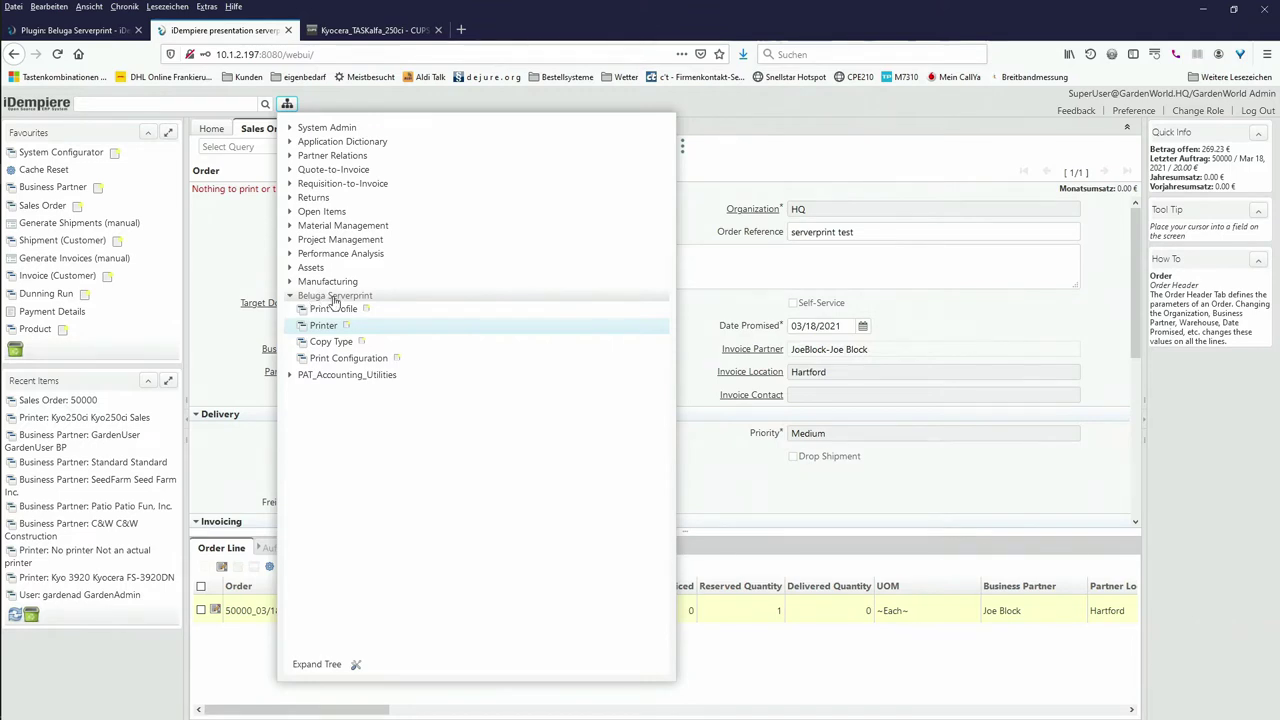
# Step: Open the Kyo250ci Sales printer record and start a new entry in its empty Printer Attributes list
pyautogui.click(322, 327)
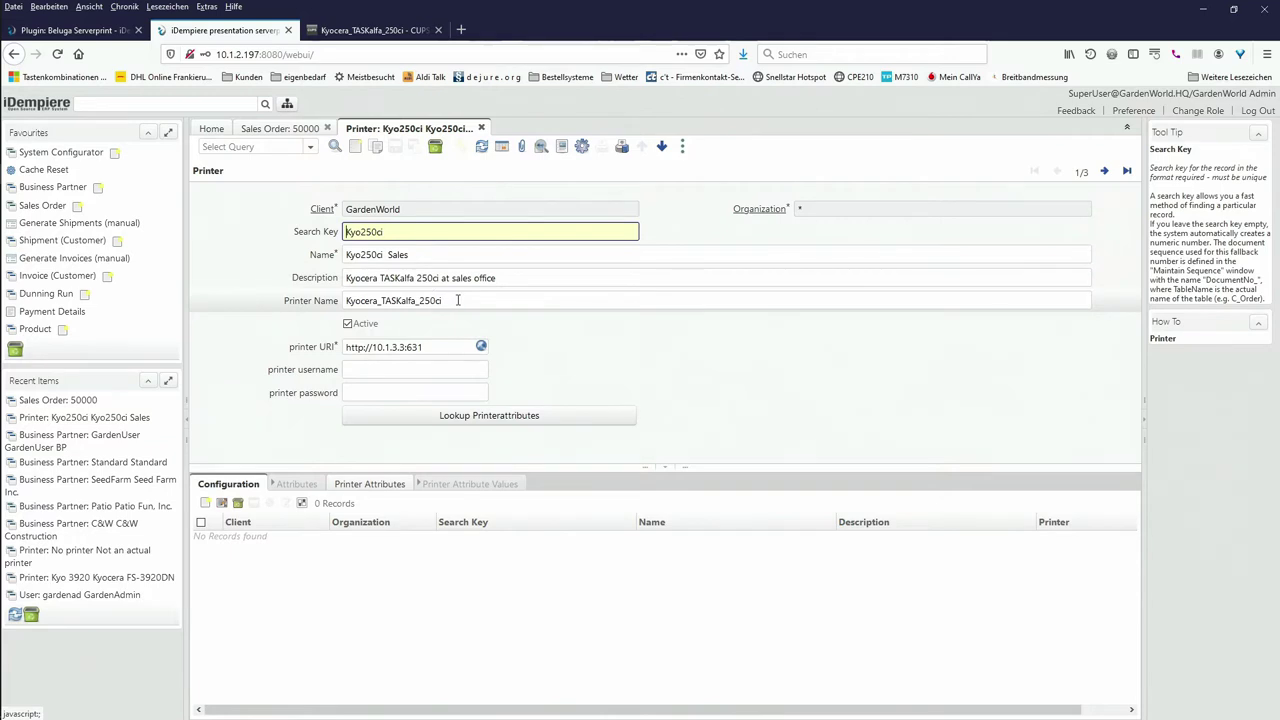
pyautogui.click(457, 300)
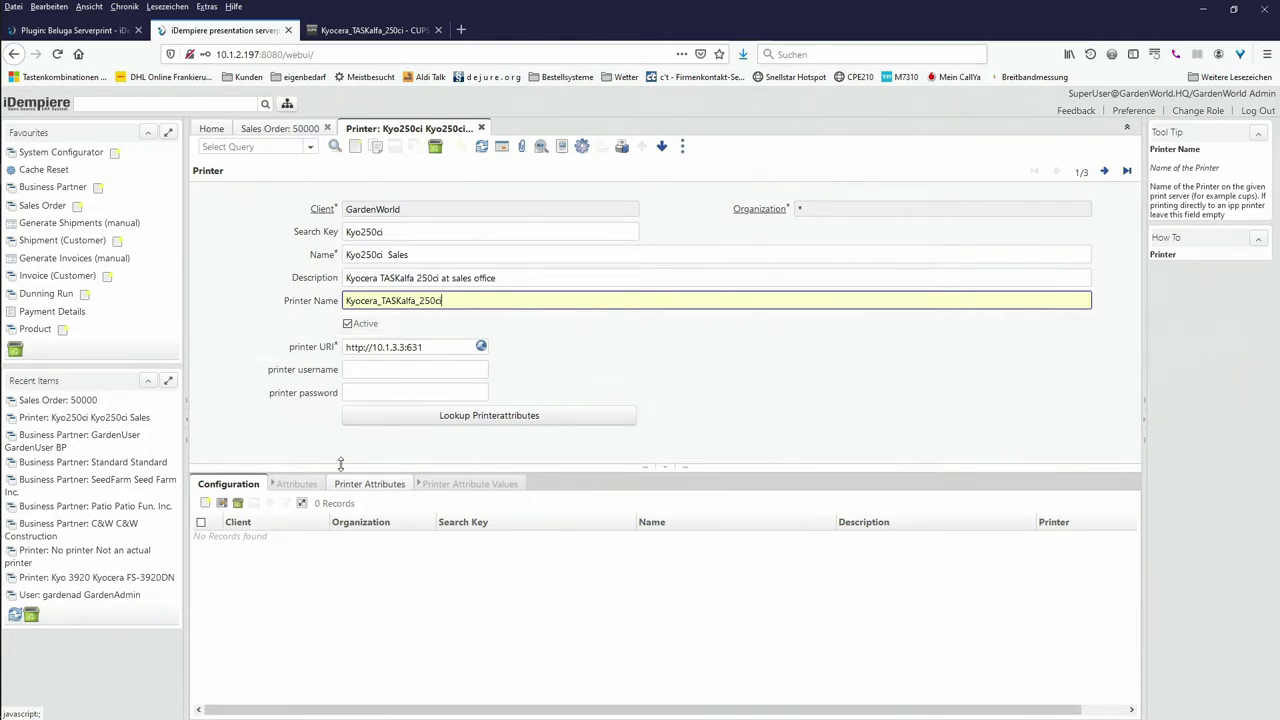
pyautogui.click(370, 485)
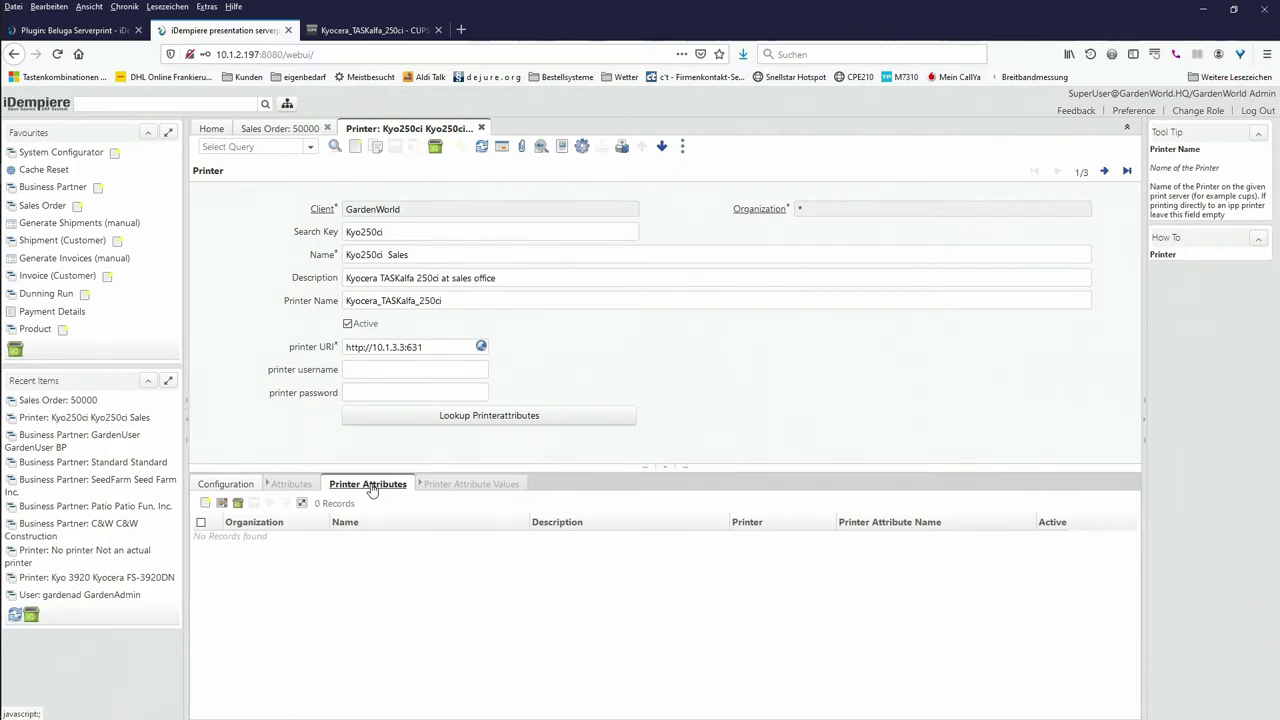
pyautogui.click(370, 485)
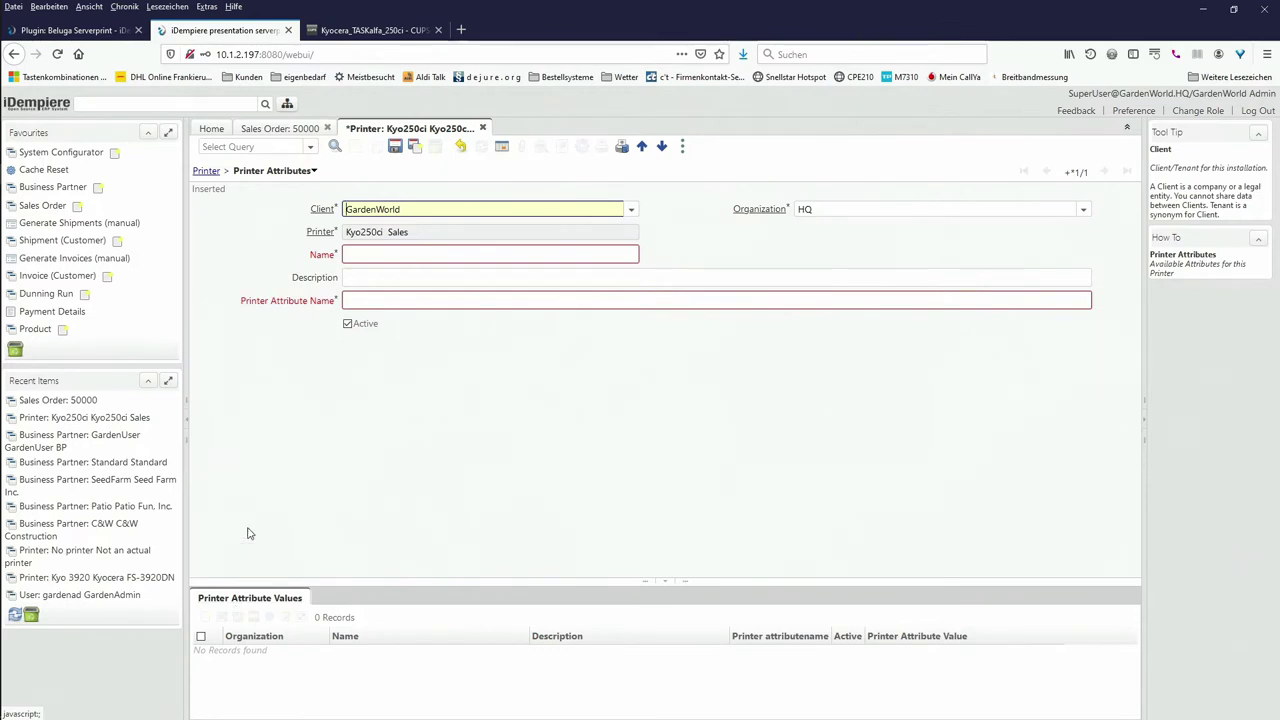
pyautogui.click(206, 172)
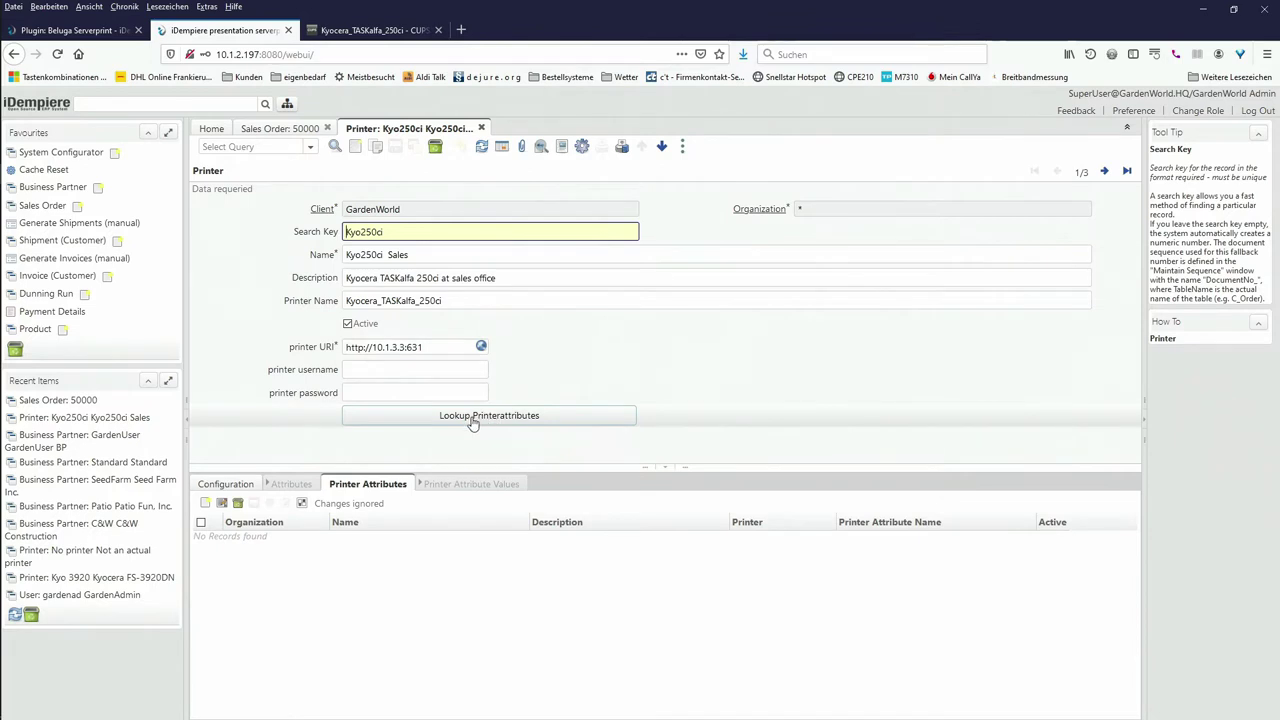
pyautogui.click(479, 422)
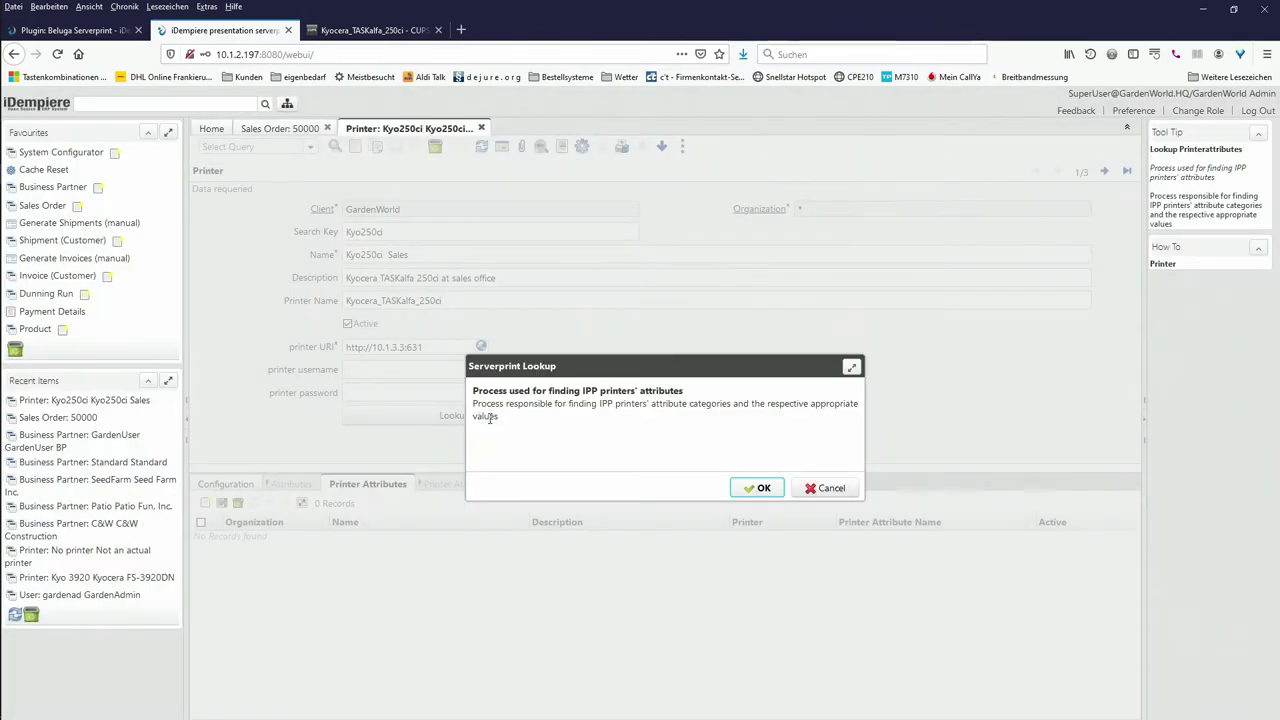
# Step: Run the attribute lookup to gather 13 Kyo250ci attributes, then open media-source with its five values
pyautogui.click(760, 488)
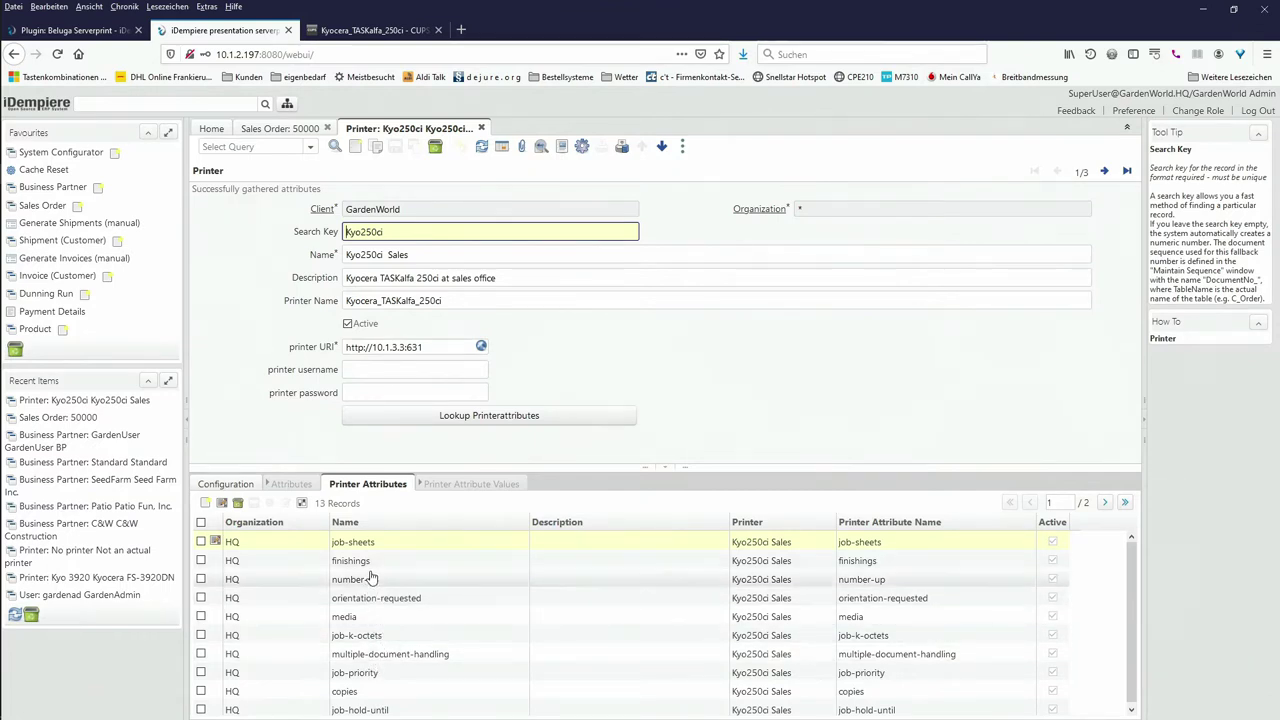
pyautogui.click(1104, 503)
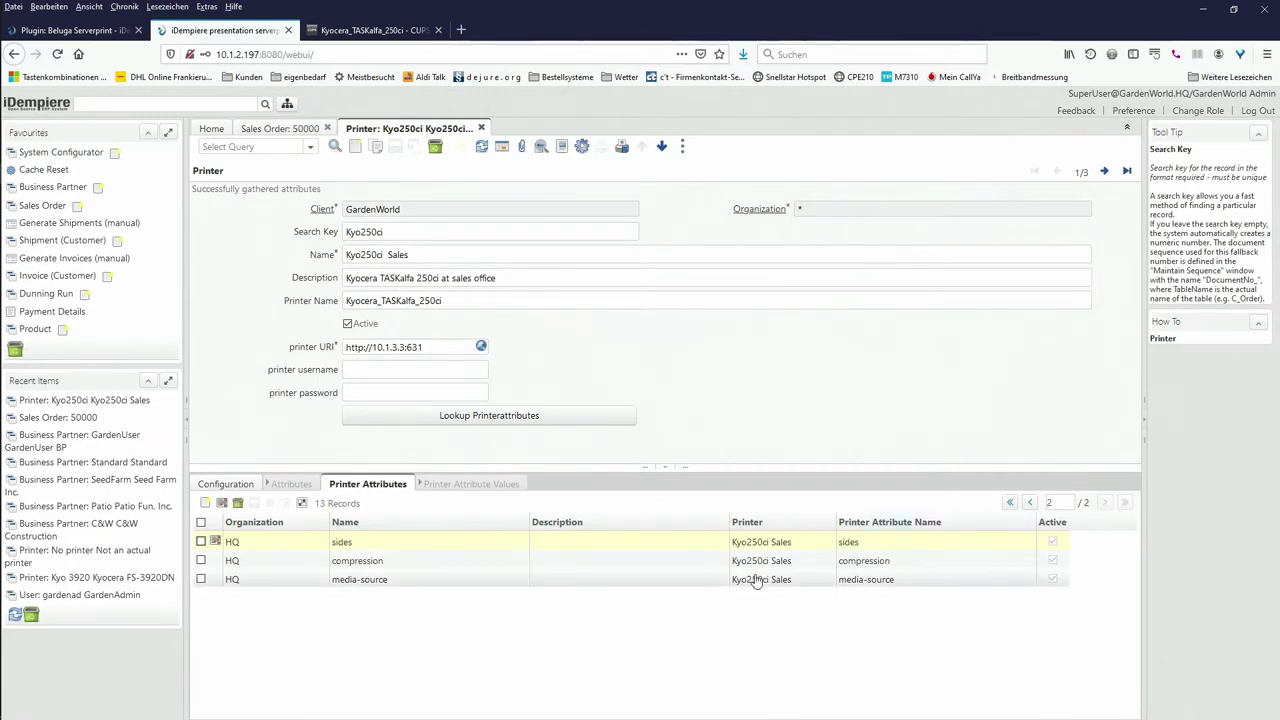
pyautogui.click(359, 581)
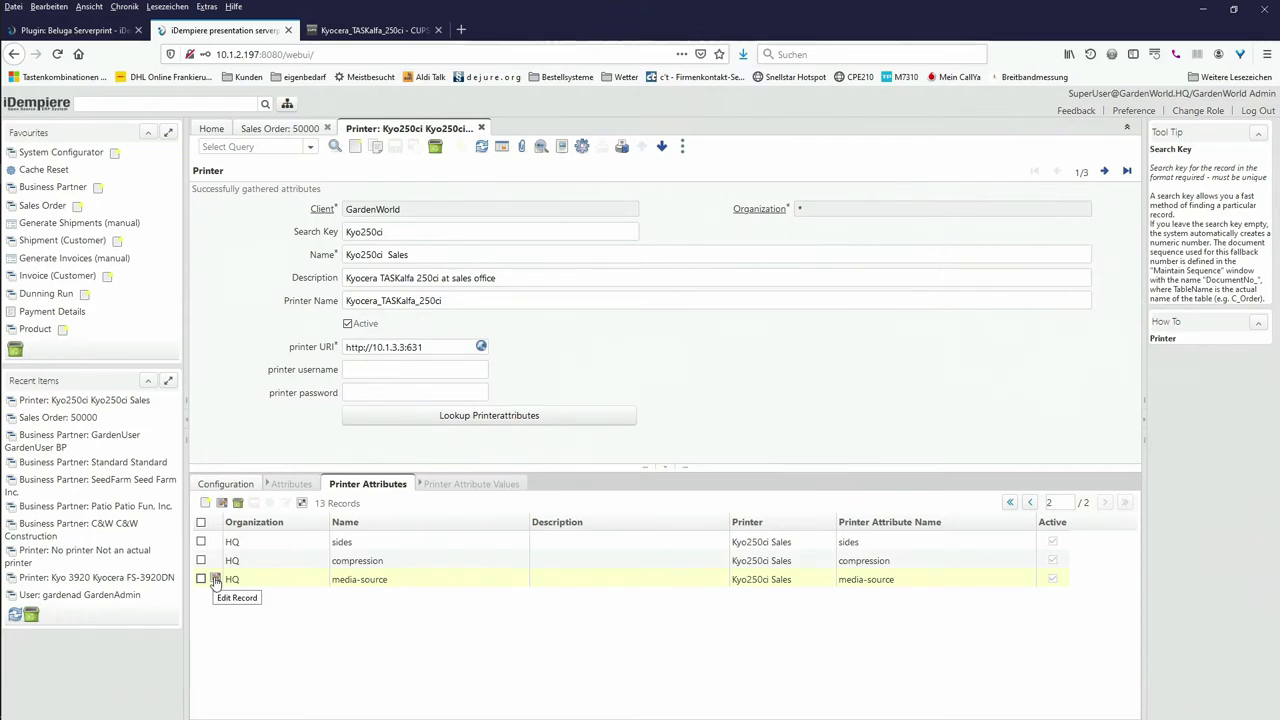
pyautogui.click(215, 580)
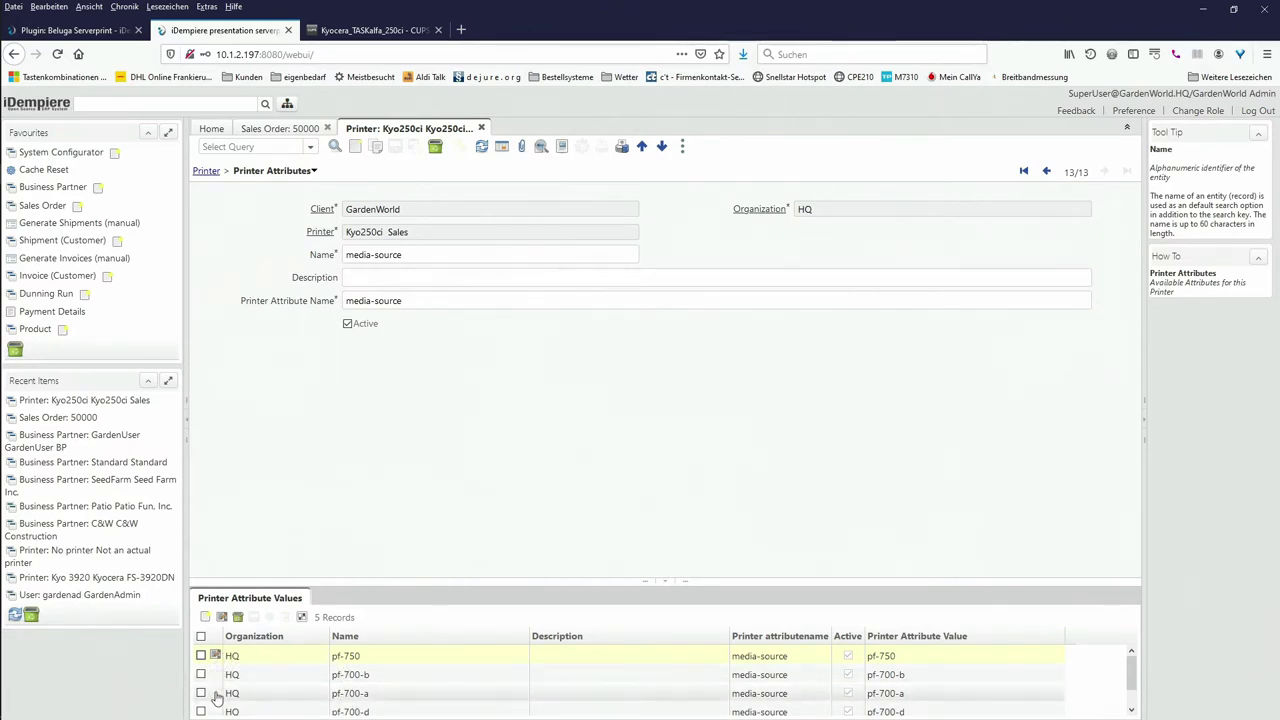
# Step: Rename the media-source value pf-700-a to 'Tray 1' and save it
pyautogui.click(216, 694)
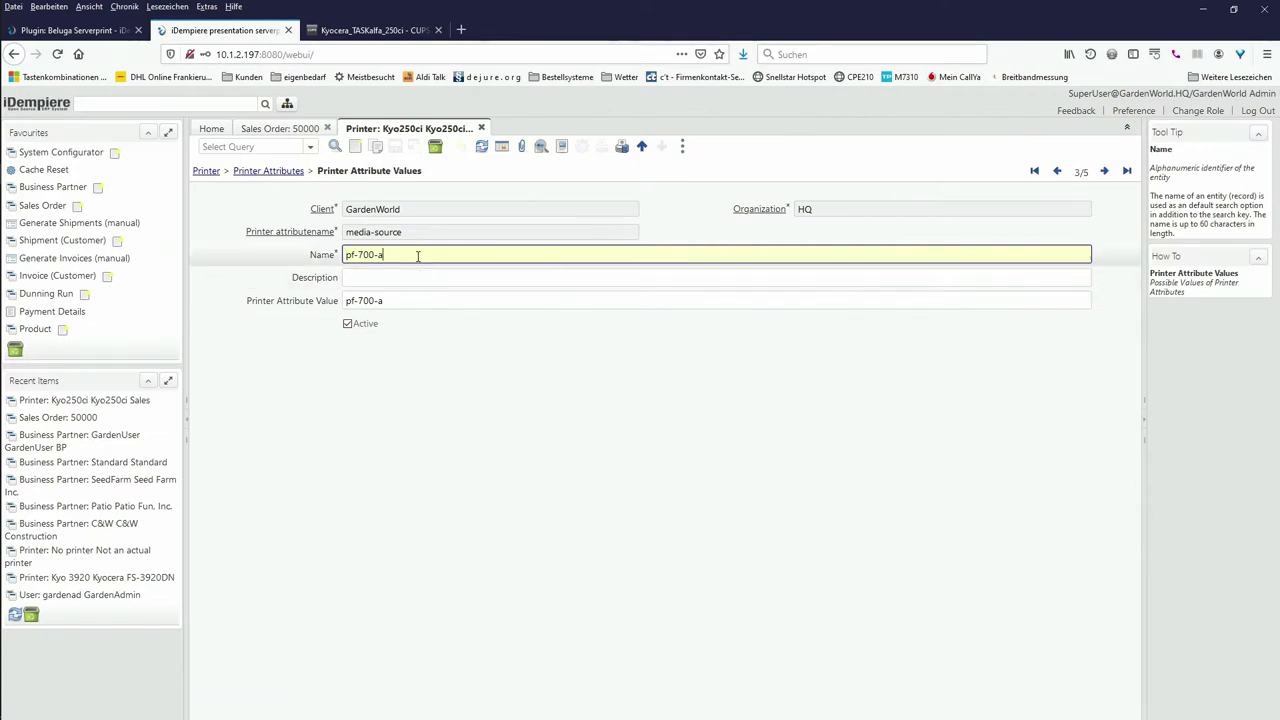
pyautogui.hotkey('shift', 'Home')
pyautogui.write('Tr')
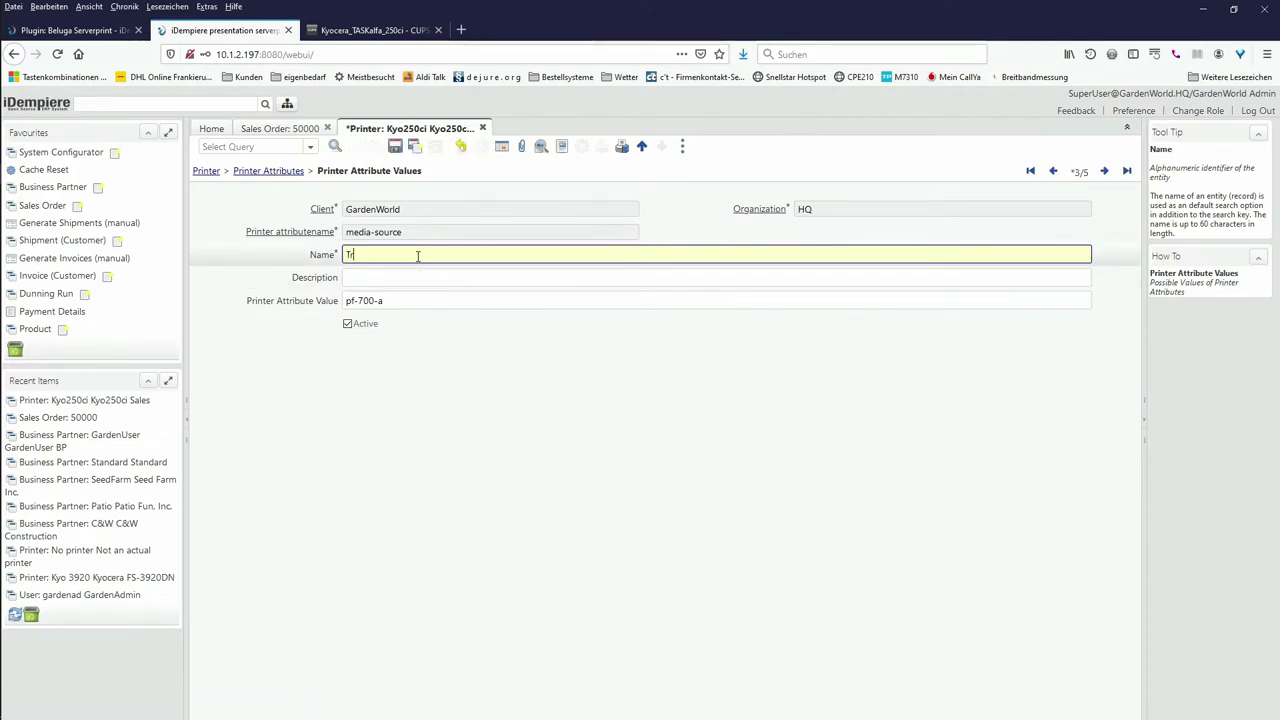
pyautogui.write('ay 1')
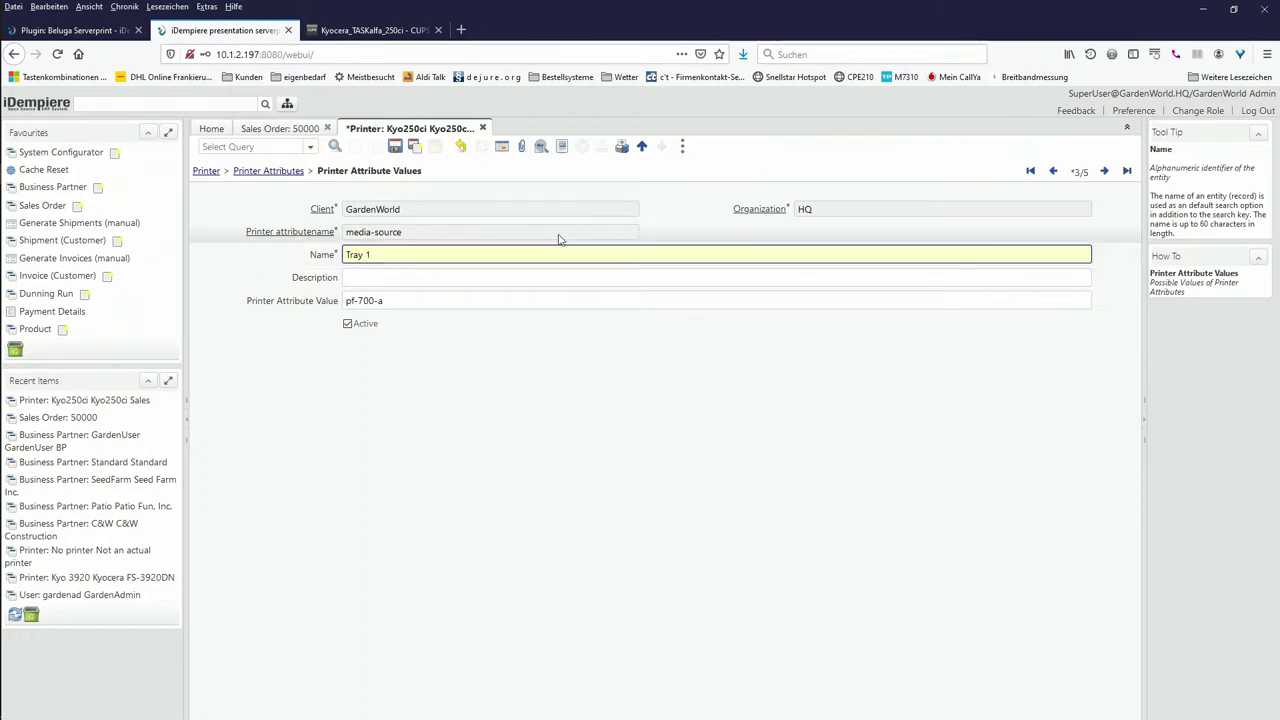
pyautogui.click(1107, 172)
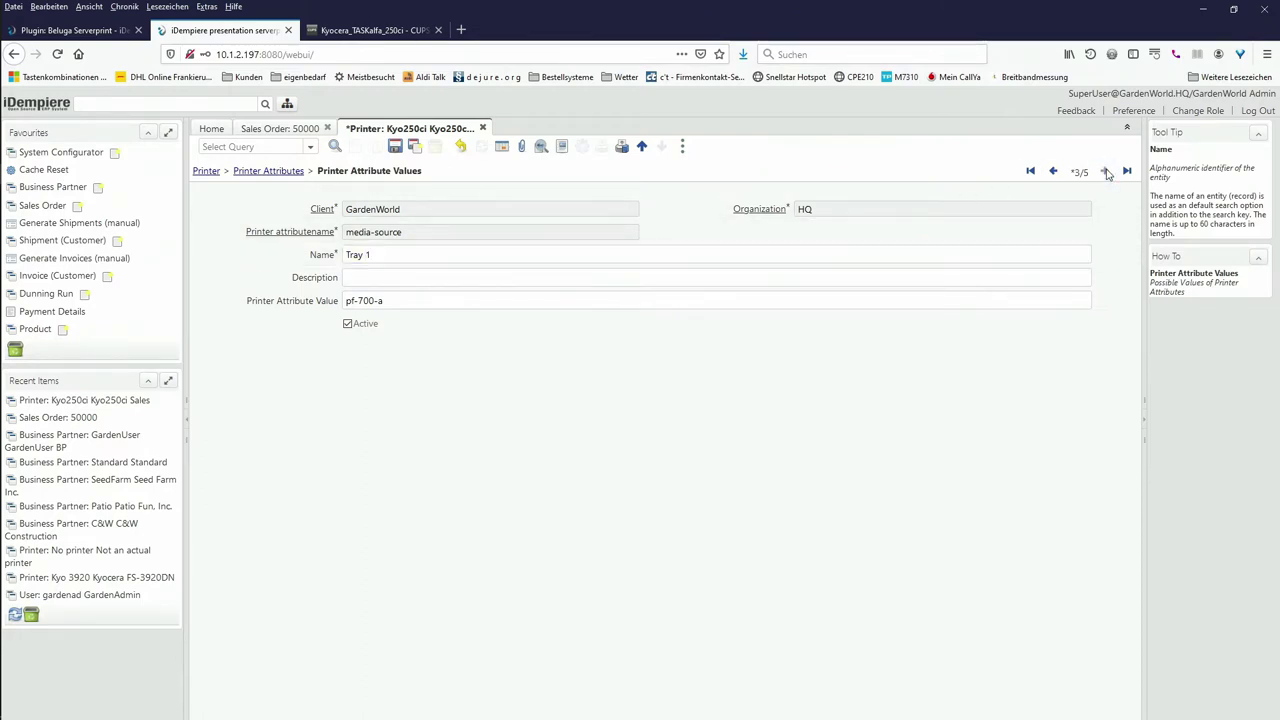
# Step: Rename the pf-700-b value to 'Tray 2' and save it
pyautogui.click(1057, 172)
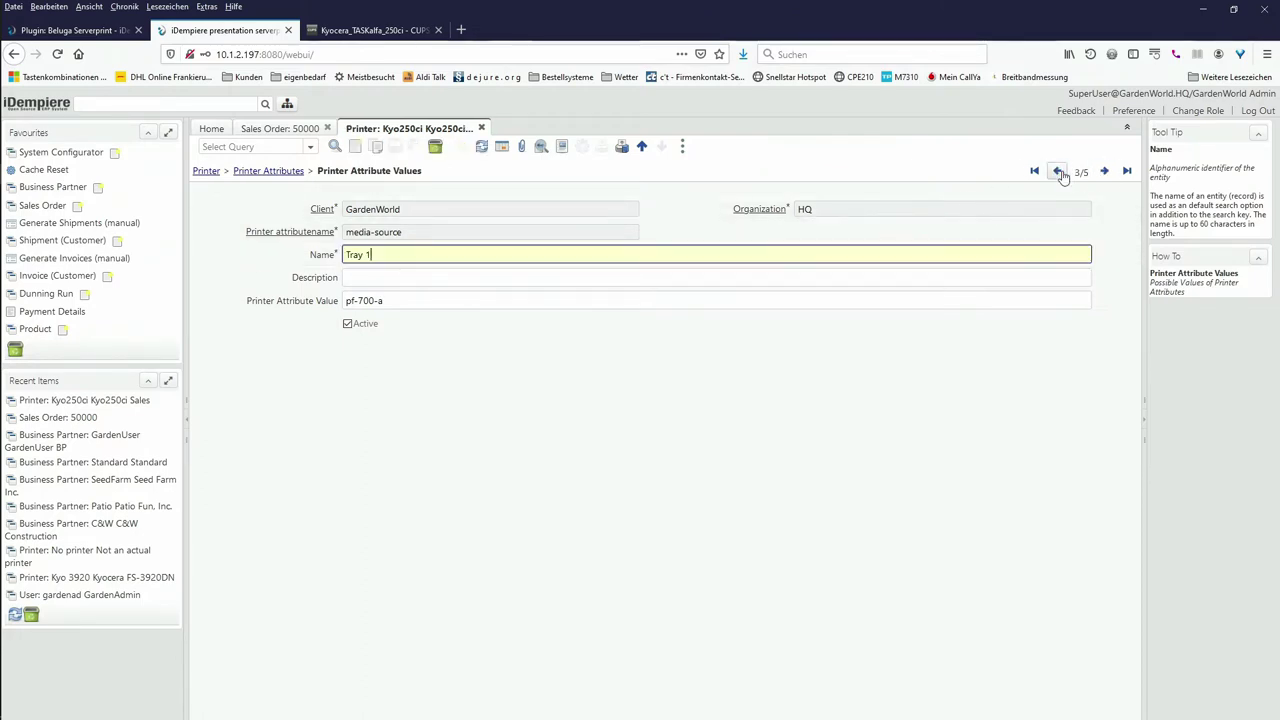
pyautogui.click(1057, 172)
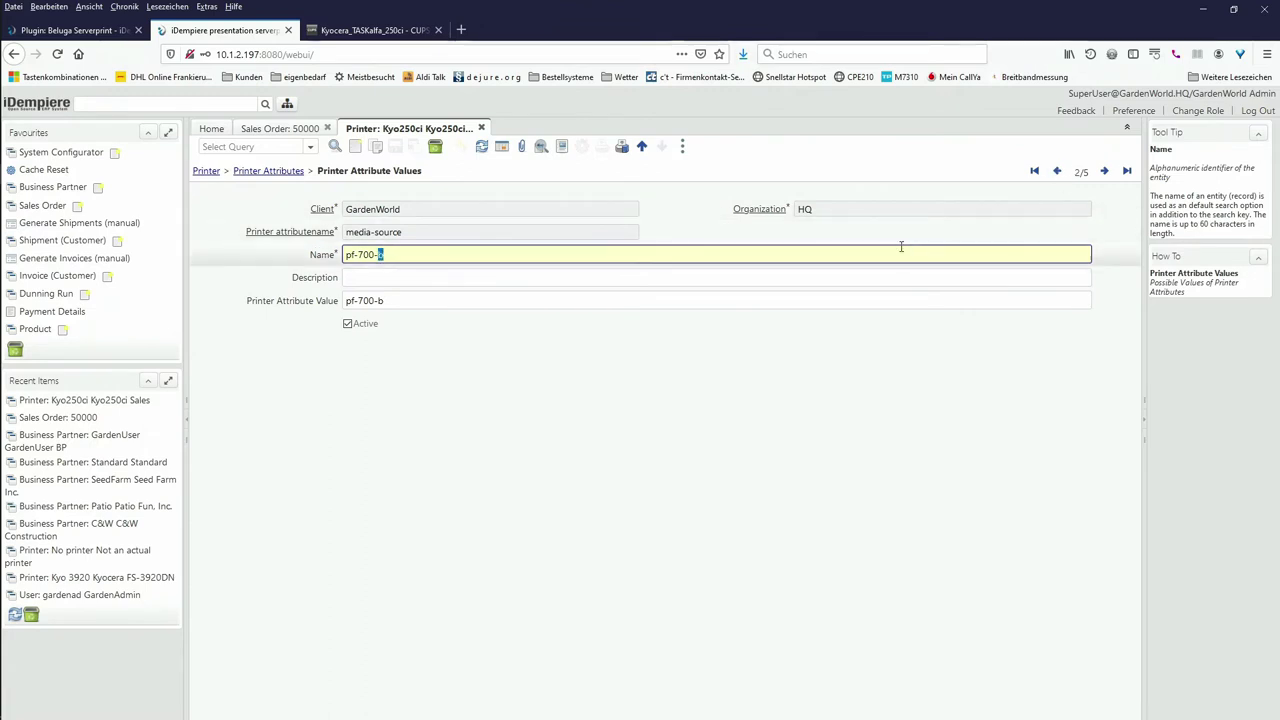
pyautogui.hotkey('ctrl', 'a')
pyautogui.press('BackSpace')
pyautogui.write('Tray')
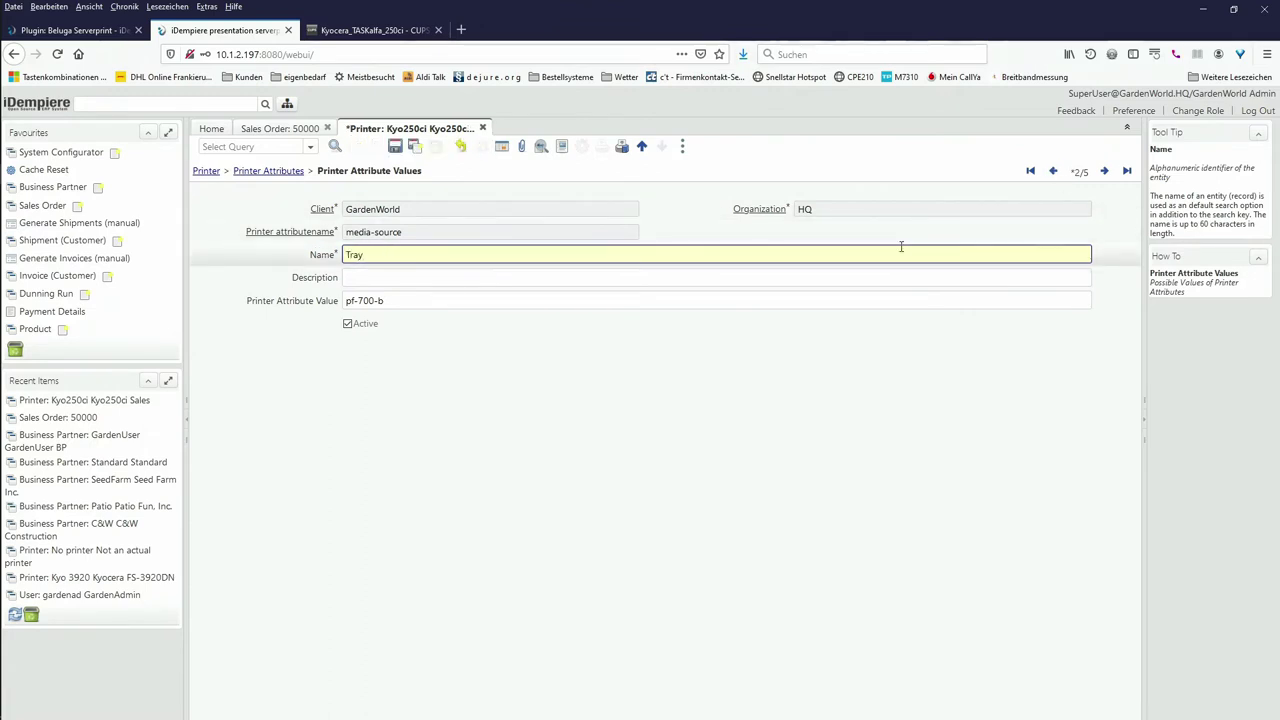
pyautogui.write(' 2')
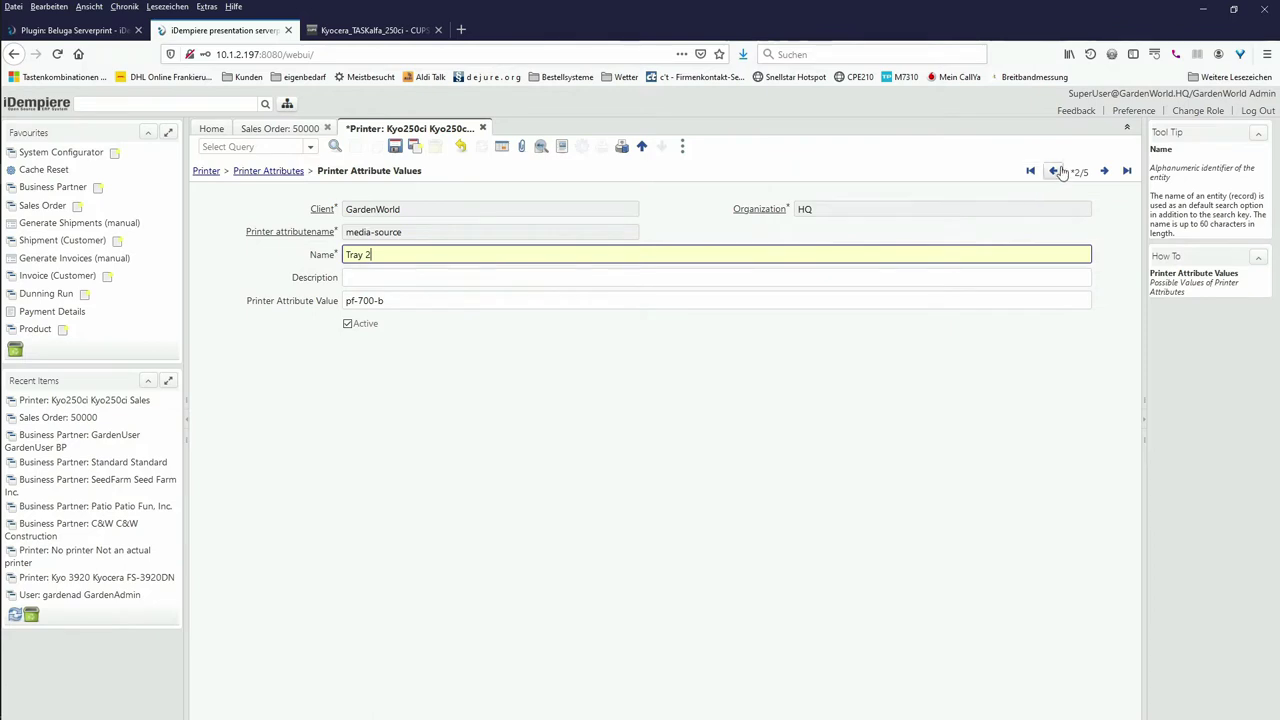
pyautogui.click(1057, 172)
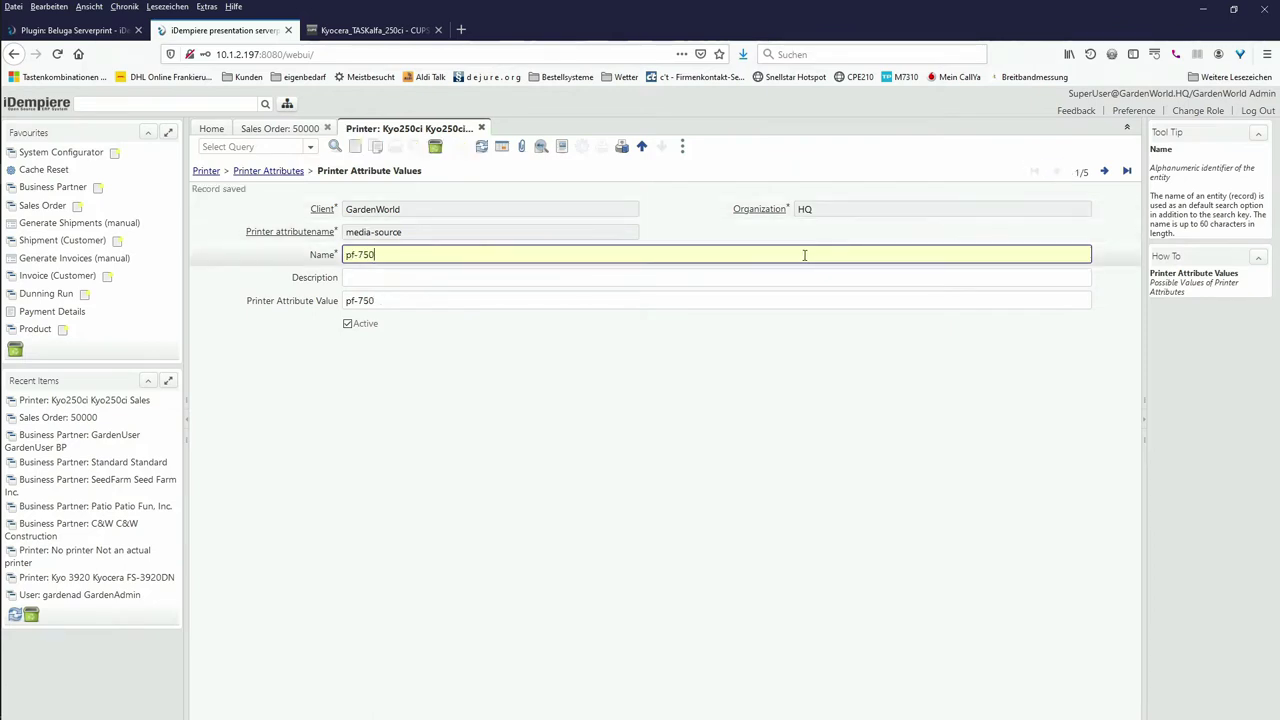
# Step: Rename the pf-750 value to 'Universal feeder' and return to the Kyo250ci printer record
pyautogui.hotkey('ctrl', 'a')
pyautogui.write('Unv')
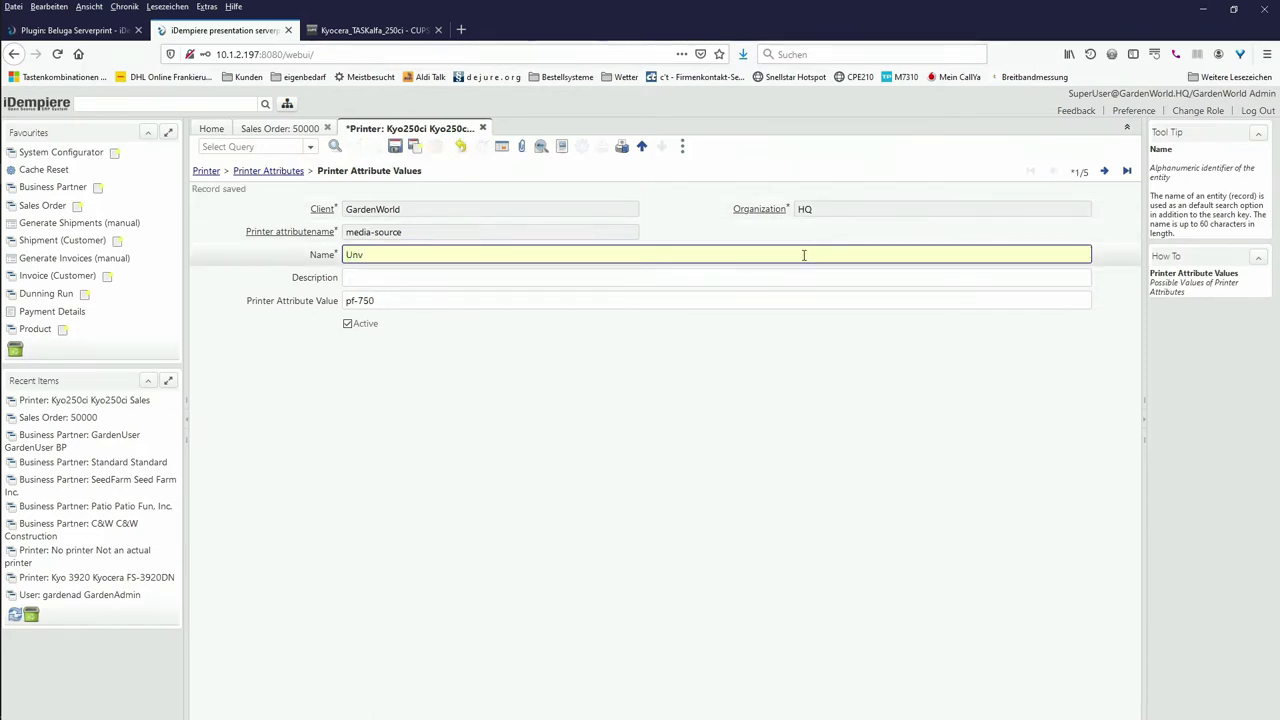
pyautogui.write('vers')
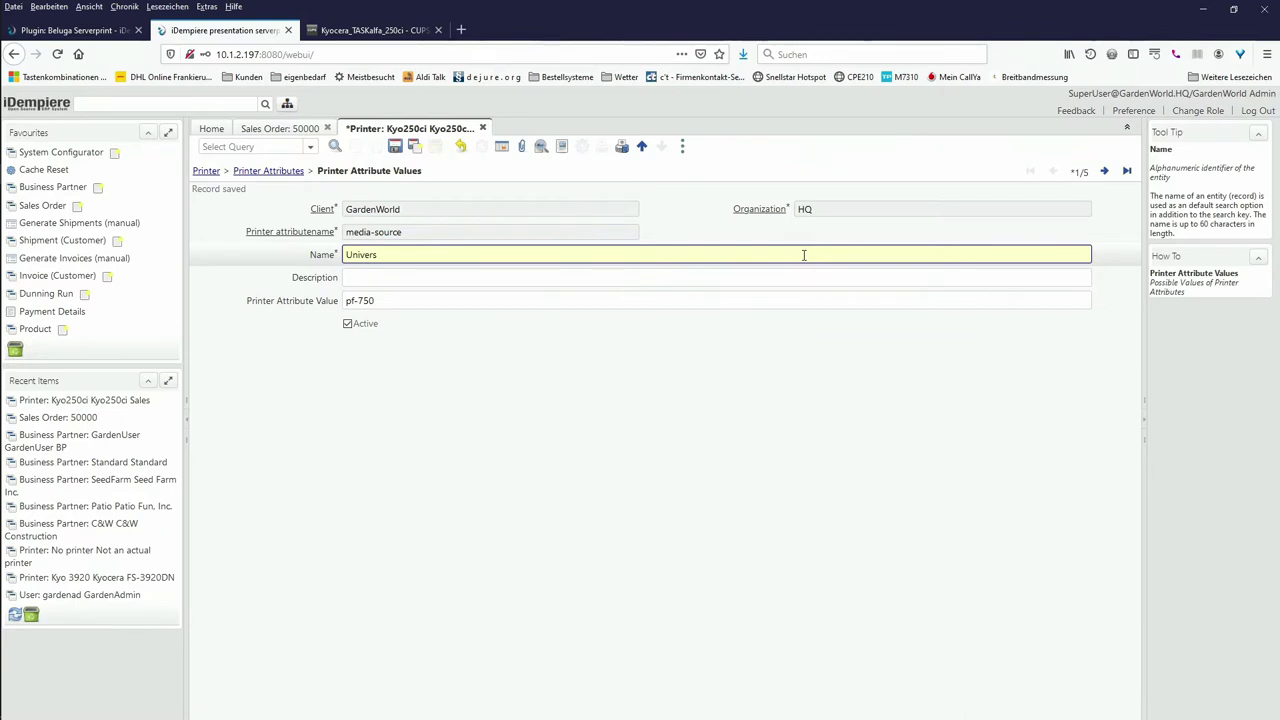
pyautogui.write('al fe')
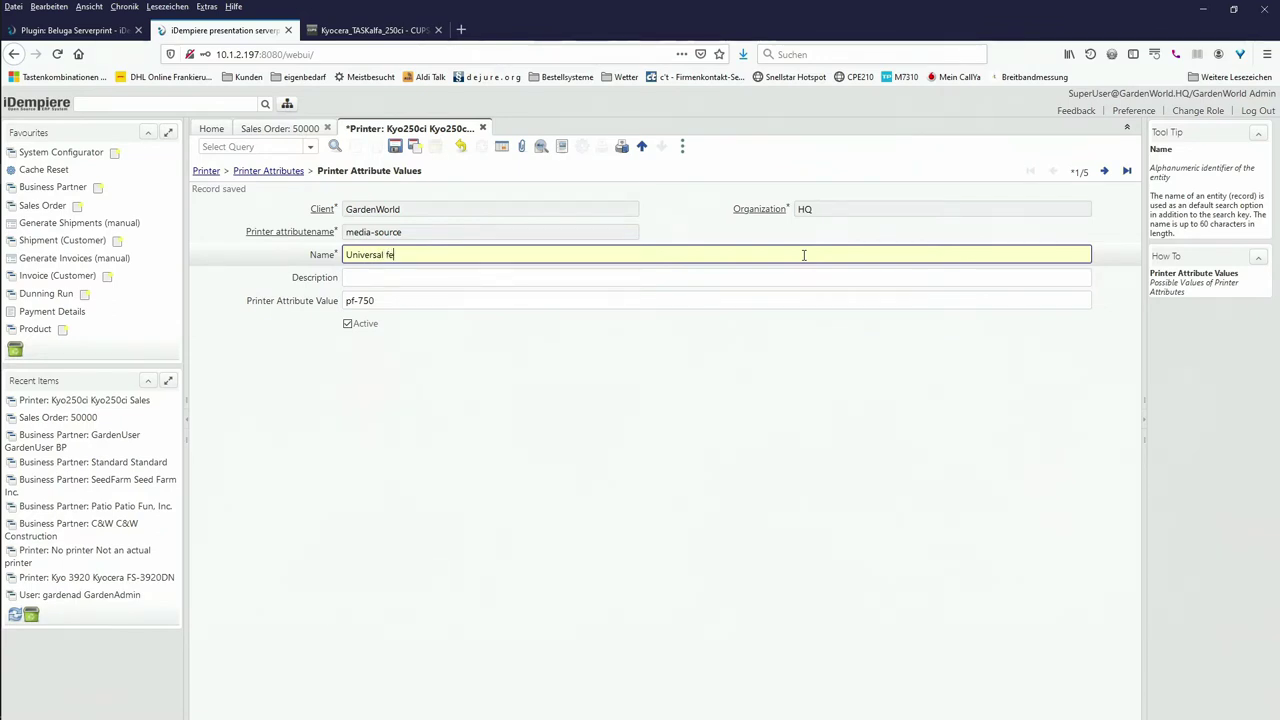
pyautogui.write('eder')
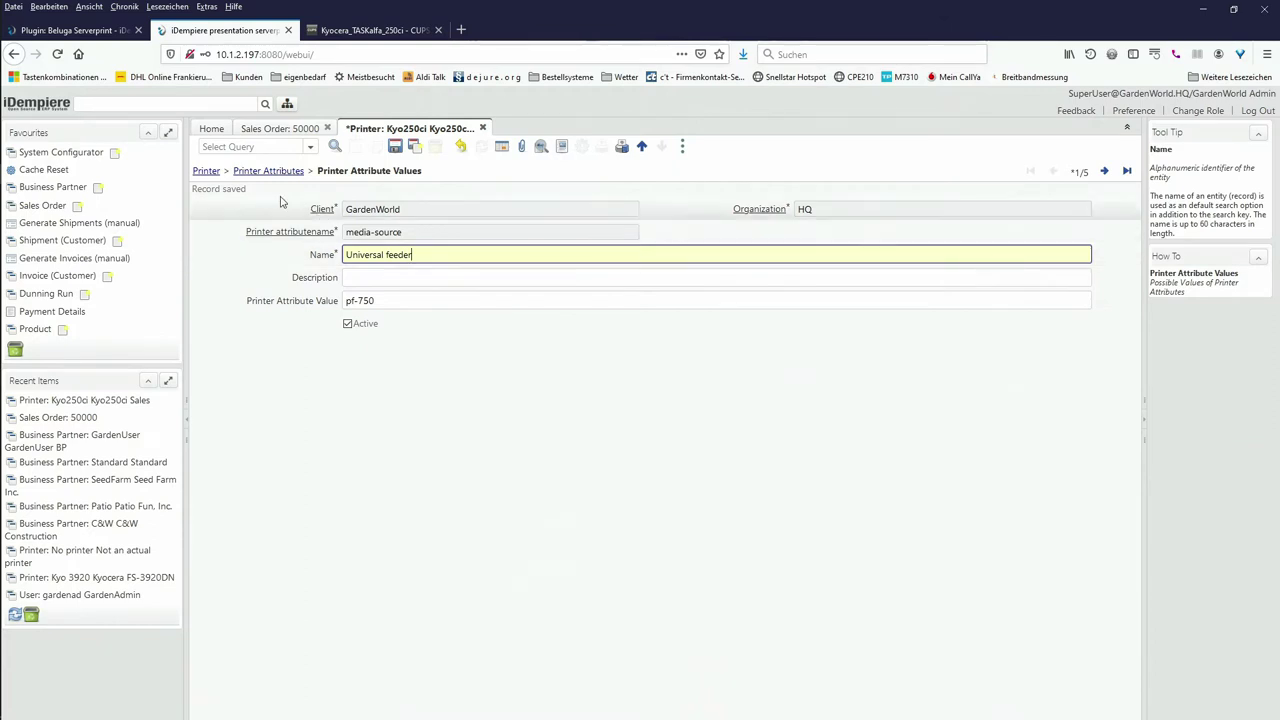
pyautogui.click(206, 171)
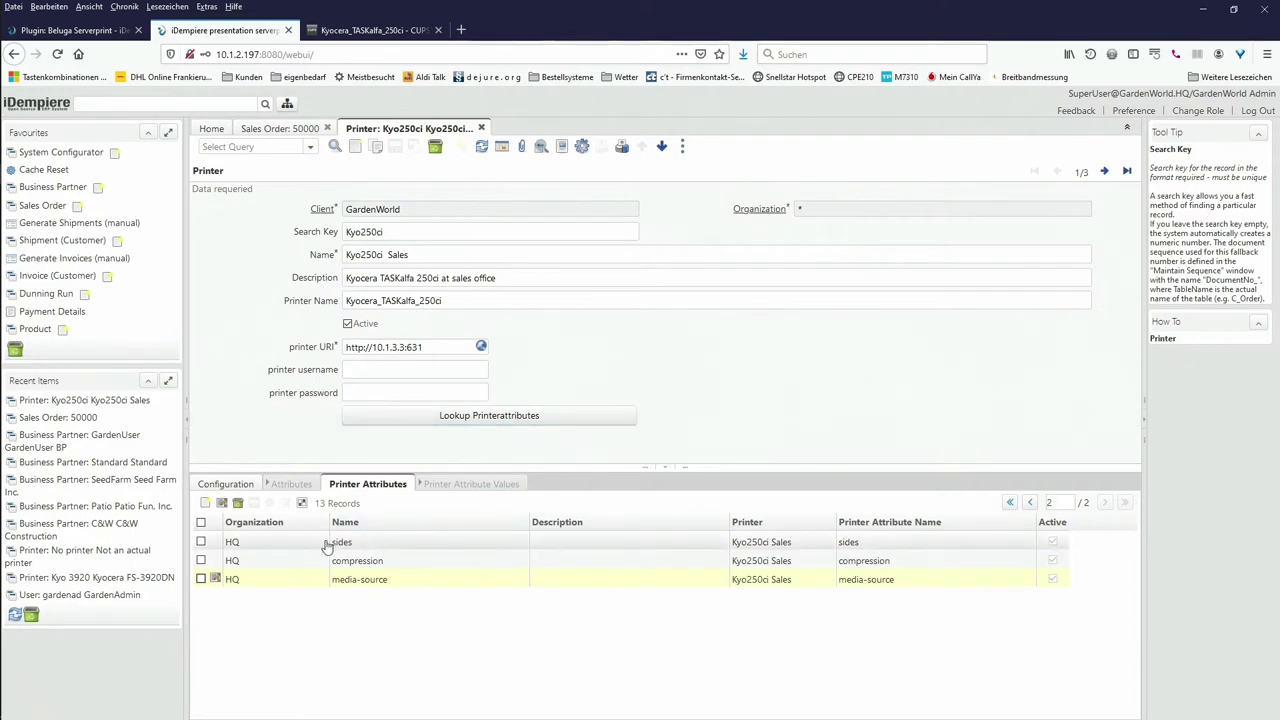
# Step: Open the sides attribute as a full record, then check CUPS's default sides=one-sided for Kyocera_TASKalfa_250ci
pyautogui.click(216, 543)
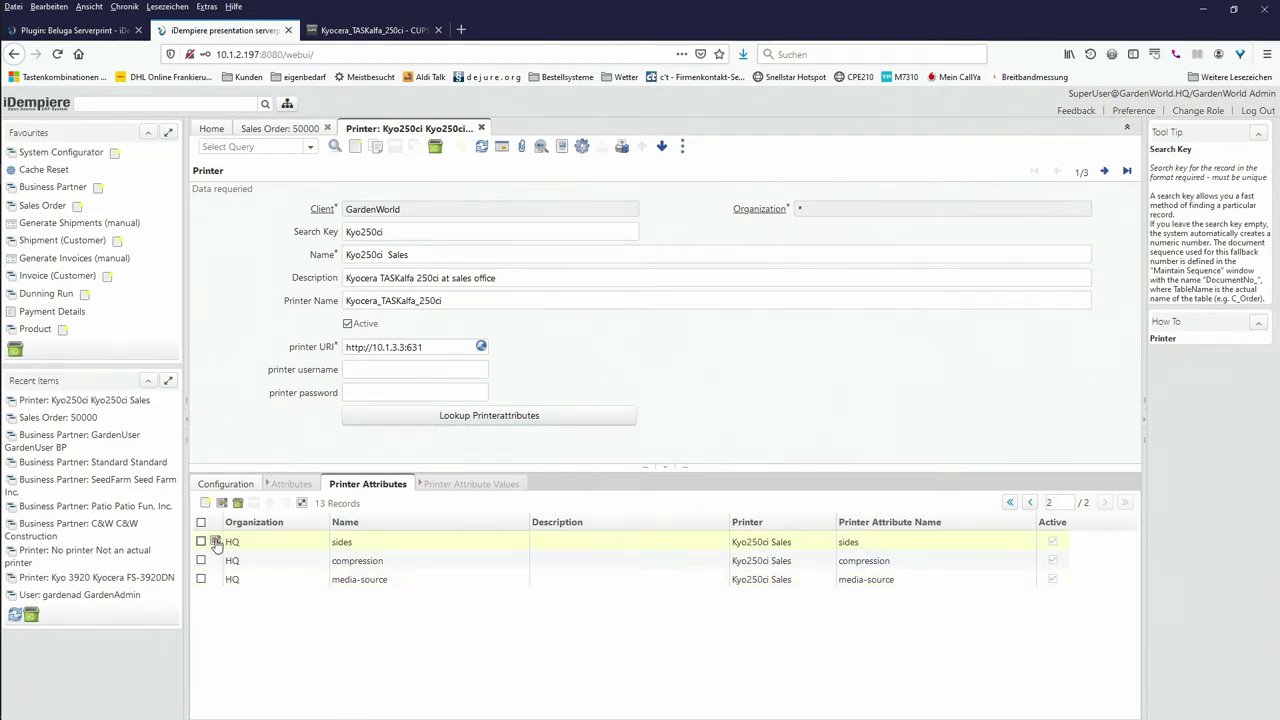
pyautogui.click(216, 543)
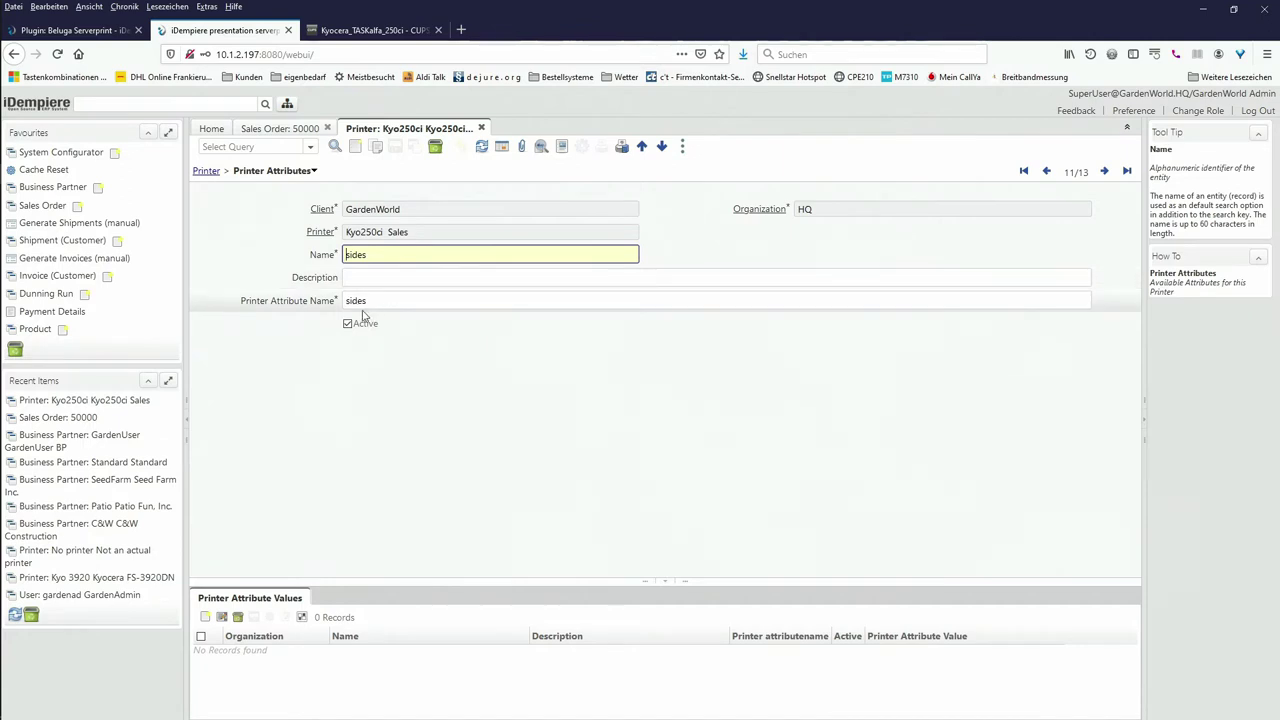
pyautogui.click(370, 31)
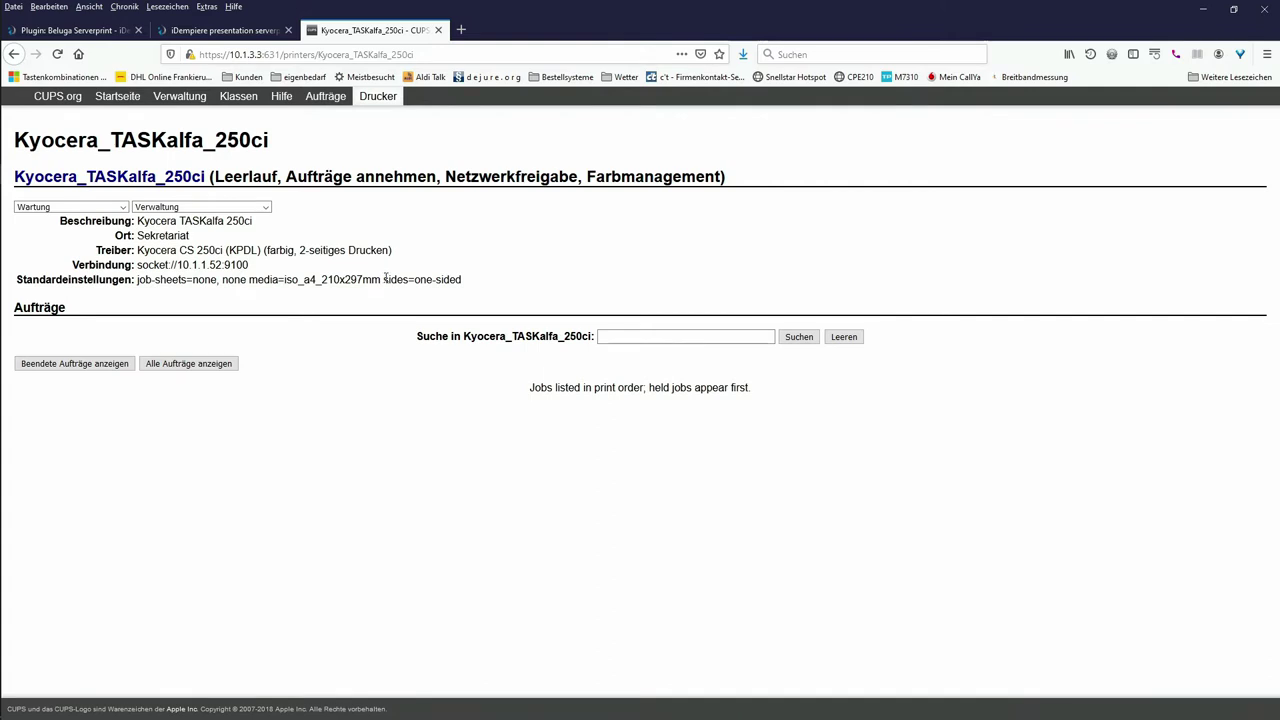
pyautogui.moveTo(385, 279); pyautogui.dragTo(466, 281)
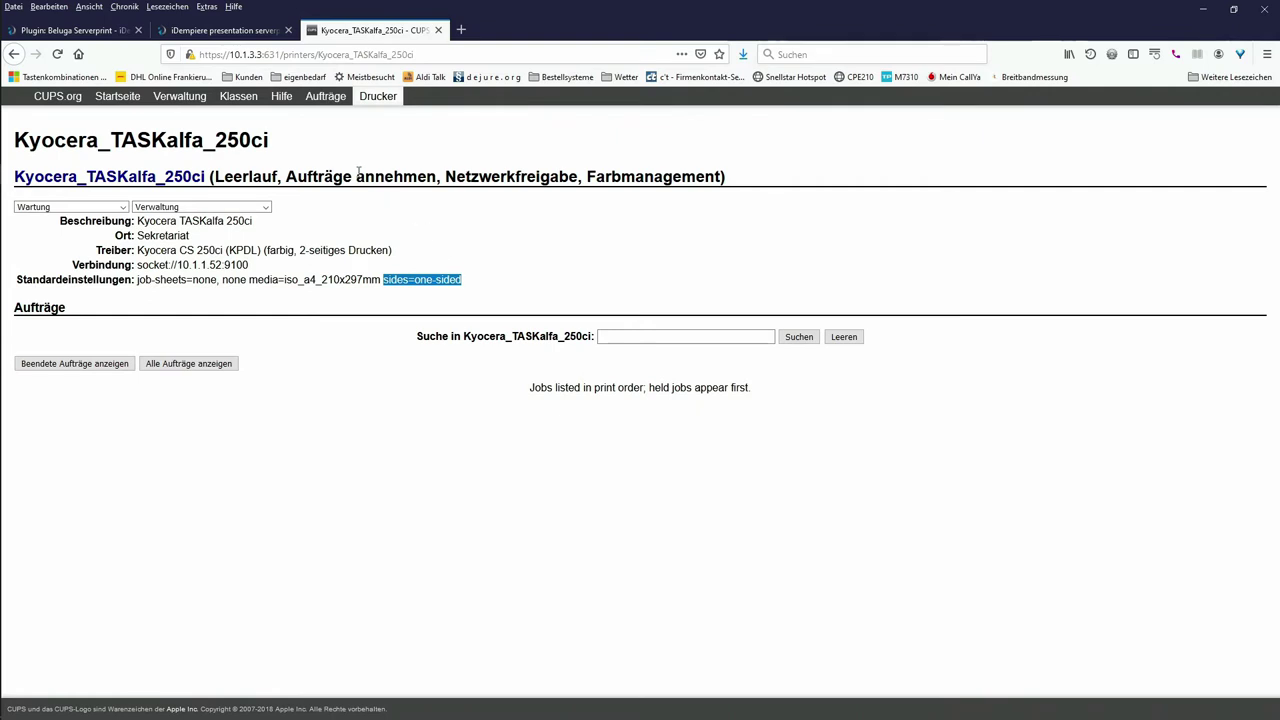
# Step: Go back to the Kyo250ci sides attribute record in iDempiere, which has no values yet
pyautogui.click(235, 37)
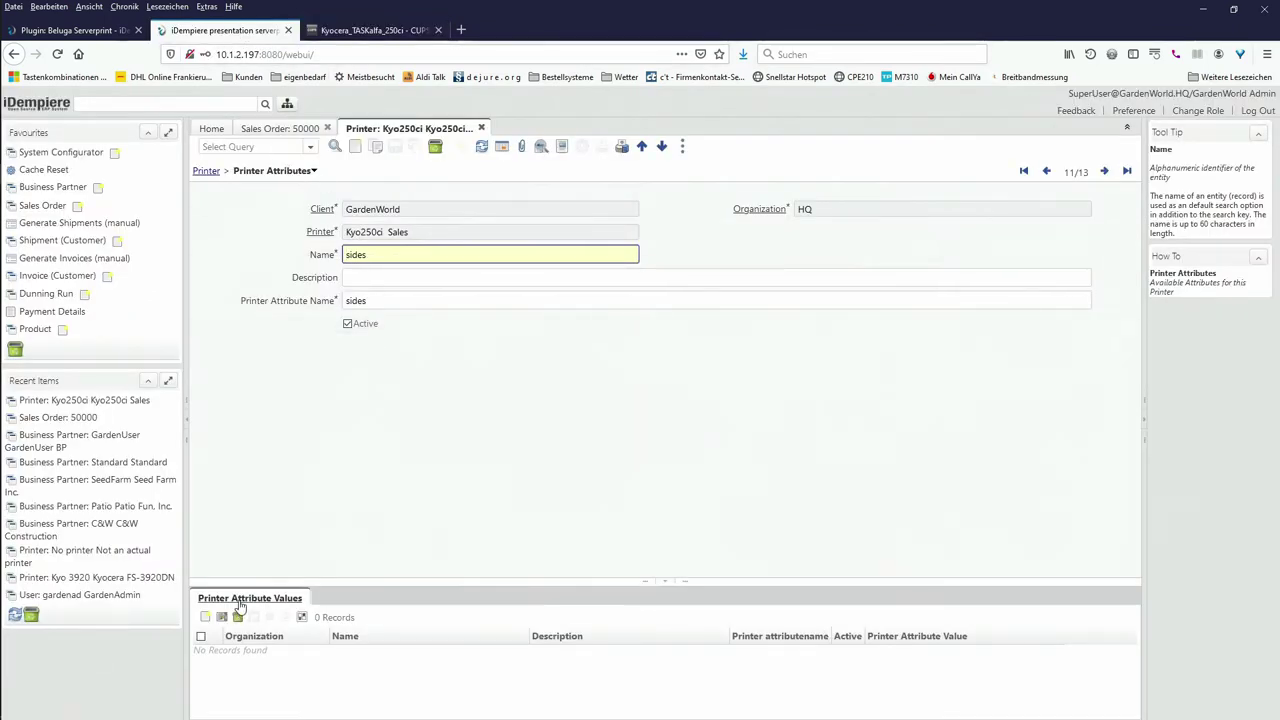
# Step: Add and save a sides value named 'one sided' with attribute value 'one-sided'
pyautogui.click(243, 600)
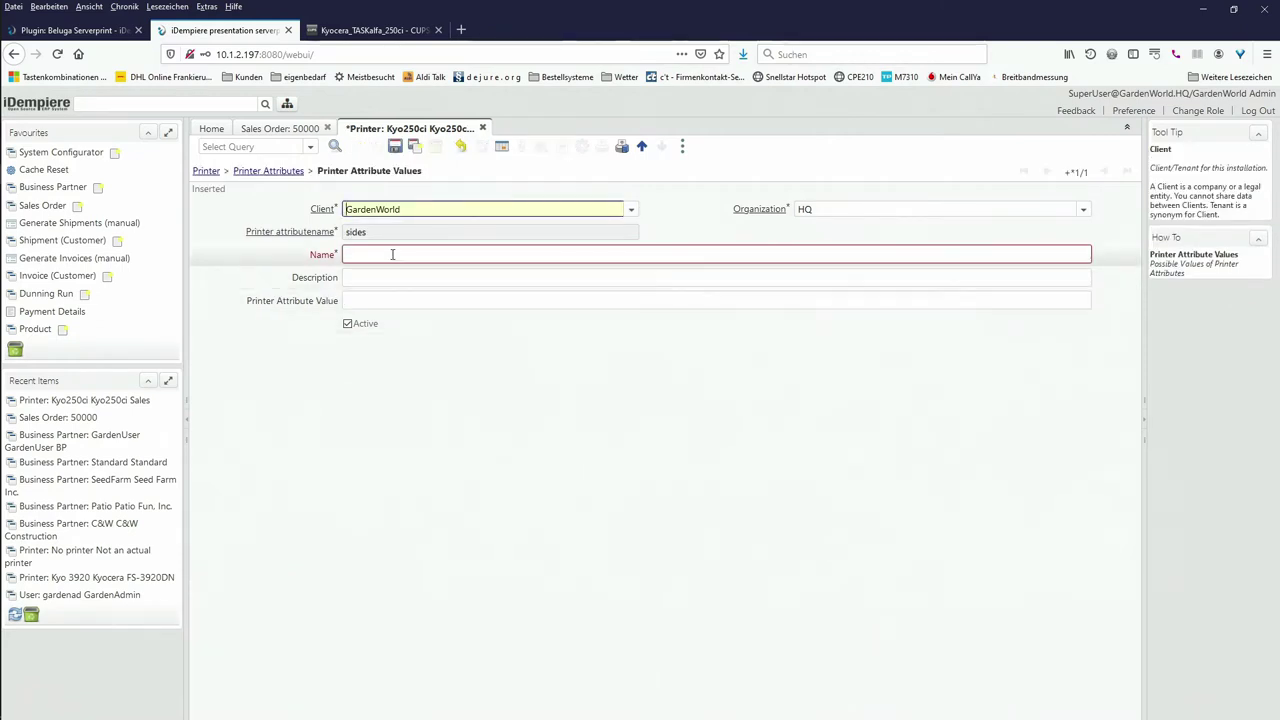
pyautogui.click(392, 254)
pyautogui.write('one')
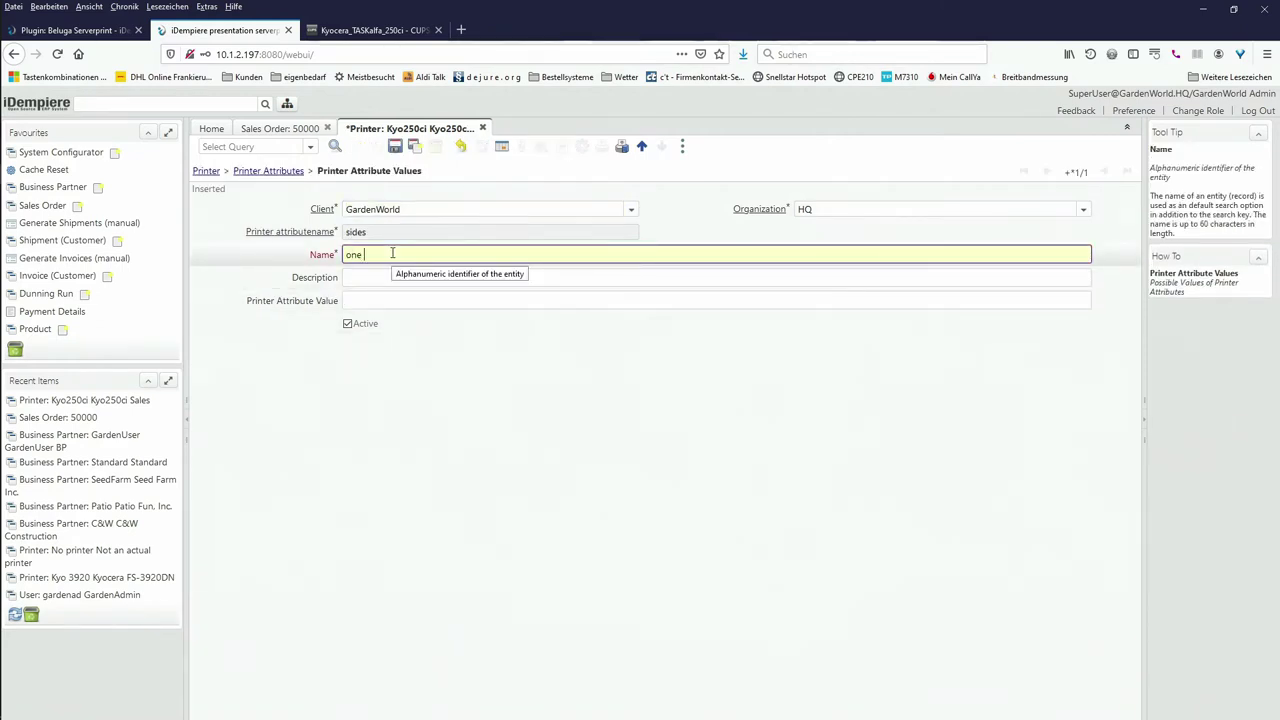
pyautogui.write(' sided')
pyautogui.click(376, 299)
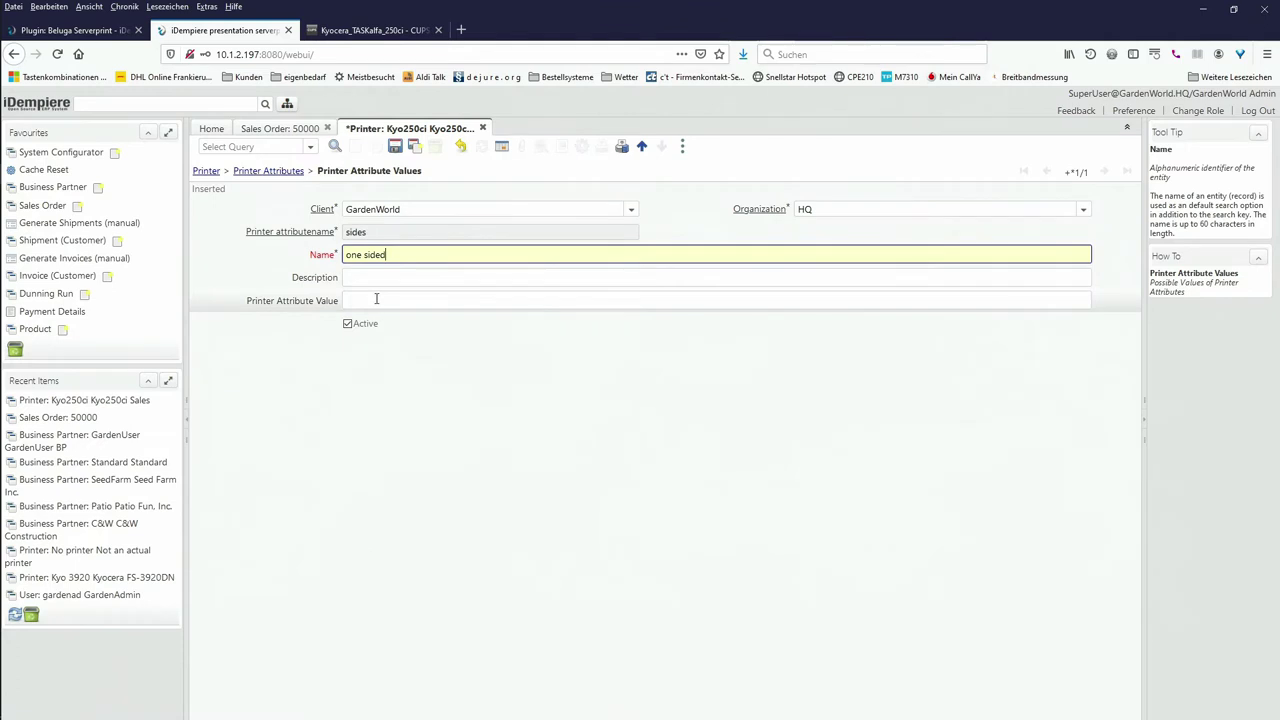
pyautogui.write('one-')
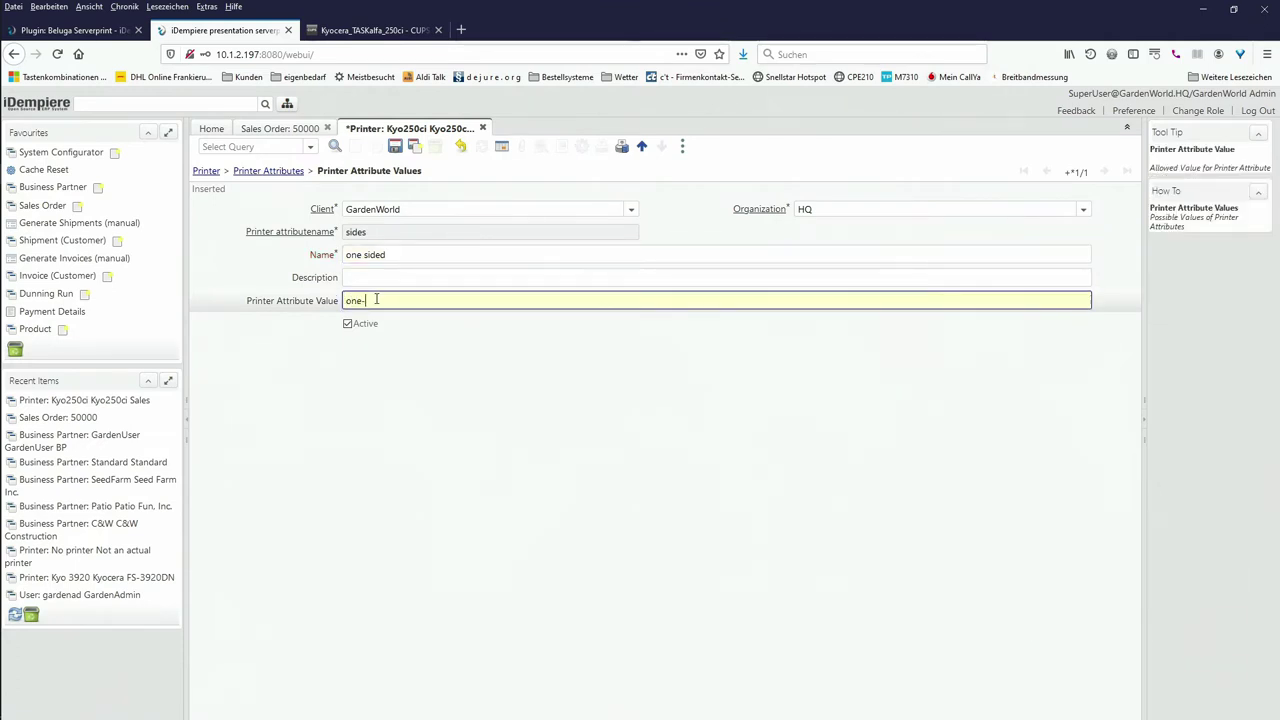
pyautogui.write('sided')
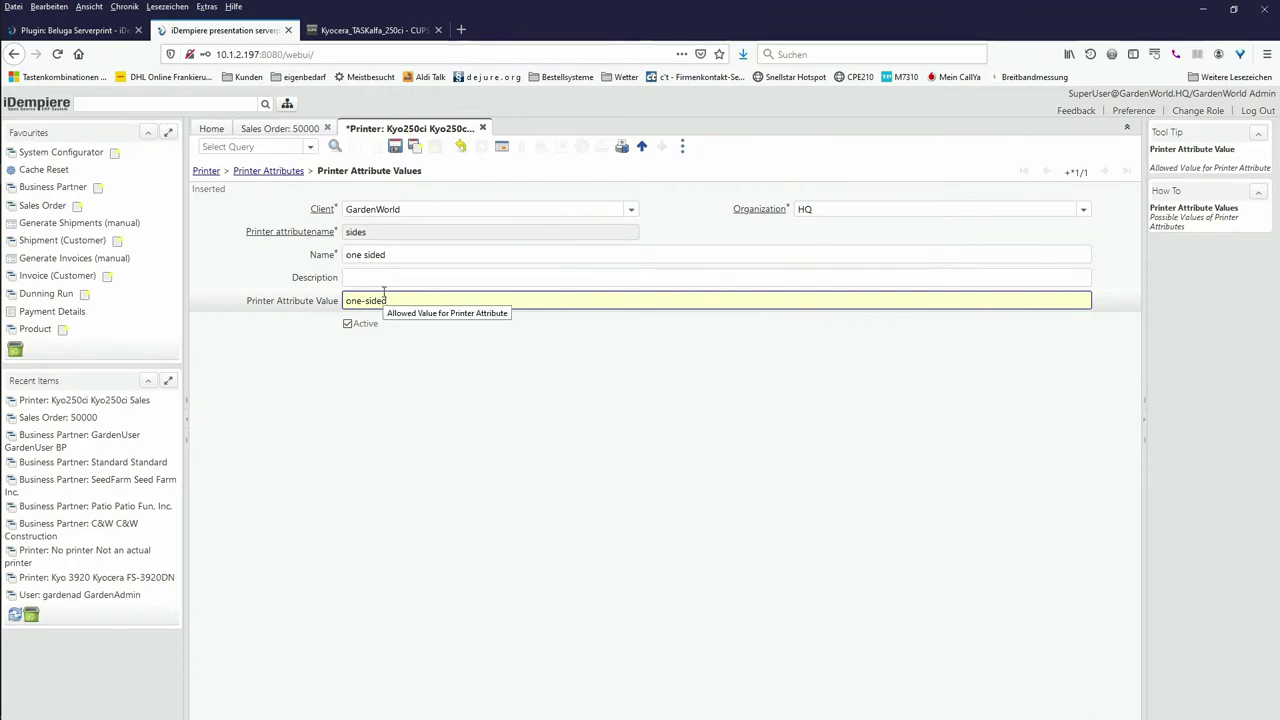
pyautogui.click(395, 148)
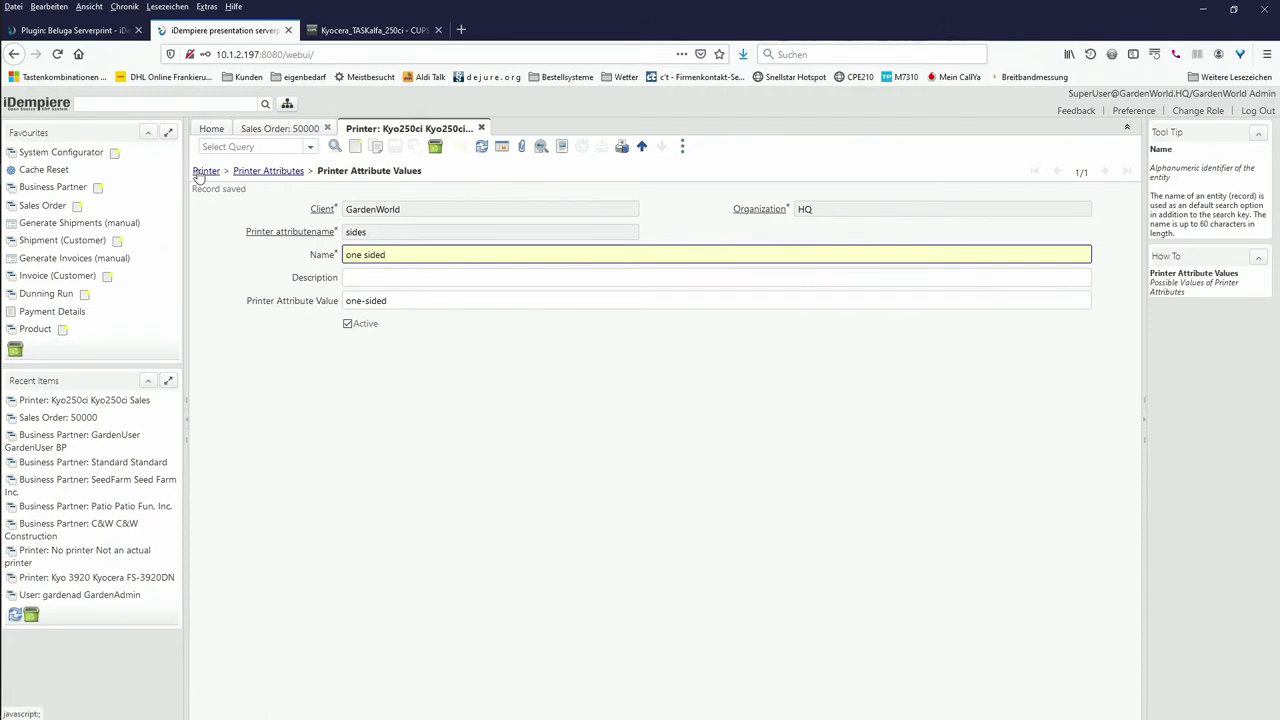
# Step: From the Kyo250ci Sales printer's Configuration tab, start a 'Letterhead' configuration named 'Letterhead printing'
pyautogui.click(204, 174)
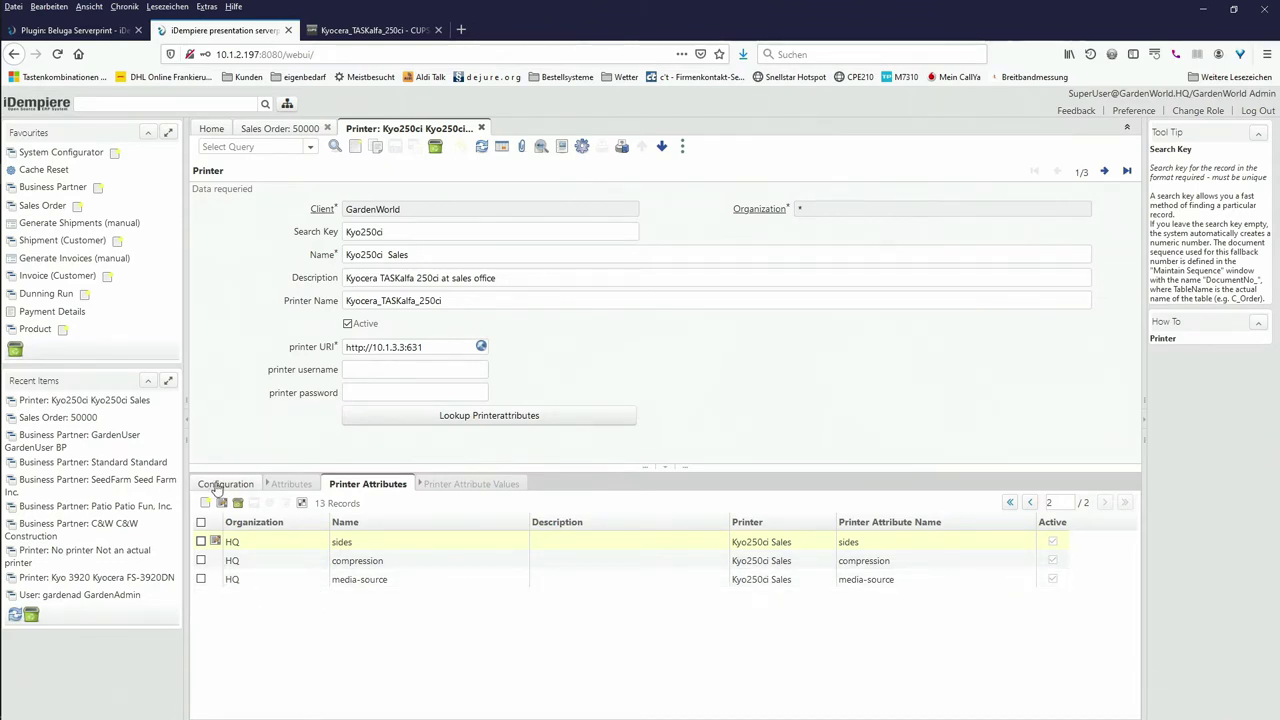
pyautogui.click(217, 487)
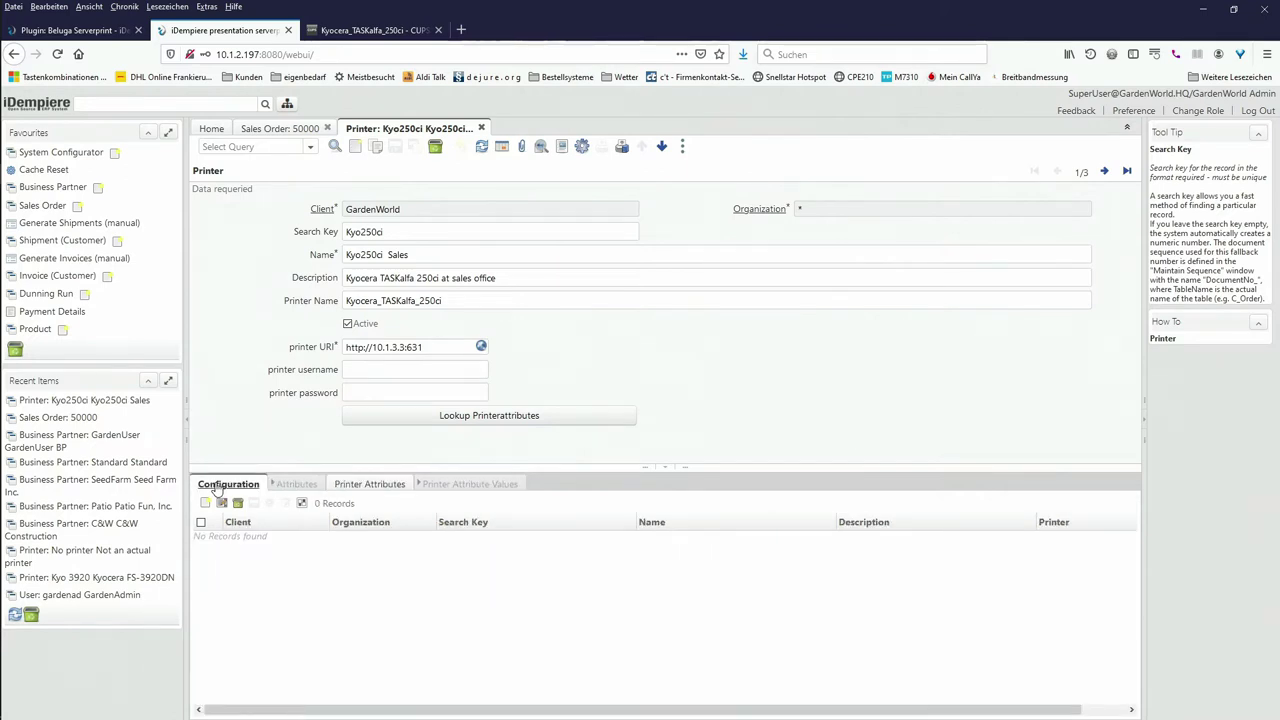
pyautogui.click(218, 488)
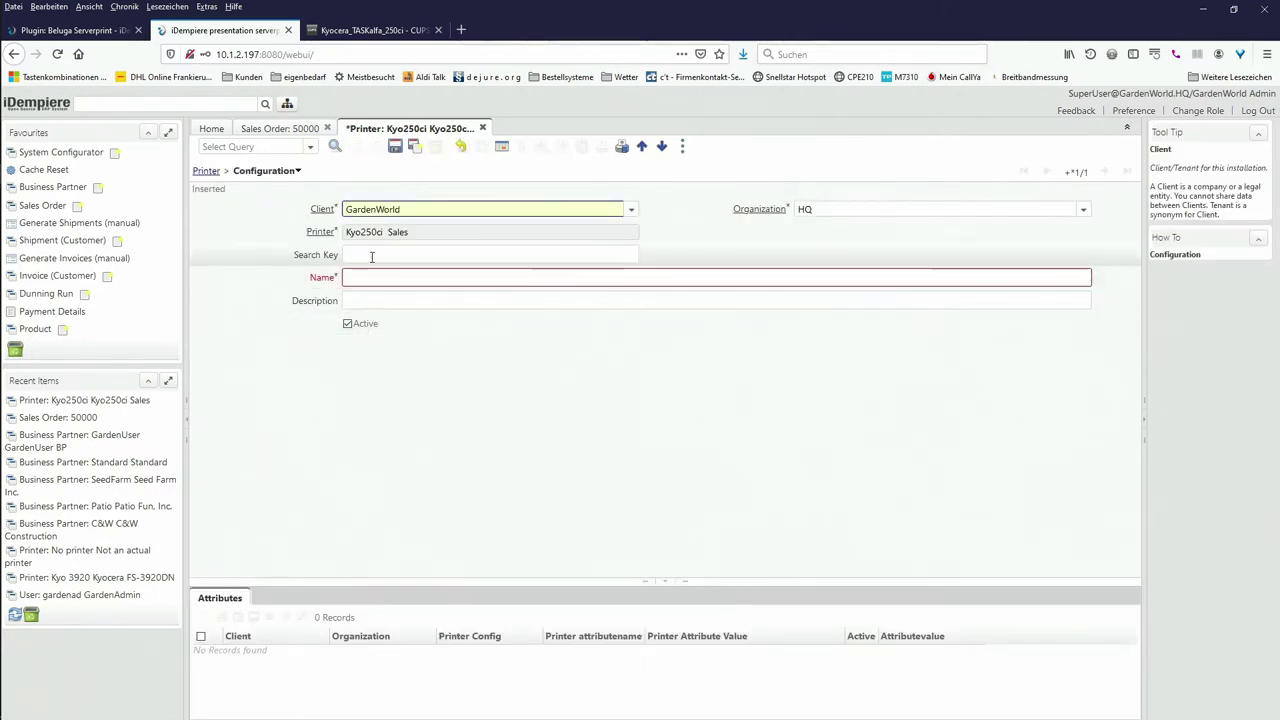
pyautogui.click(371, 256)
pyautogui.write('Le')
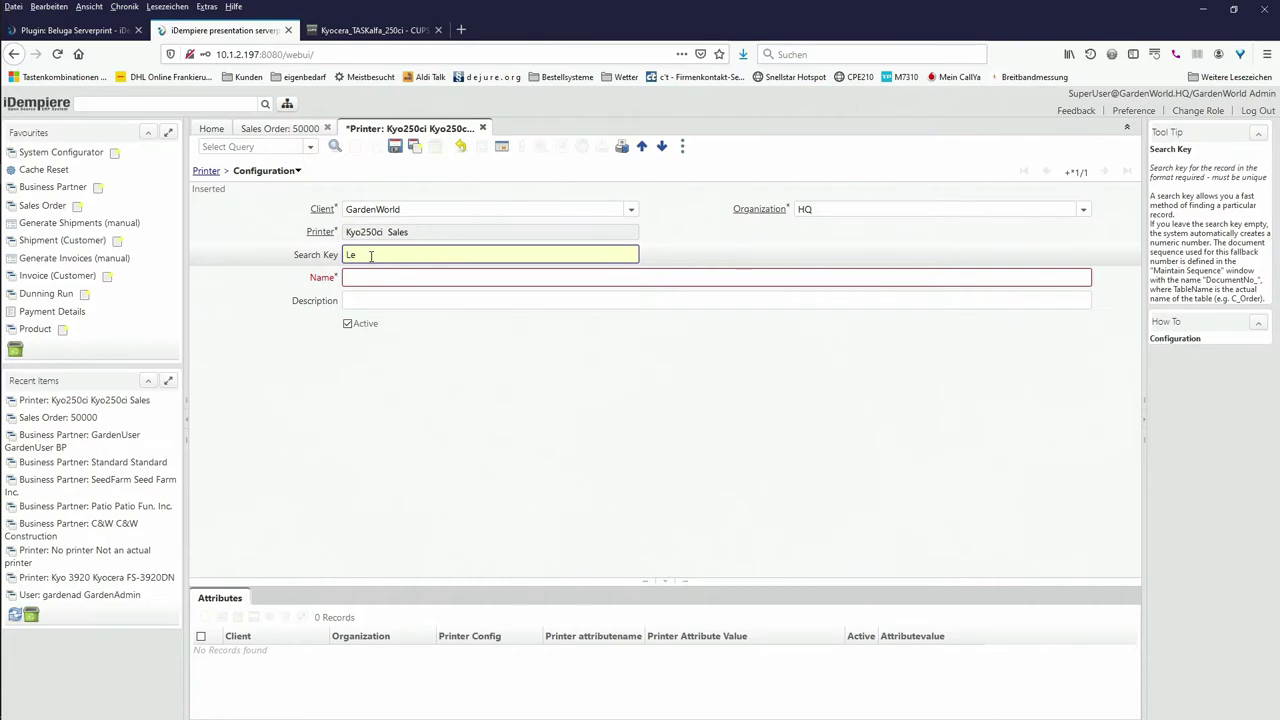
pyautogui.write('tterhead')
pyautogui.press('Tab')
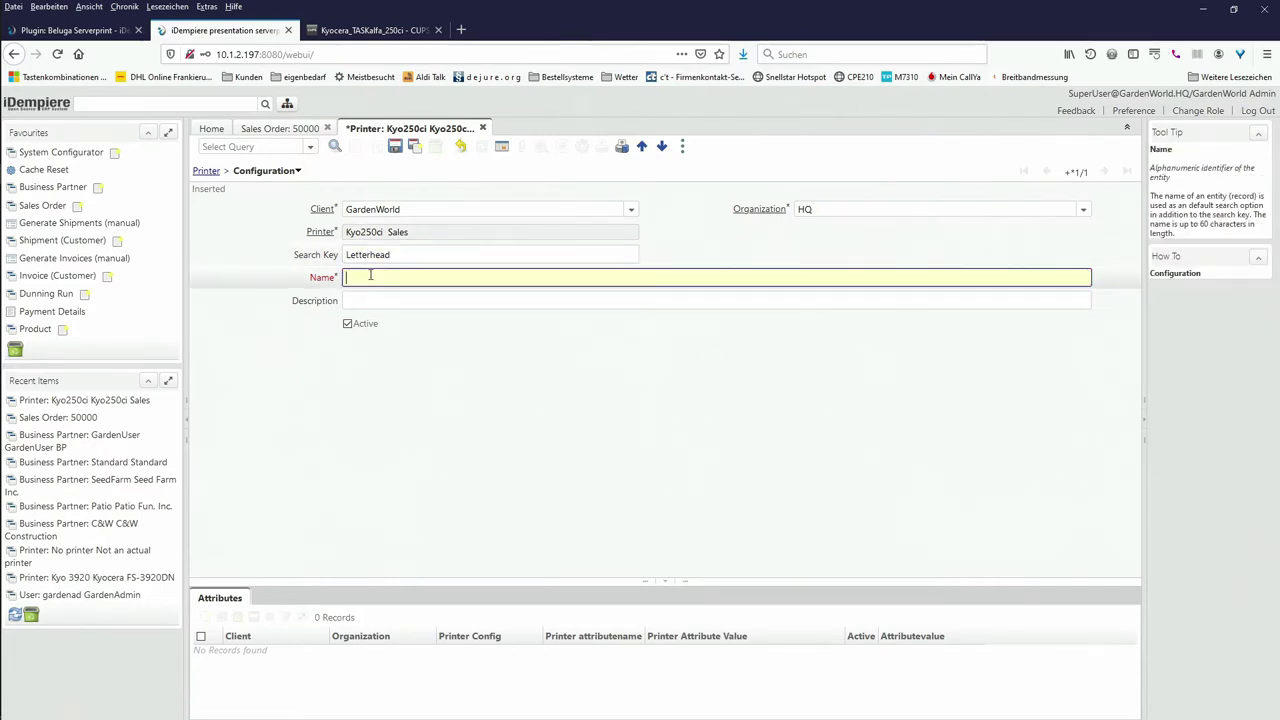
pyautogui.write('Lette')
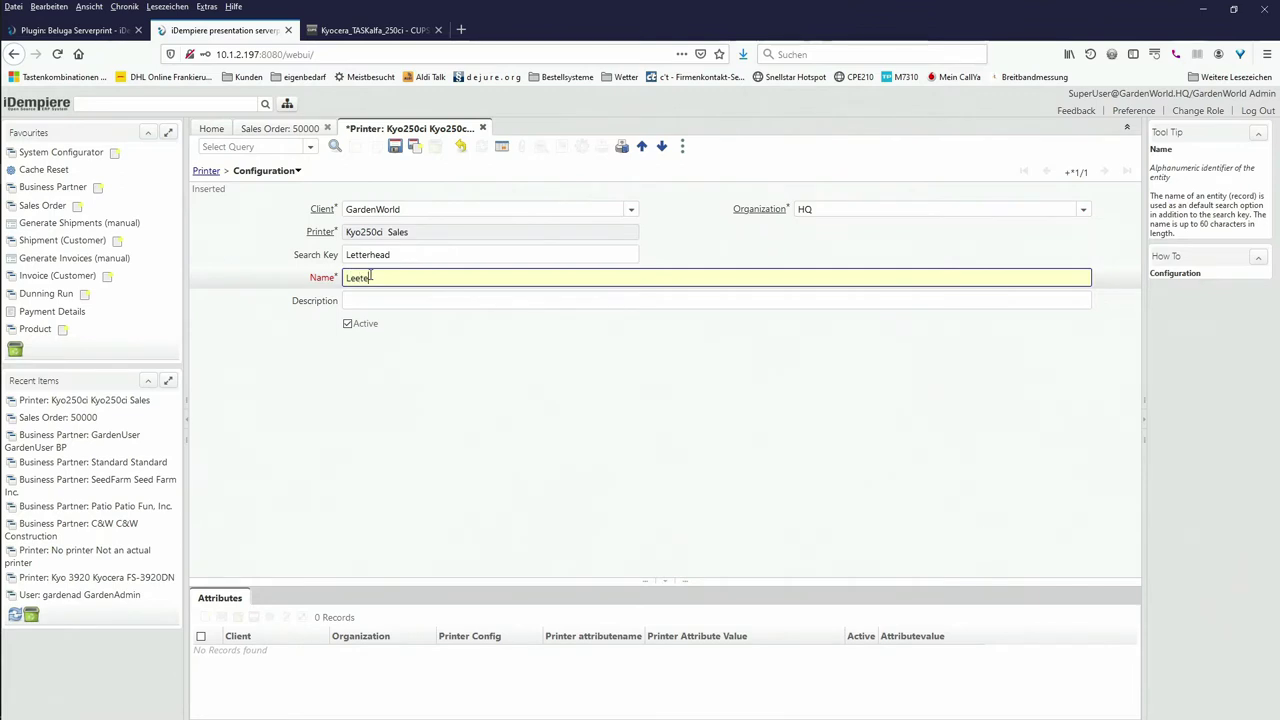
pyautogui.write('rhead printing')
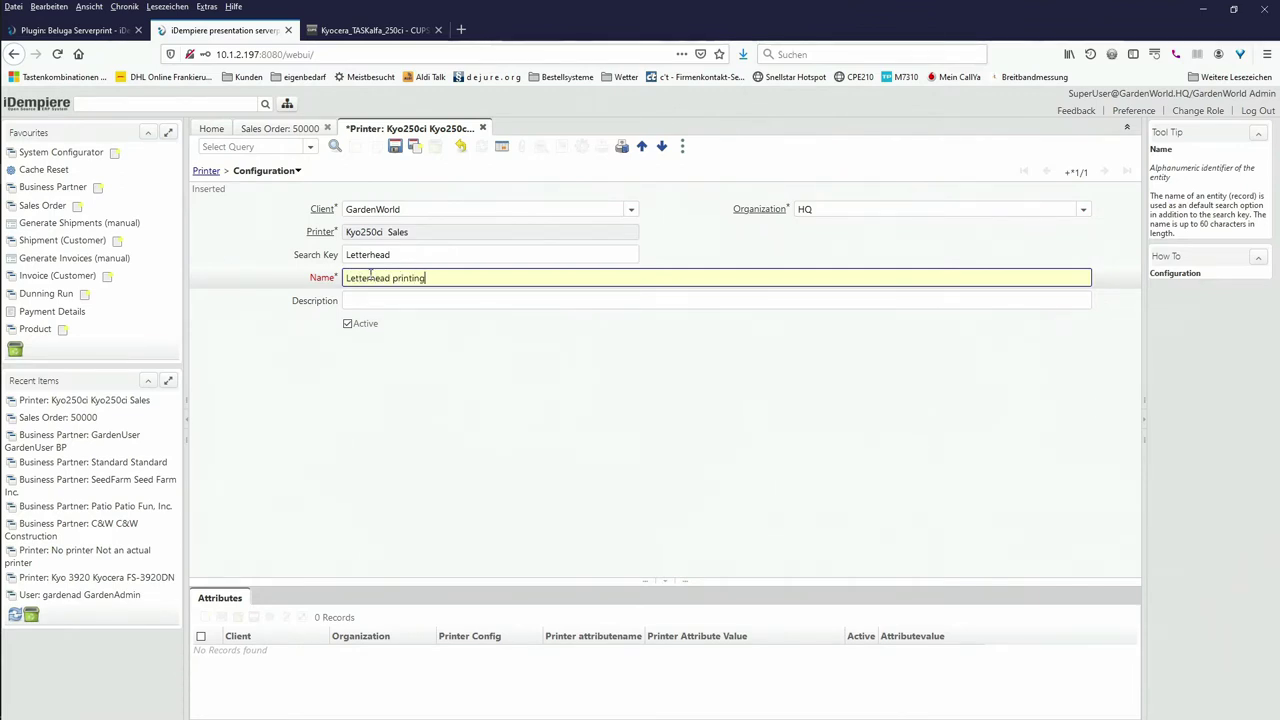
# Step: Add a media-source attribute set to Tray 2 to the Letterhead printing configuration
pyautogui.click(221, 600)
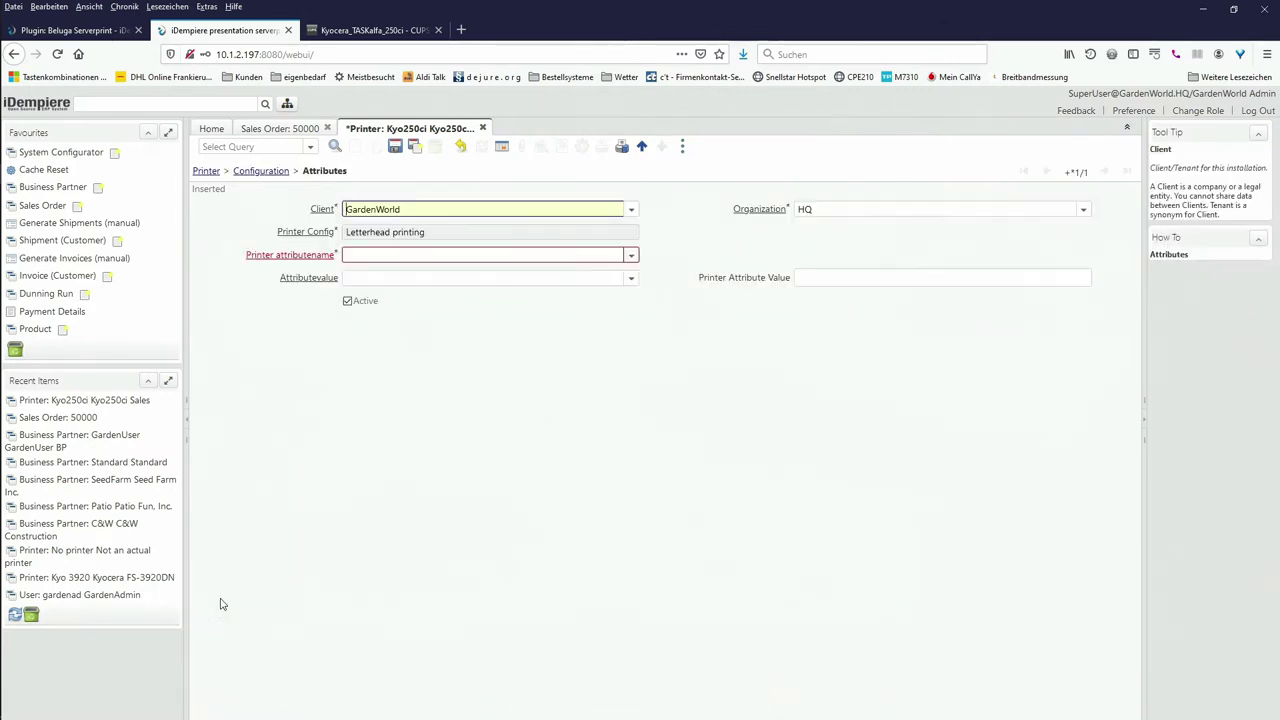
pyautogui.click(632, 258)
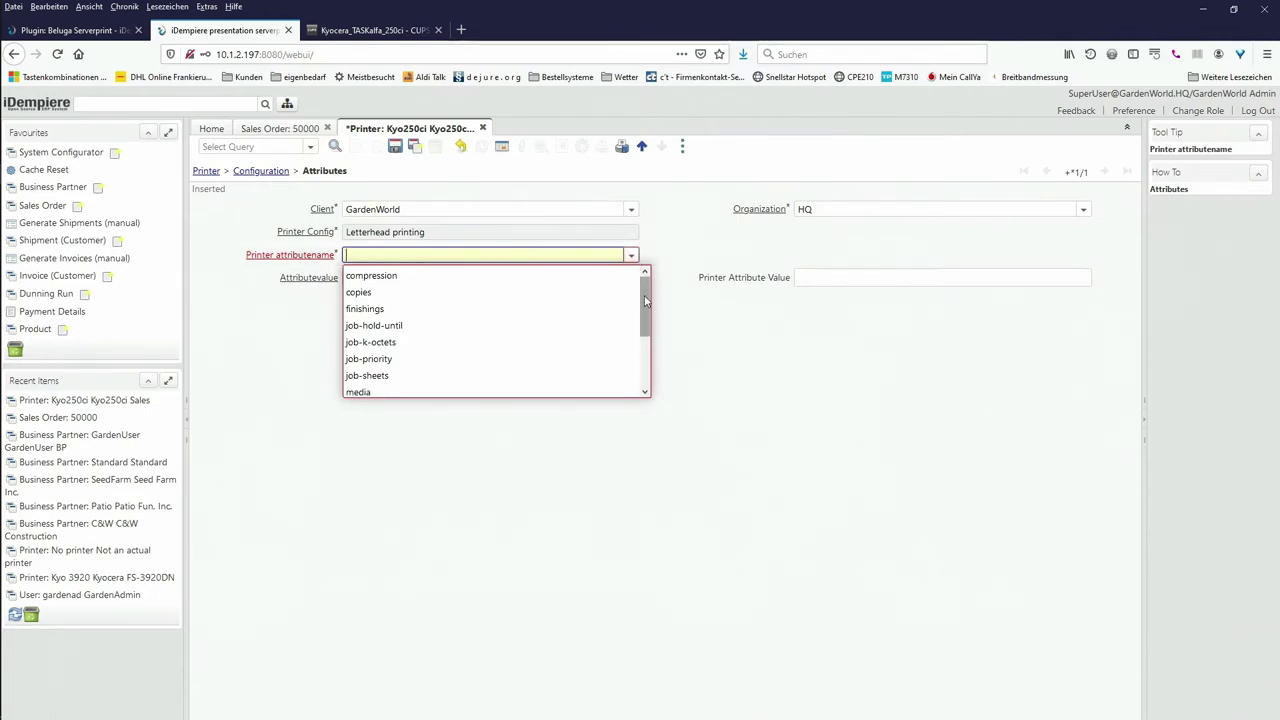
pyautogui.moveTo(646, 302); pyautogui.dragTo(644, 410)
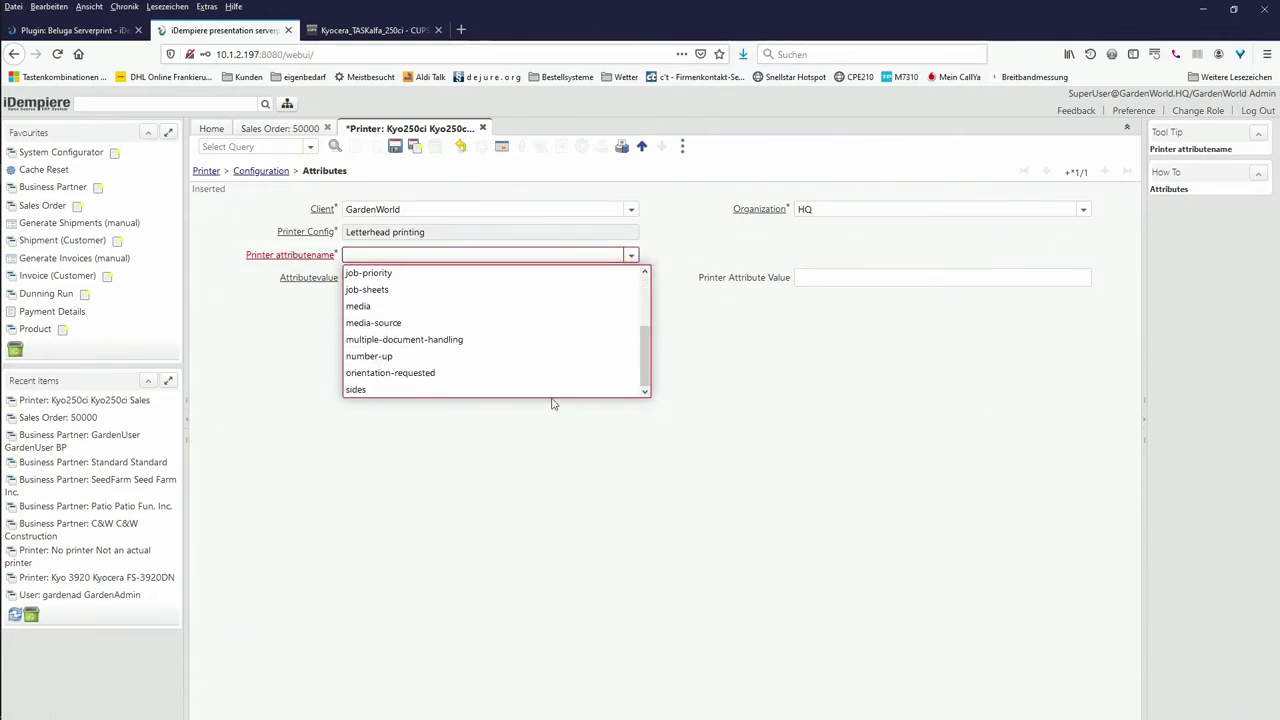
pyautogui.click(398, 323)
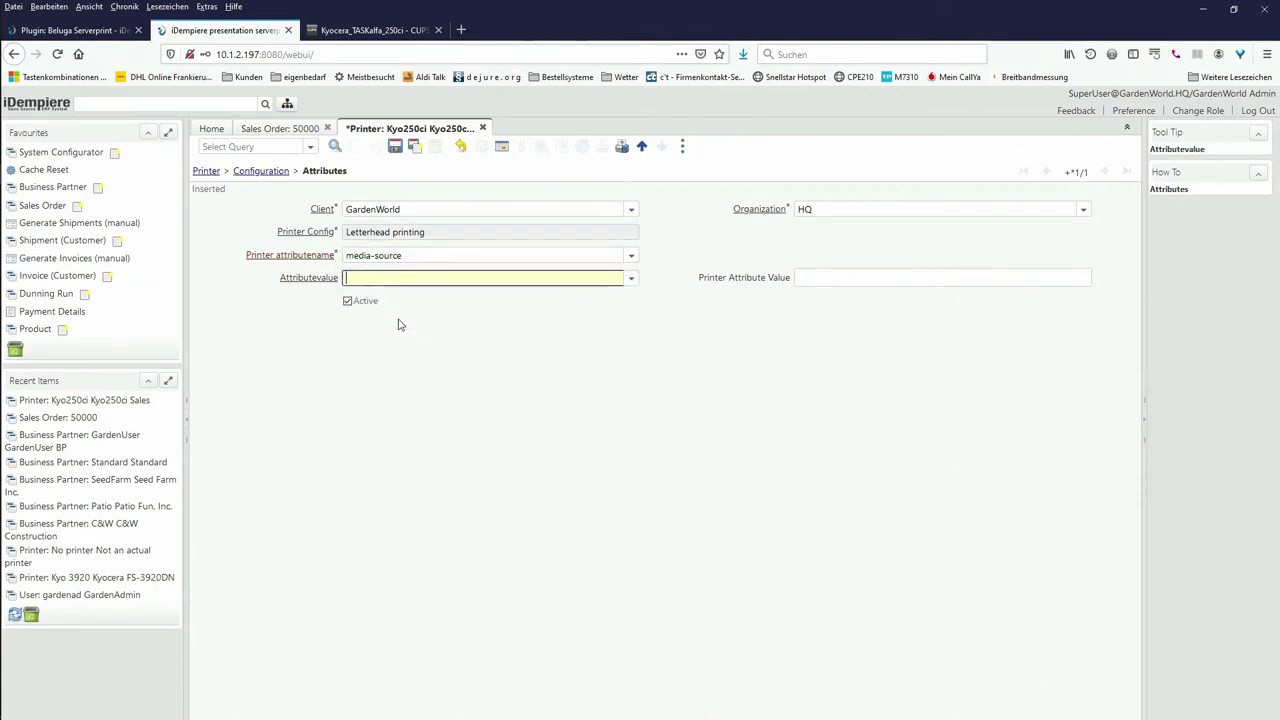
pyautogui.click(632, 279)
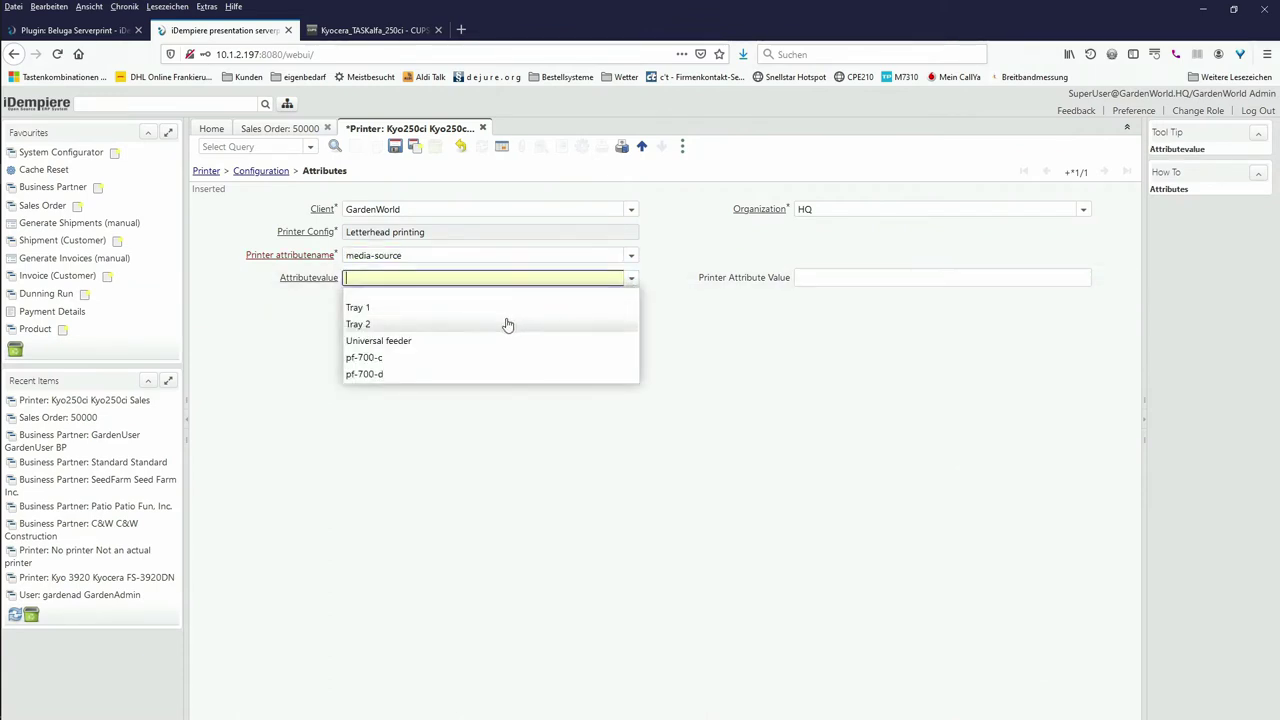
pyautogui.click(507, 324)
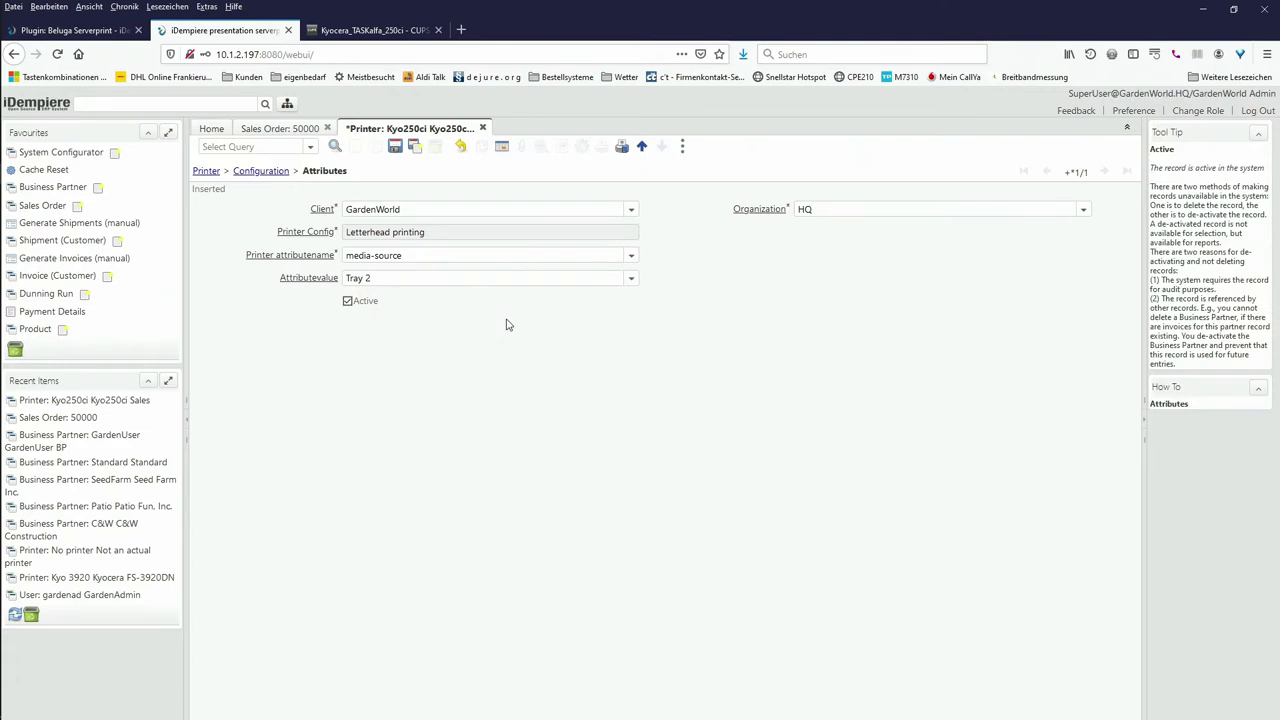
pyautogui.click(414, 147)
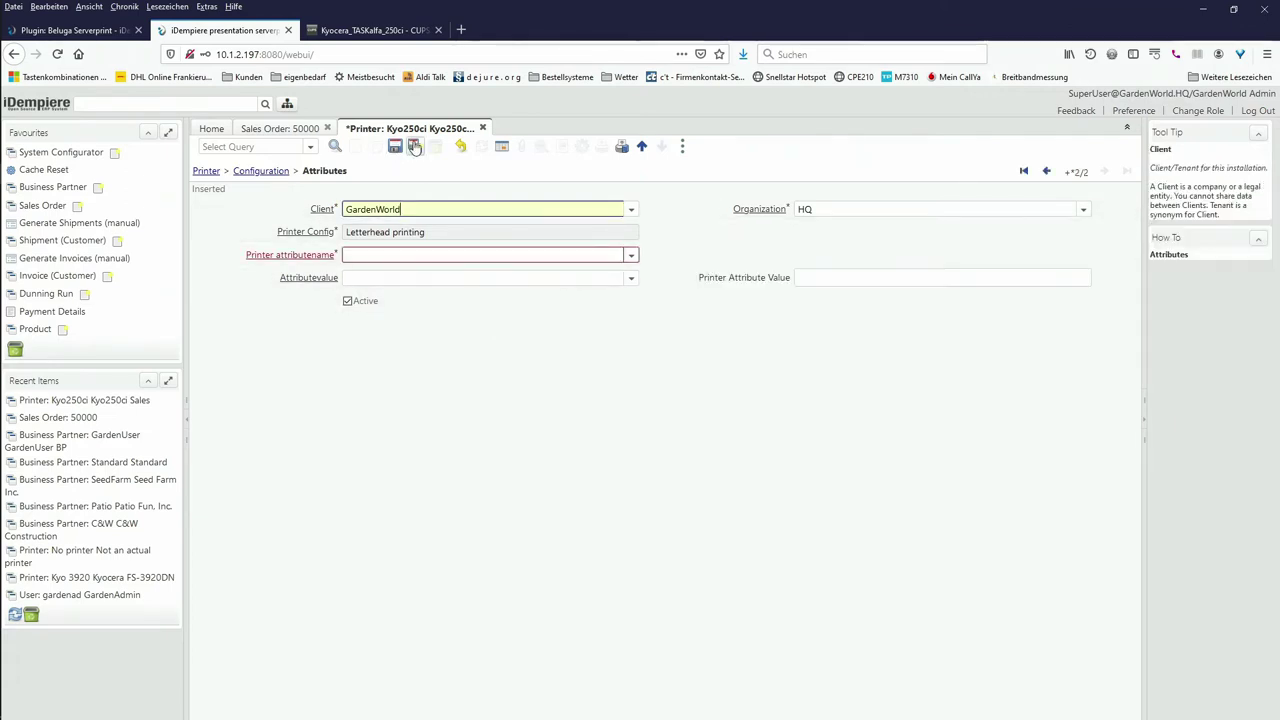
# Step: Add a sides attribute set to 'one sided' and return to the configuration
pyautogui.click(630, 255)
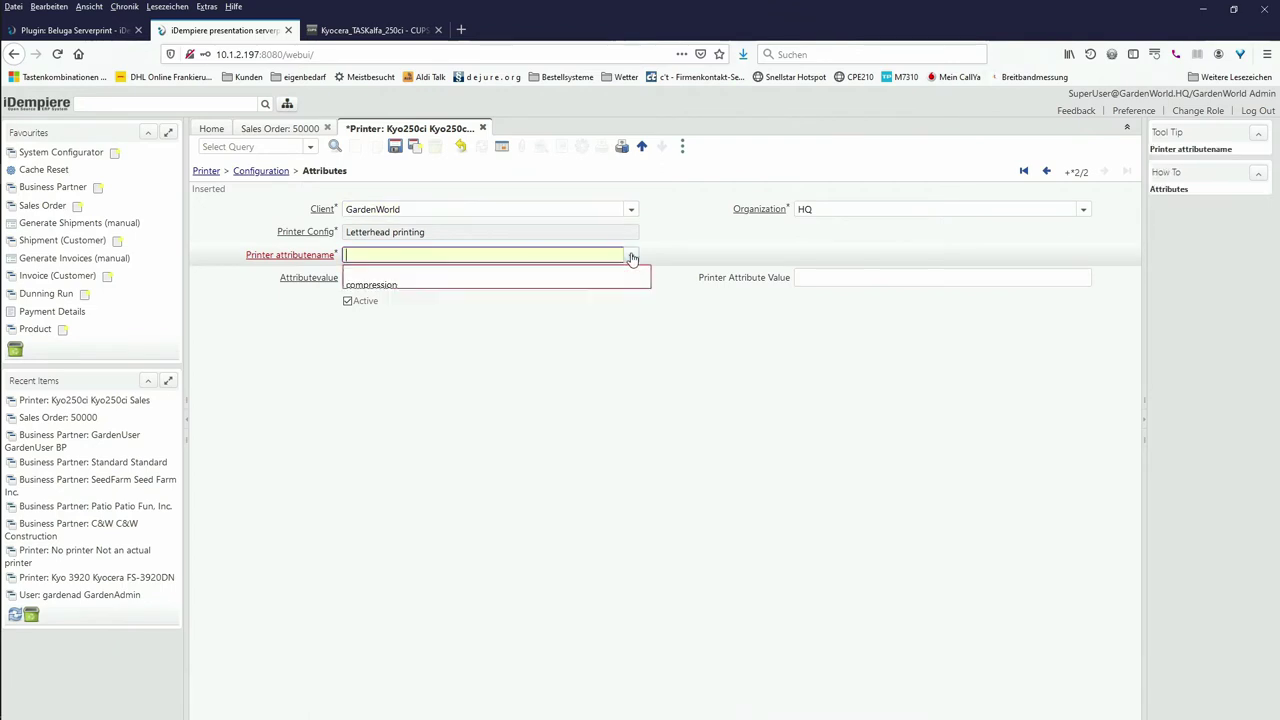
pyautogui.scroll(-3, 595, 293)
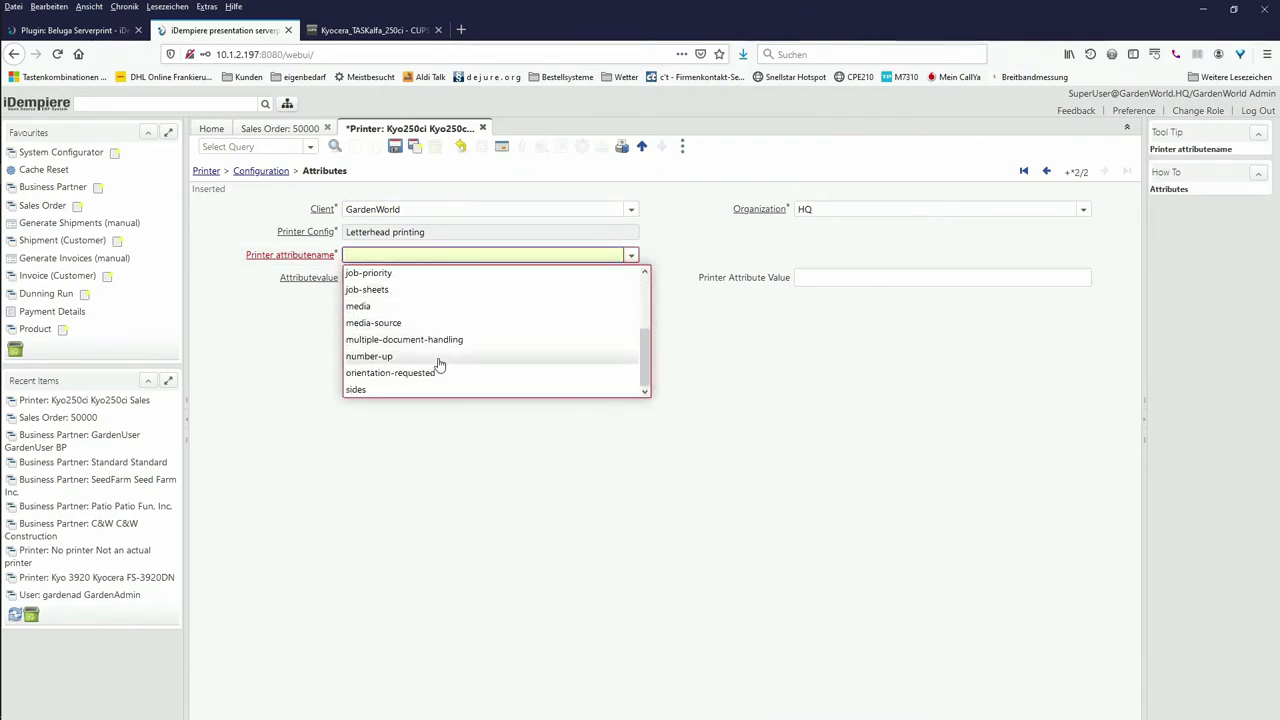
pyautogui.click(403, 390)
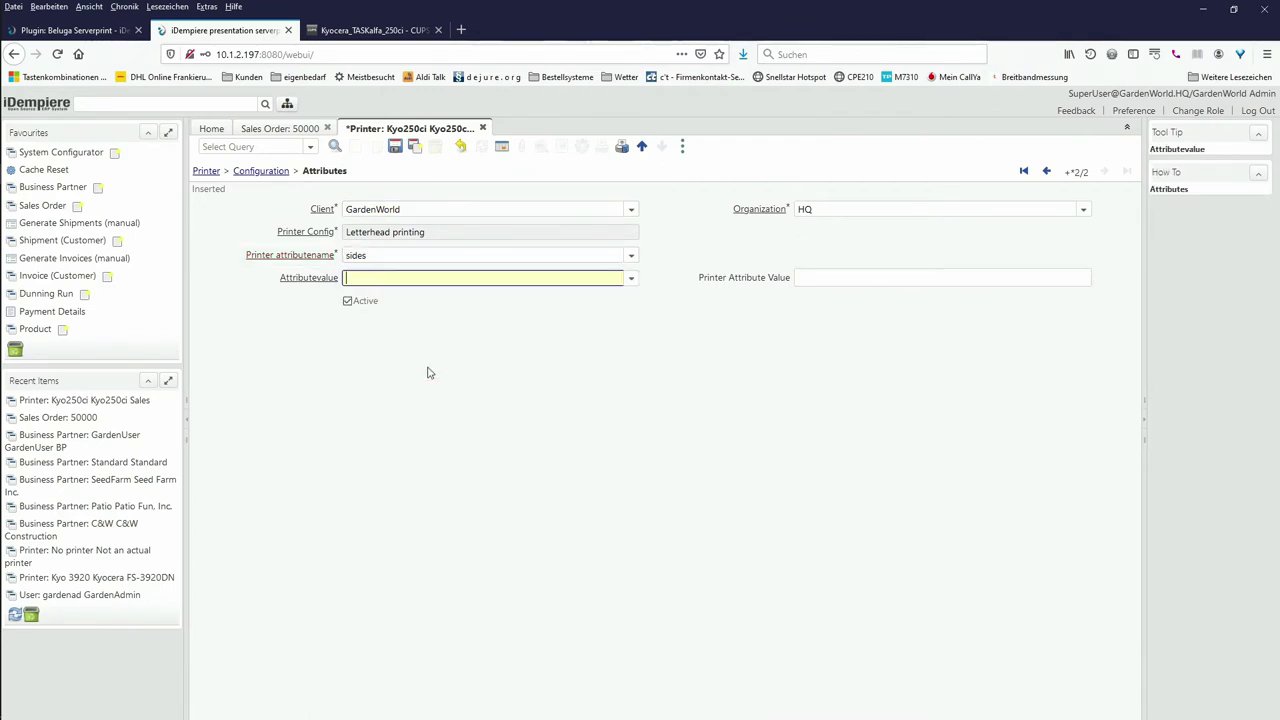
pyautogui.click(630, 284)
pyautogui.click(580, 310)
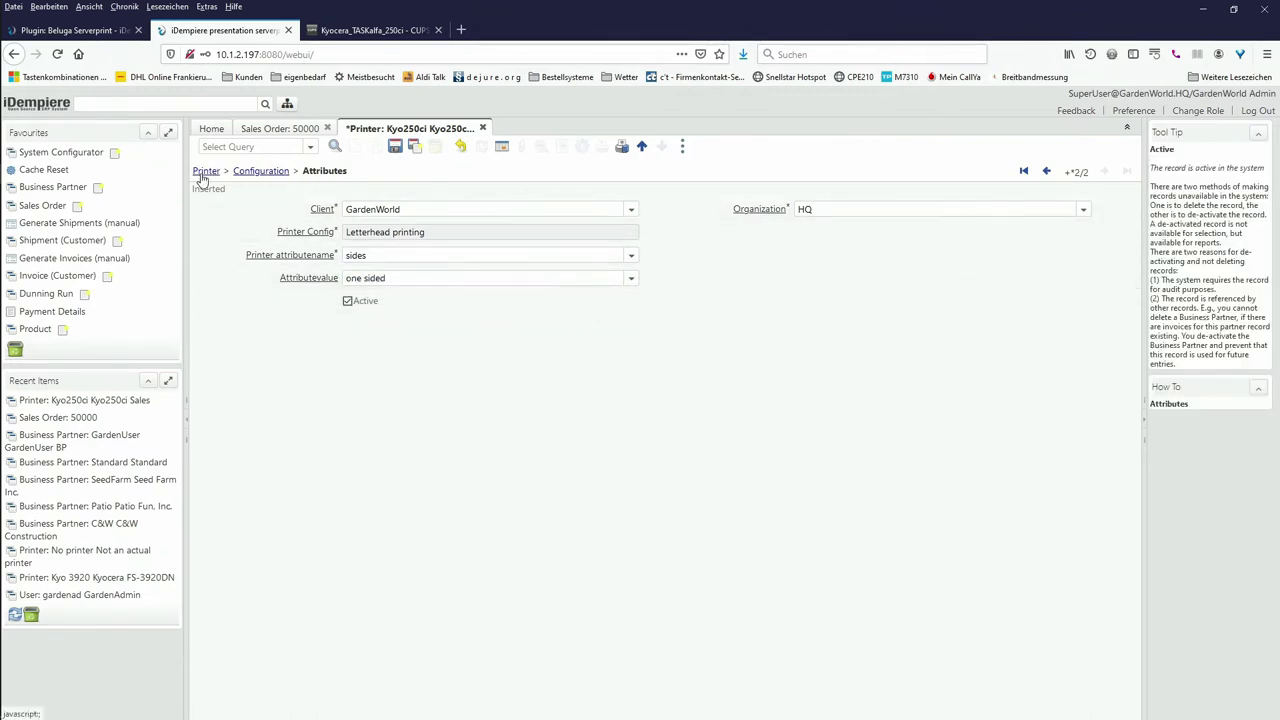
pyautogui.click(250, 171)
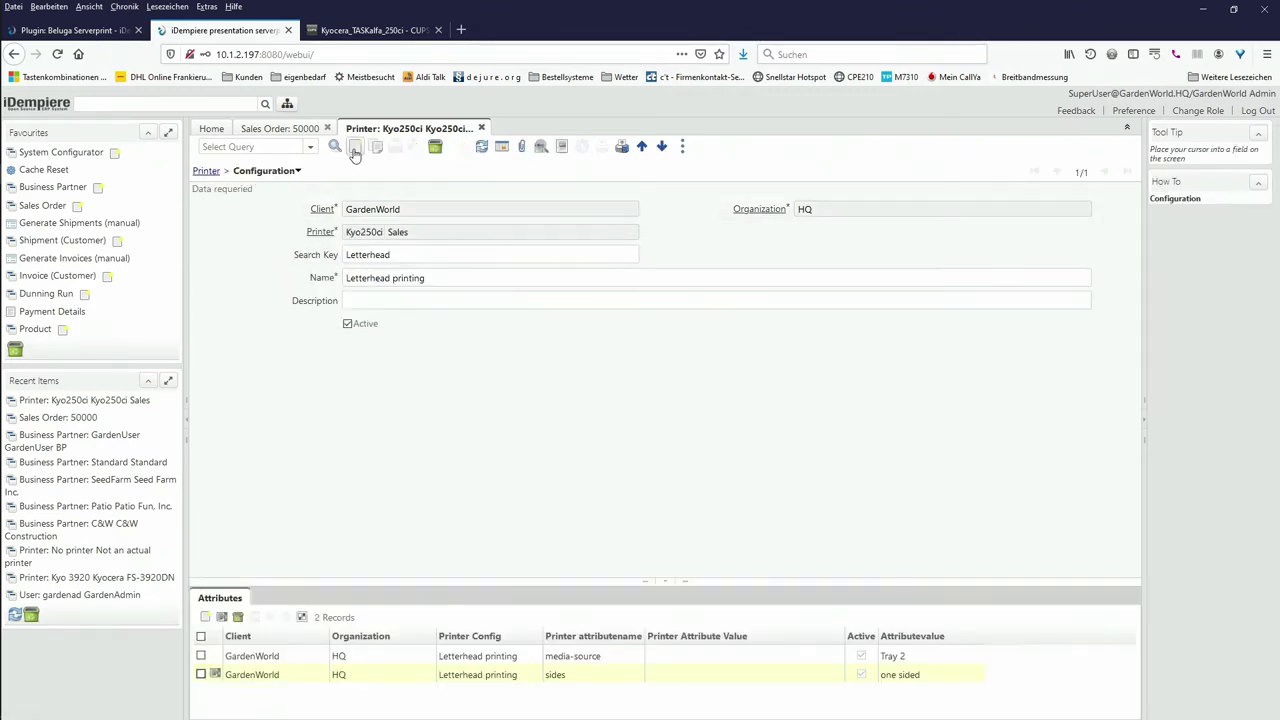
# Step: Create another printer configuration named 'blank paper'
pyautogui.click(354, 147)
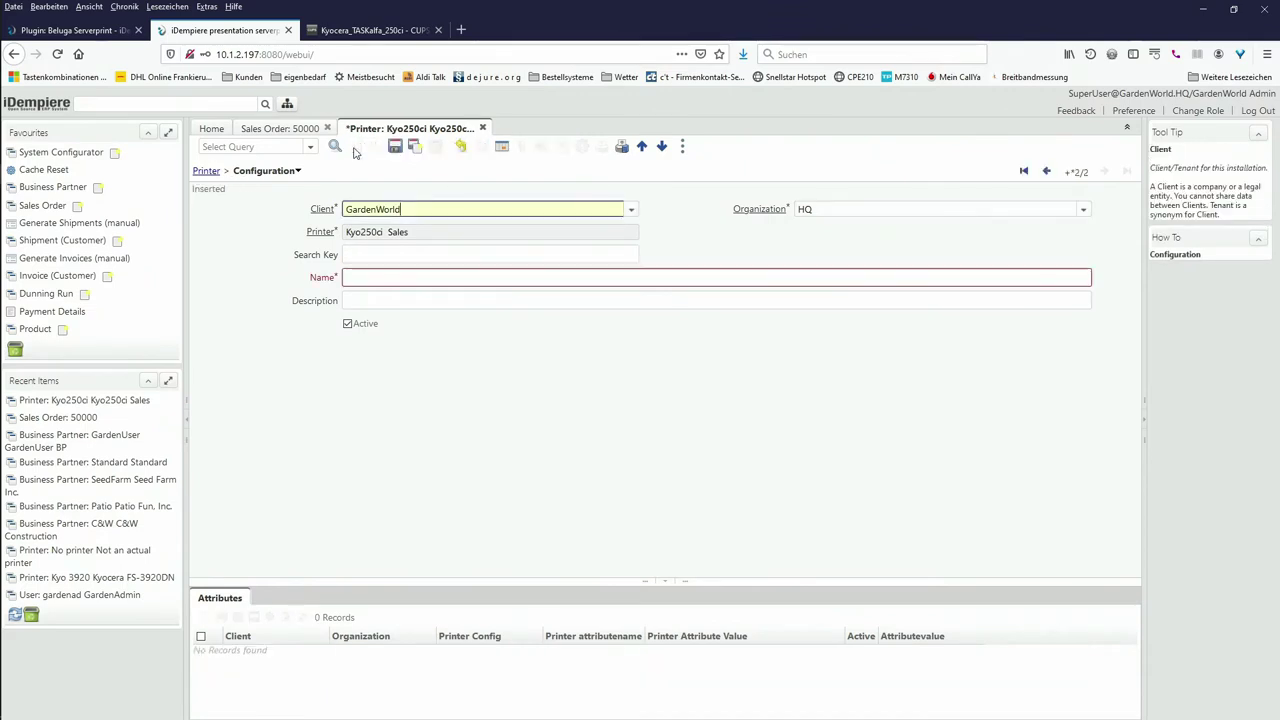
pyautogui.click(362, 249)
pyautogui.write('bl')
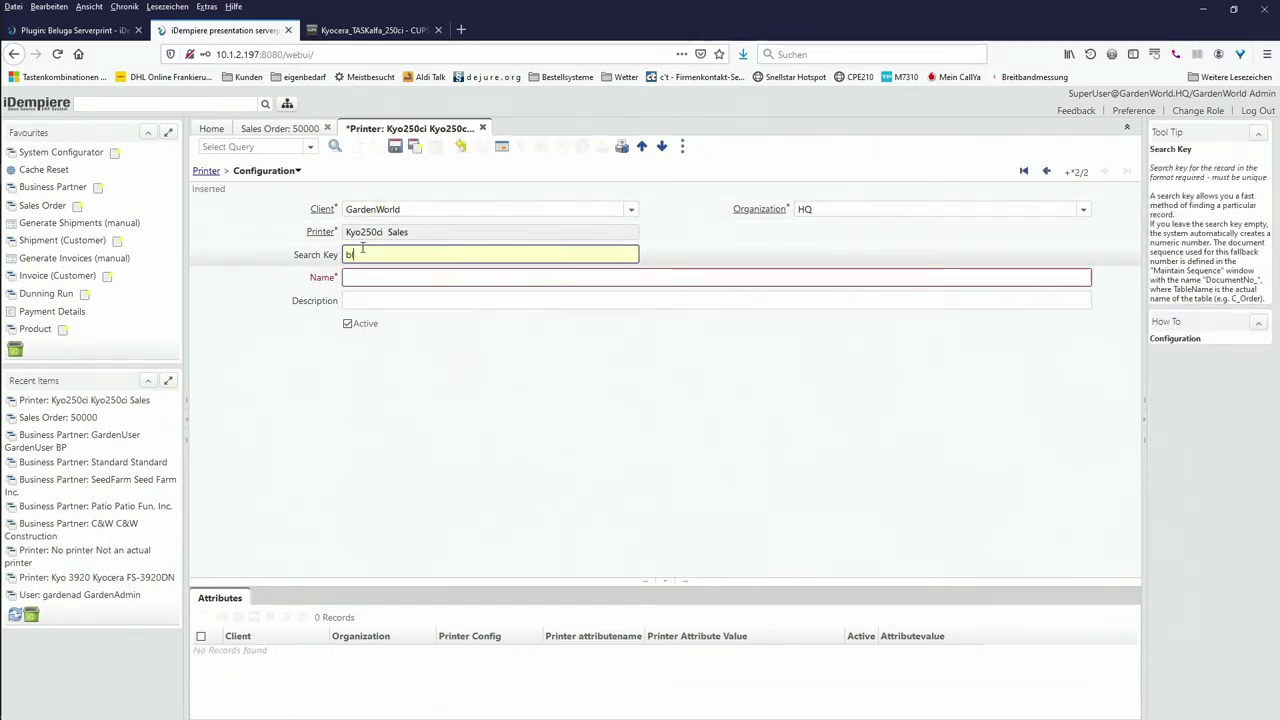
pyautogui.write('ack')
pyautogui.write('n ')
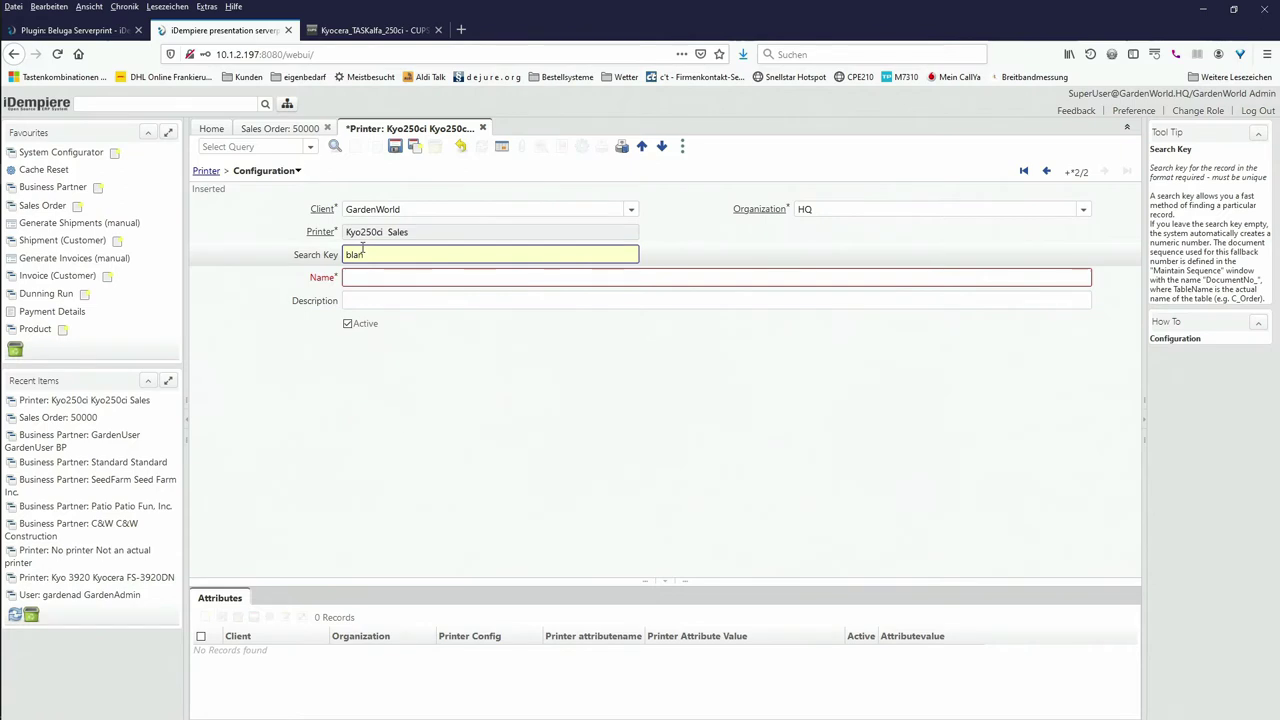
pyautogui.write('paper')
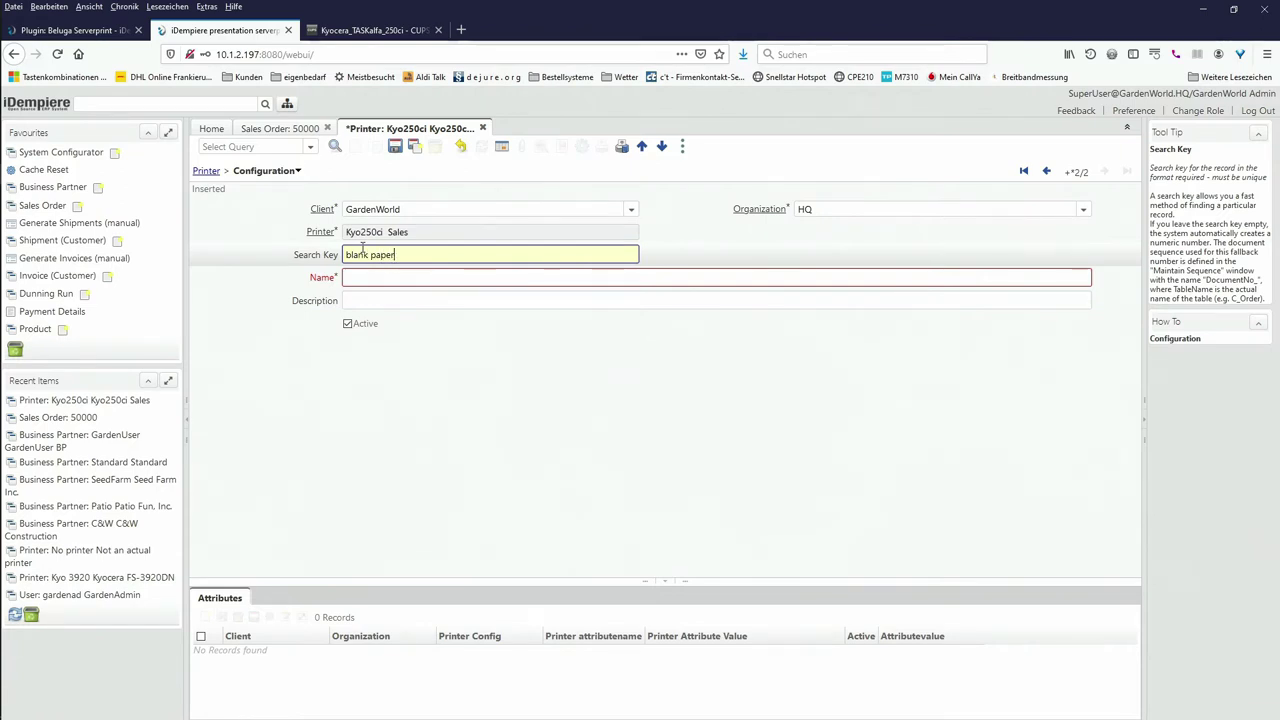
pyautogui.click(367, 278)
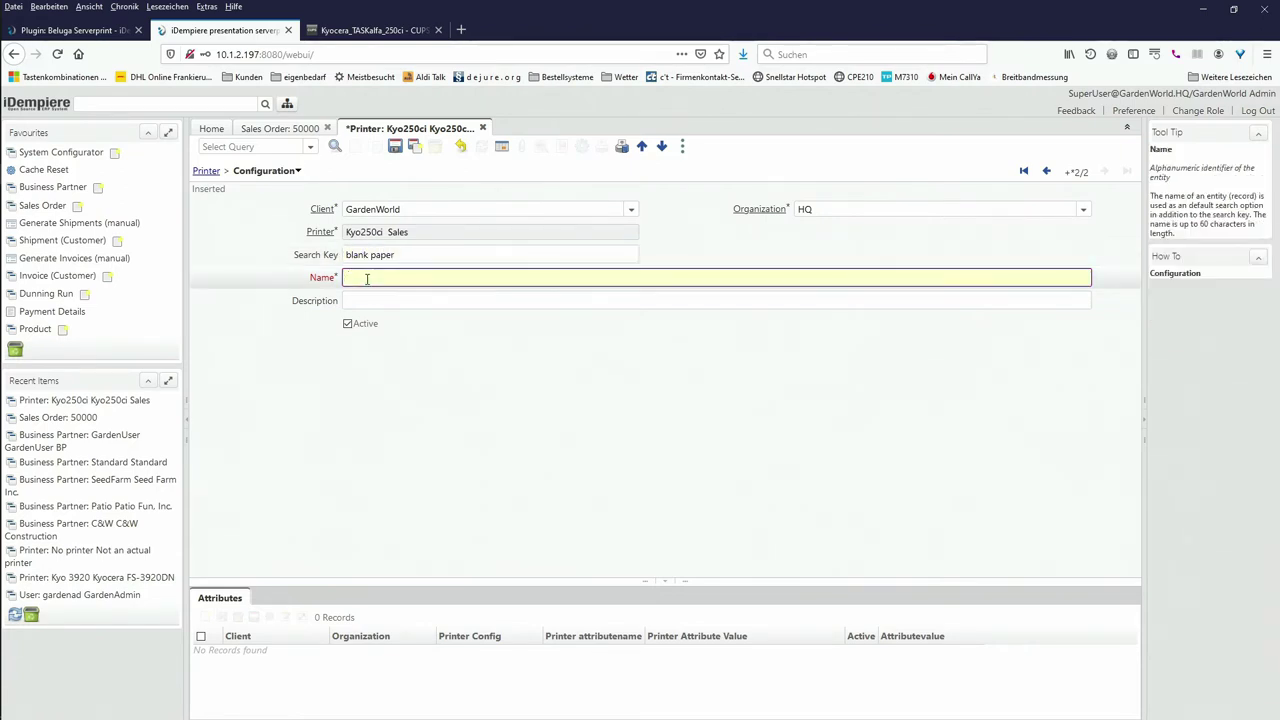
pyautogui.write('blank paper')
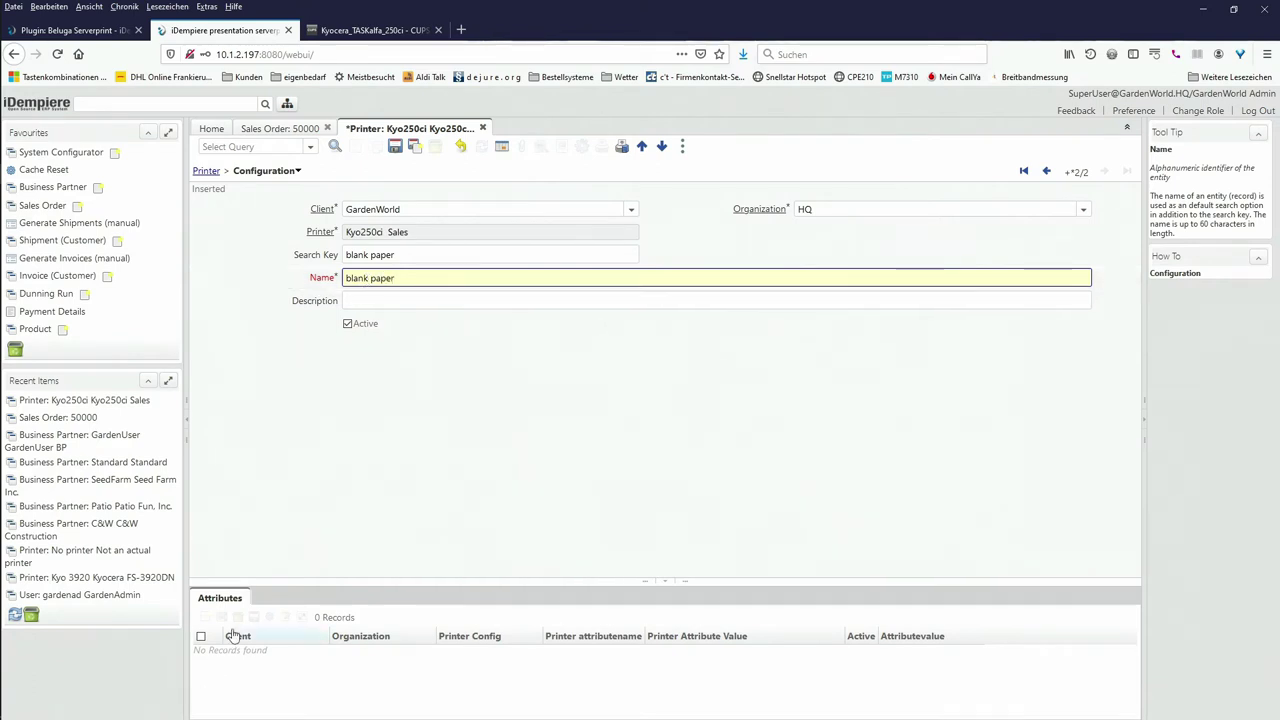
# Step: Give the blank paper configuration a media-source attribute set to Tray 1, saving back to the printer
pyautogui.click(222, 604)
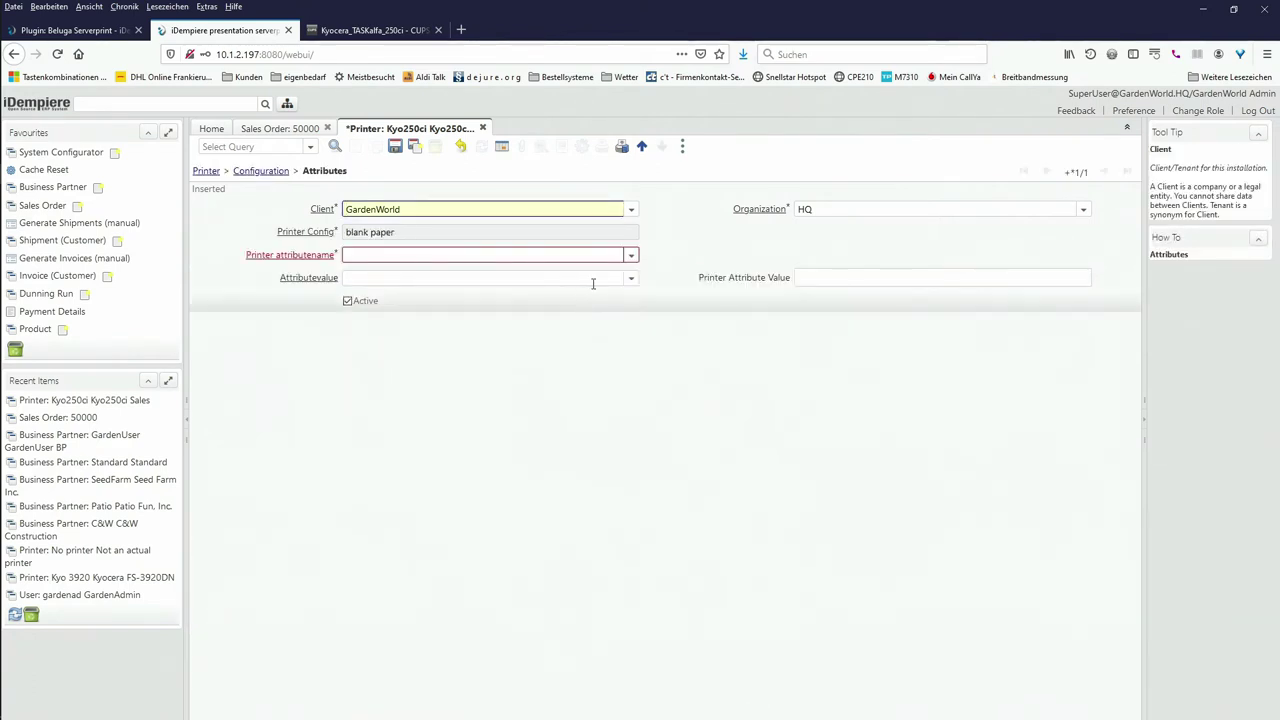
pyautogui.click(631, 257)
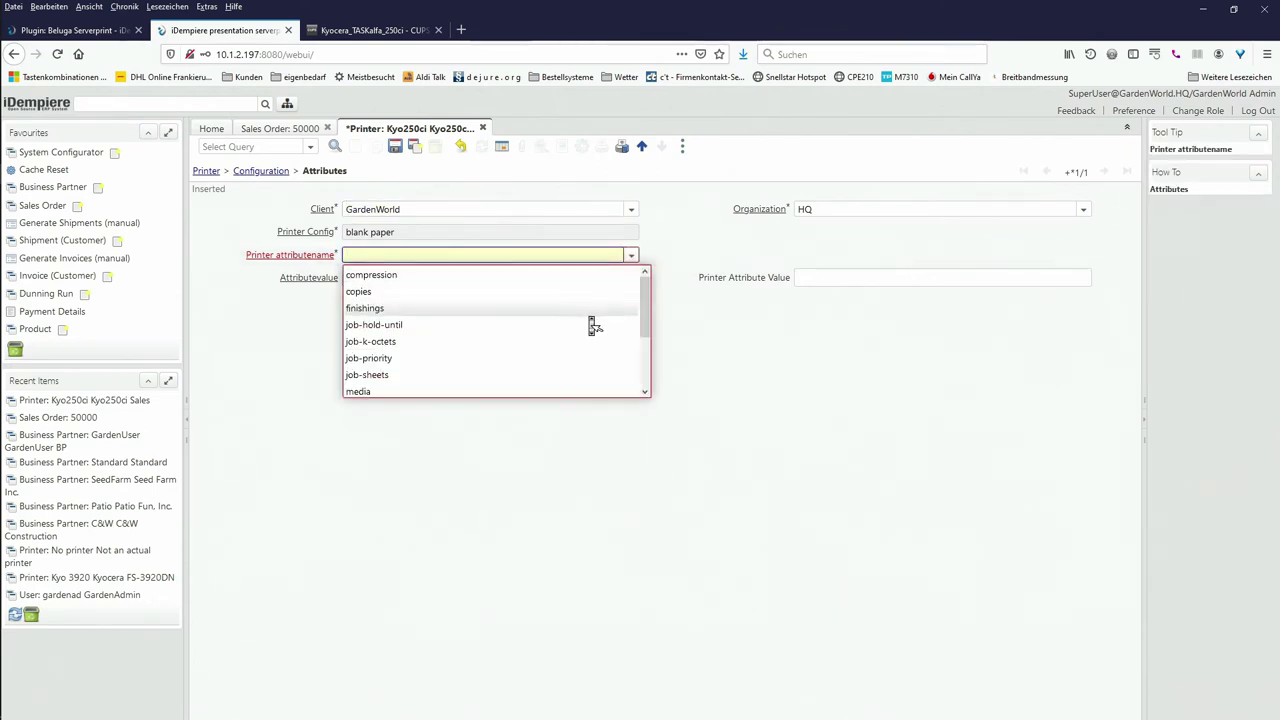
pyautogui.scroll(-3, 580, 326)
pyautogui.click(444, 325)
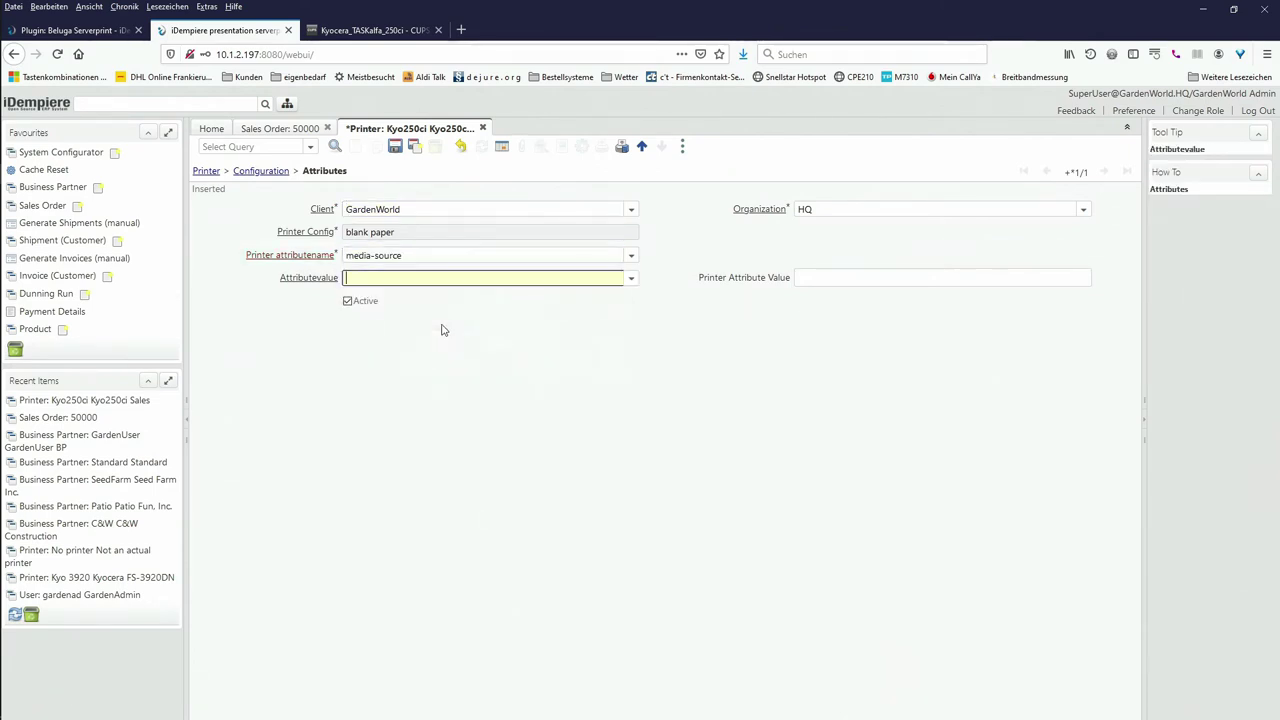
pyautogui.click(628, 280)
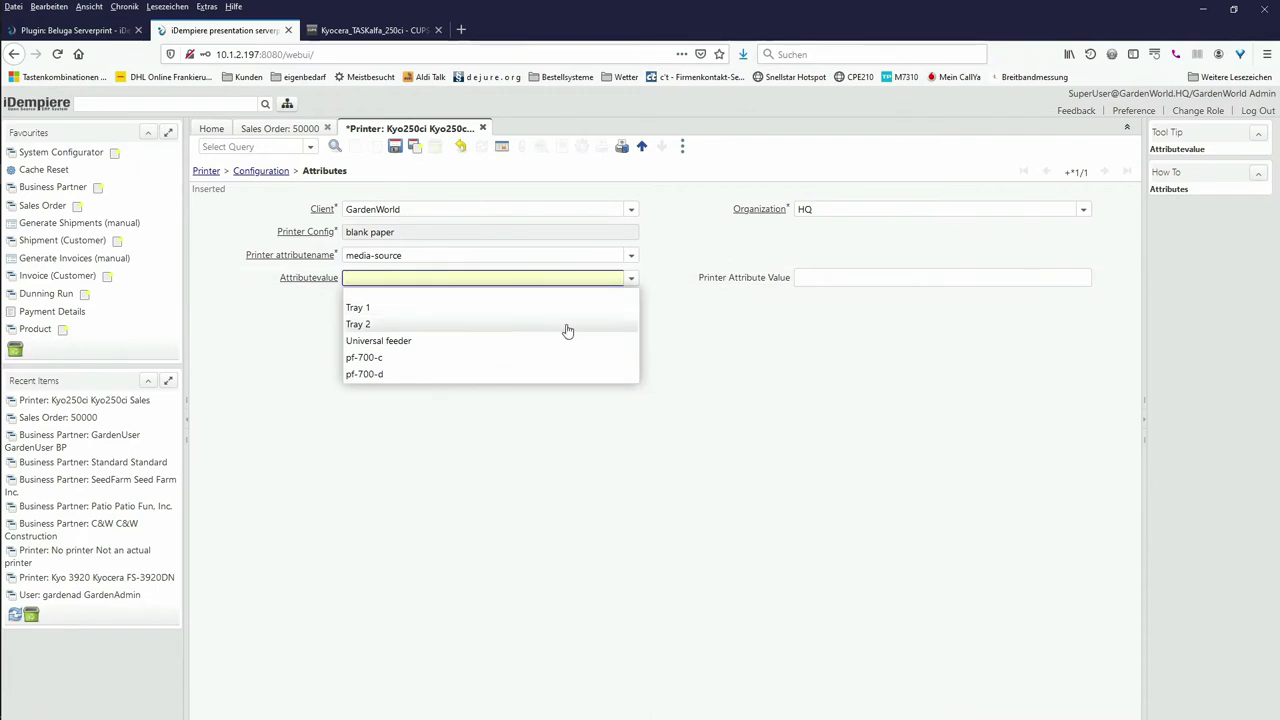
pyautogui.click(483, 310)
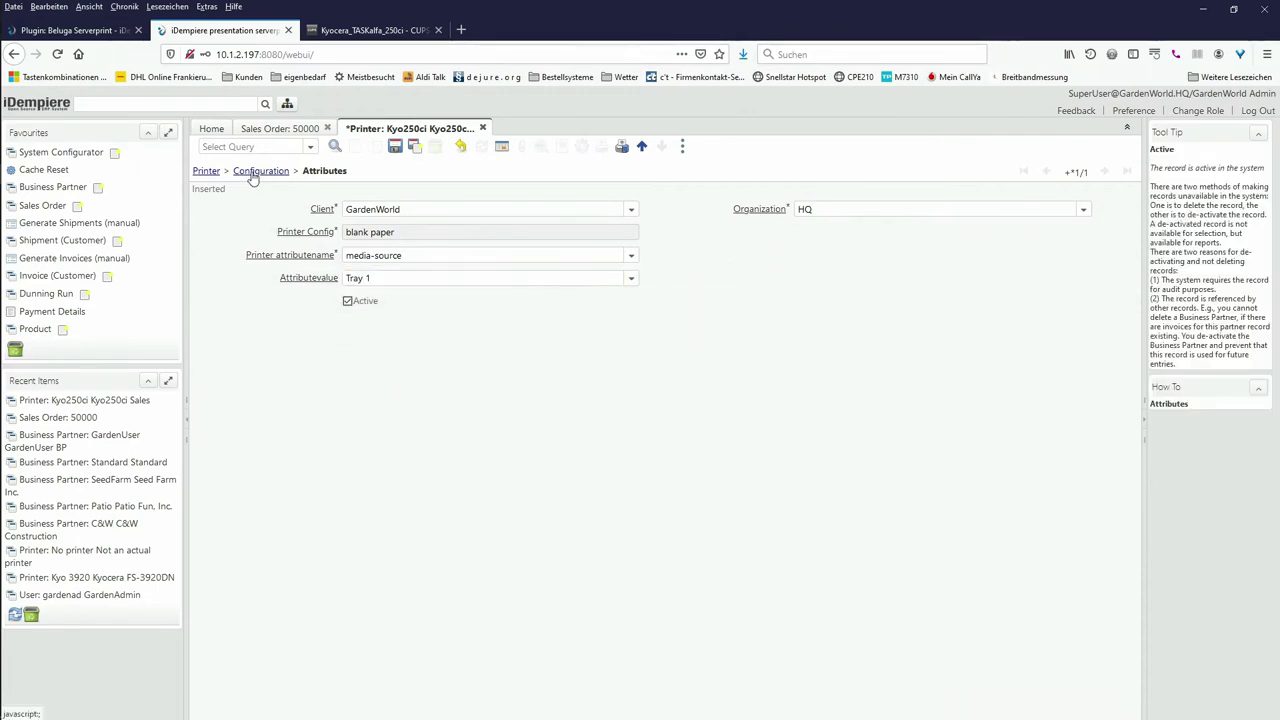
pyautogui.click(205, 171)
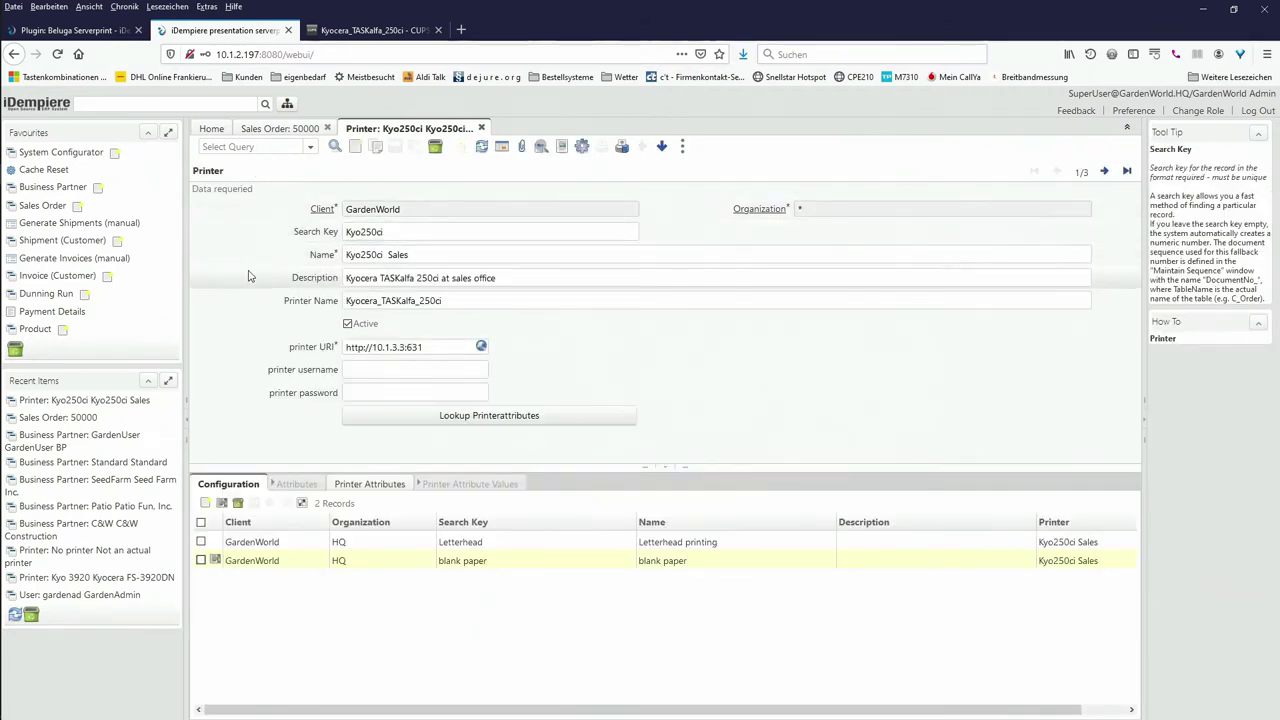
# Step: Advance to the Kyocera FS-3920DN printer (Kyo 3920) and bring up the Beluga Serverprint window list
pyautogui.click(1105, 172)
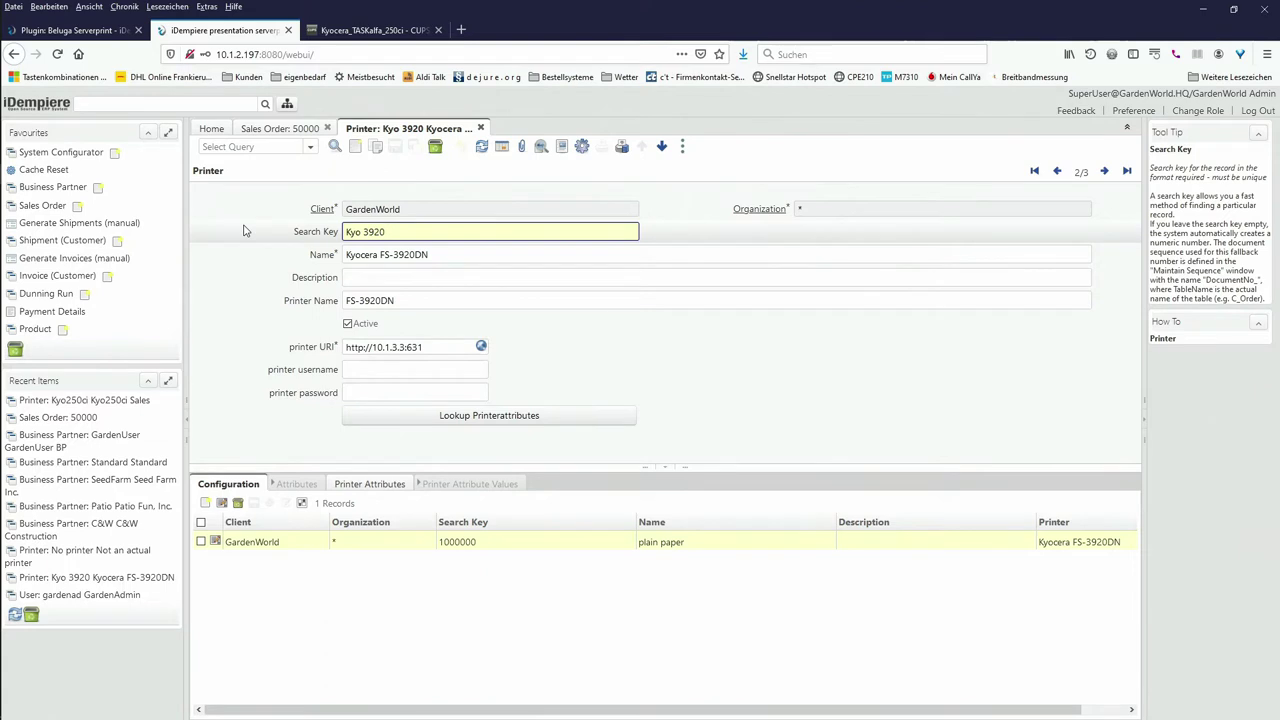
pyautogui.click(287, 104)
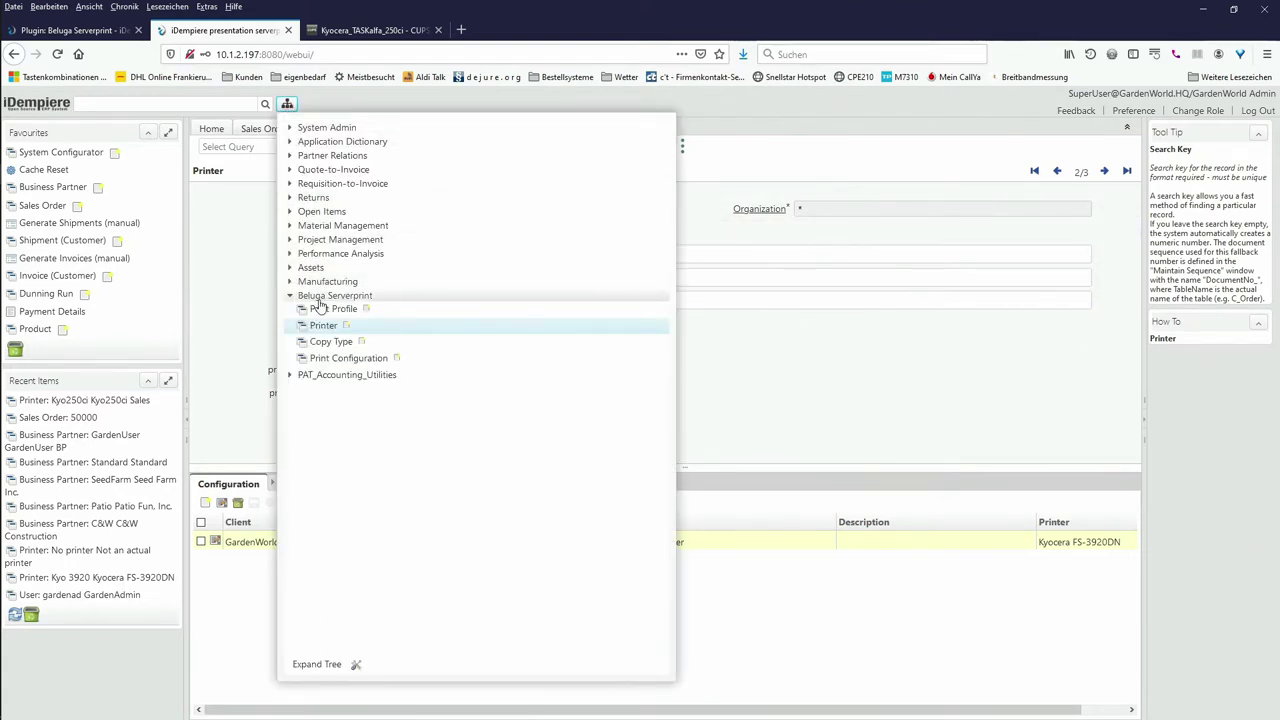
# Step: Create a print configuration named Letterhead with search key Letterhead and save it
pyautogui.click(326, 358)
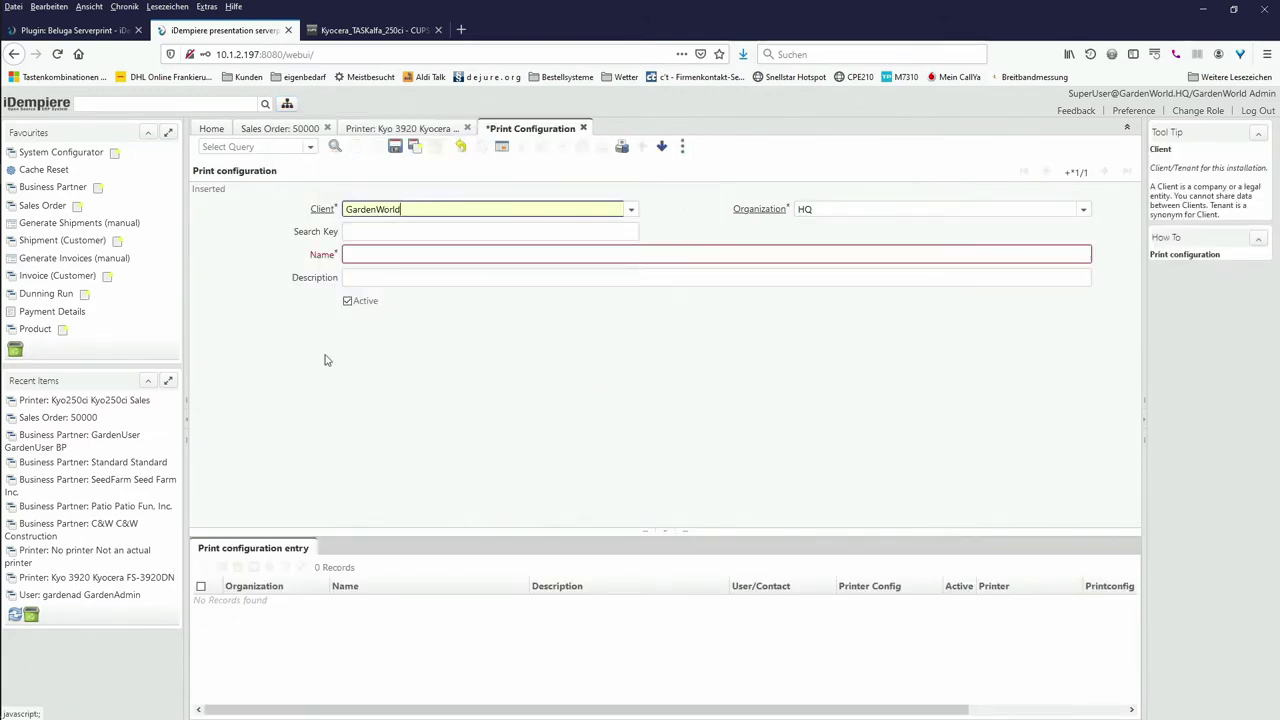
pyautogui.click(367, 256)
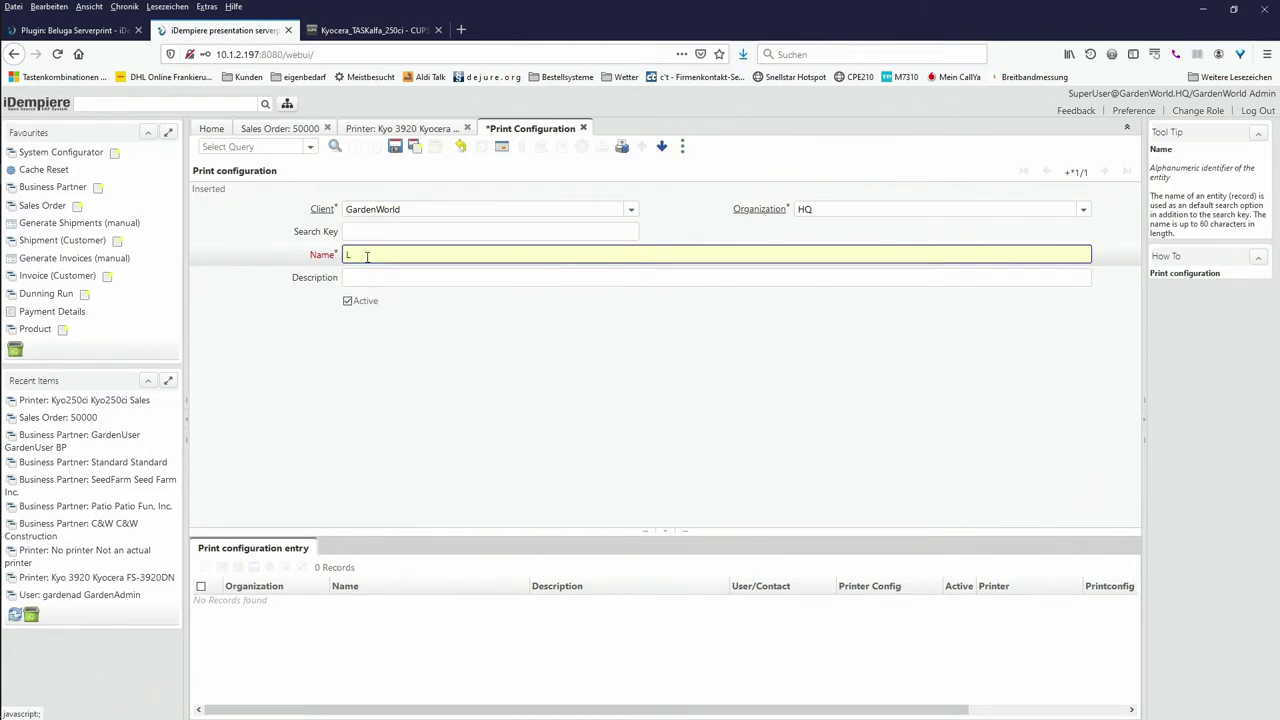
pyautogui.write('Letterhead')
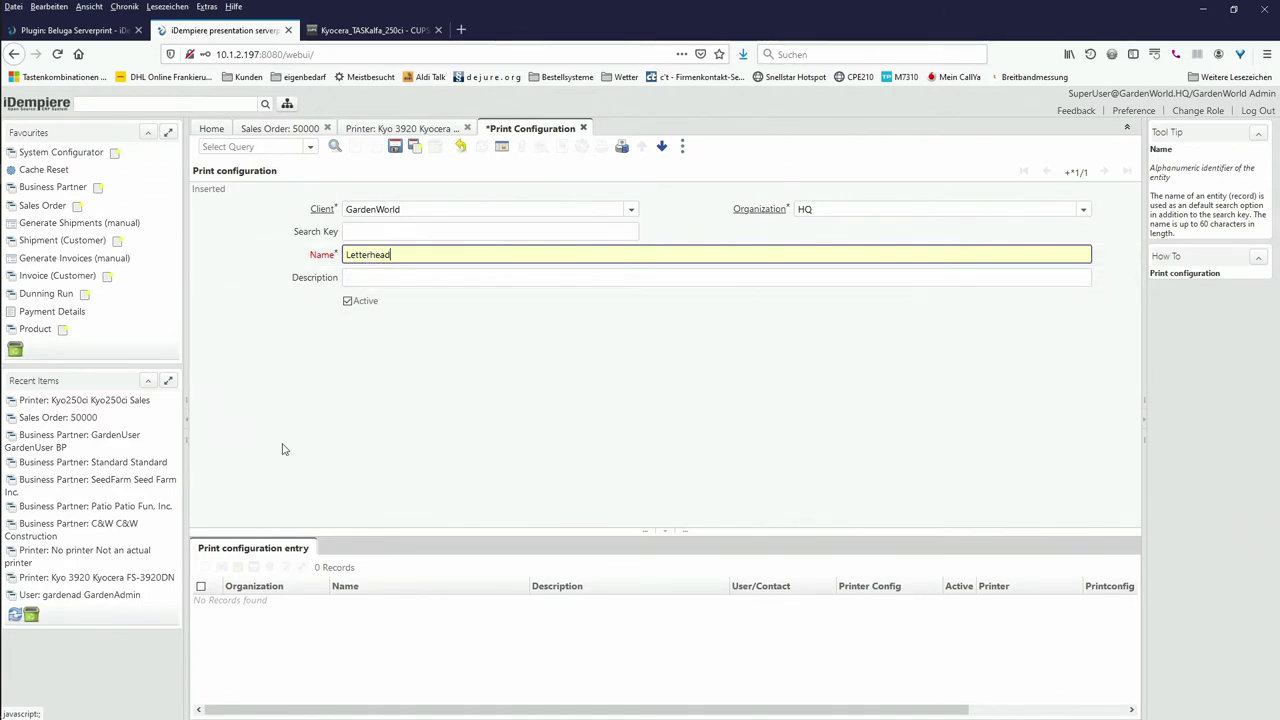
pyautogui.click(396, 148)
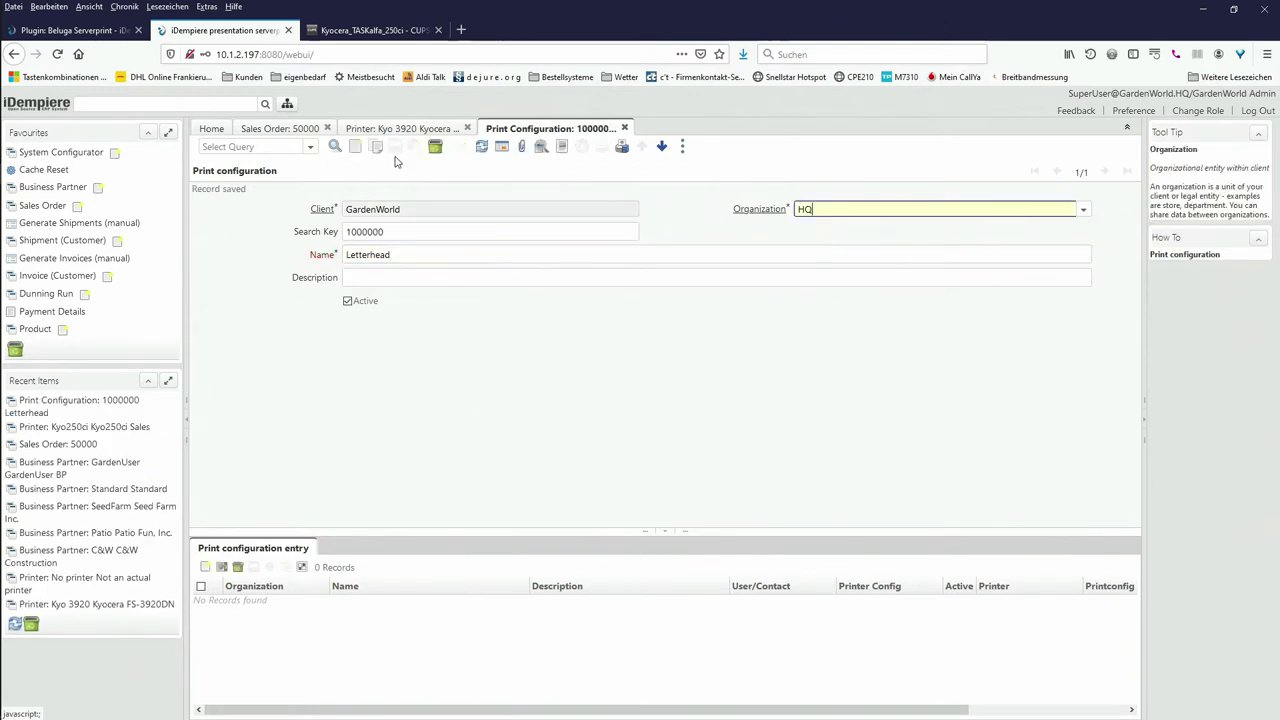
pyautogui.click(362, 230)
pyautogui.write('Let')
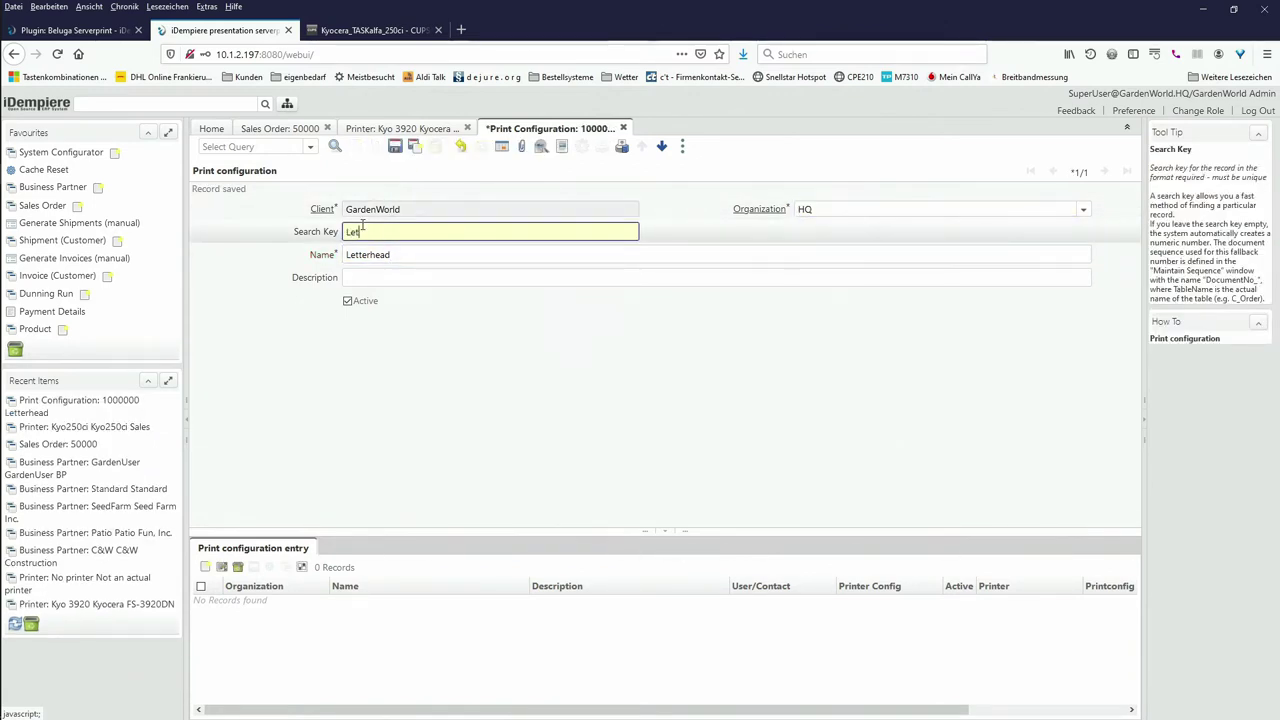
pyautogui.write('terhead')
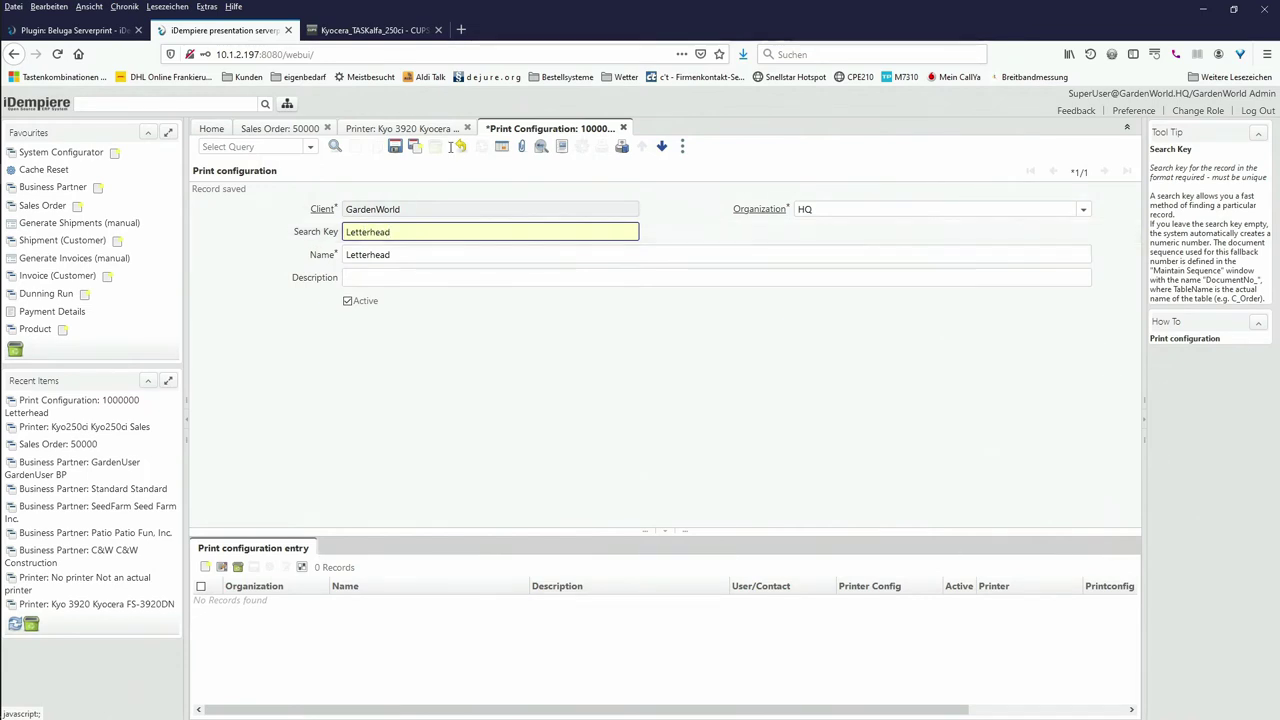
pyautogui.click(414, 146)
# Step: Create a second print configuration 'blank paper' with search key 'Blank paper' and save it
pyautogui.click(384, 231)
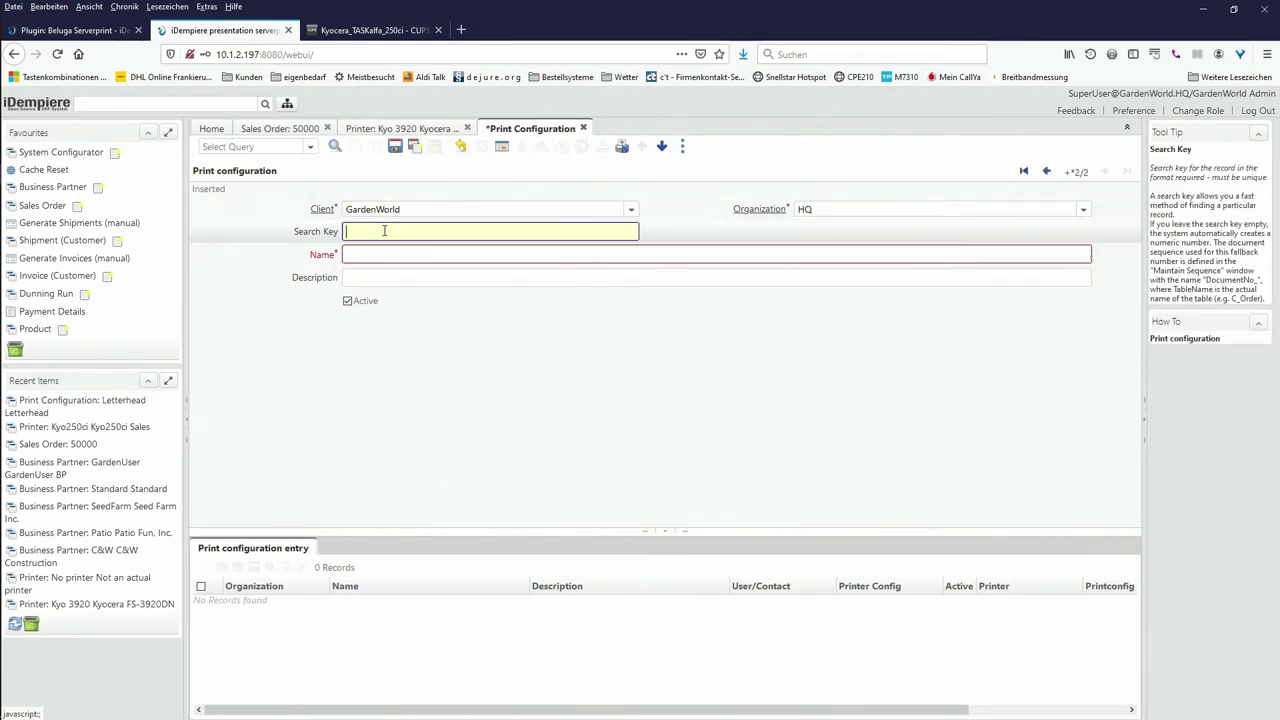
pyautogui.write('Blank paper')
pyautogui.click(370, 258)
pyautogui.write('blak')
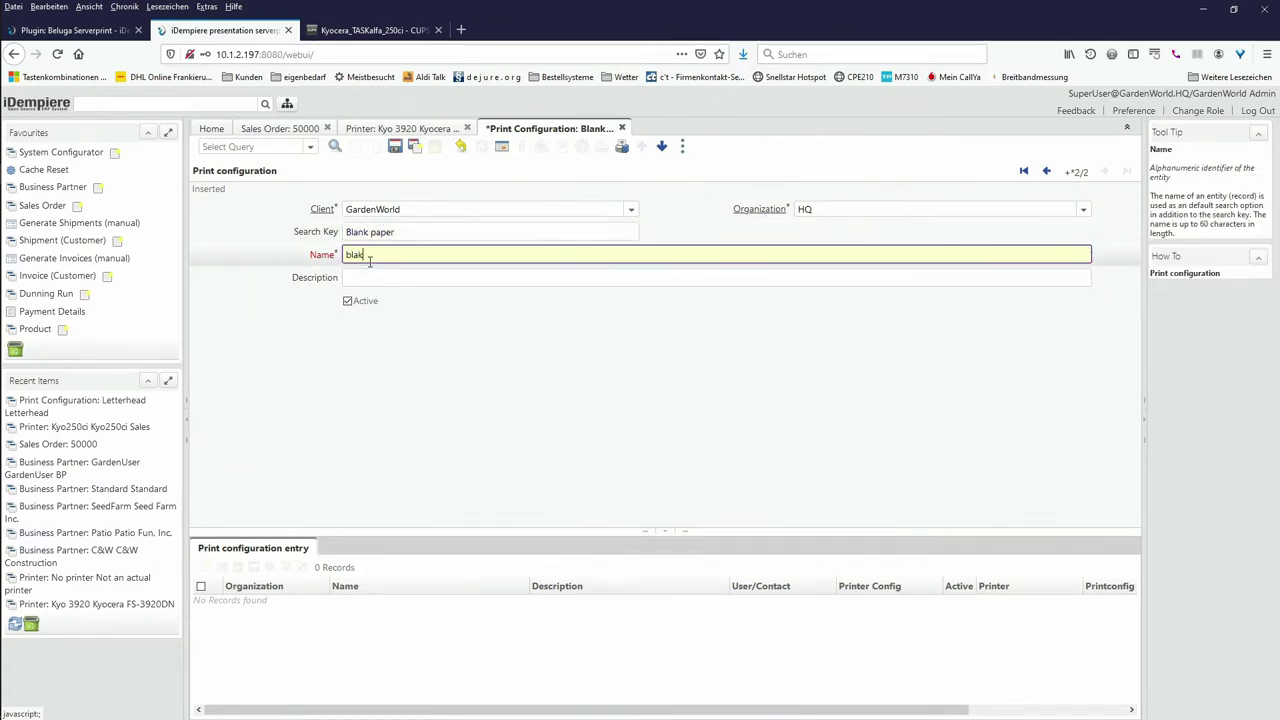
pyautogui.press('BackSpace')
pyautogui.write('nk paper')
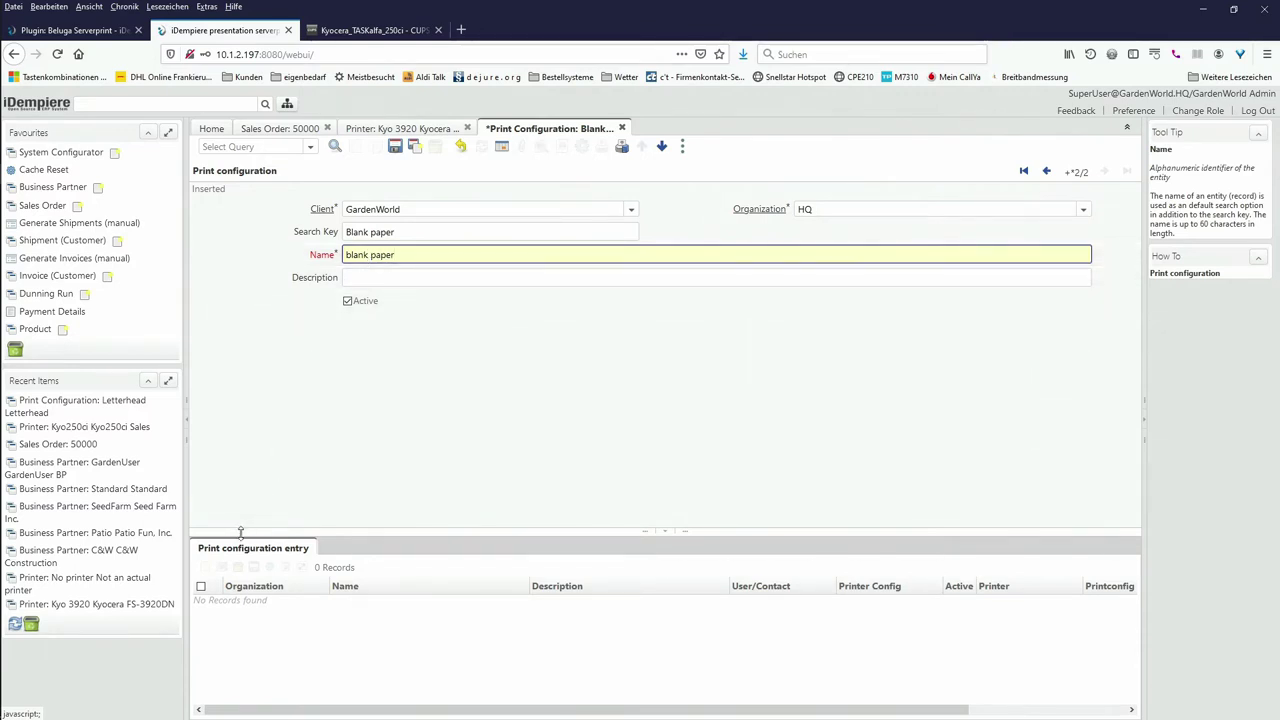
pyautogui.click(395, 148)
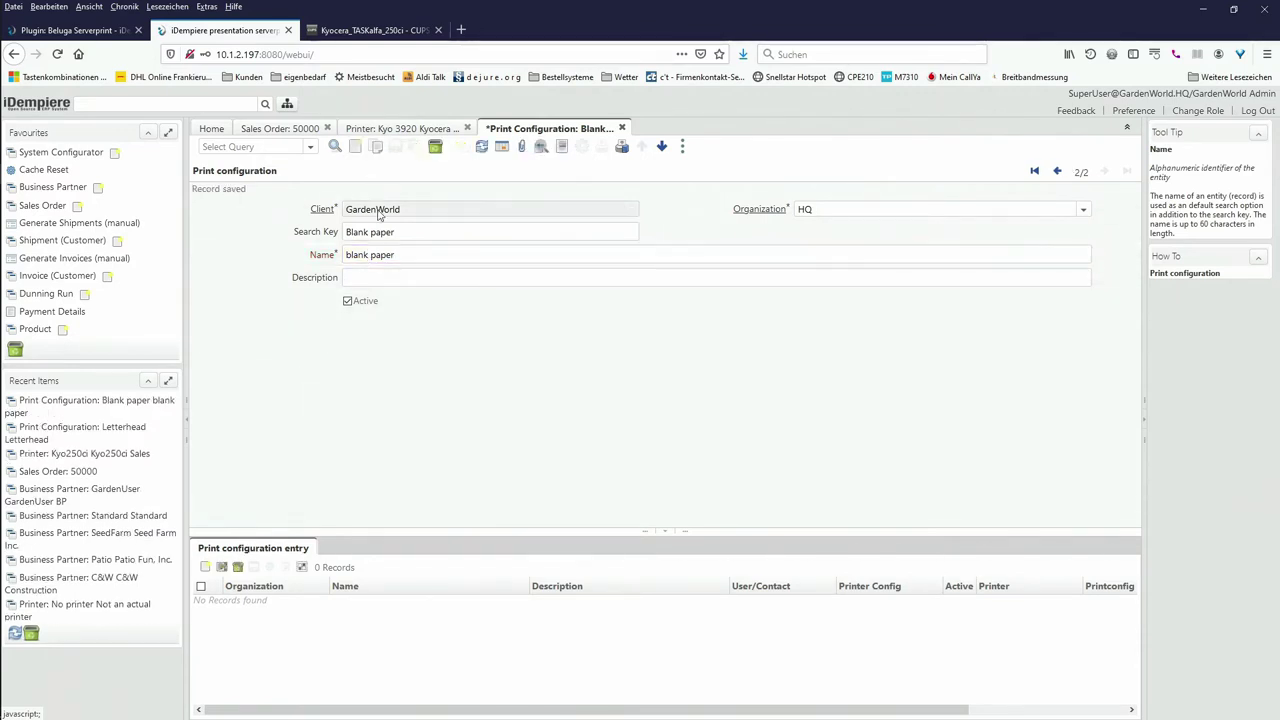
# Step: Add a standard entry for all users on Kyo250ci Sales with the blank paper configuration
pyautogui.click(257, 554)
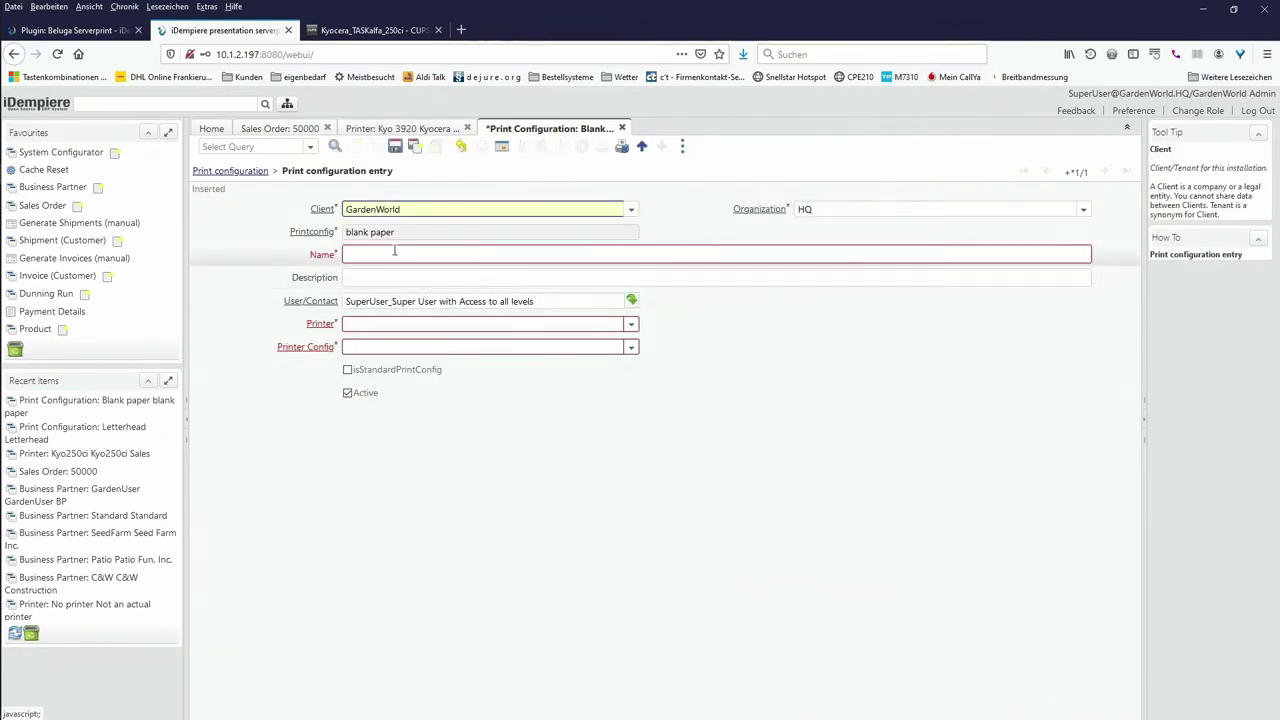
pyautogui.click(393, 252)
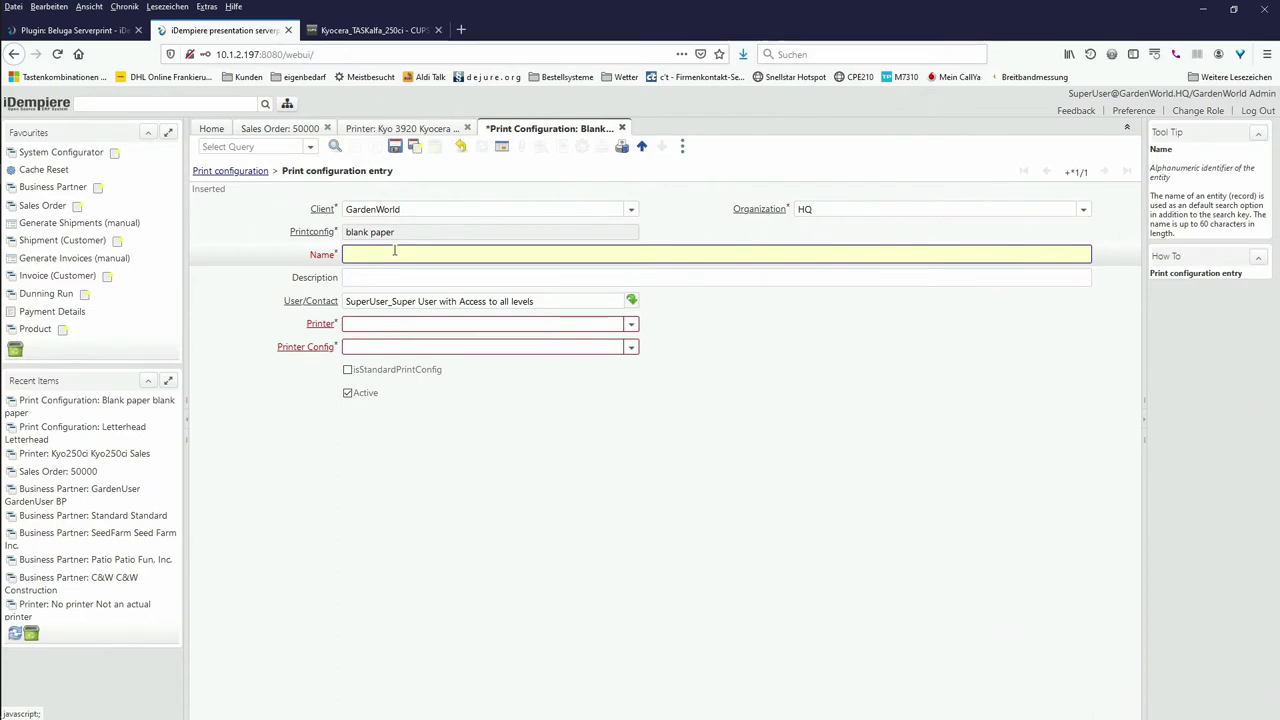
pyautogui.write('bla')
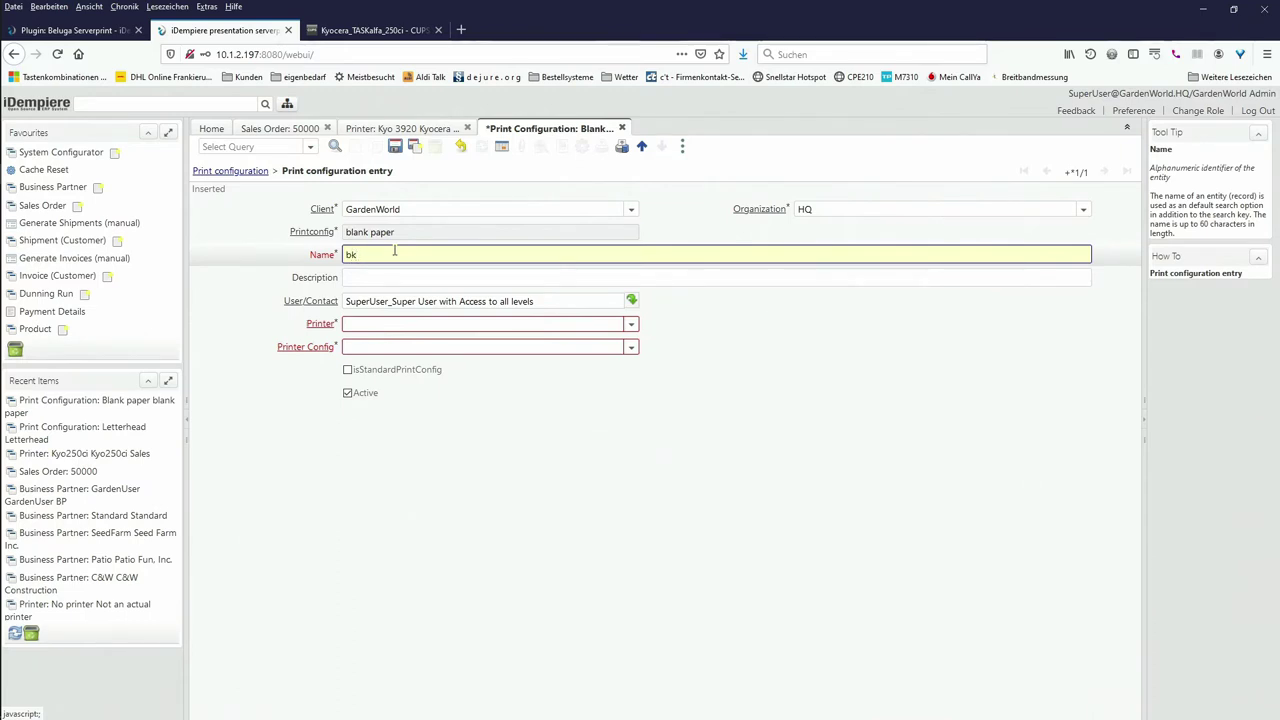
pyautogui.write('ank paper')
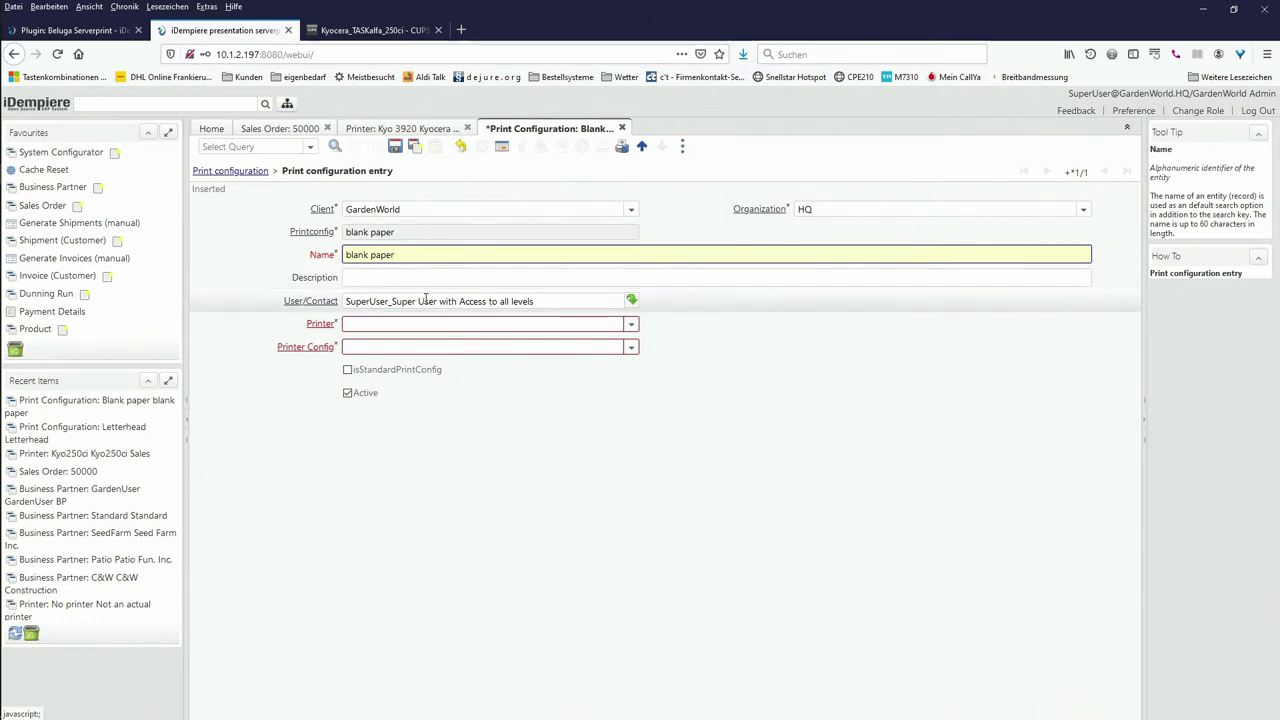
pyautogui.click(426, 299)
pyautogui.press('Delete')
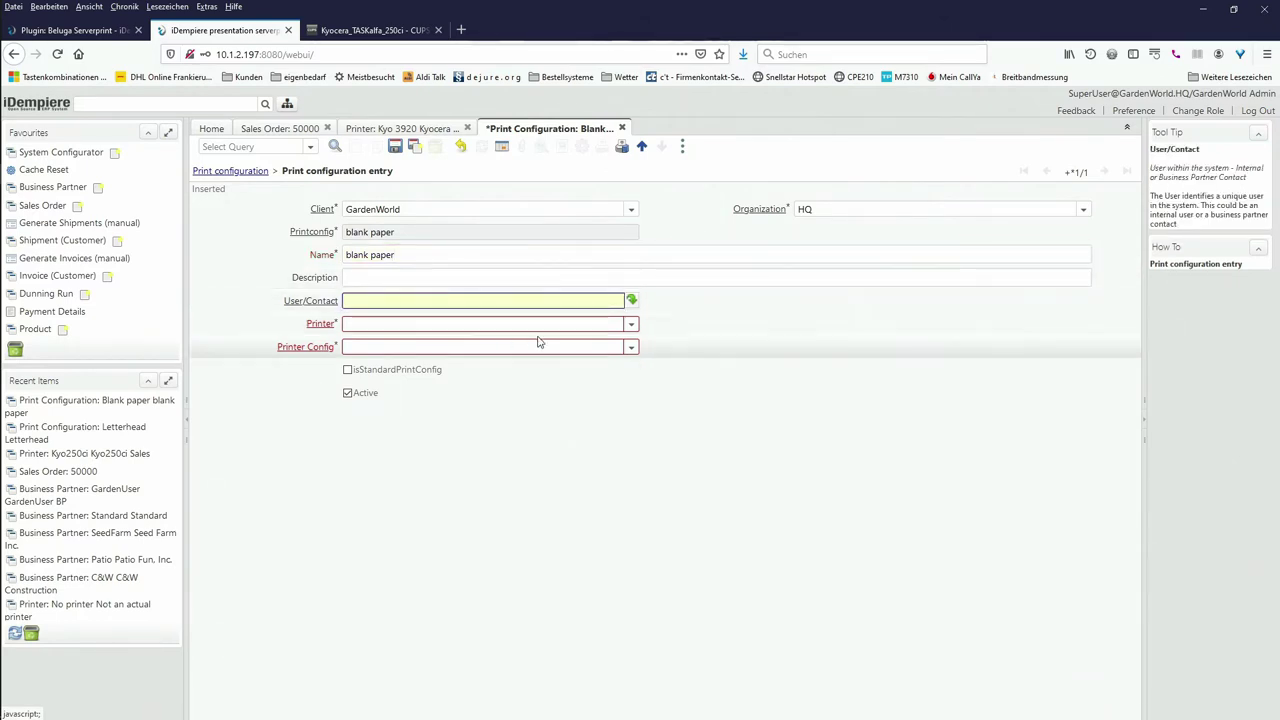
pyautogui.click(631, 324)
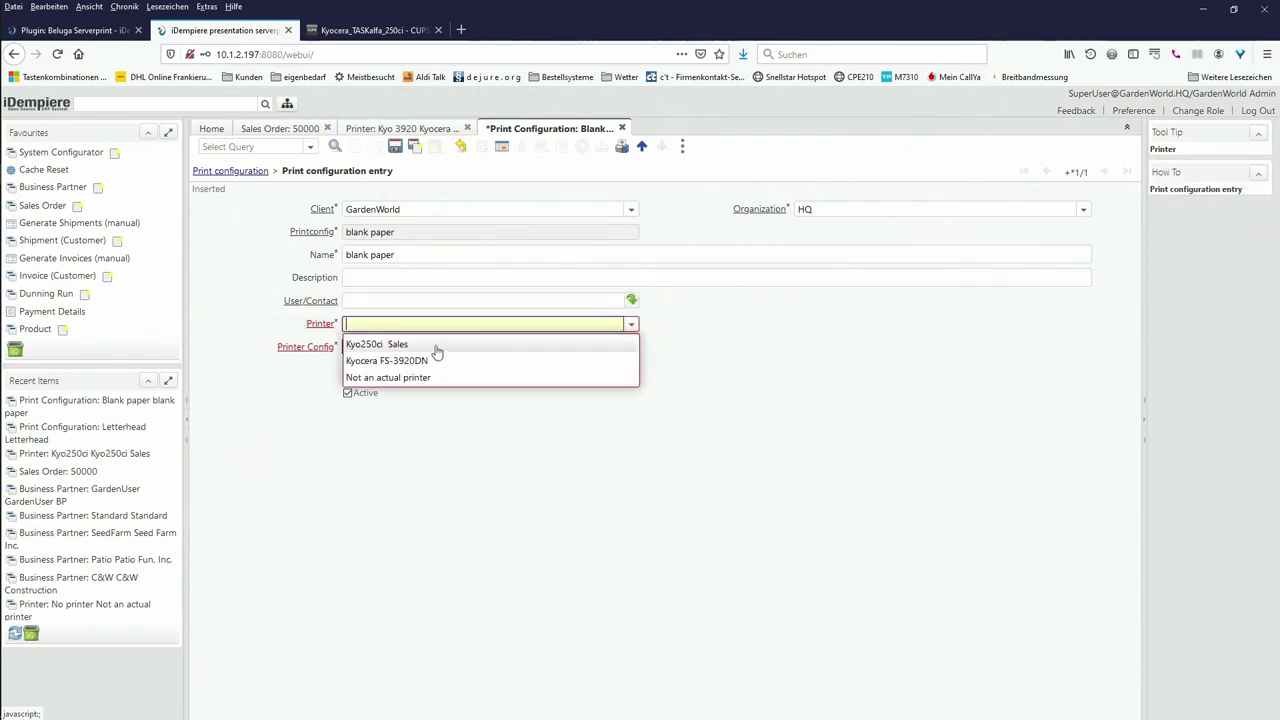
pyautogui.click(398, 344)
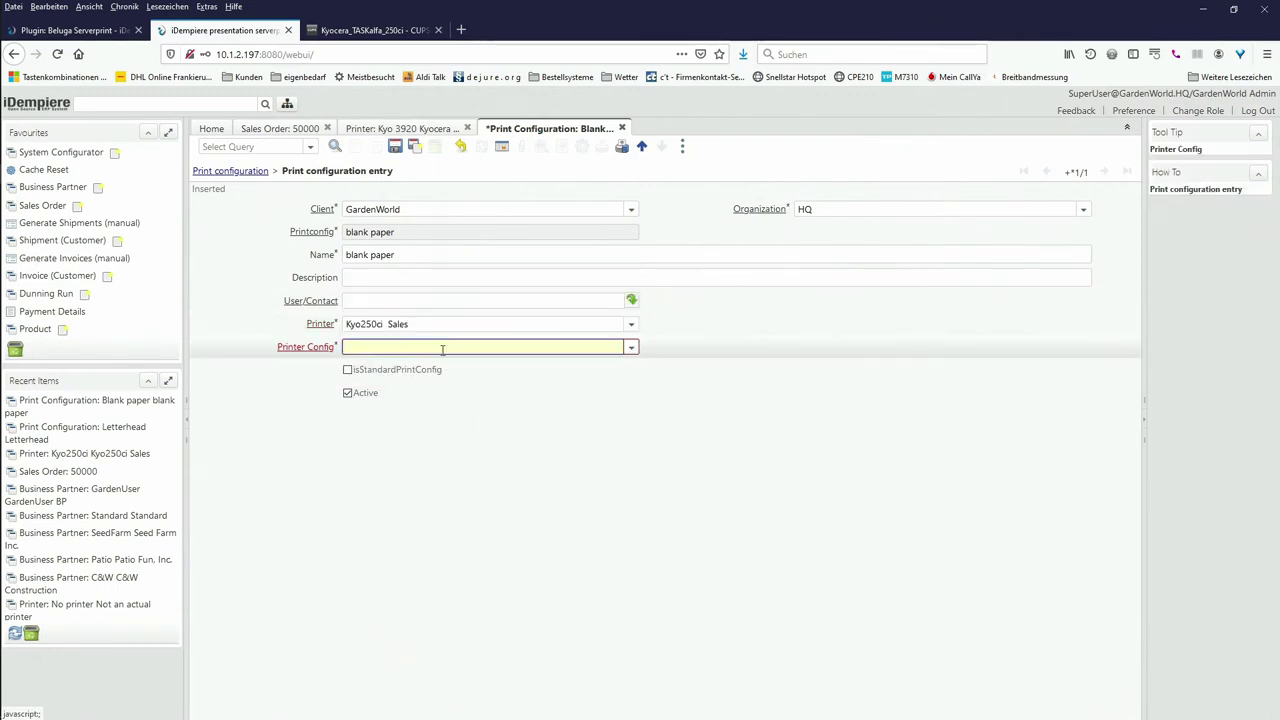
pyautogui.click(631, 347)
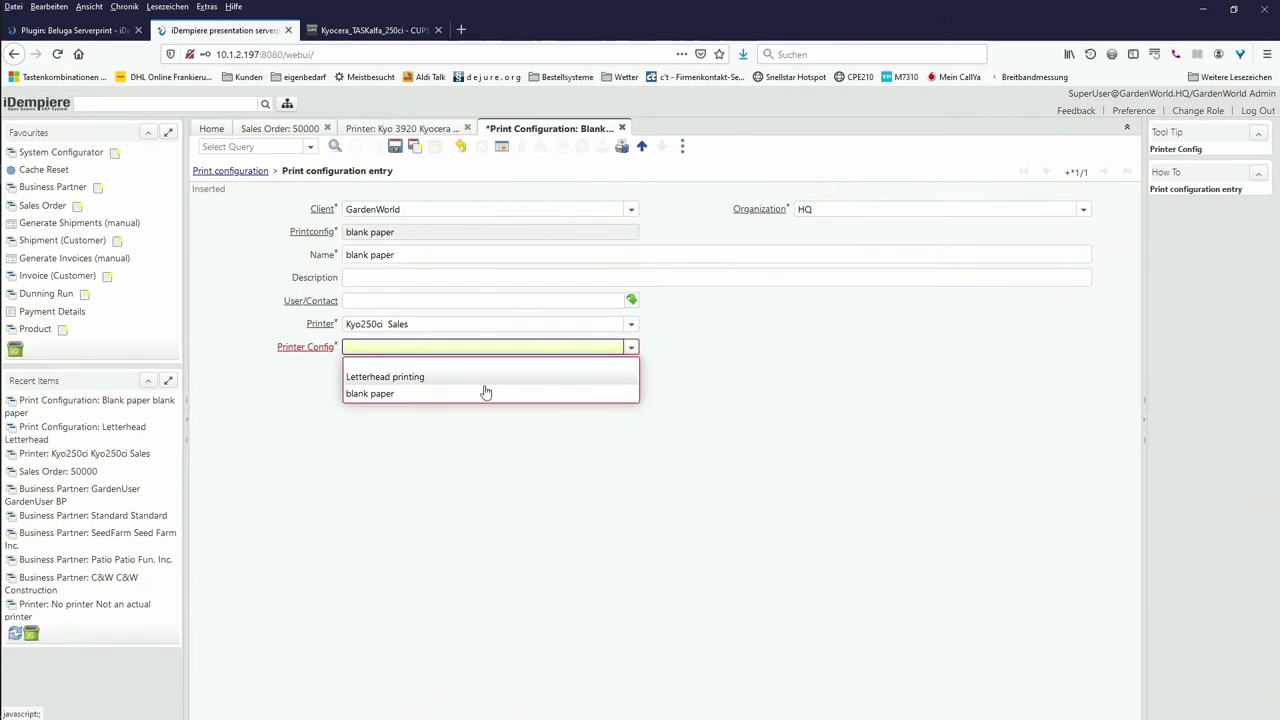
pyautogui.click(452, 395)
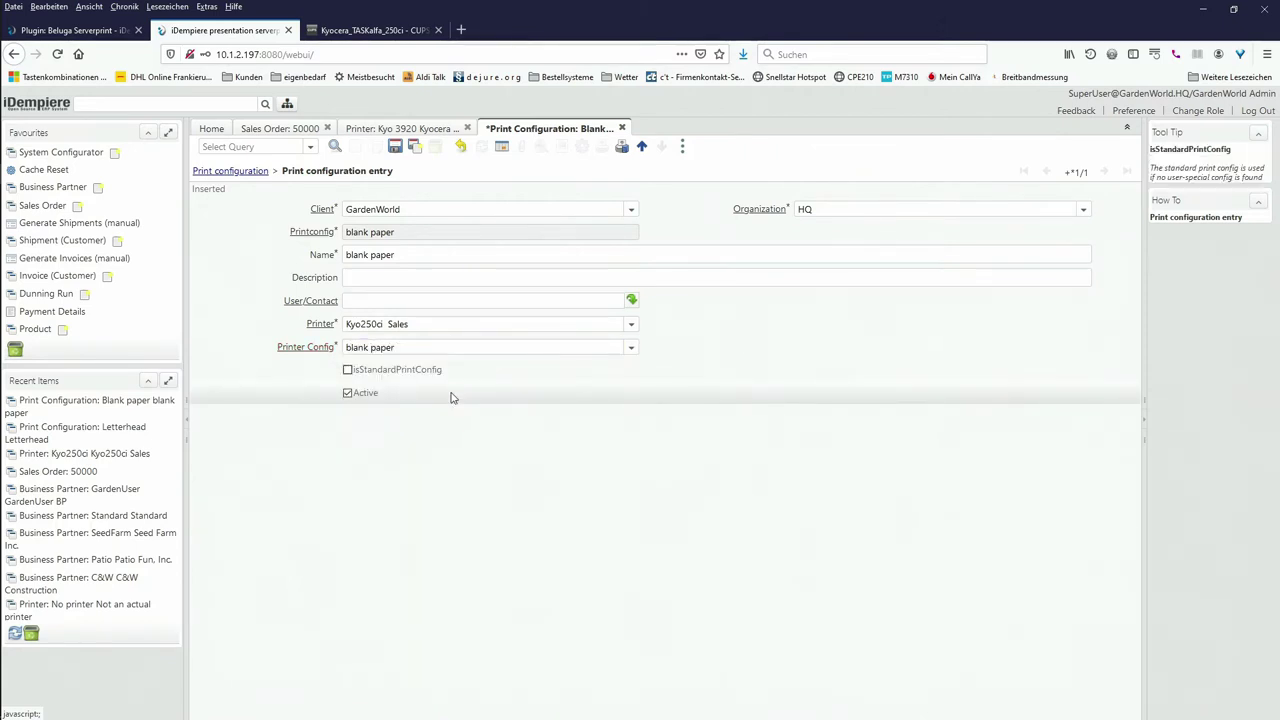
pyautogui.click(347, 370)
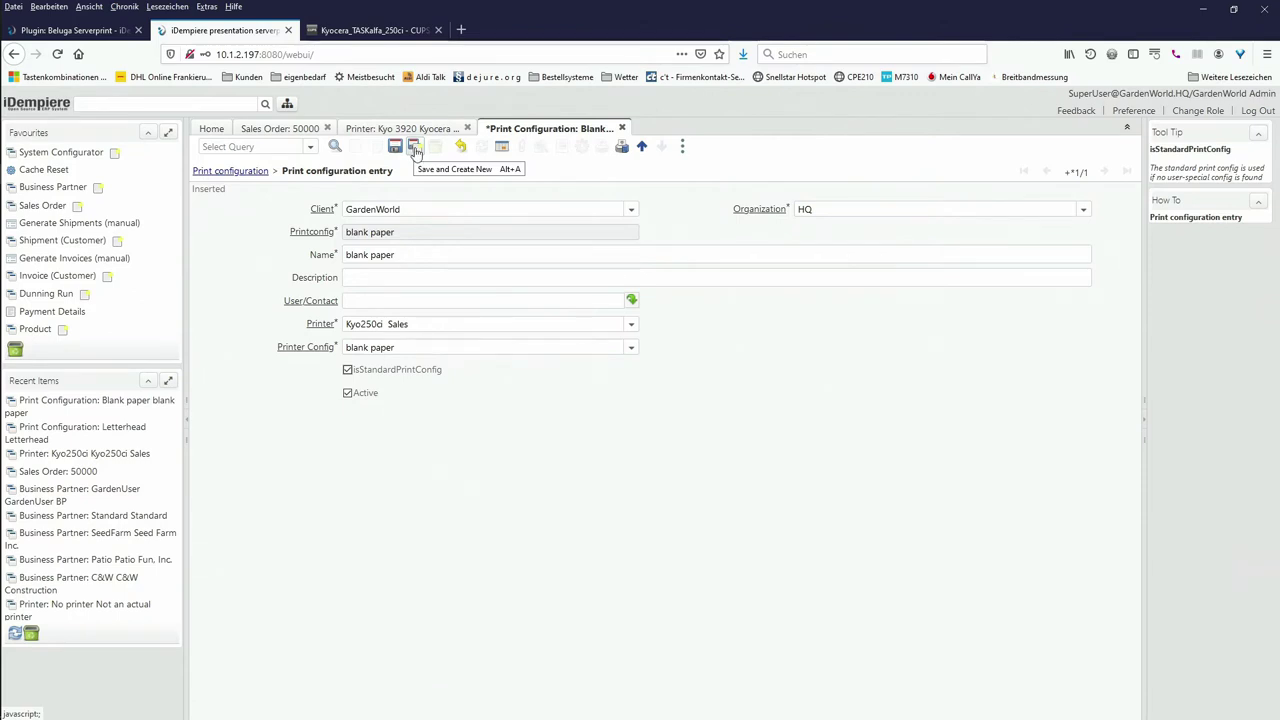
pyautogui.click(415, 148)
# Step: Add a 'blank paper user' entry printing on Kyocera FS-3920DN with plain paper and save it
pyautogui.click(370, 257)
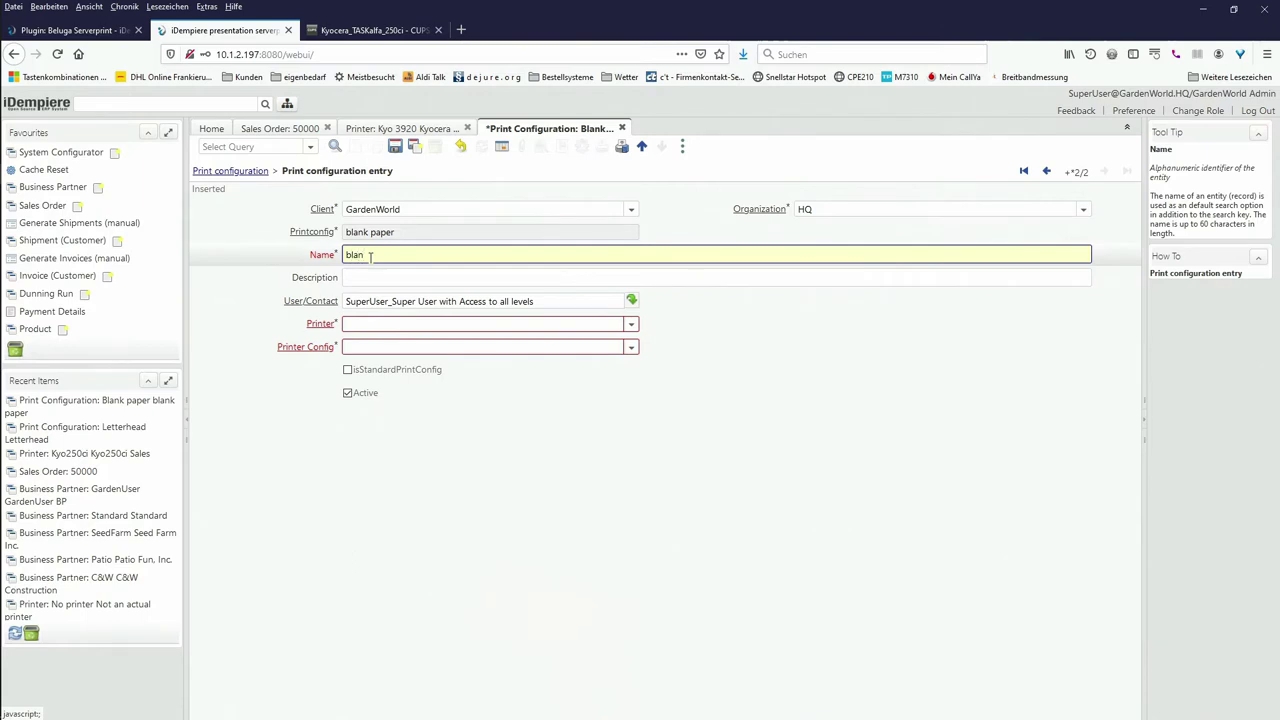
pyautogui.write('blank paper ')
pyautogui.write('a')
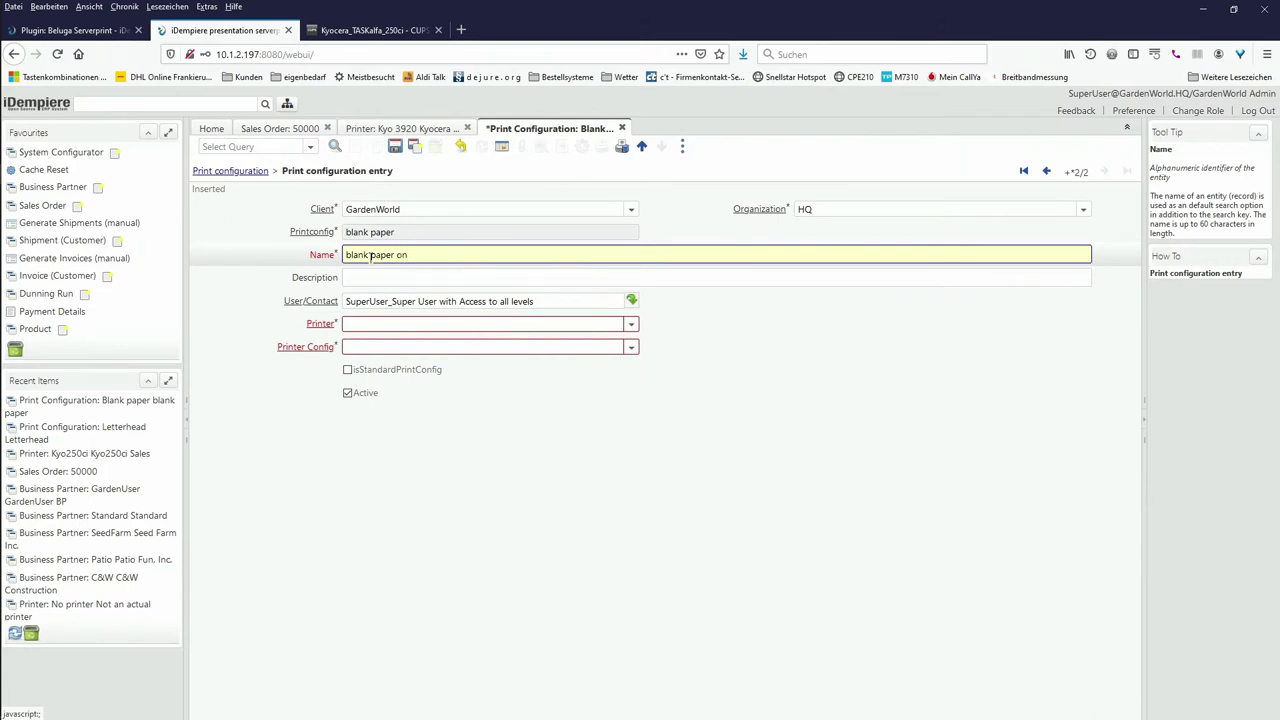
pyautogui.press('BackSpace')
pyautogui.press('BackSpace')
pyautogui.write('user')
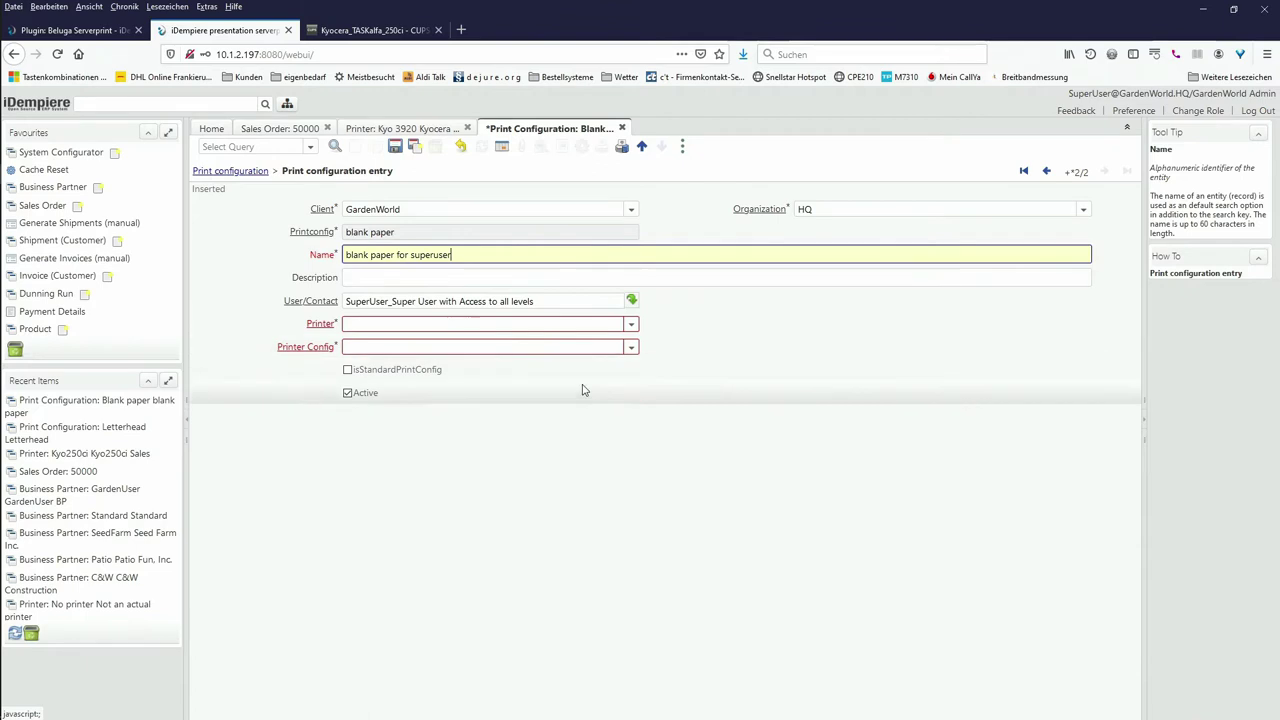
pyautogui.click(631, 324)
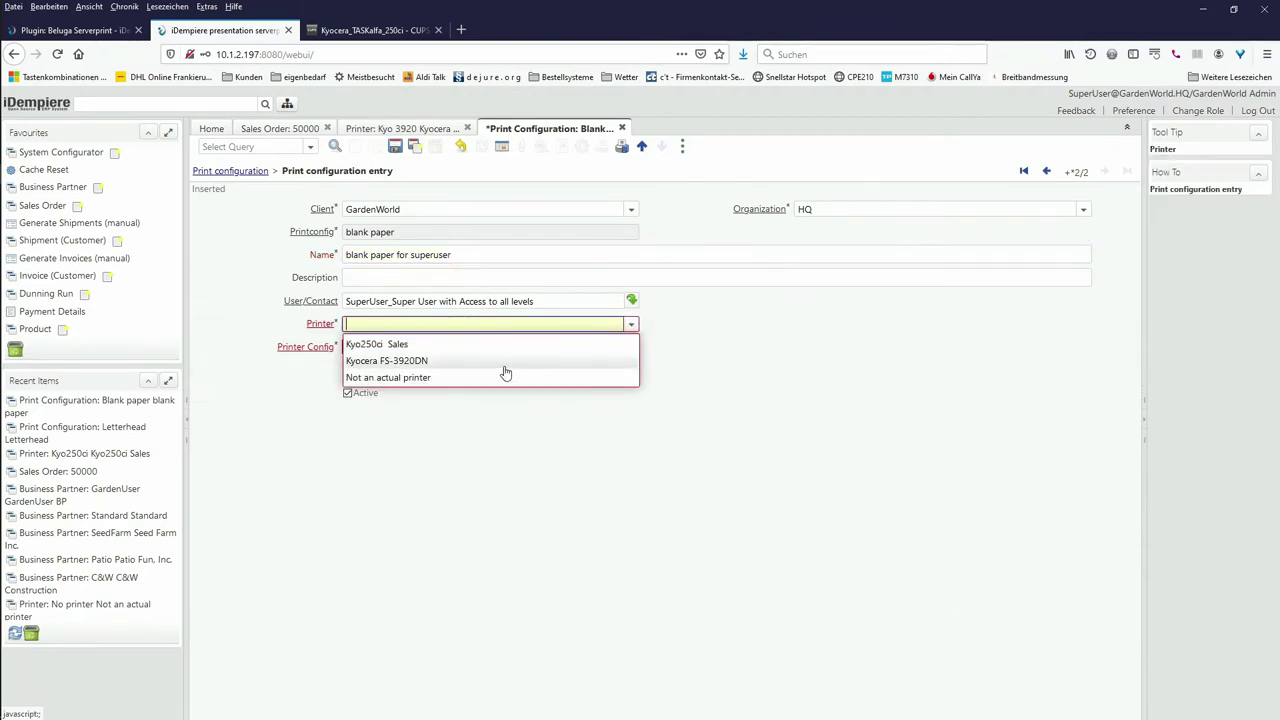
pyautogui.click(466, 361)
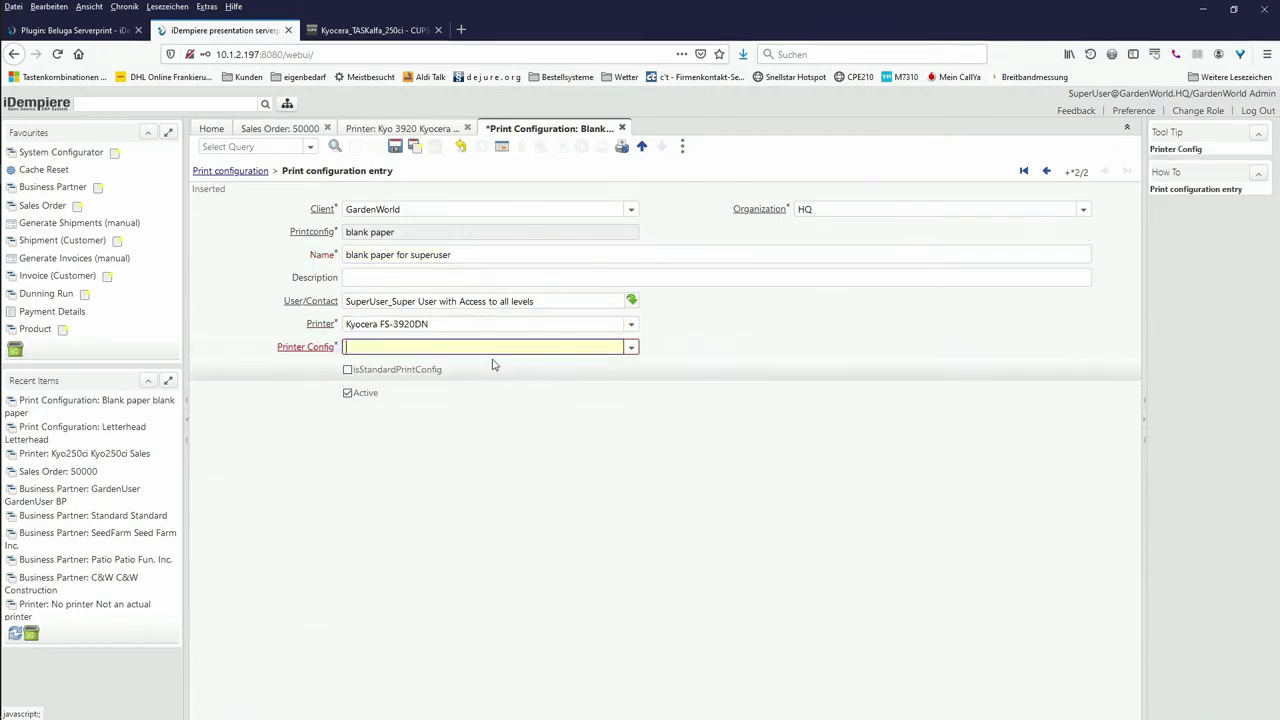
pyautogui.click(631, 347)
pyautogui.click(603, 380)
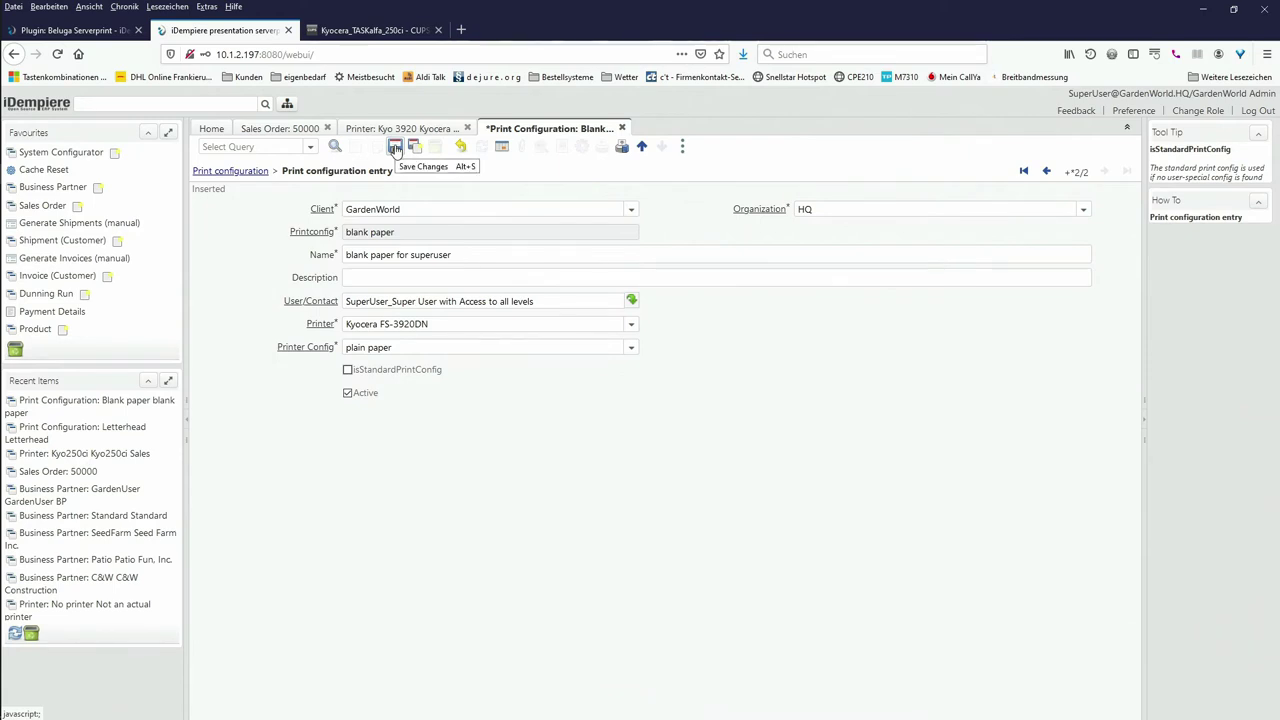
pyautogui.click(395, 147)
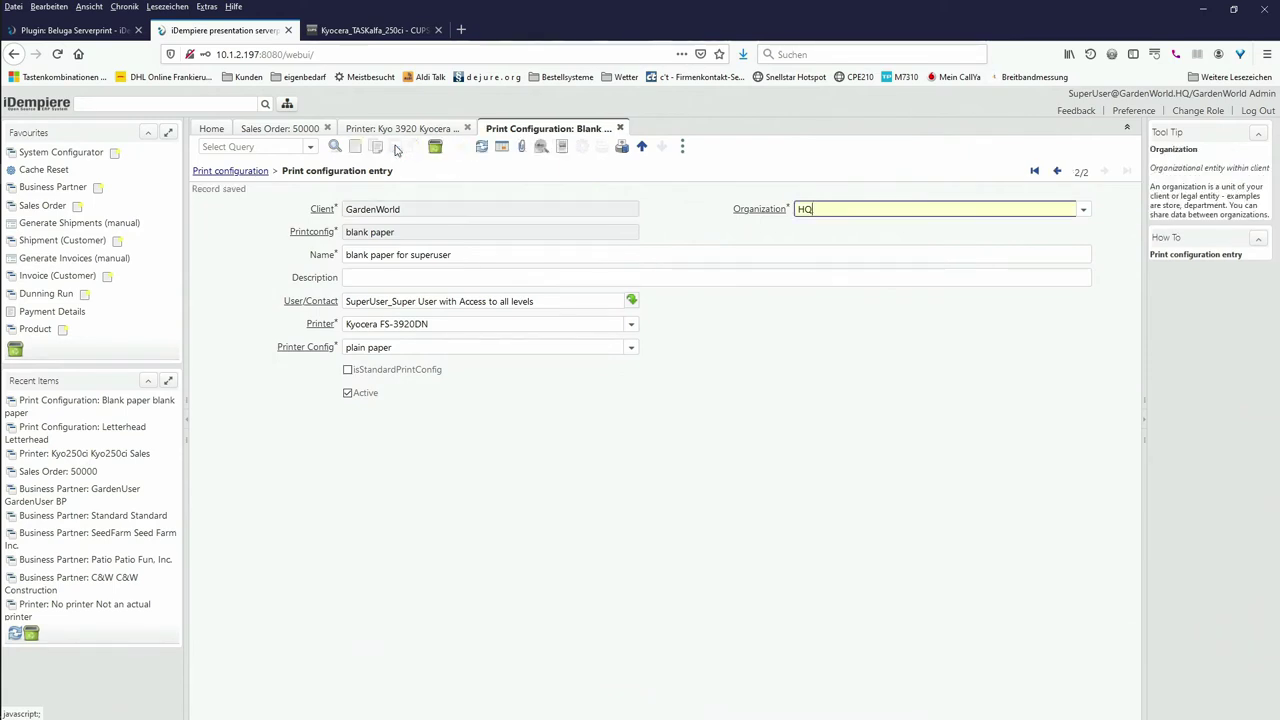
pyautogui.click(230, 171)
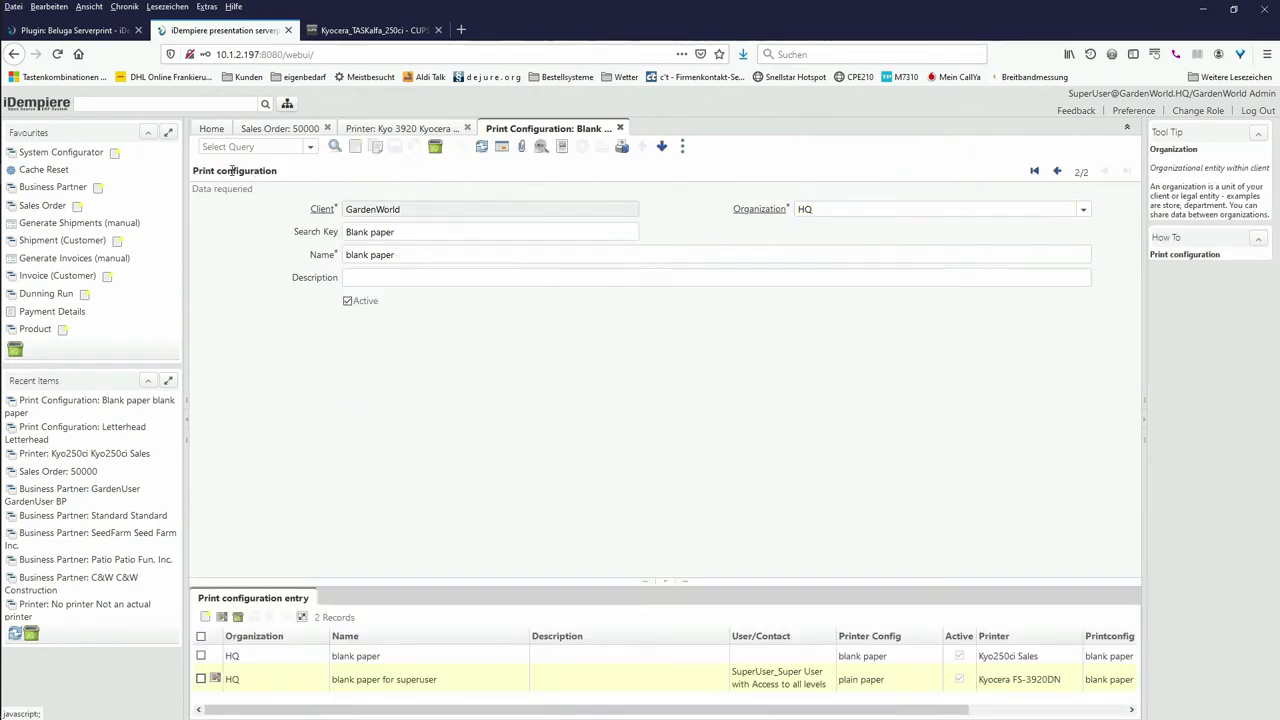
# Step: Start a 'Letterhead default' entry under Letterhead, with User/Contact cleared so it applies to everyone
pyautogui.click(1057, 171)
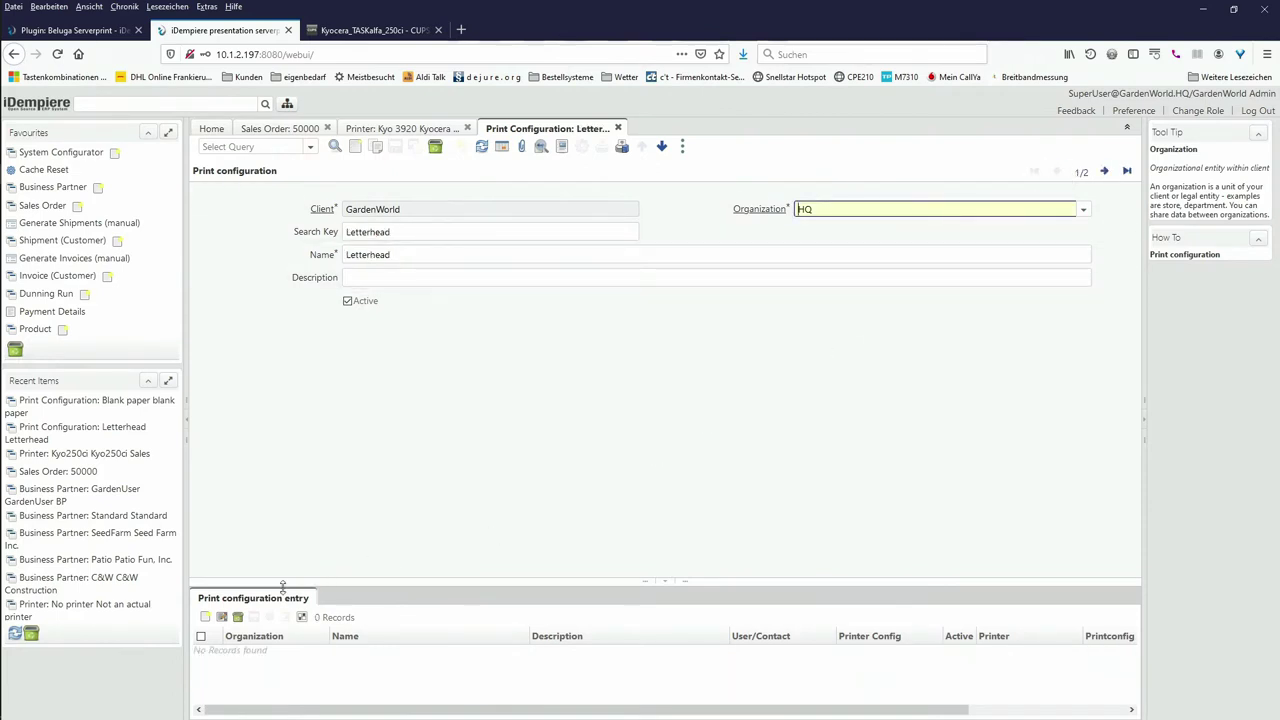
pyautogui.click(240, 606)
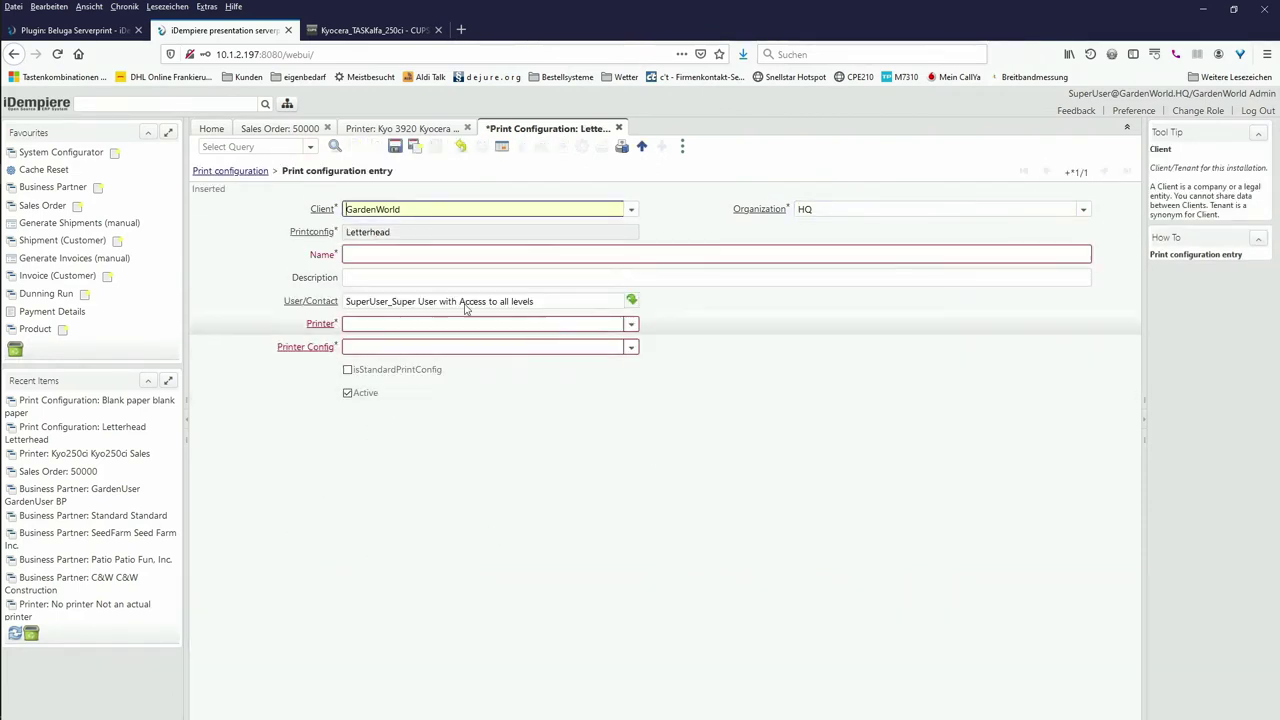
pyautogui.click(454, 256)
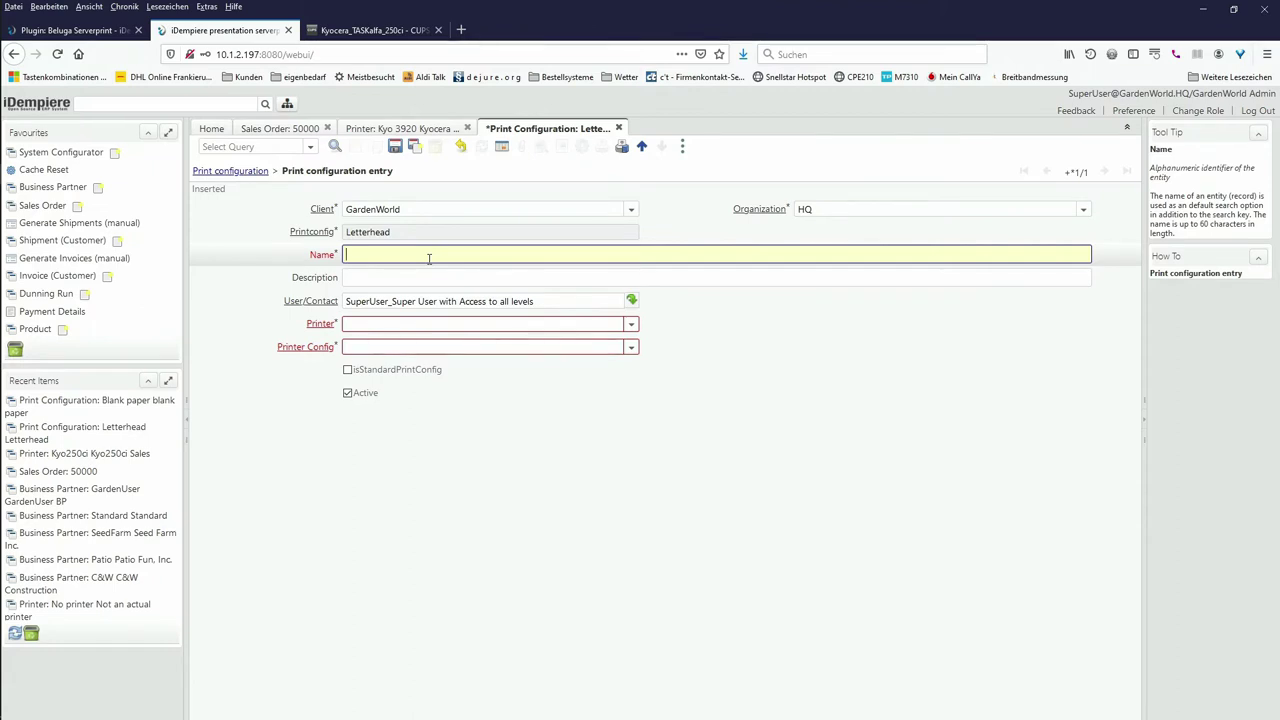
pyautogui.write('Letterha')
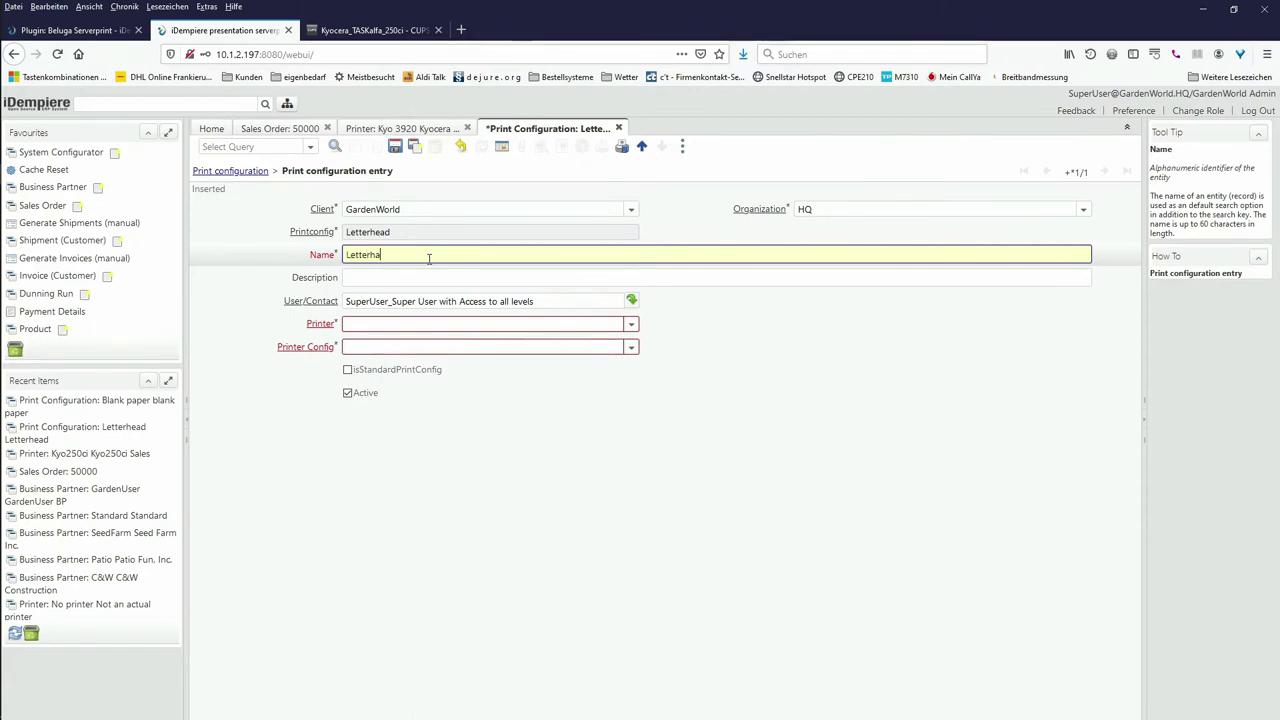
pyautogui.write('ed et')
pyautogui.write('ead def')
pyautogui.write('ault')
pyautogui.tripleClick(557, 296)
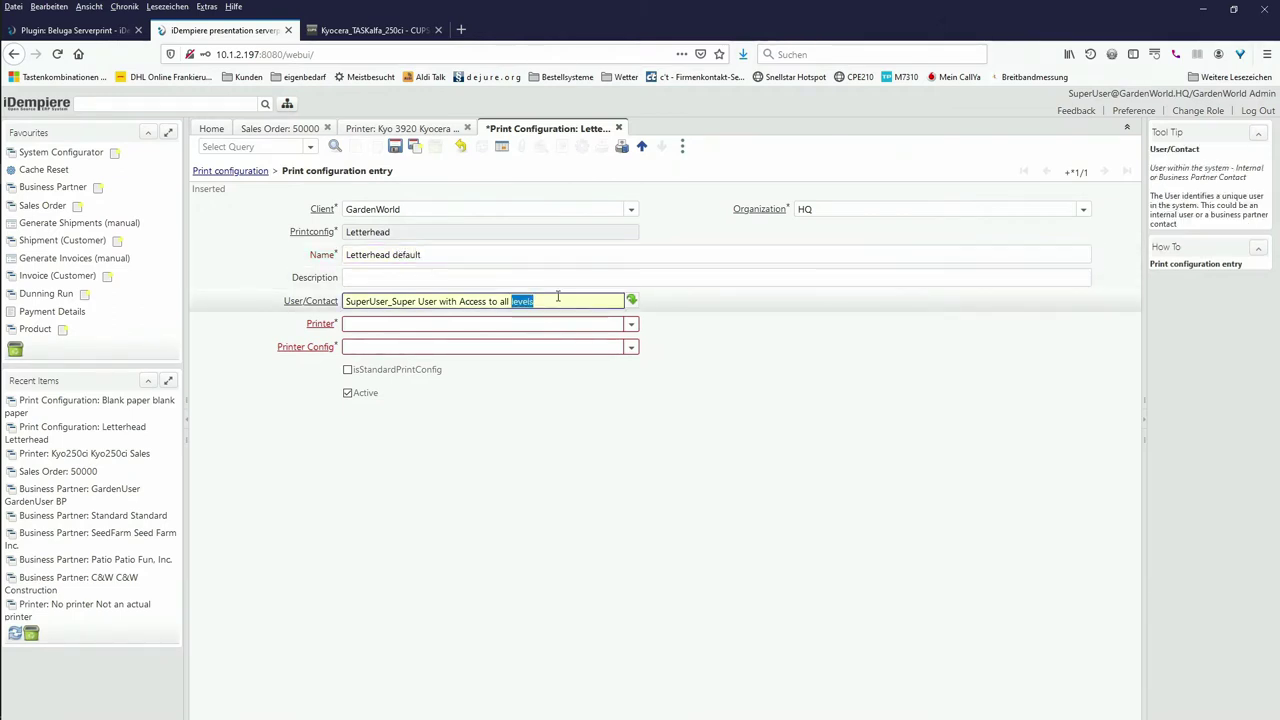
pyautogui.press('BackSpace')
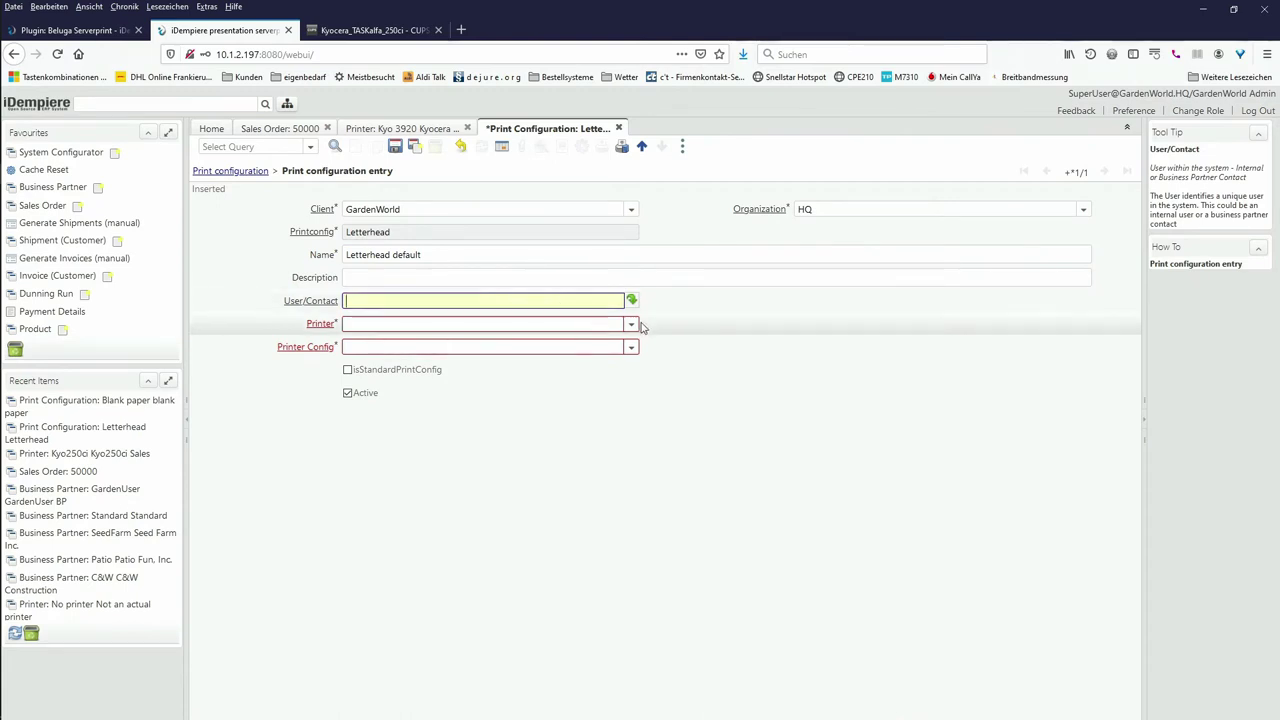
# Step: Set printer Kyo250ci Sales with Letterhead printing, mark it standard, and save
pyautogui.click(631, 324)
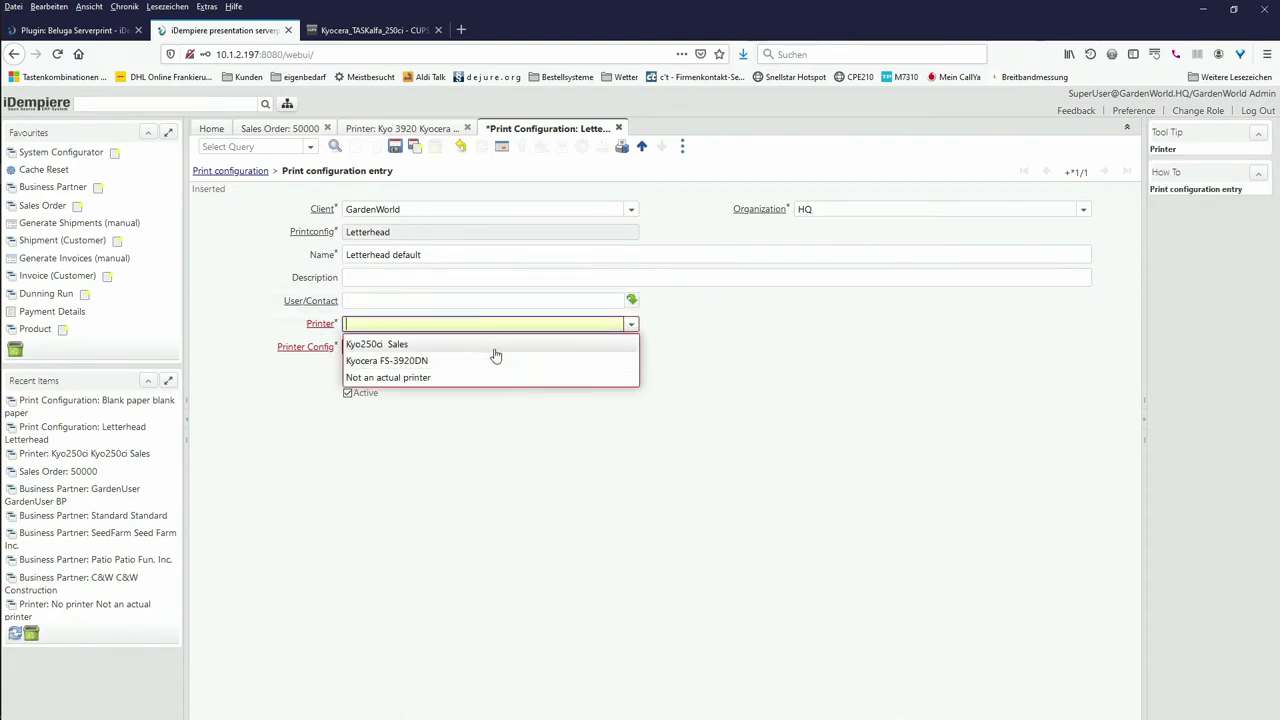
pyautogui.click(480, 344)
pyautogui.click(537, 350)
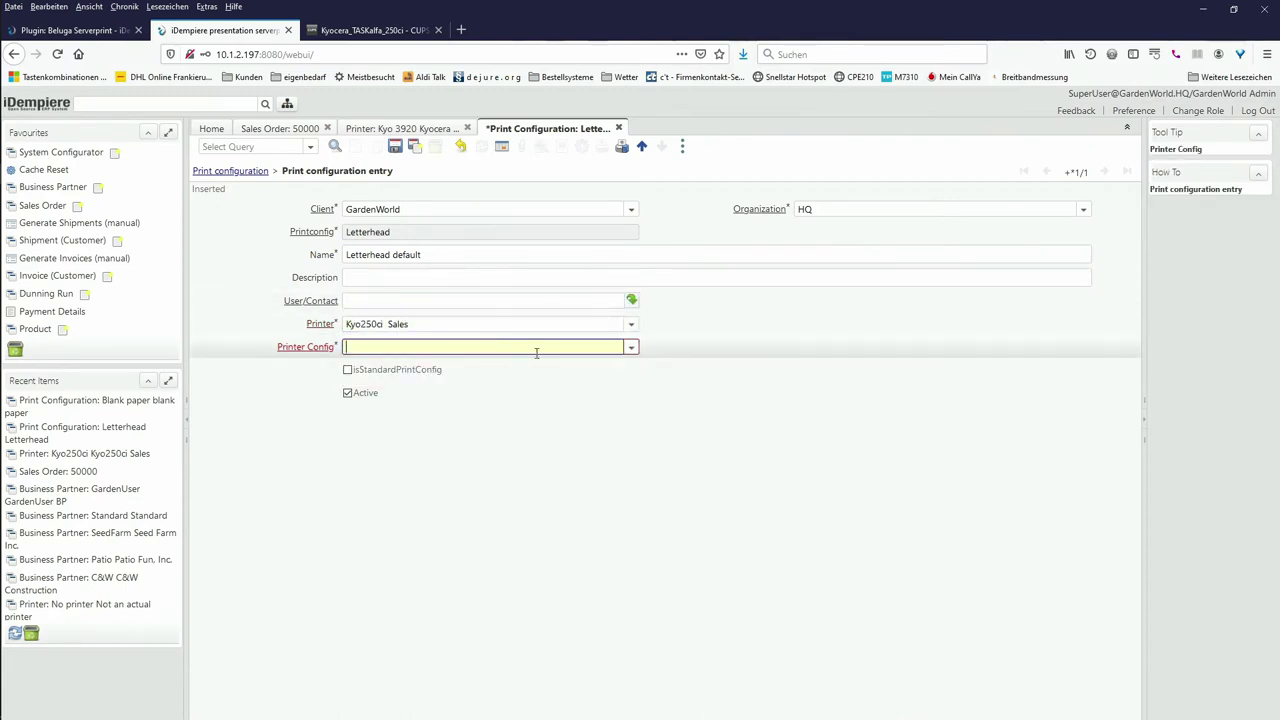
pyautogui.click(631, 347)
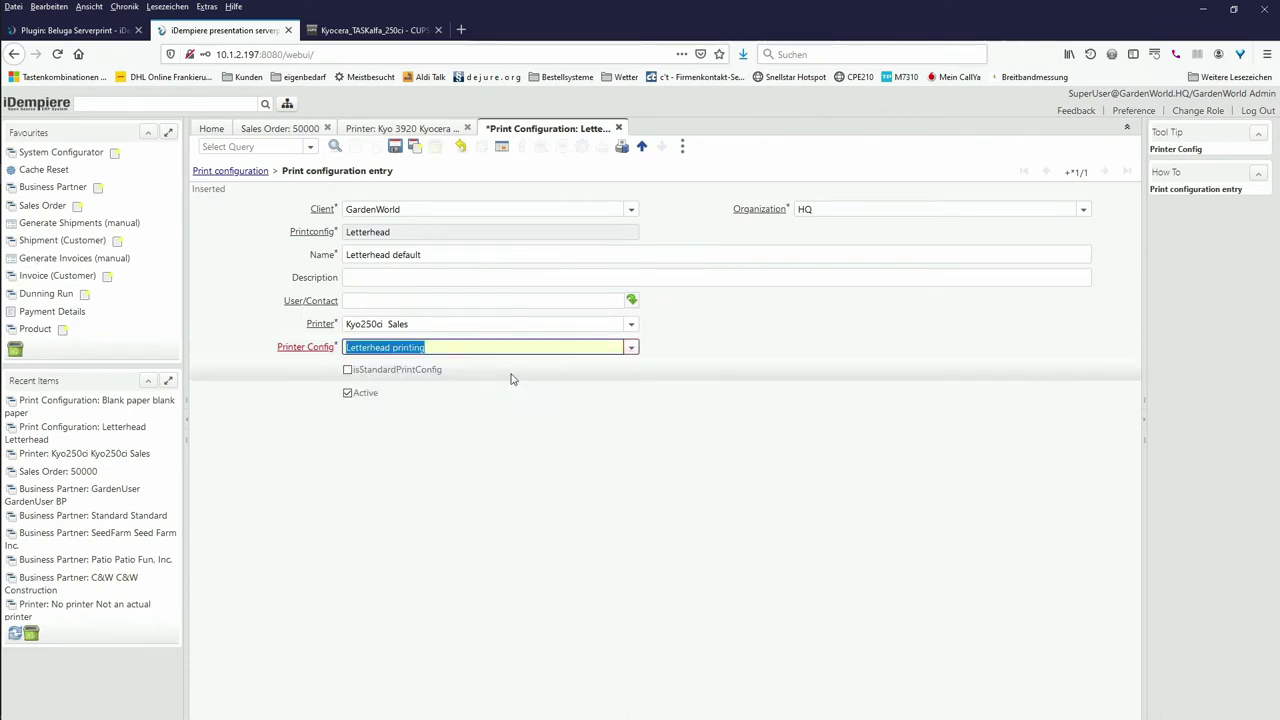
pyautogui.press('Tab')
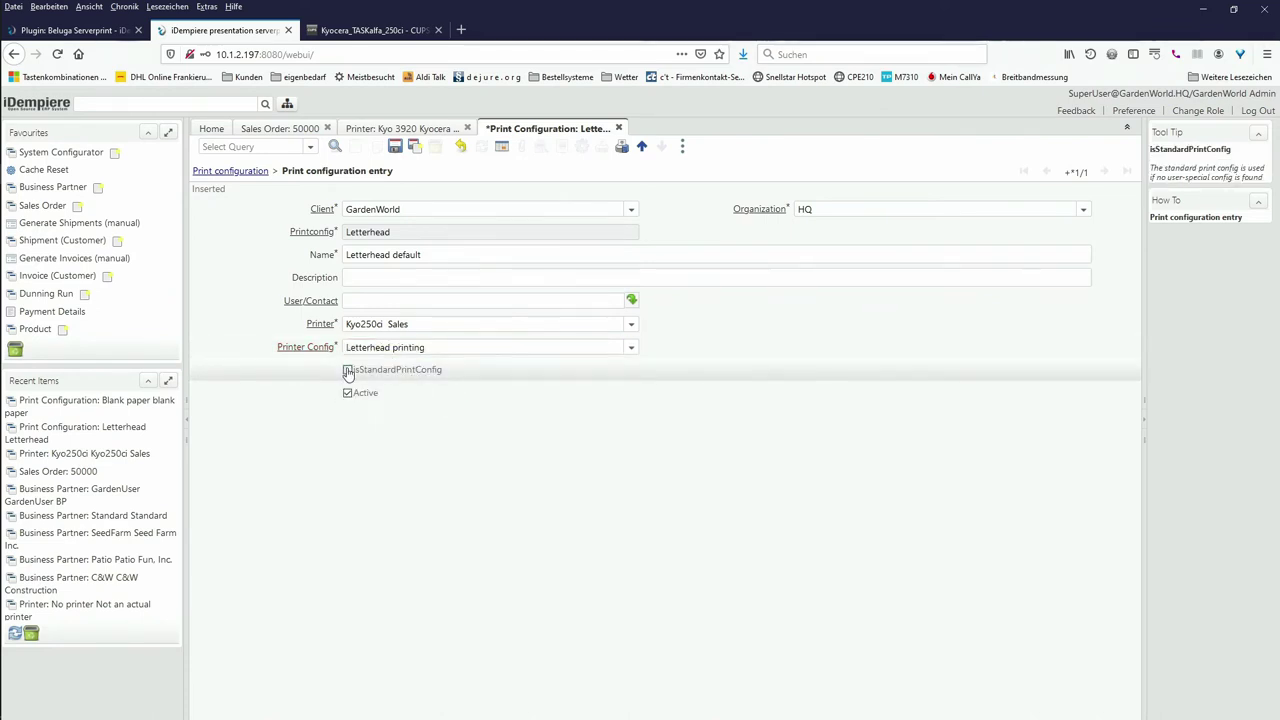
pyautogui.click(348, 370)
pyautogui.click(395, 147)
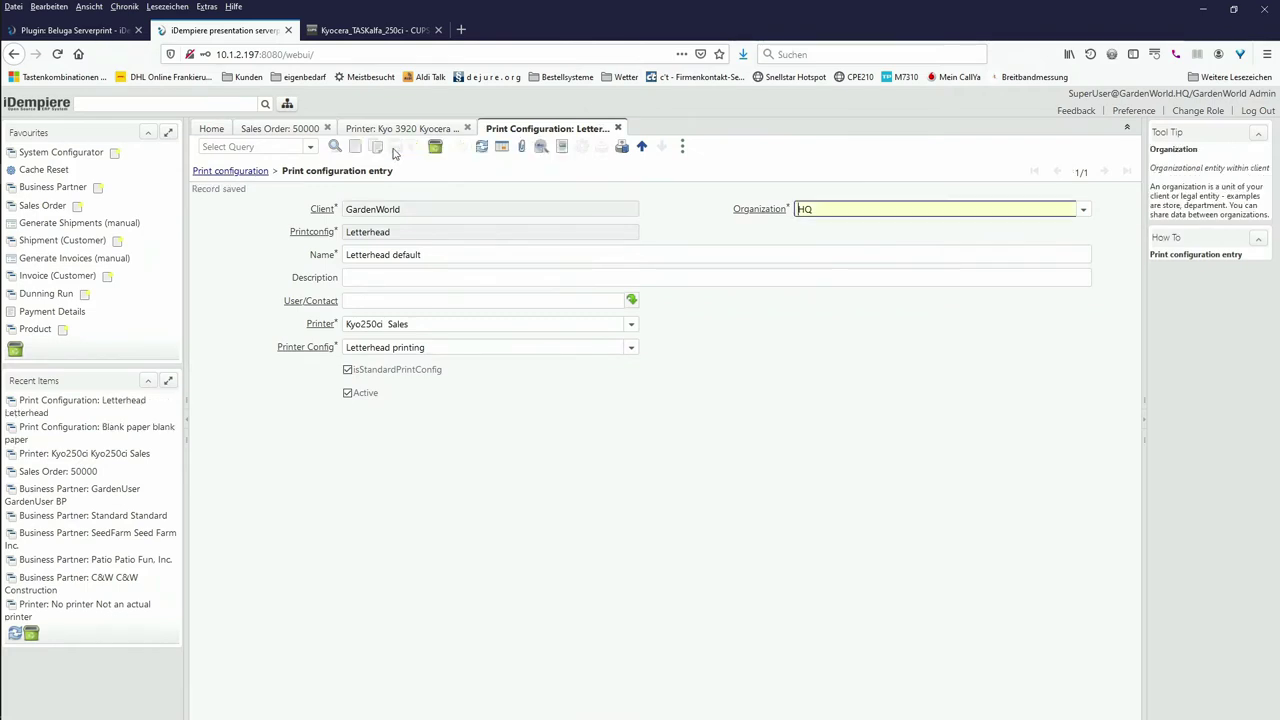
pyautogui.click(236, 328)
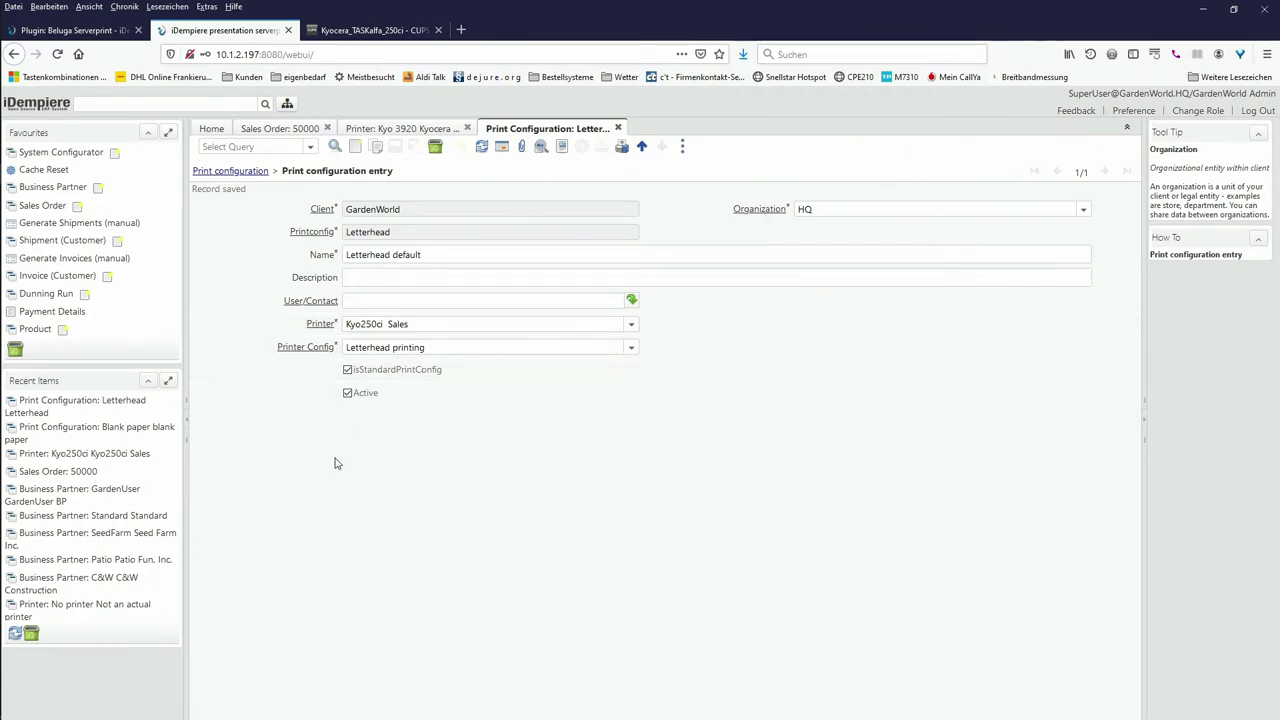
# Step: In the Copy Type window, save a copy type with search key and name 'our archive'
pyautogui.click(287, 105)
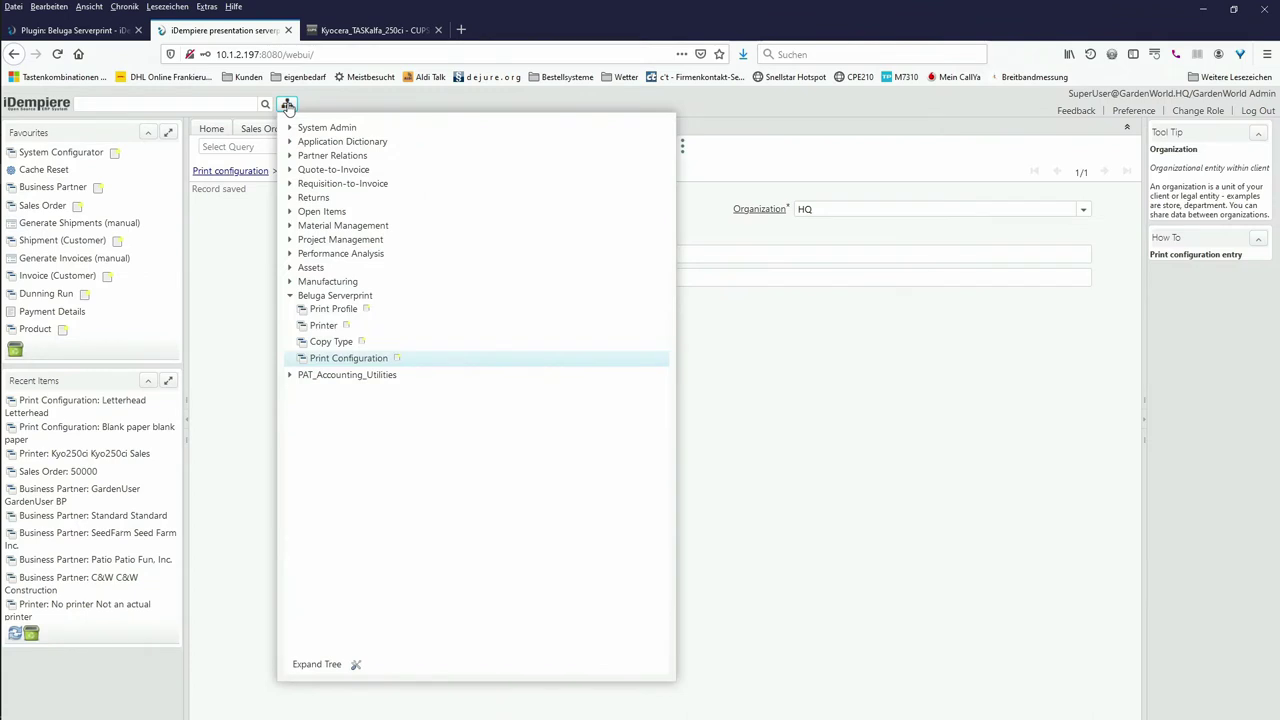
pyautogui.click(323, 342)
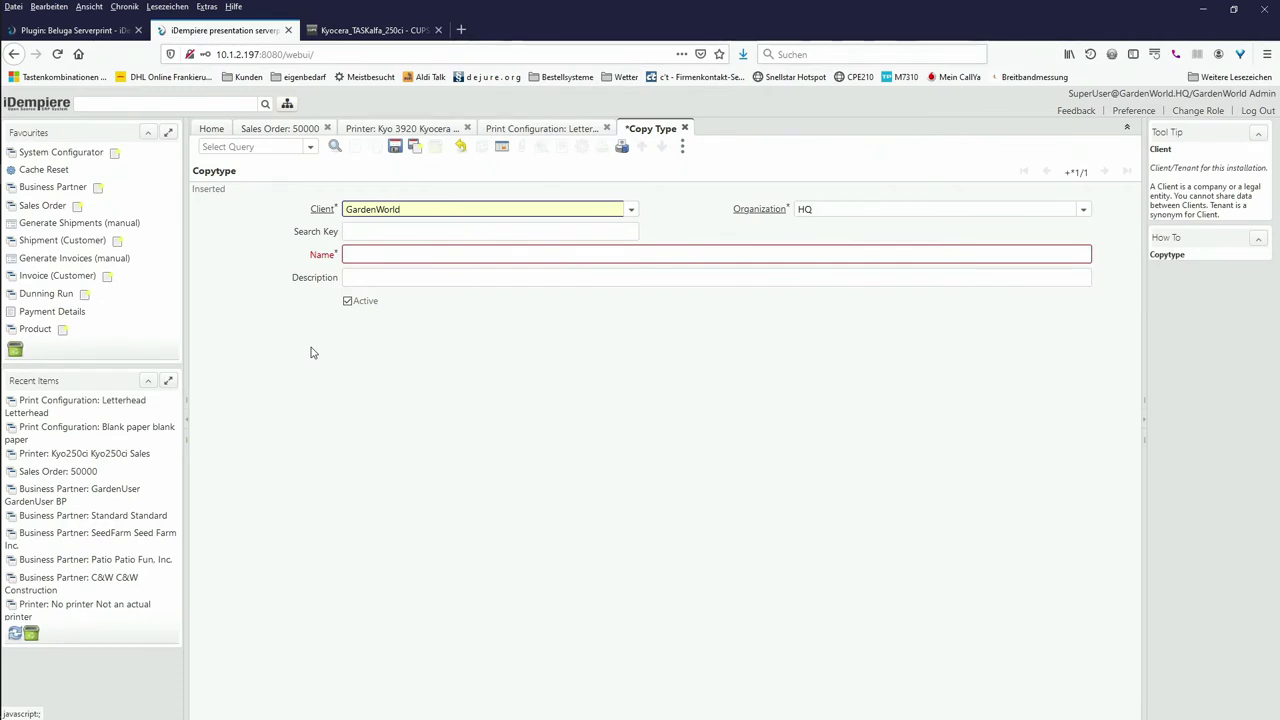
pyautogui.click(441, 231)
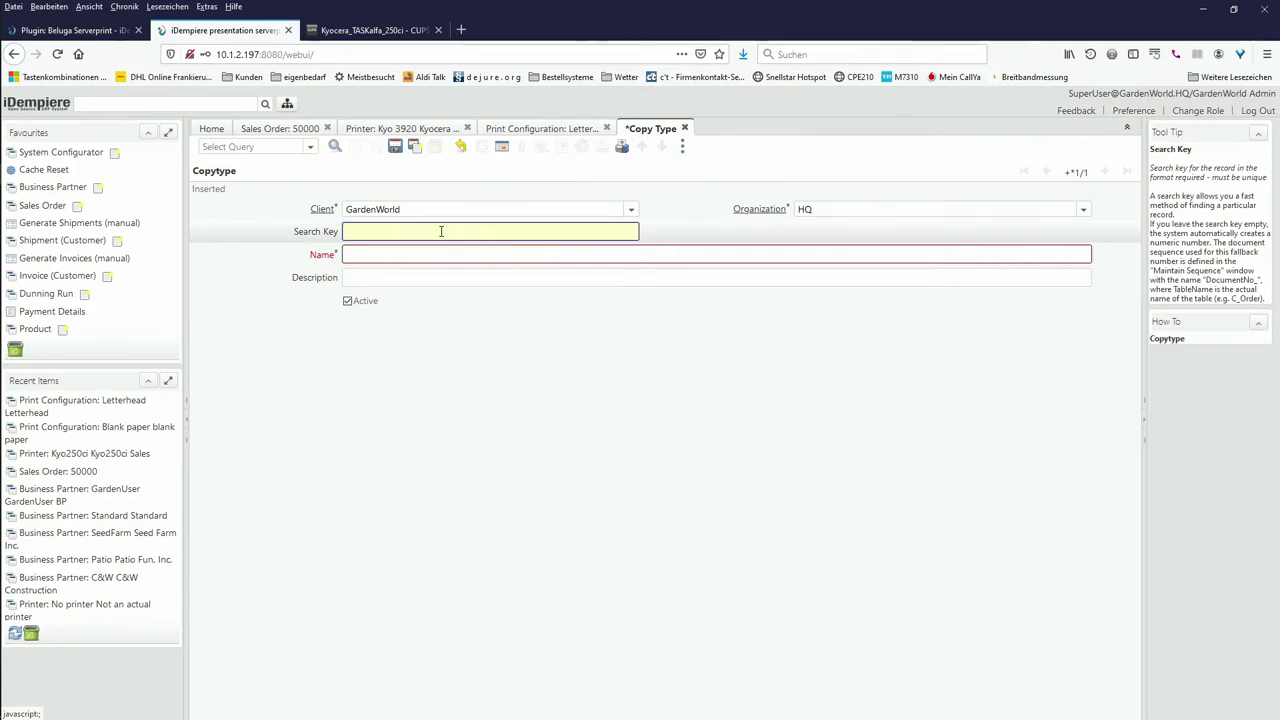
pyautogui.write('our archive')
pyautogui.click(432, 259)
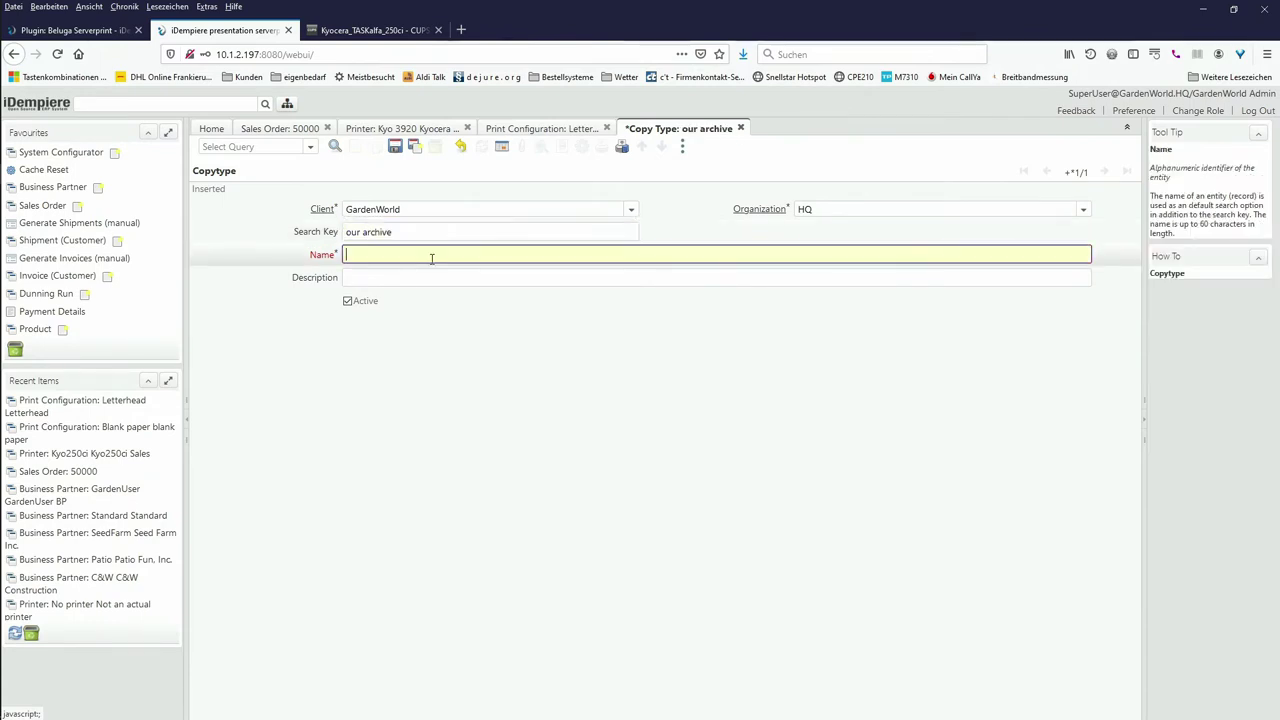
pyautogui.write('our archive')
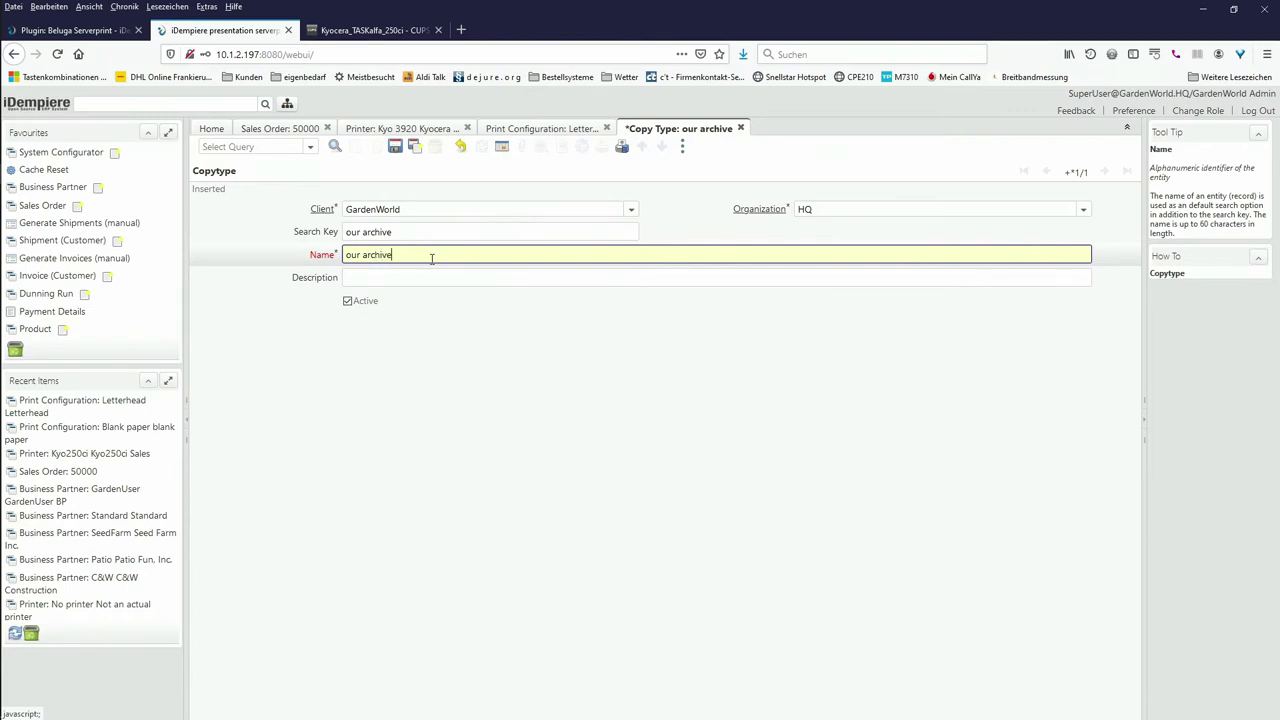
pyautogui.click(396, 148)
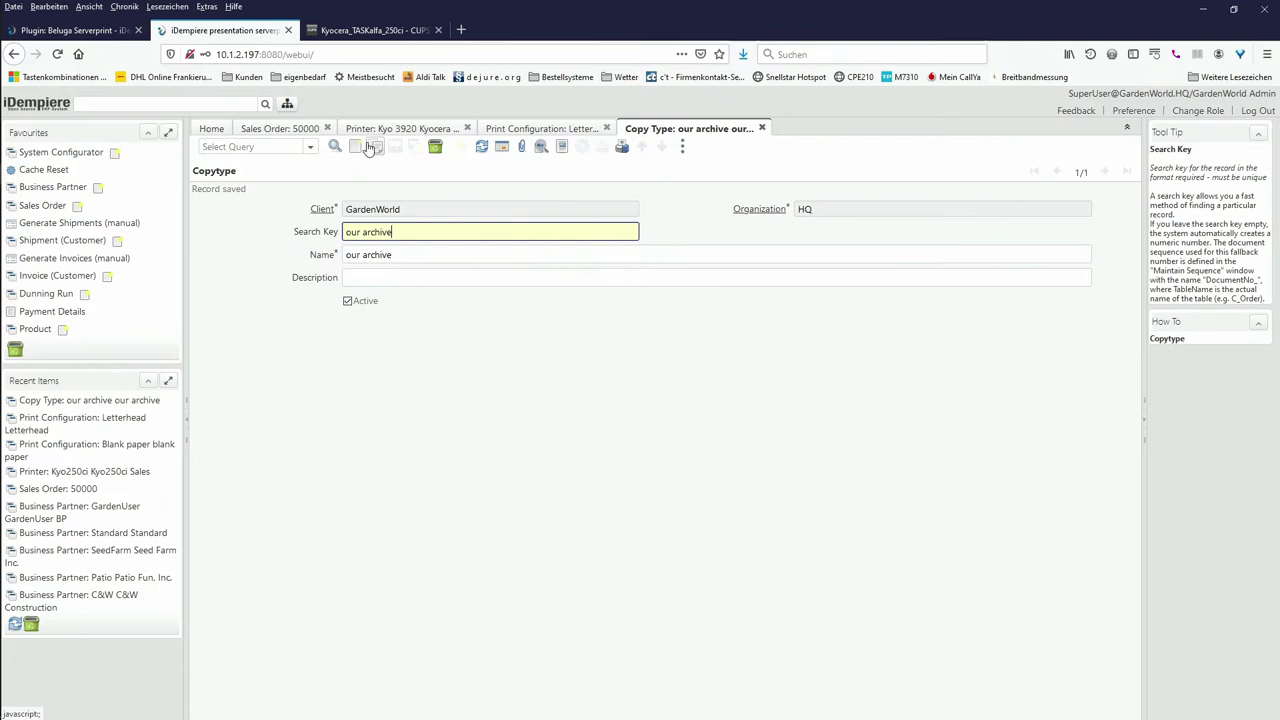
# Step: Create and save a copy type 'business partner'
pyautogui.click(356, 147)
pyautogui.click(362, 229)
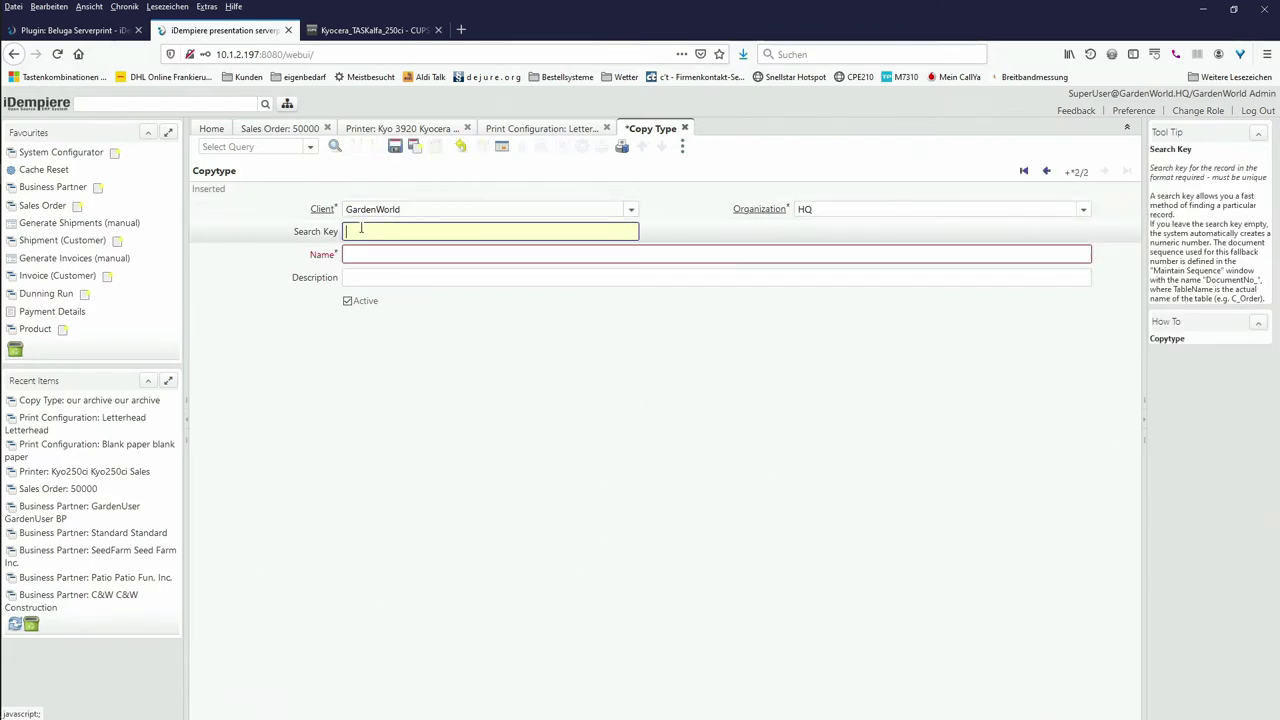
pyautogui.write('b')
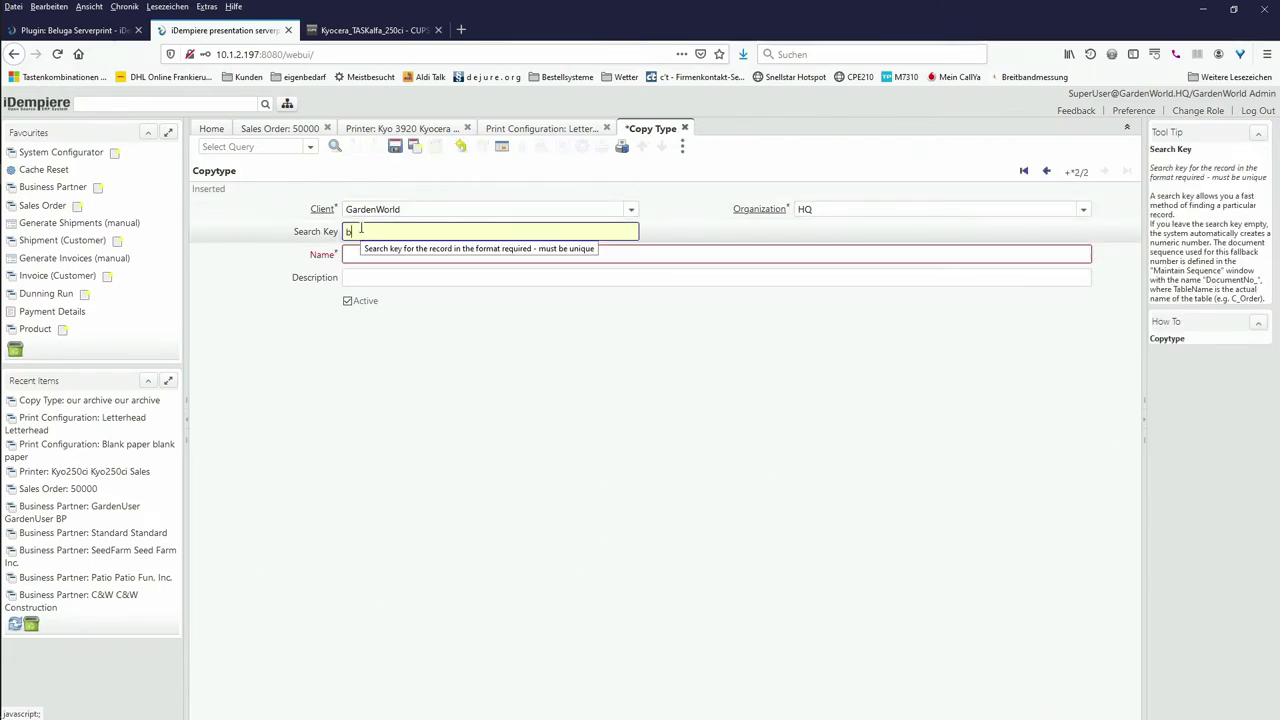
pyautogui.write('usiness partner')
pyautogui.press('Tab')
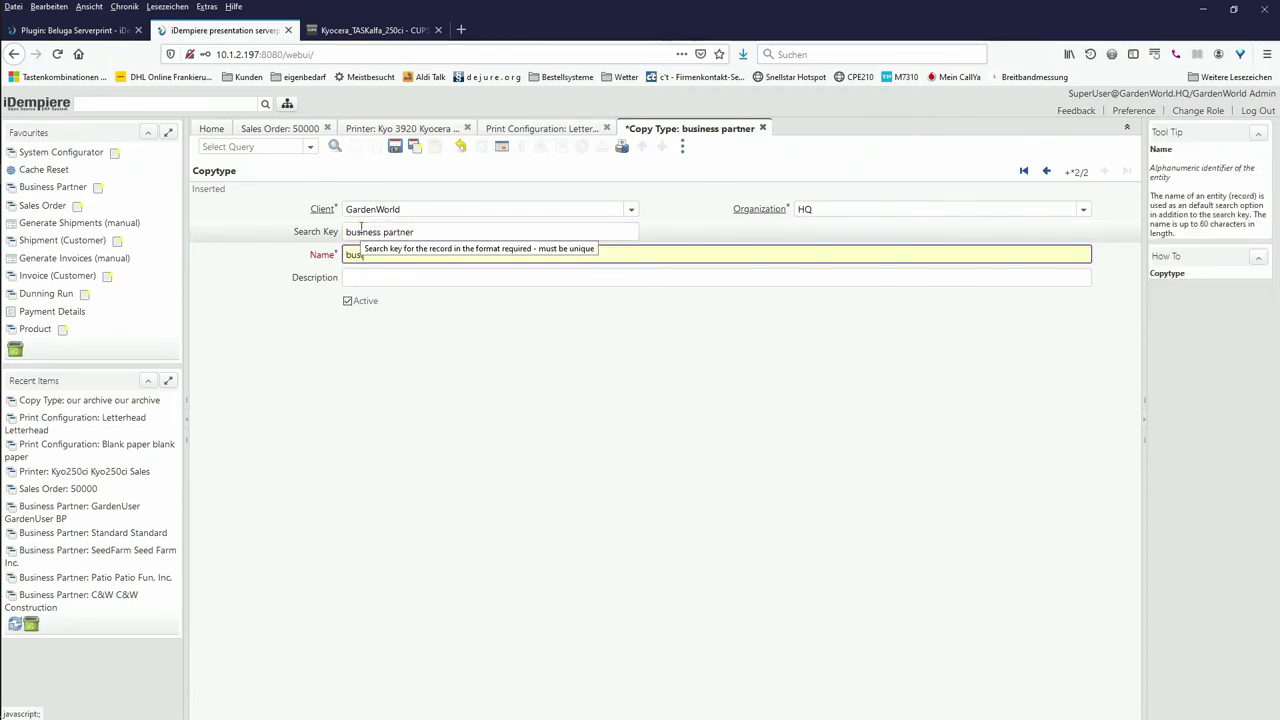
pyautogui.write('business partner')
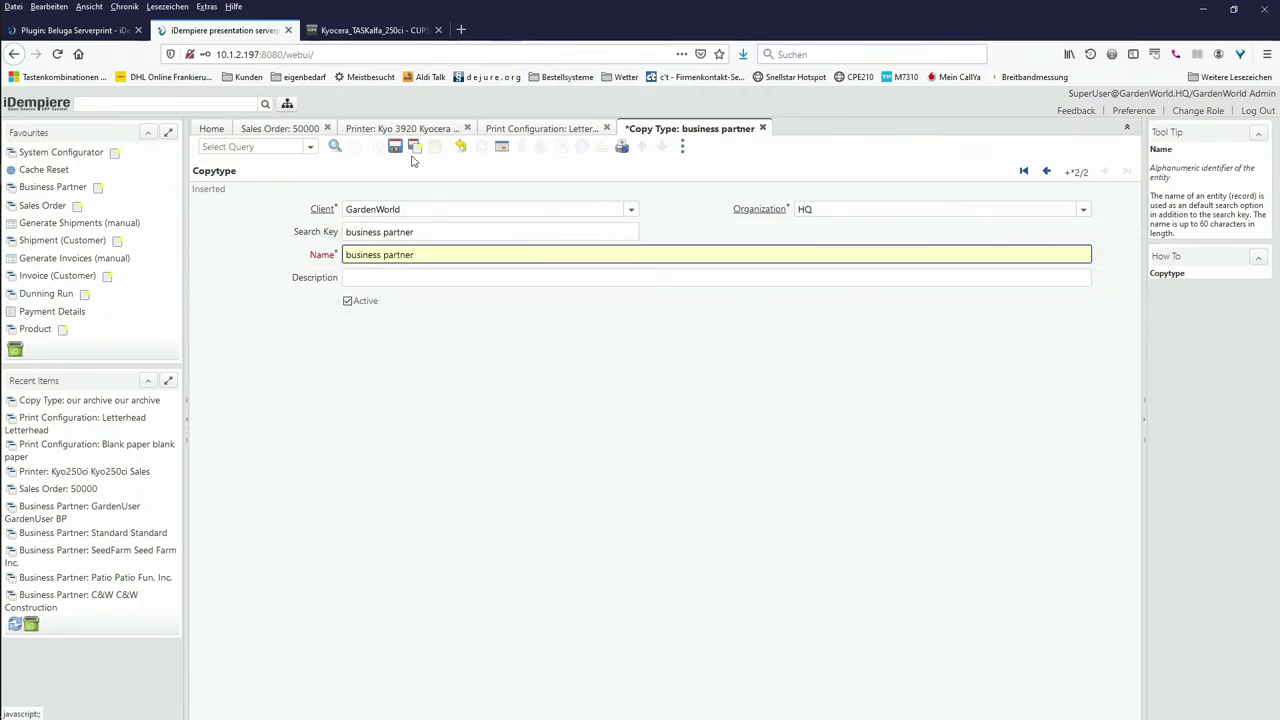
pyautogui.click(414, 146)
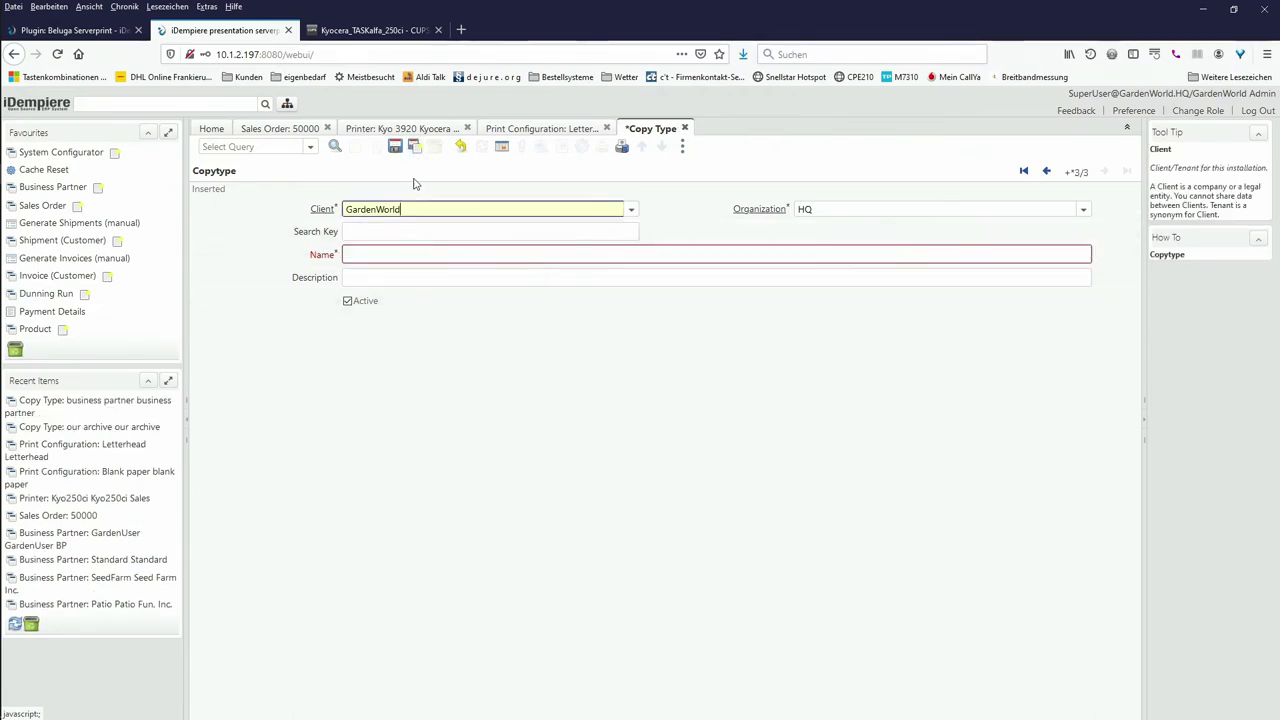
# Step: Create and save a copy type with search key and name 'lawyer'
pyautogui.click(407, 231)
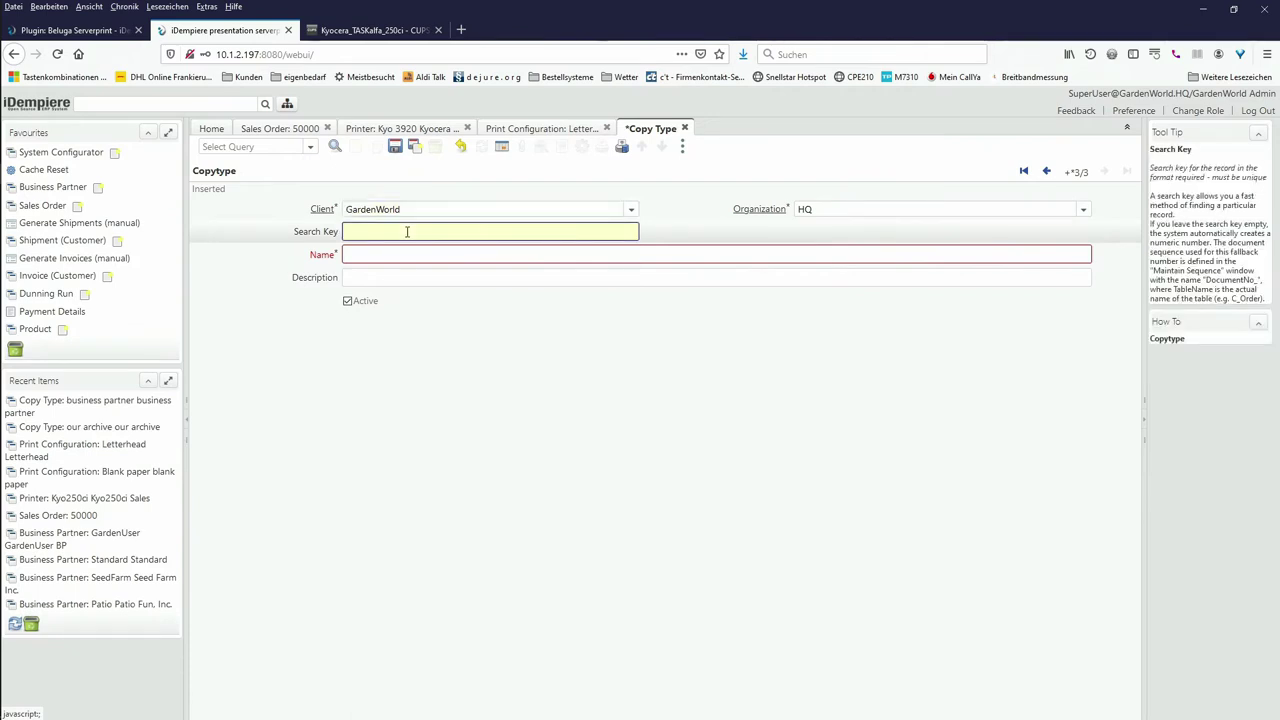
pyautogui.write('lawyer')
pyautogui.click(386, 256)
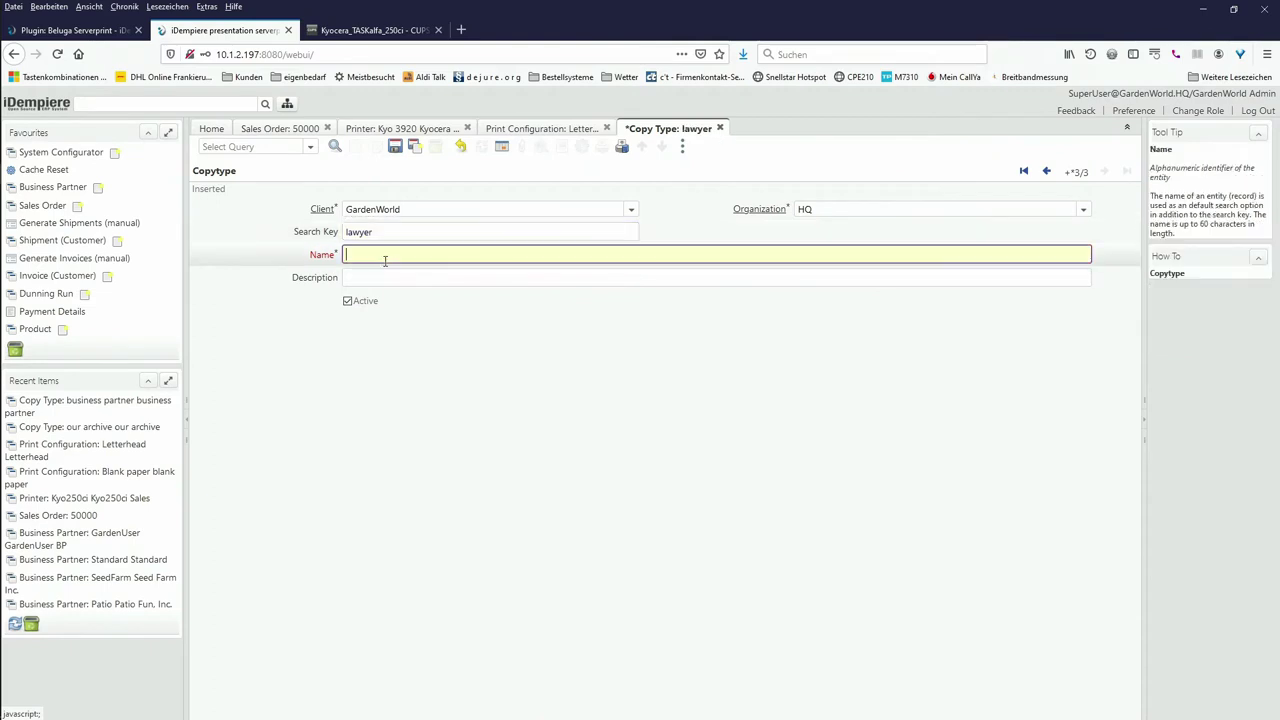
pyautogui.write('lawyer')
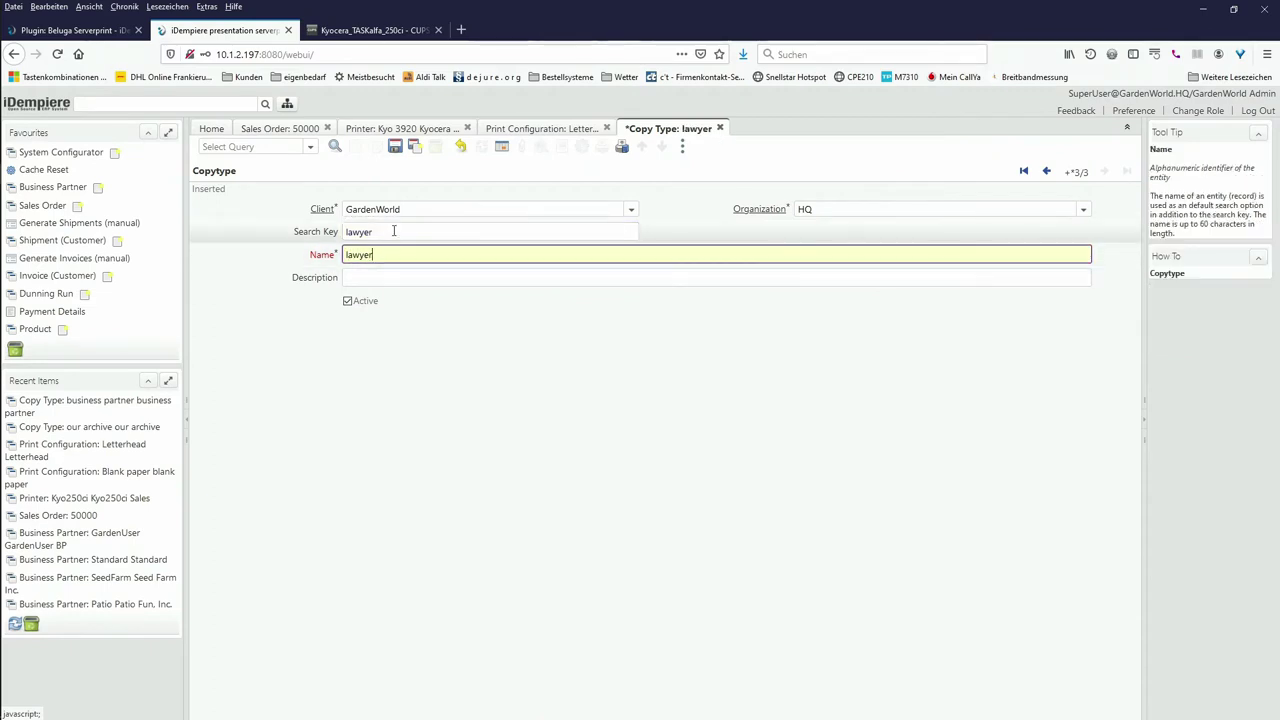
pyautogui.click(396, 147)
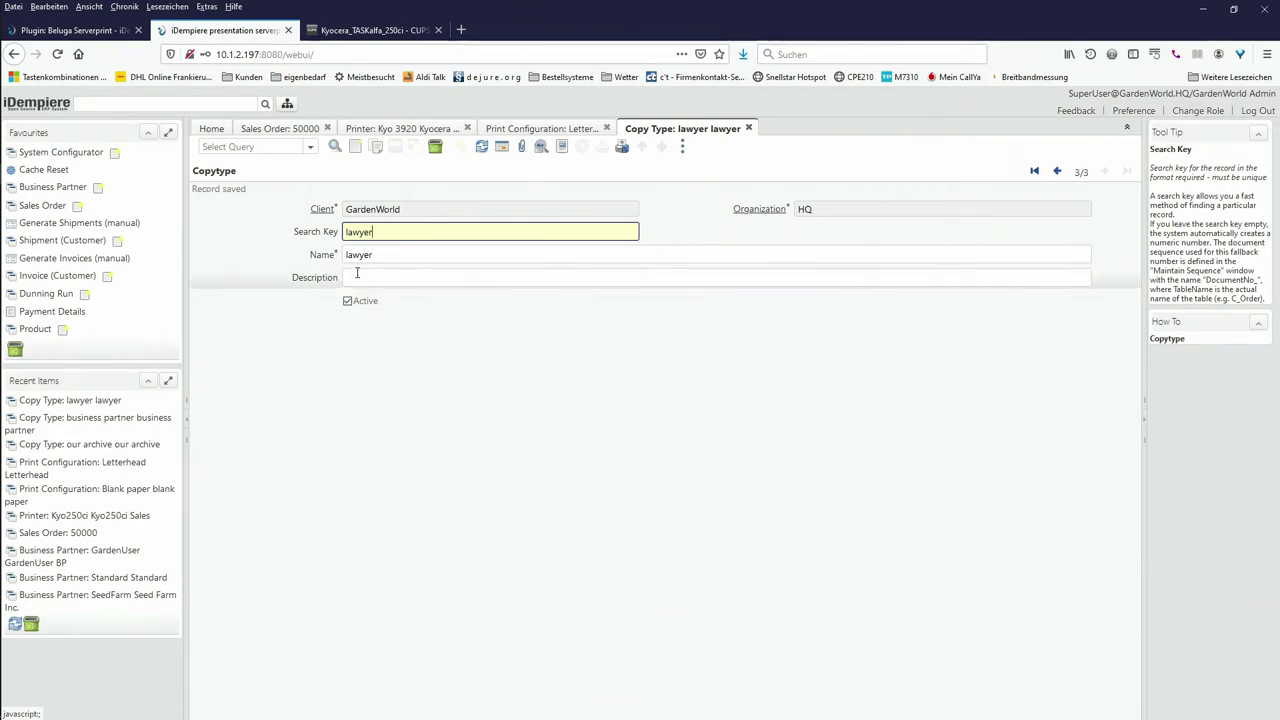
# Step: Open a new Print Profile with search key 'Default profile with printout'
pyautogui.click(287, 103)
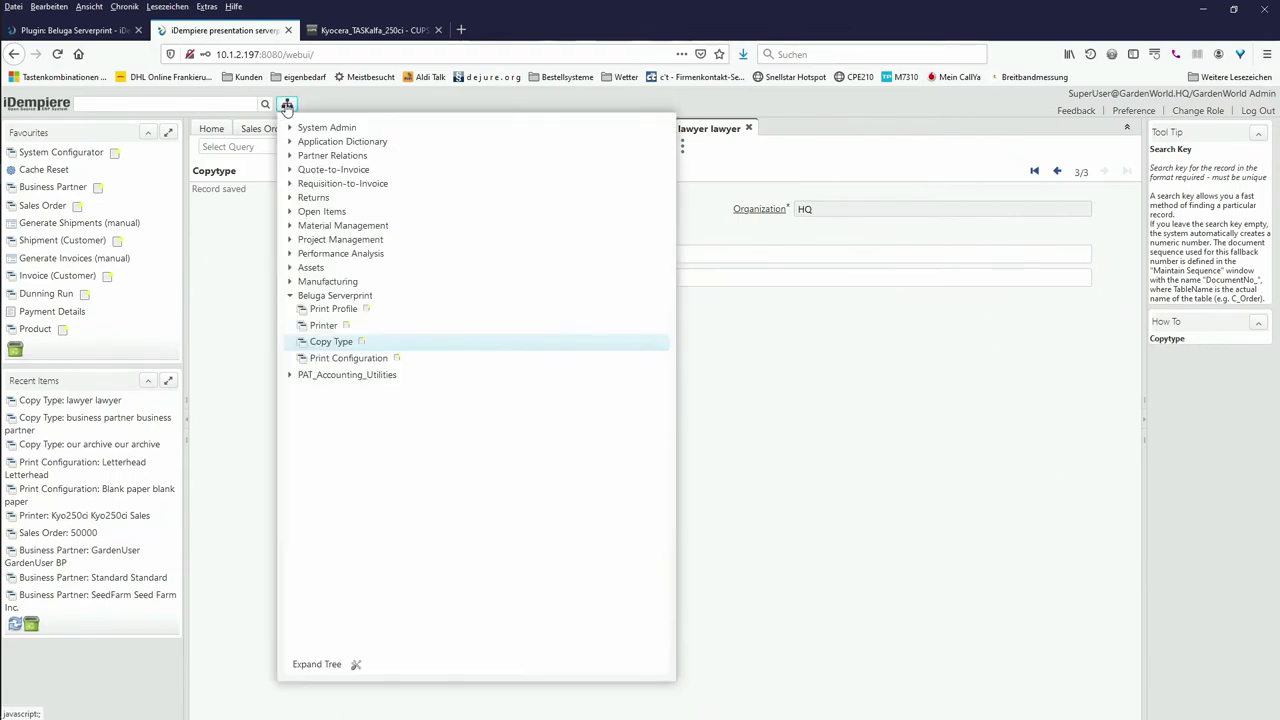
pyautogui.click(321, 308)
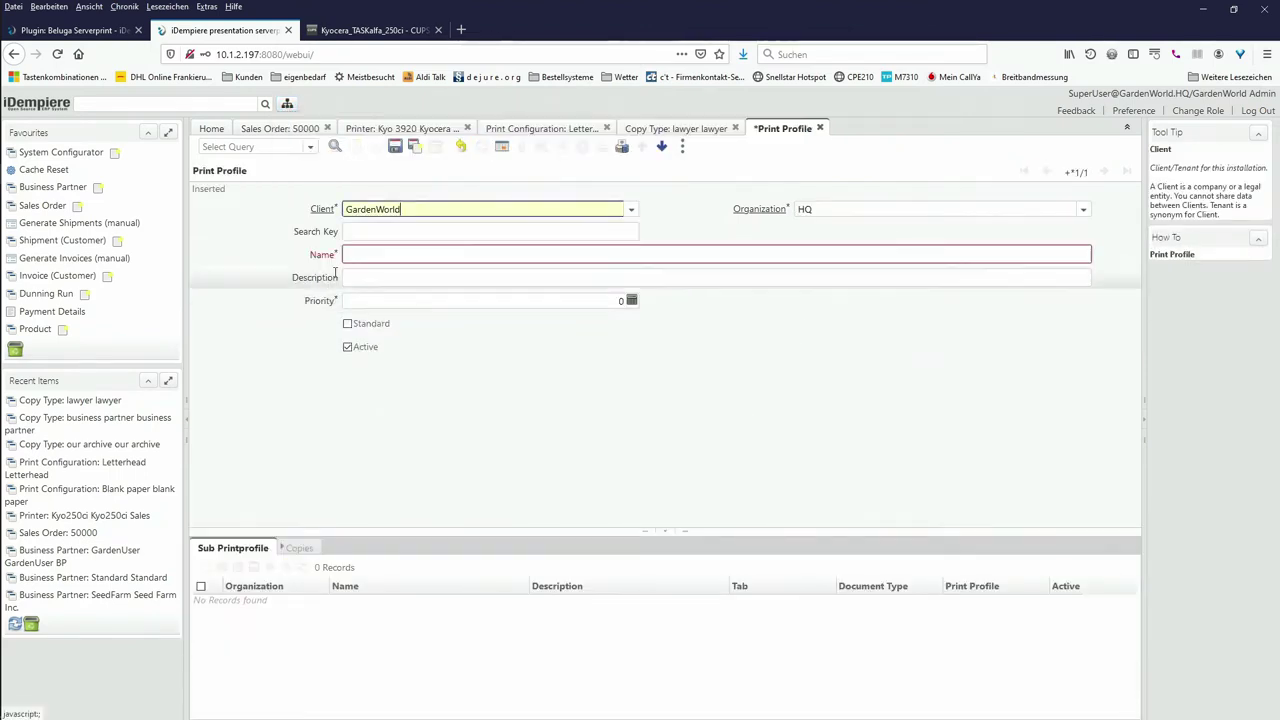
pyautogui.click(367, 231)
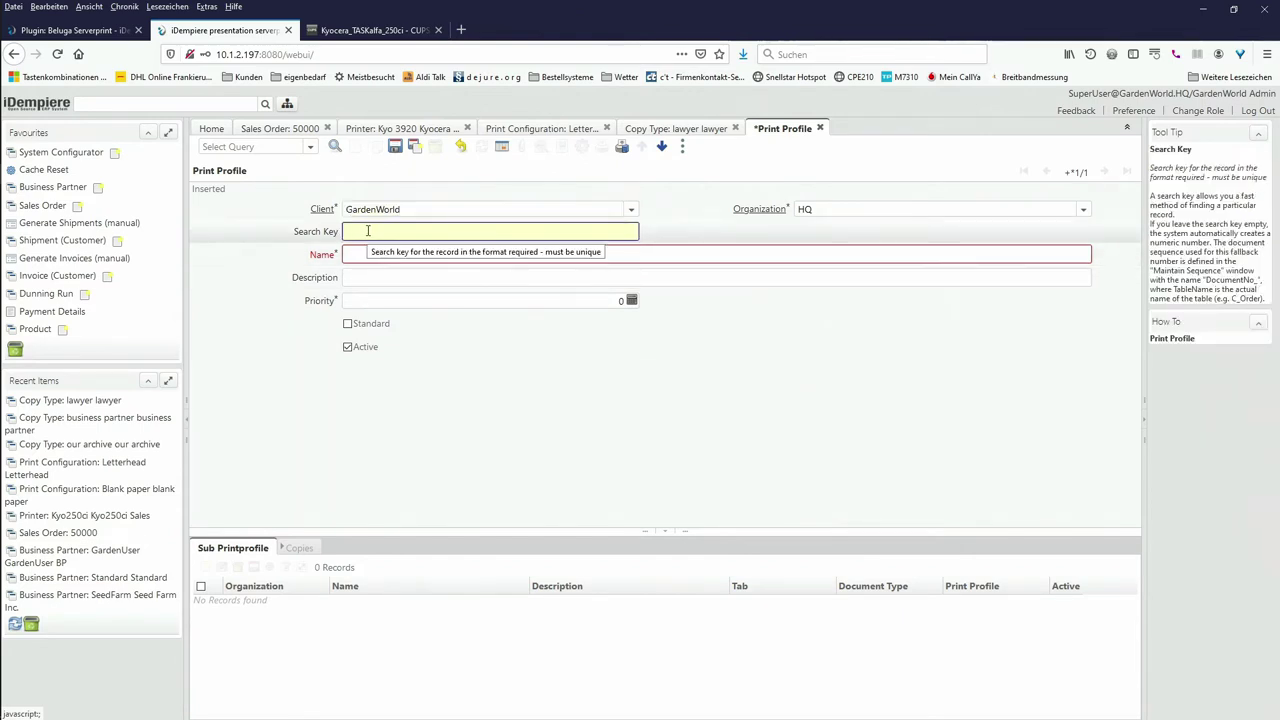
pyautogui.write('Default profile wiht pr')
pyautogui.press('BackSpace')
pyautogui.press('BackSpace')
pyautogui.press('BackSpace')
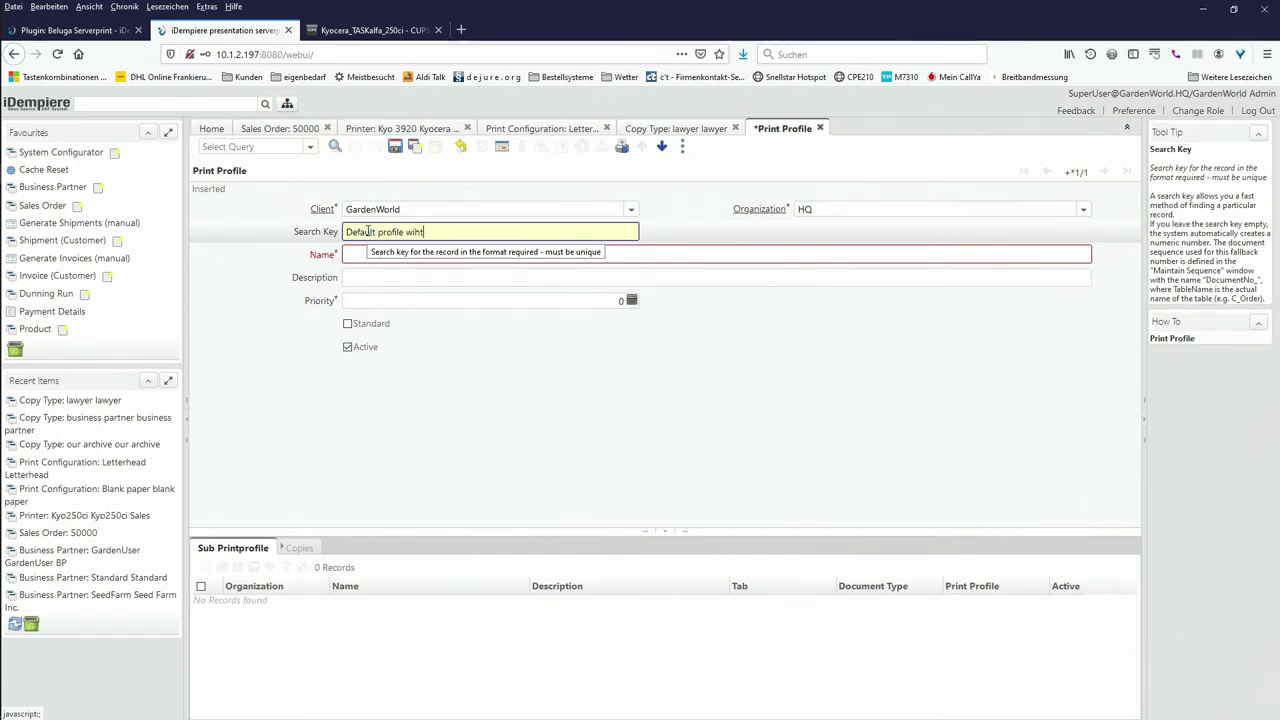
pyautogui.write('th print')
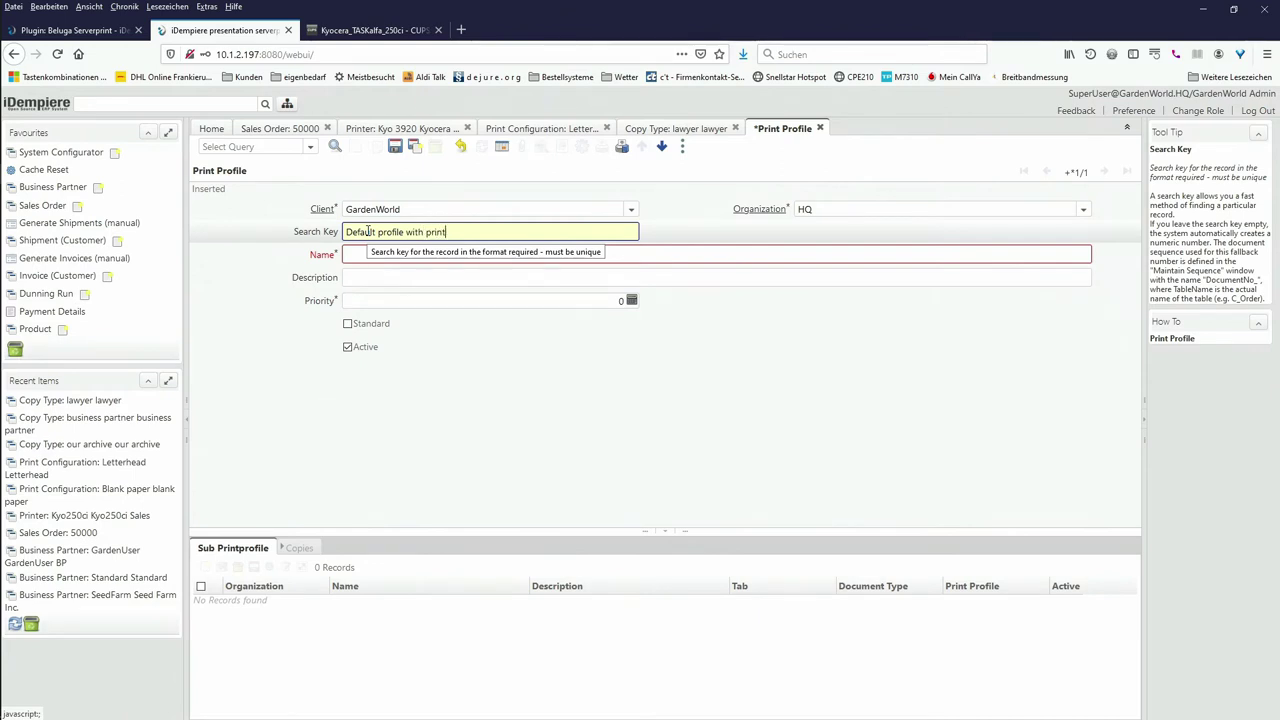
pyautogui.write('out')
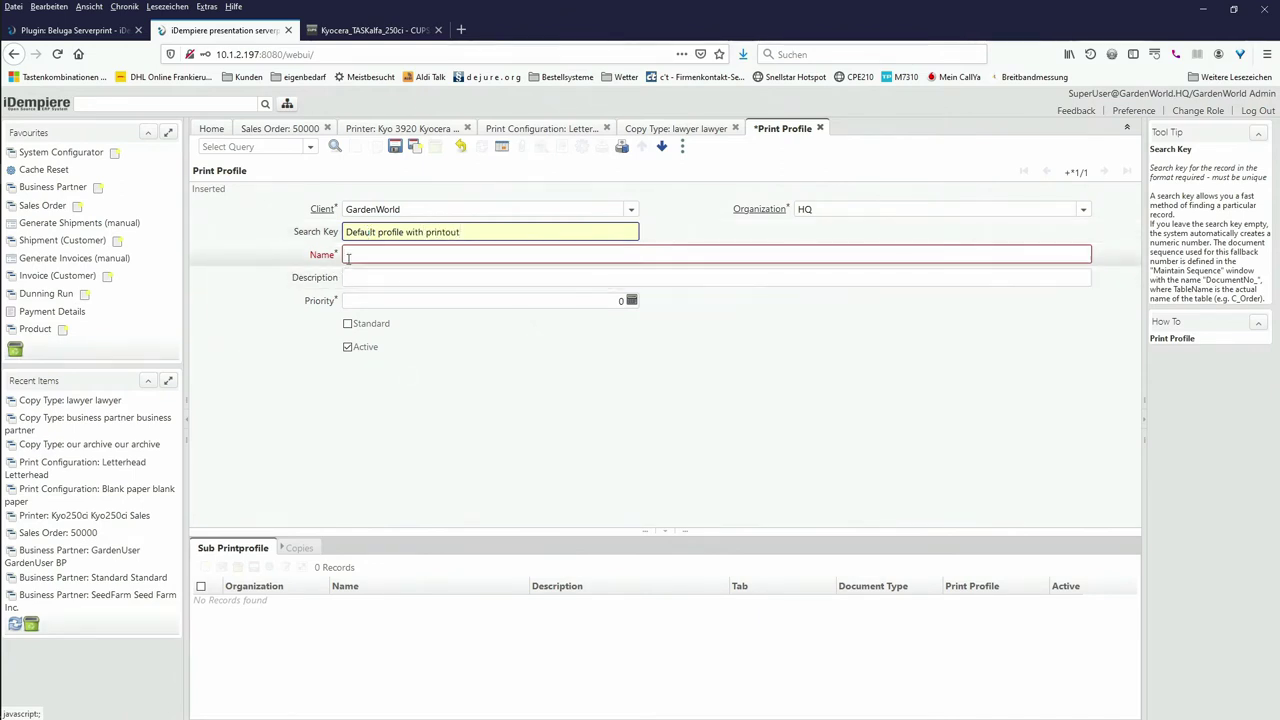
# Step: Copy the search key into the profile Name and mark the profile as standard
pyautogui.click(349, 255)
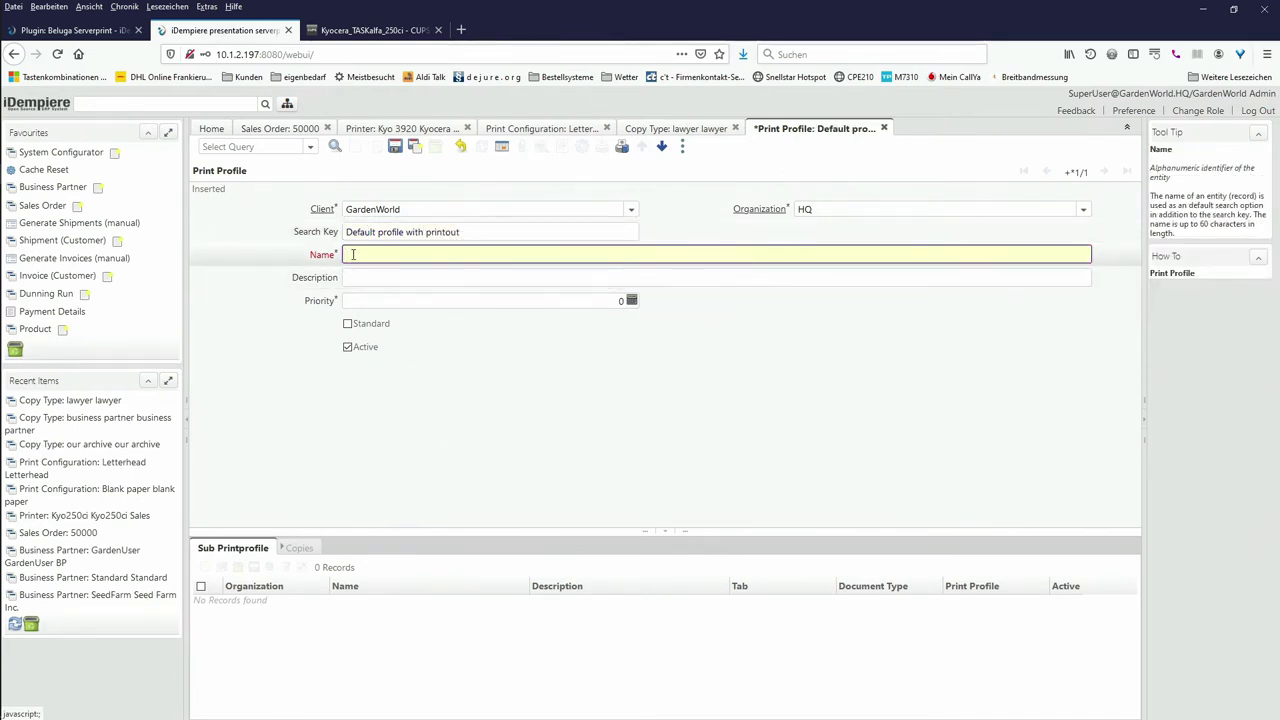
pyautogui.click(408, 234)
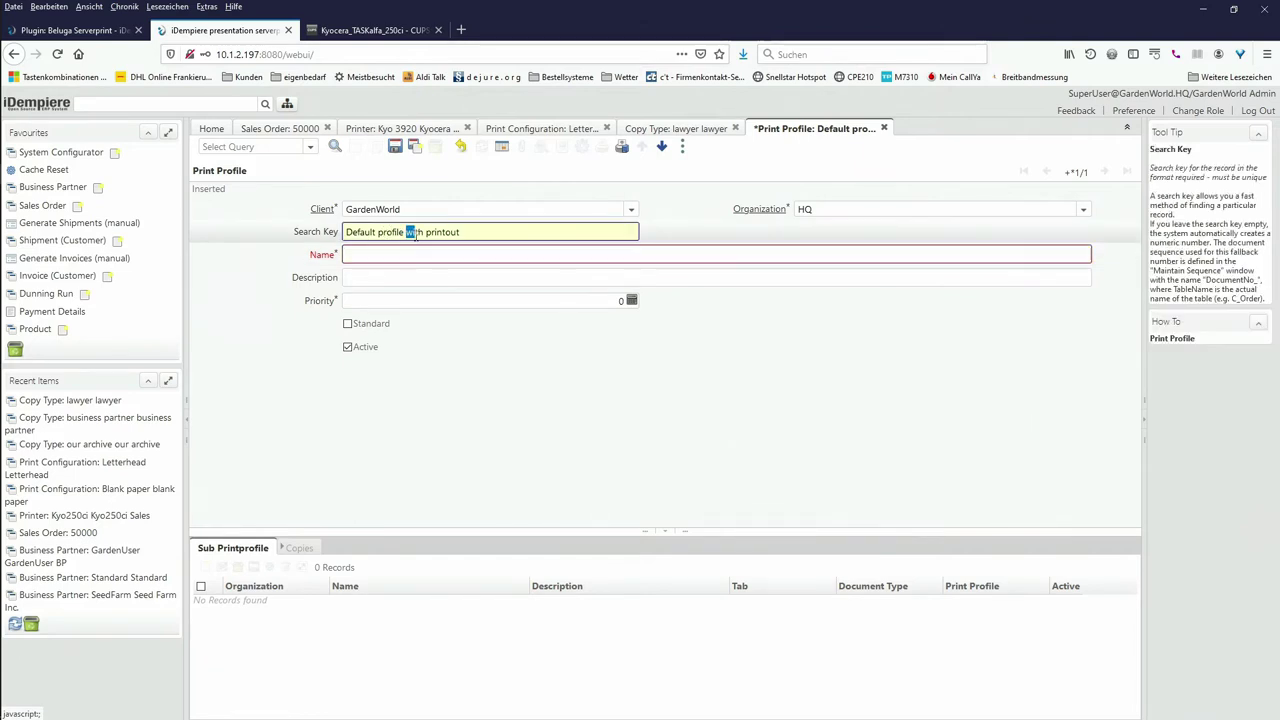
pyautogui.tripleClick(414, 233)
pyautogui.hotkey('ctrl', 'c')
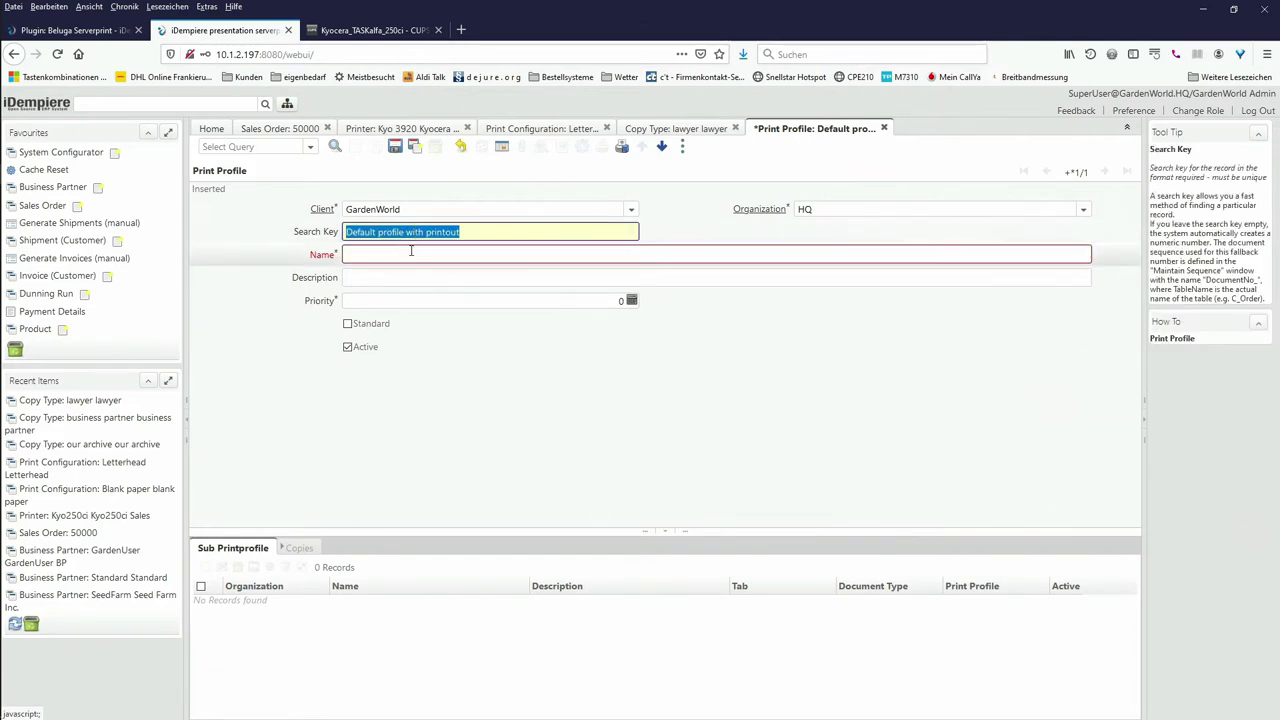
pyautogui.click(409, 253)
pyautogui.hotkey('ctrl', 'v')
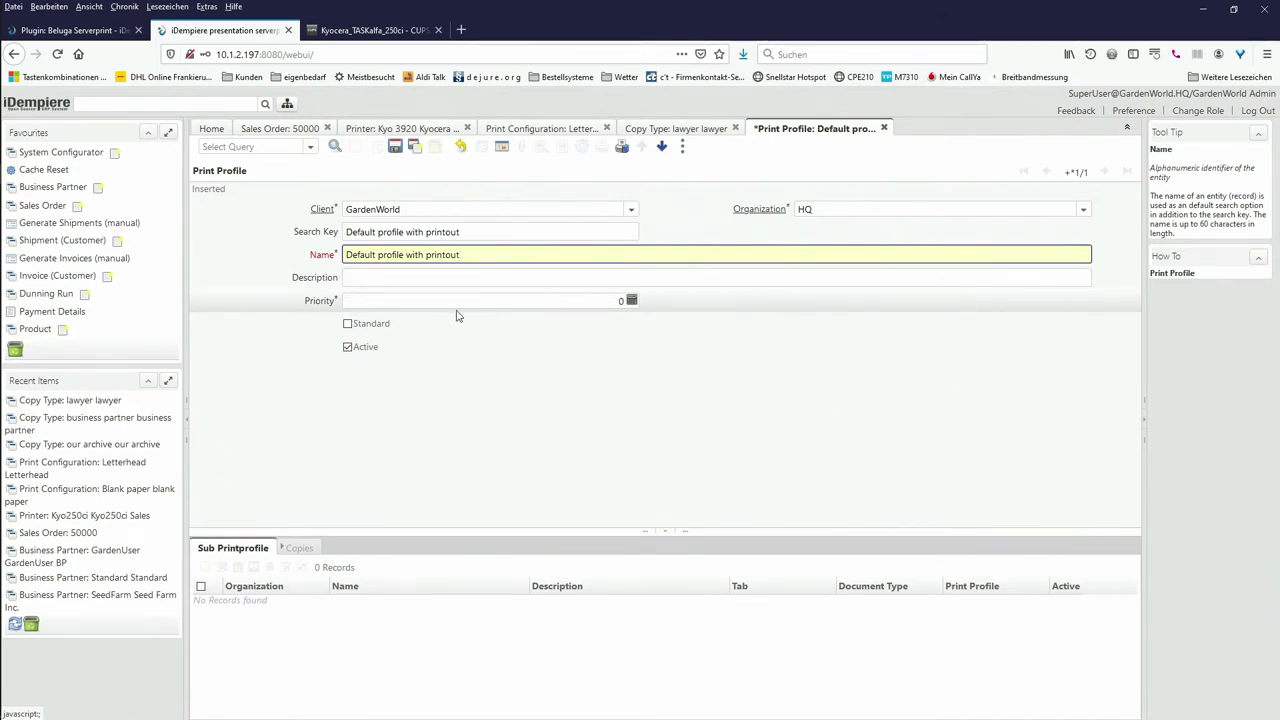
pyautogui.click(348, 325)
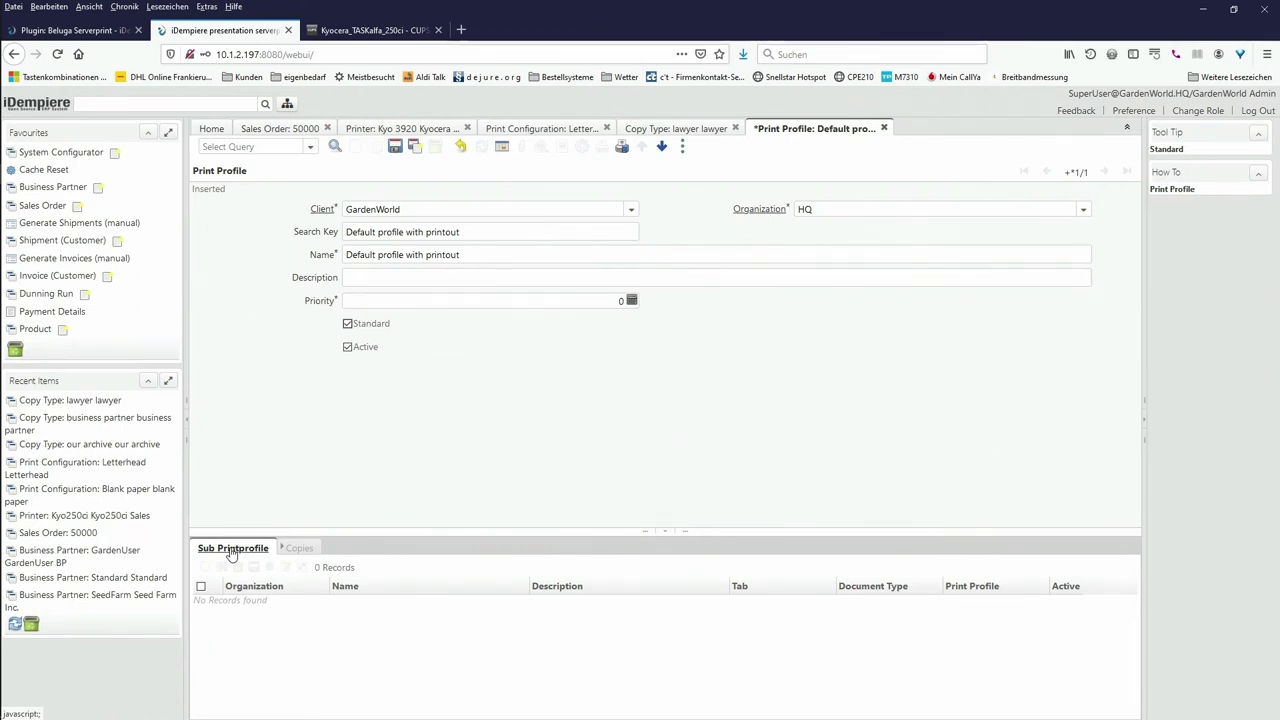
# Step: Add a 'Sales order' sub print profile with document type Standard Order
pyautogui.click(231, 550)
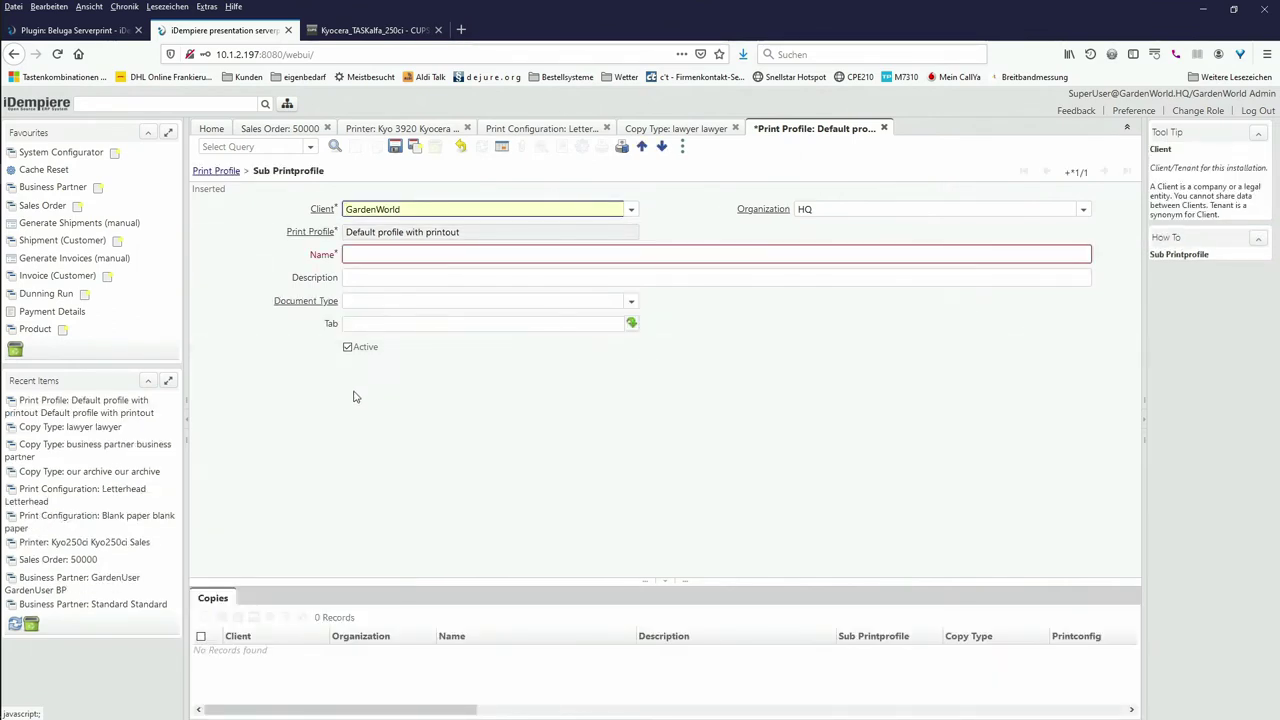
pyautogui.click(392, 254)
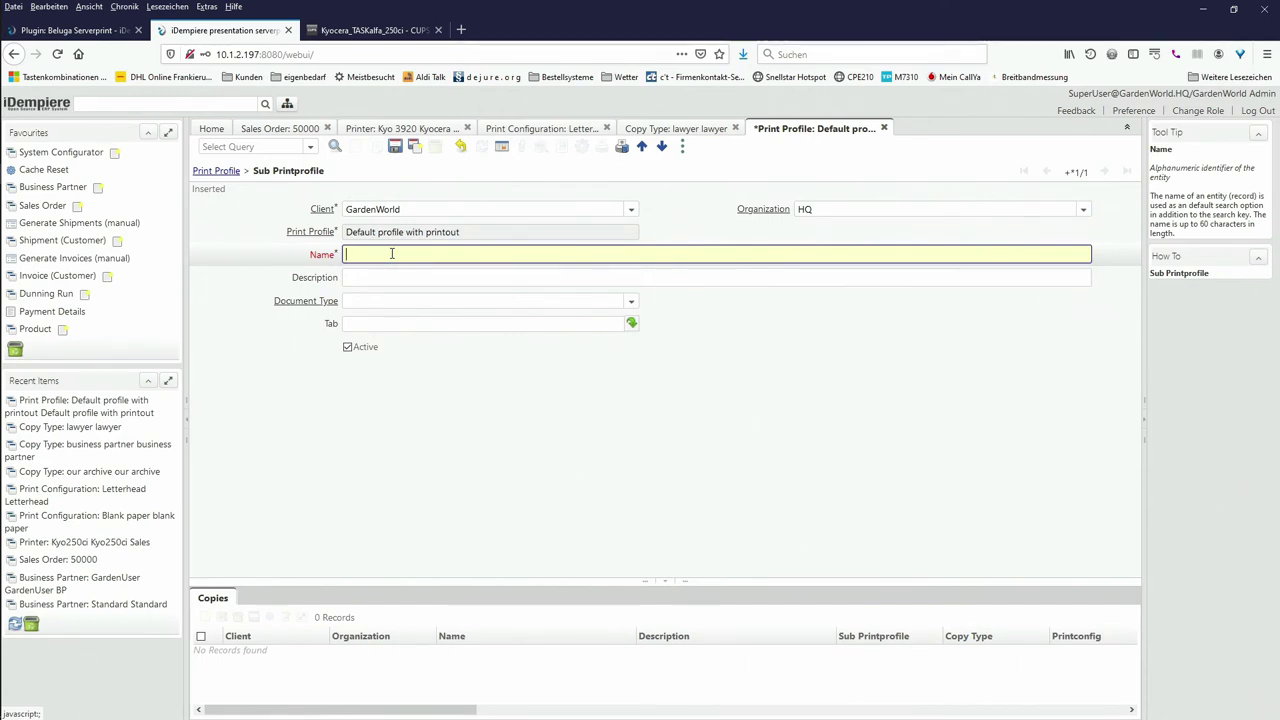
pyautogui.write('Sales crder')
pyautogui.click(629, 304)
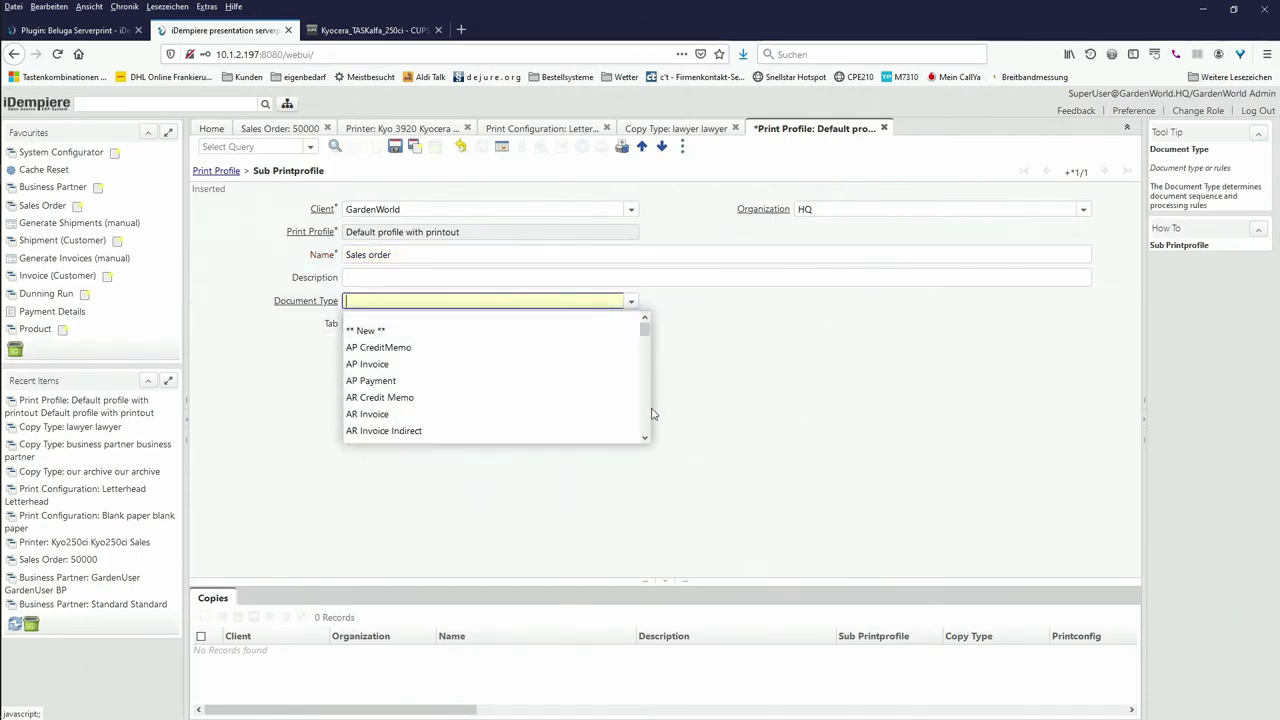
pyautogui.scroll(-10, 649, 414)
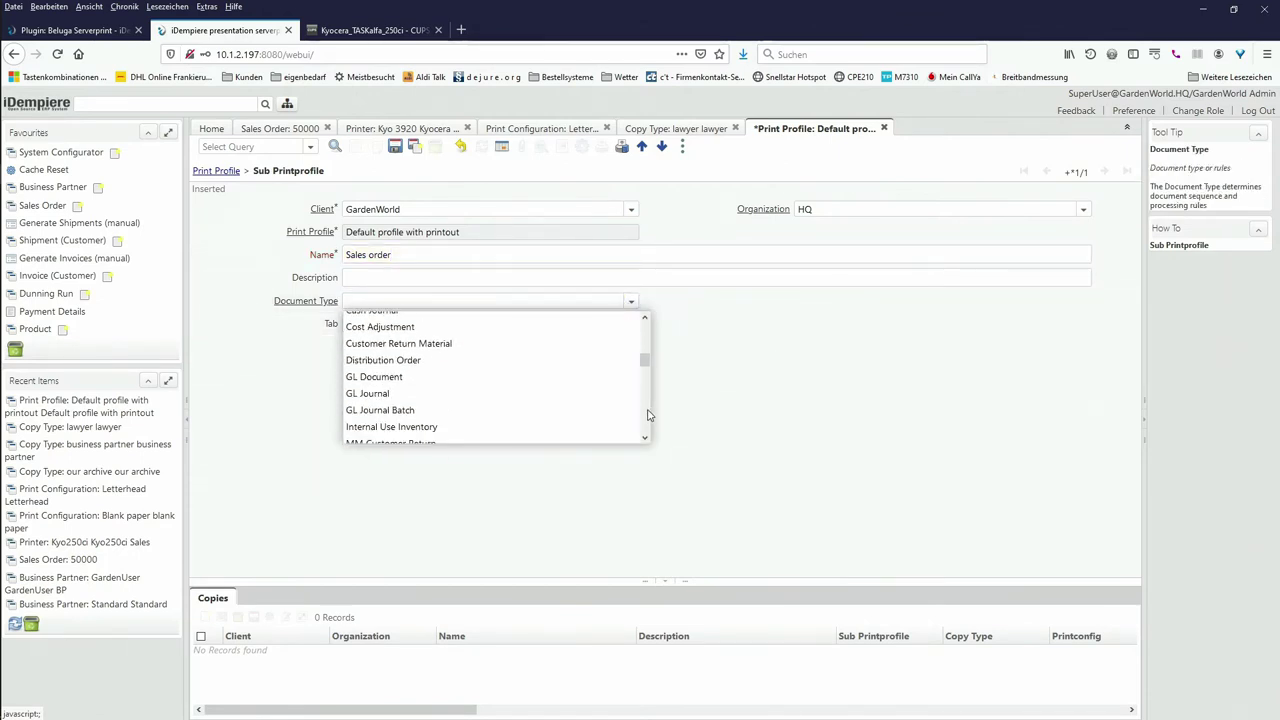
pyautogui.scroll(-5, 648, 414)
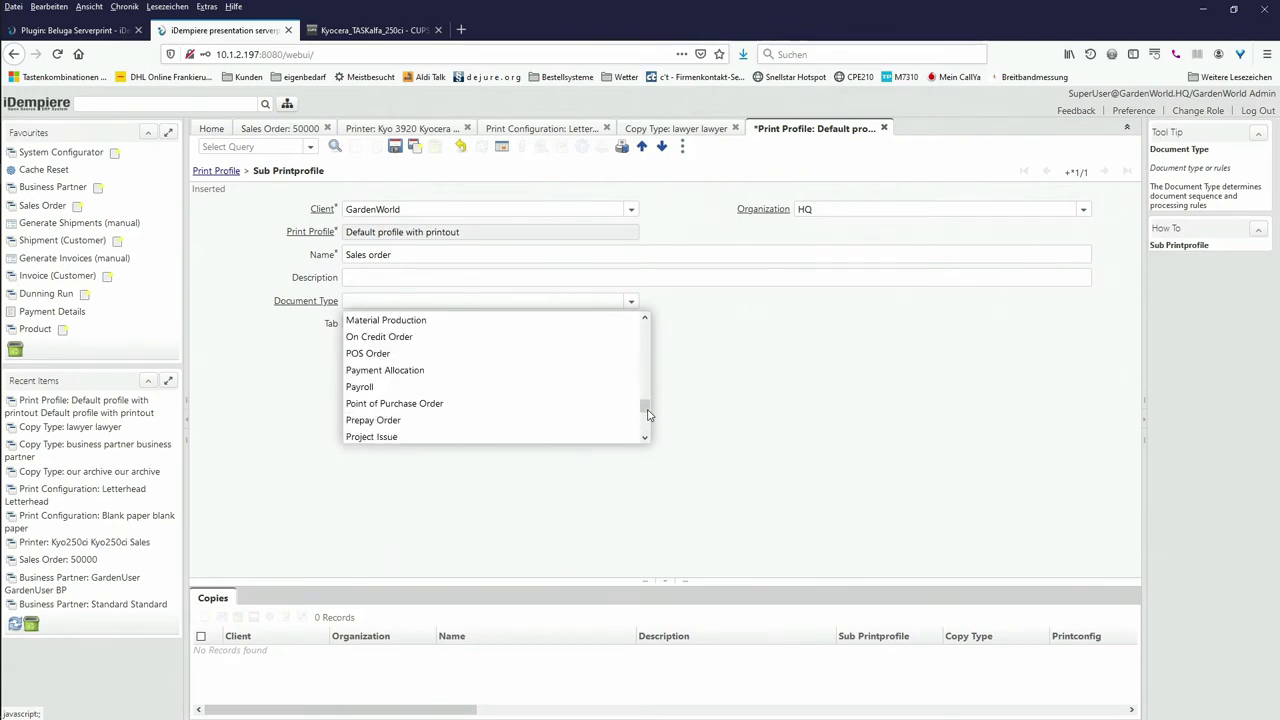
pyautogui.scroll(-3, 648, 421)
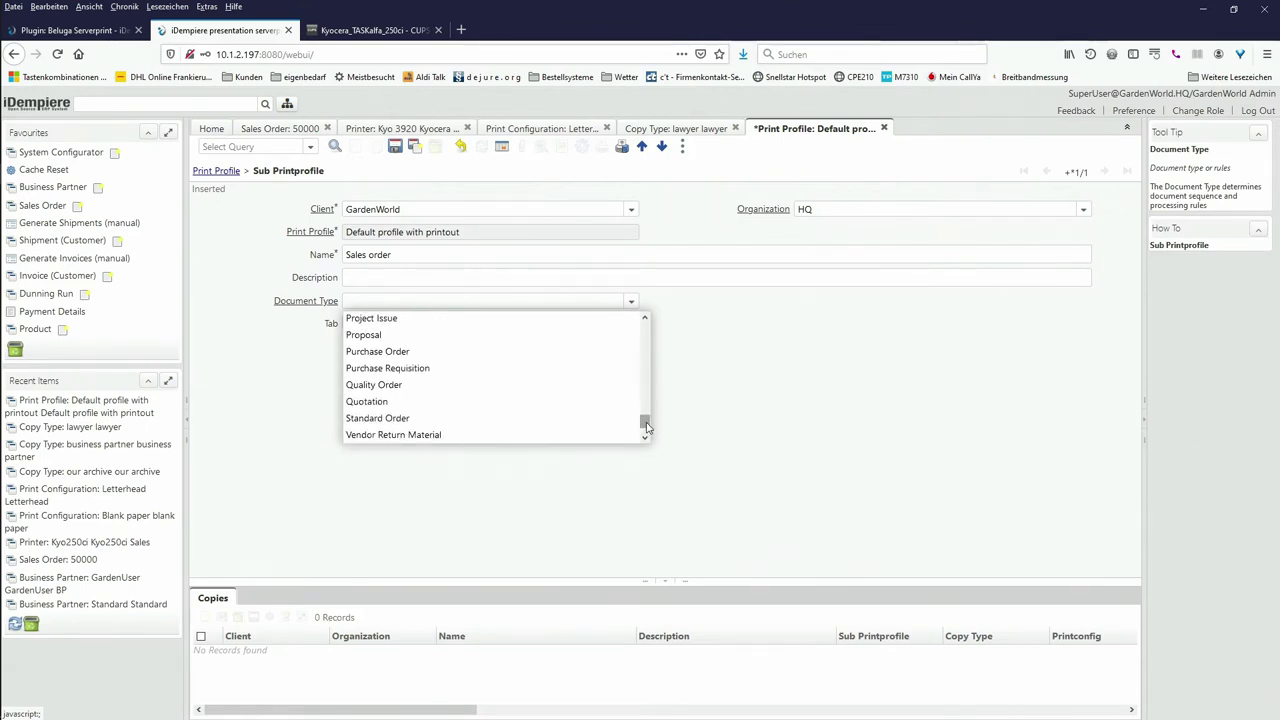
pyautogui.click(399, 419)
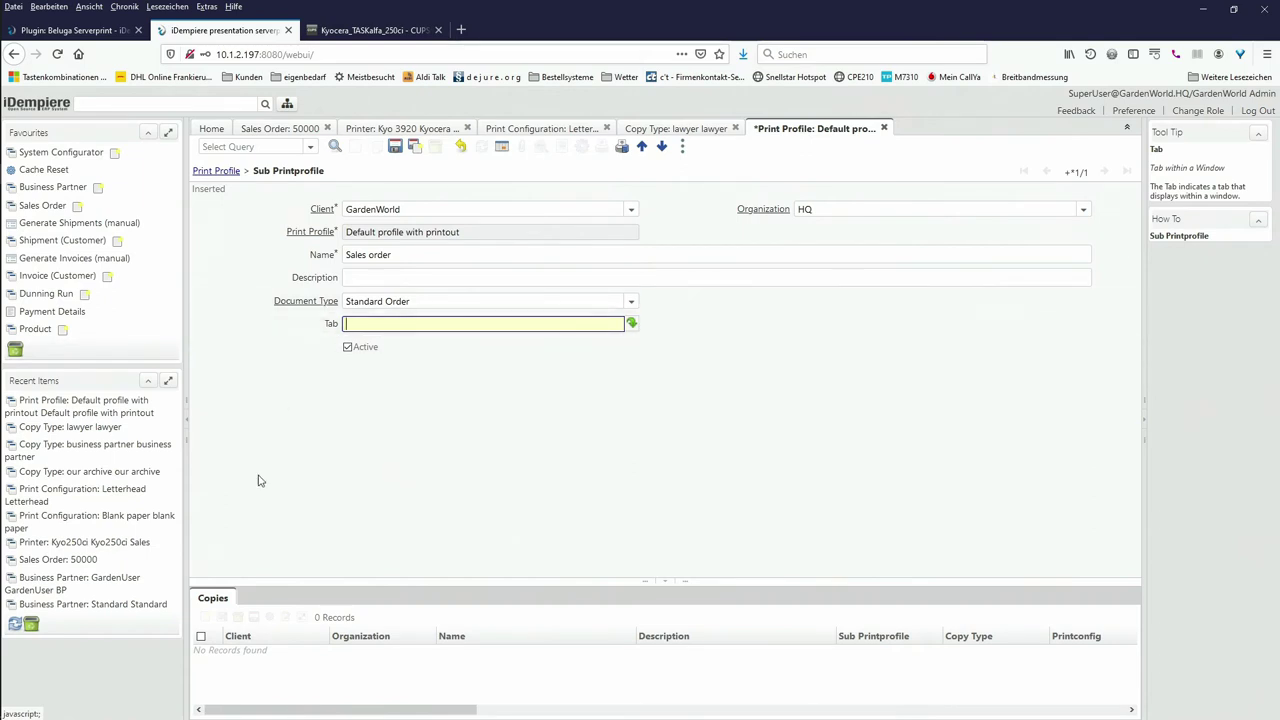
# Step: Start a copy entry 'Our order printout' using the JasperReport AB process
pyautogui.click(212, 600)
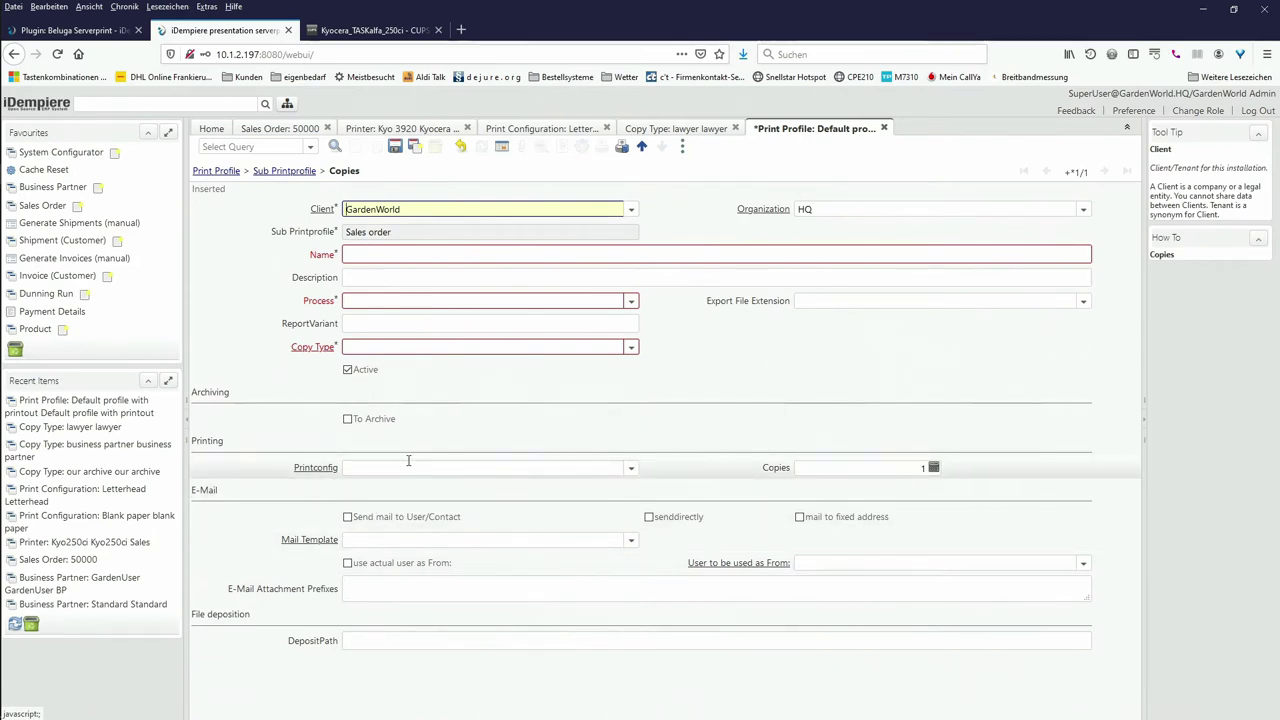
pyautogui.click(399, 253)
pyautogui.write('Our')
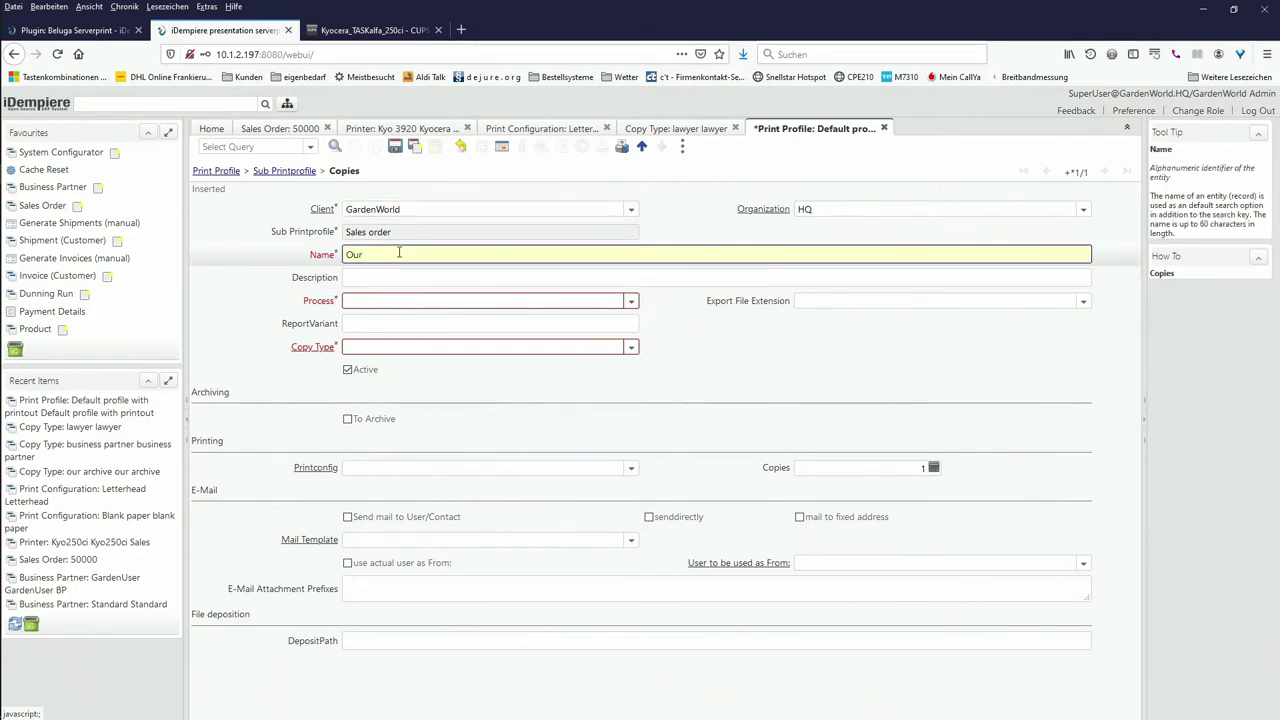
pyautogui.write(' order print')
pyautogui.write('oiut')
pyautogui.press('BackSpace')
pyautogui.press('BackSpace')
pyautogui.write('ut')
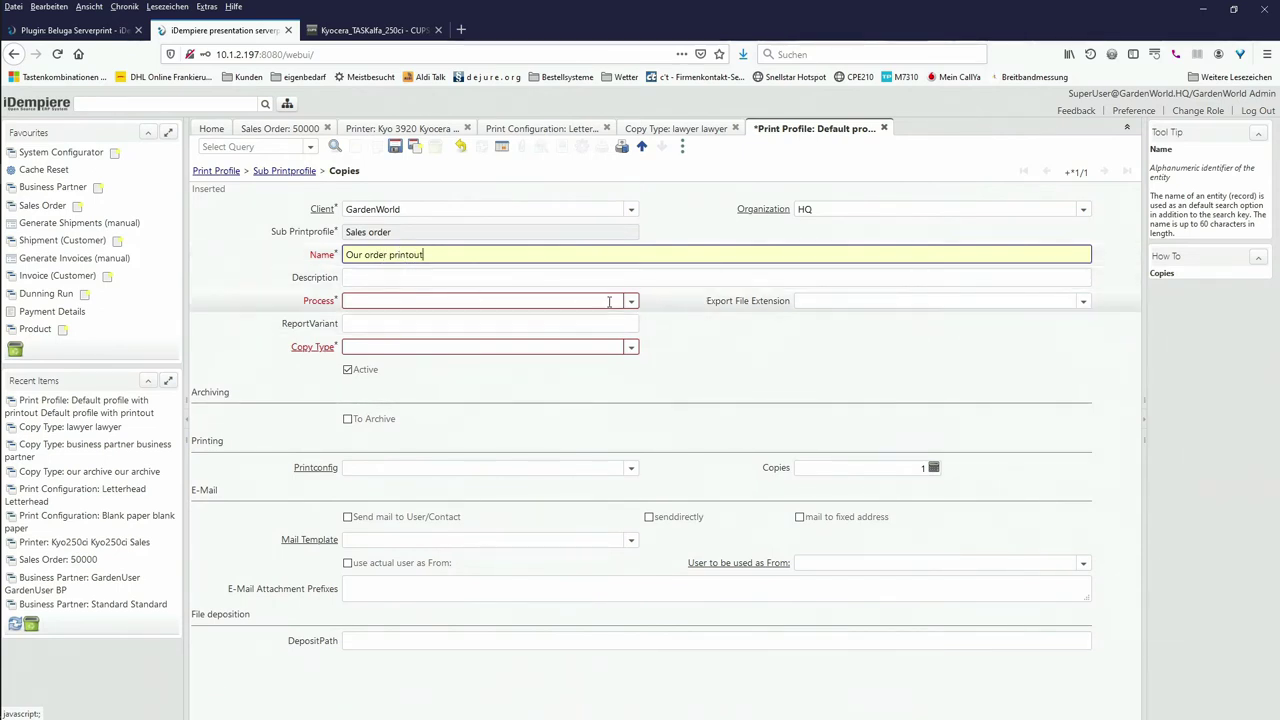
pyautogui.click(632, 302)
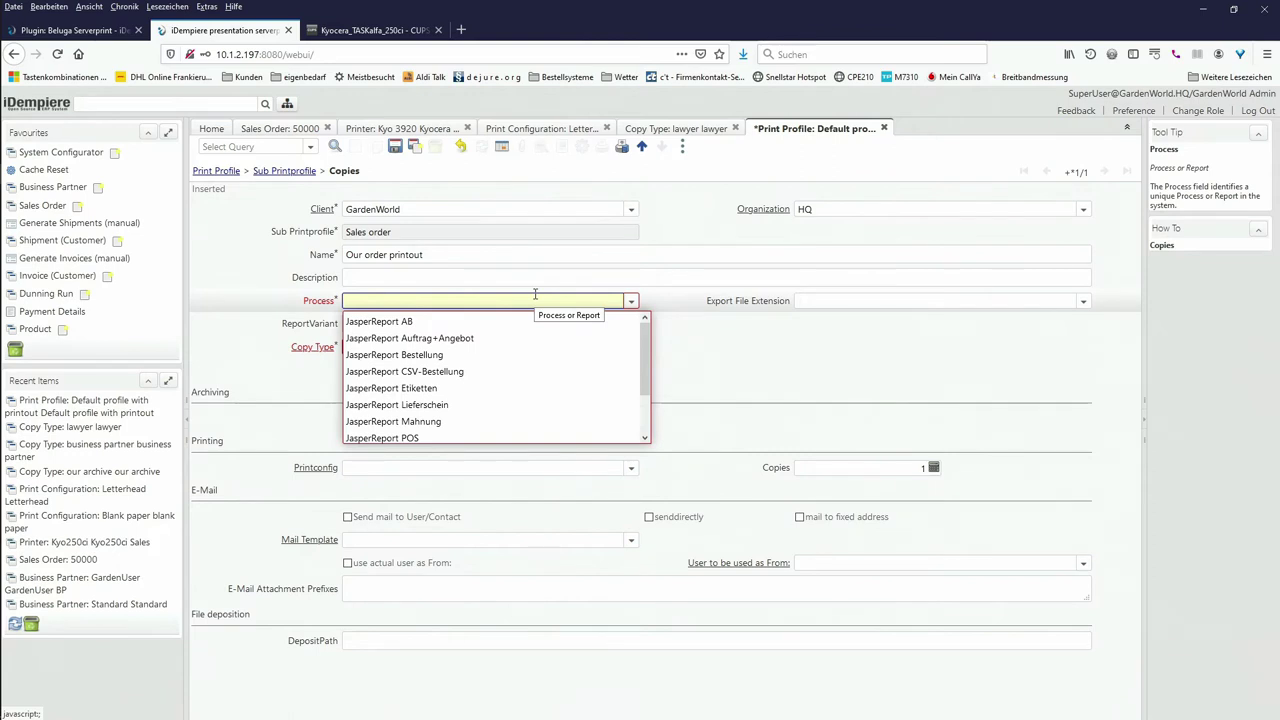
pyautogui.click(450, 325)
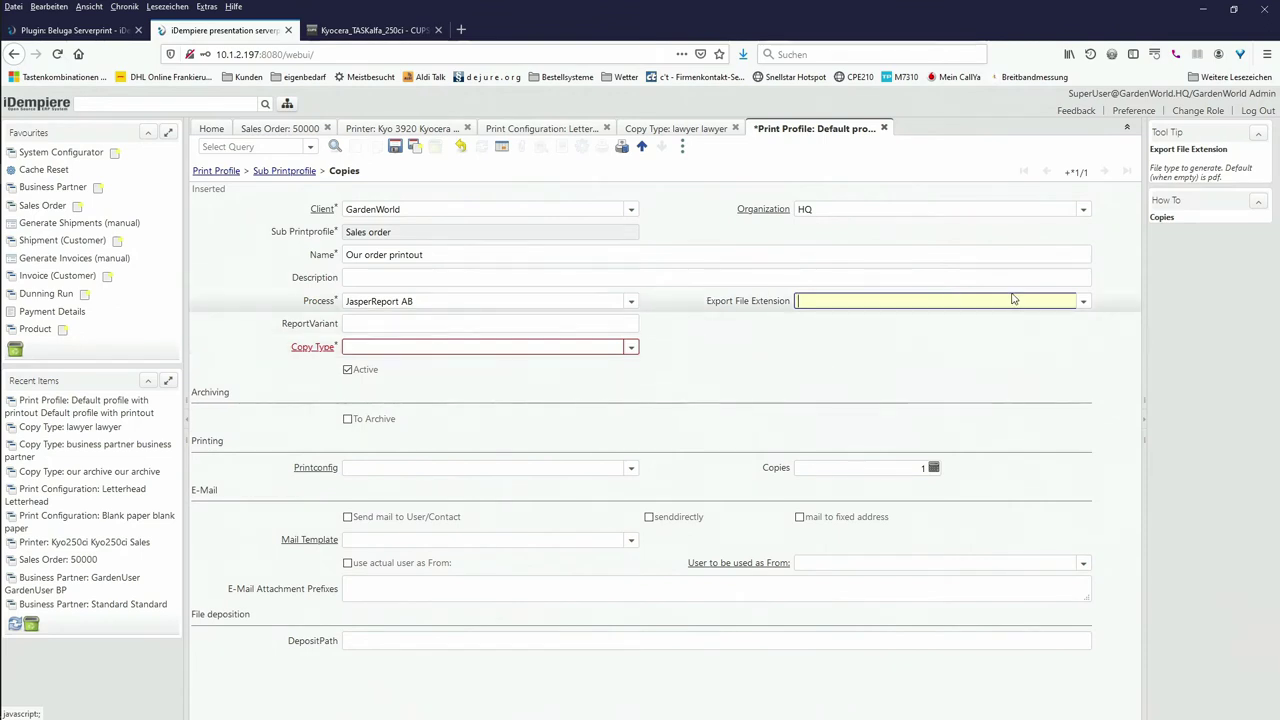
# Step: Leave the Export File Extension empty and set ReportVariant to 'Copy'
pyautogui.click(1084, 304)
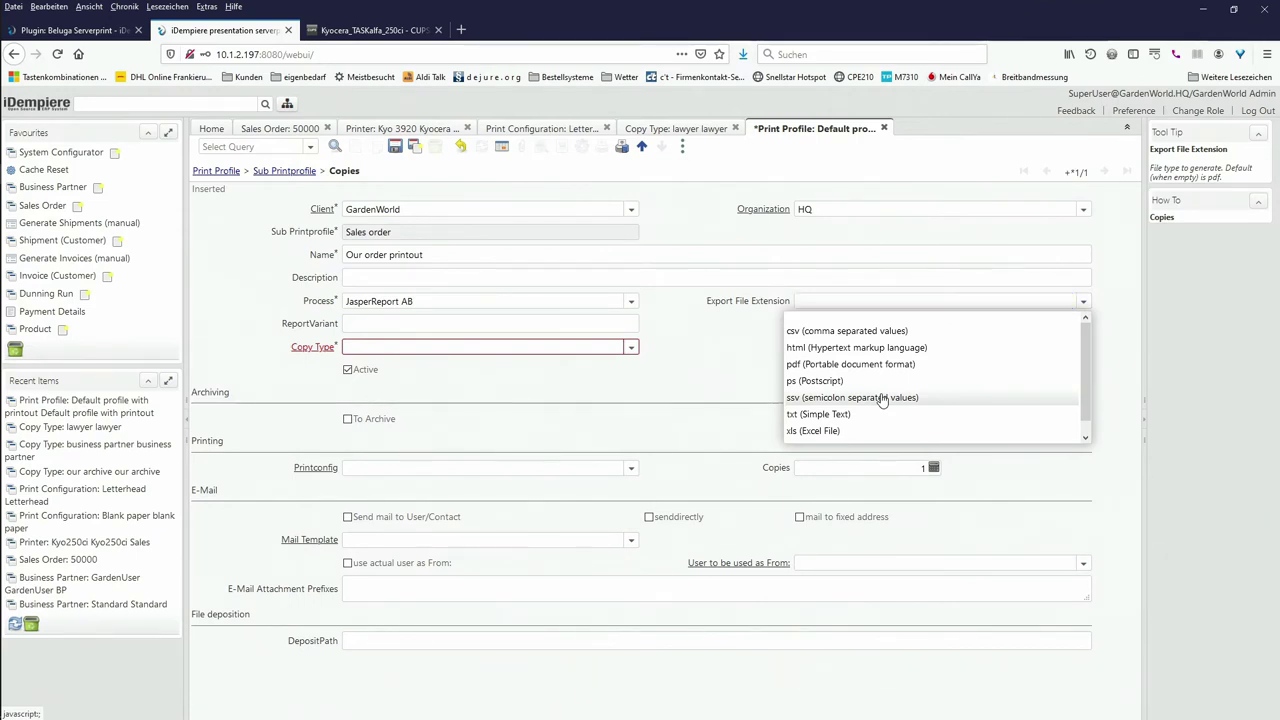
pyautogui.click(882, 398)
pyautogui.click(1083, 301)
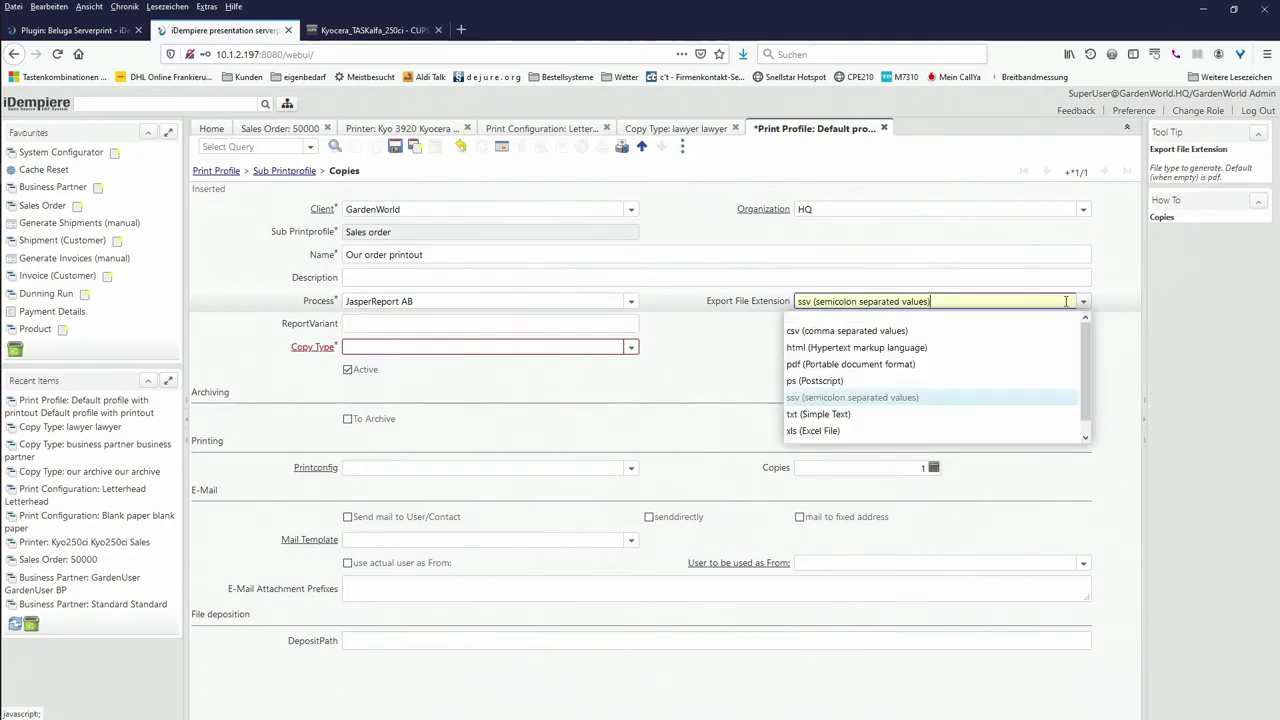
pyautogui.click(1000, 320)
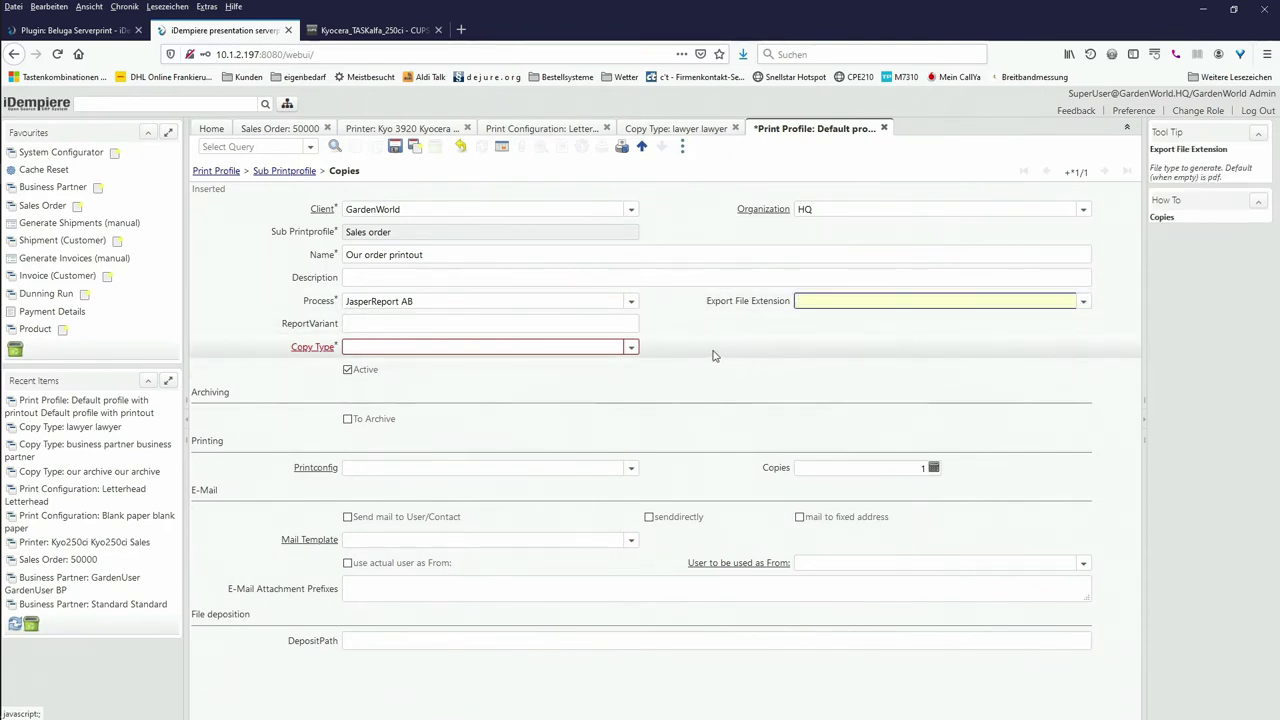
pyautogui.click(564, 323)
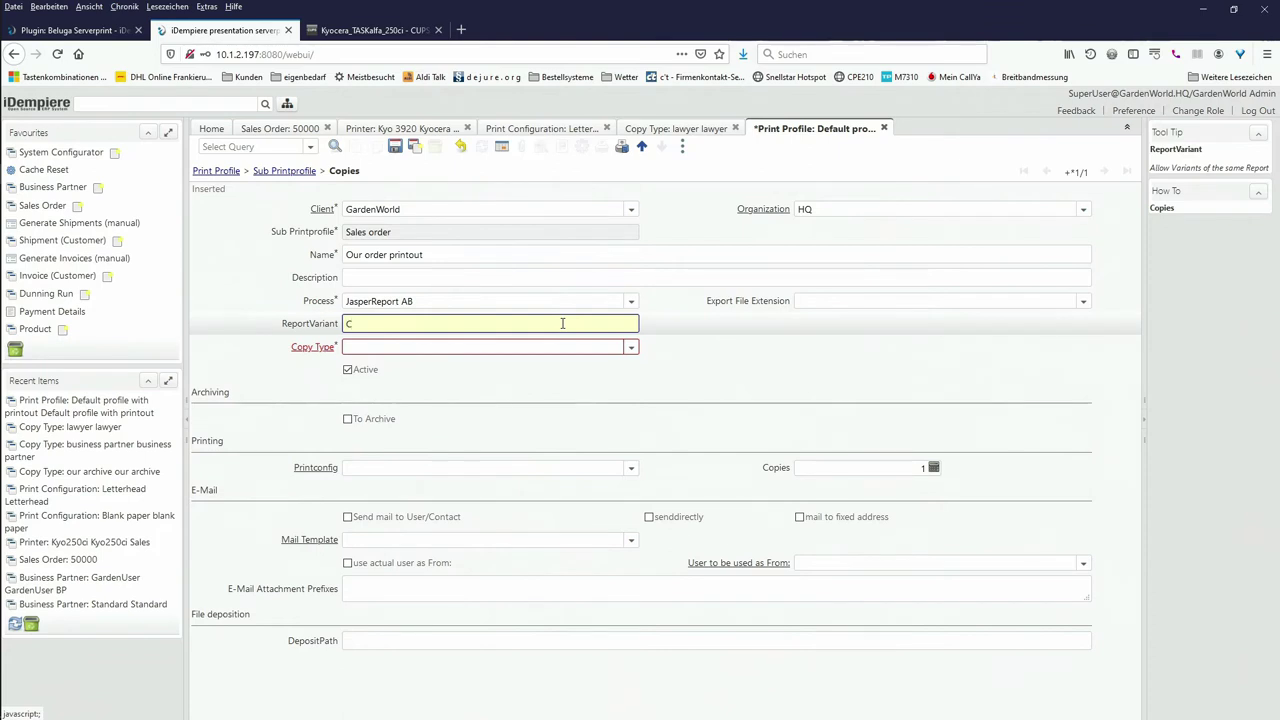
pyautogui.write('Copy')
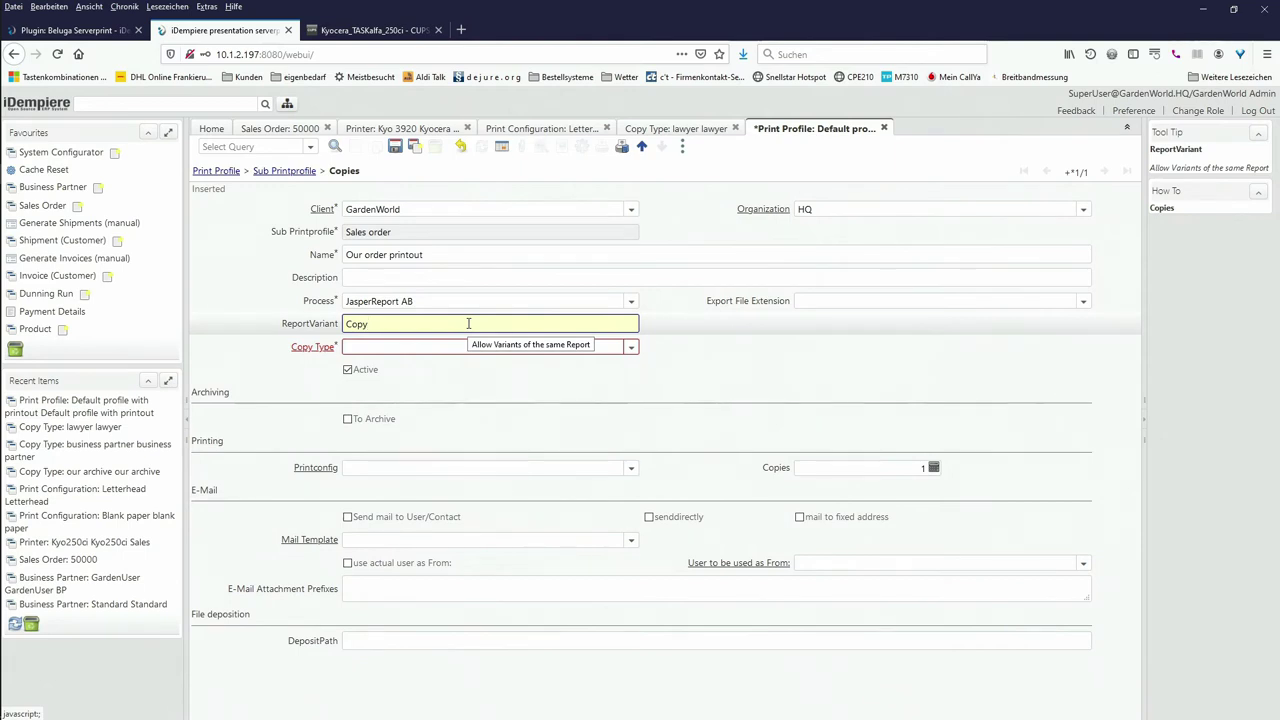
# Step: Set copy type 'our archive', enable To Archive, and choose print config 'blank paper'
pyautogui.click(631, 350)
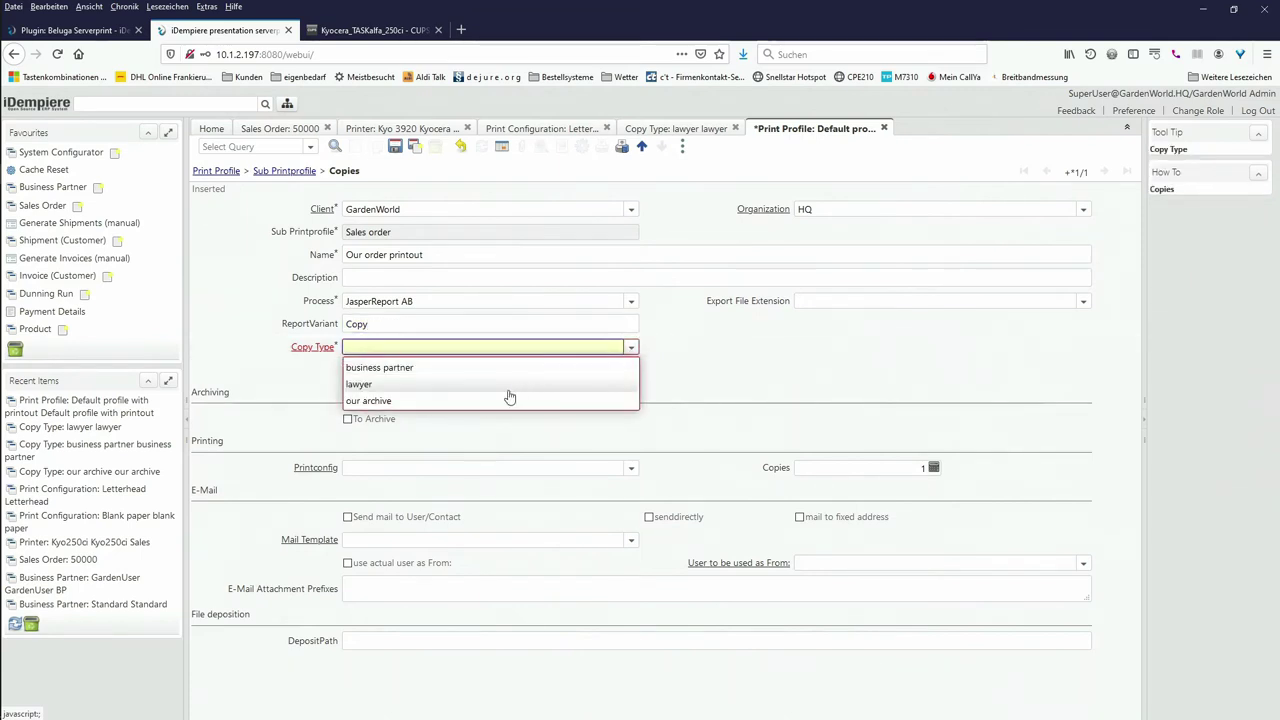
pyautogui.click(431, 404)
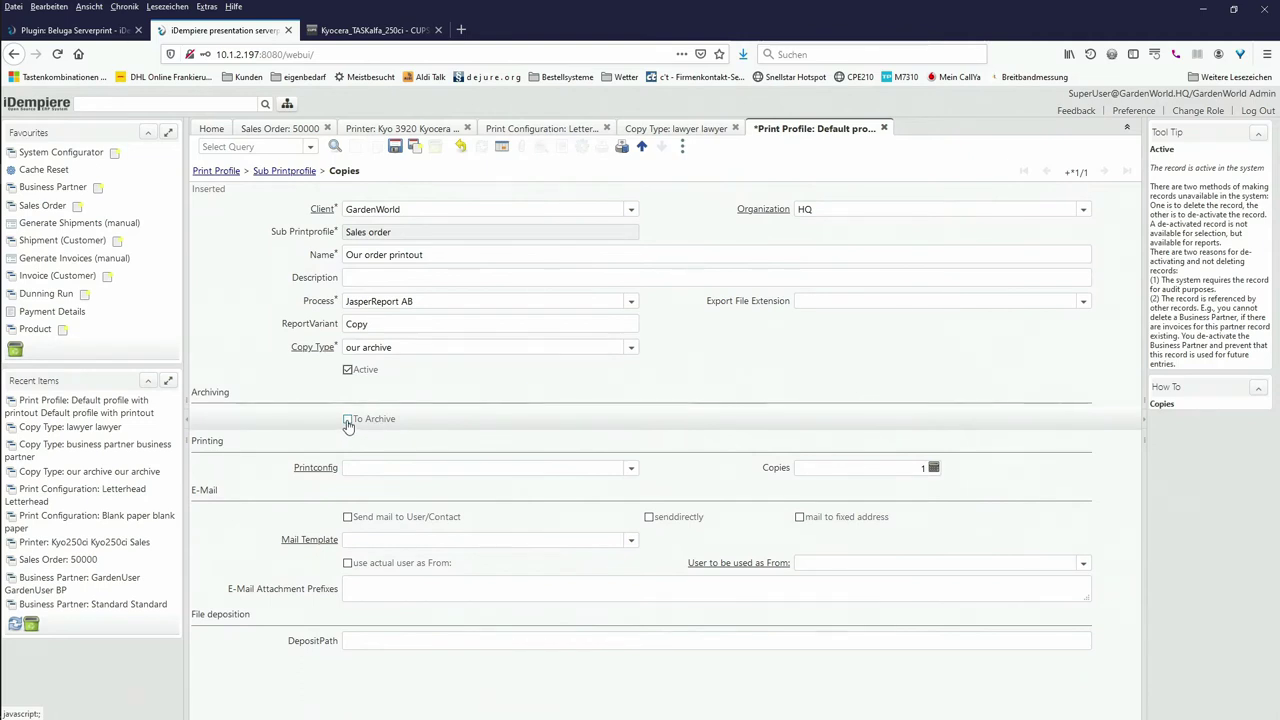
pyautogui.click(348, 420)
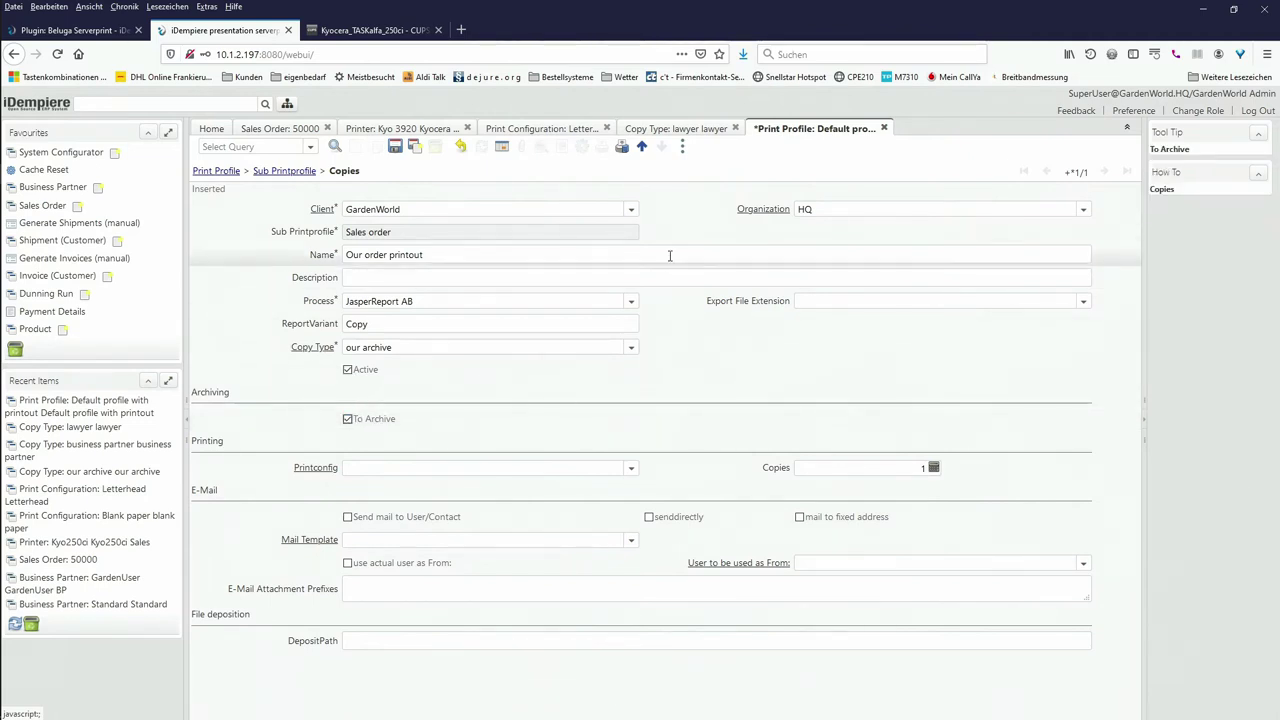
pyautogui.click(682, 147)
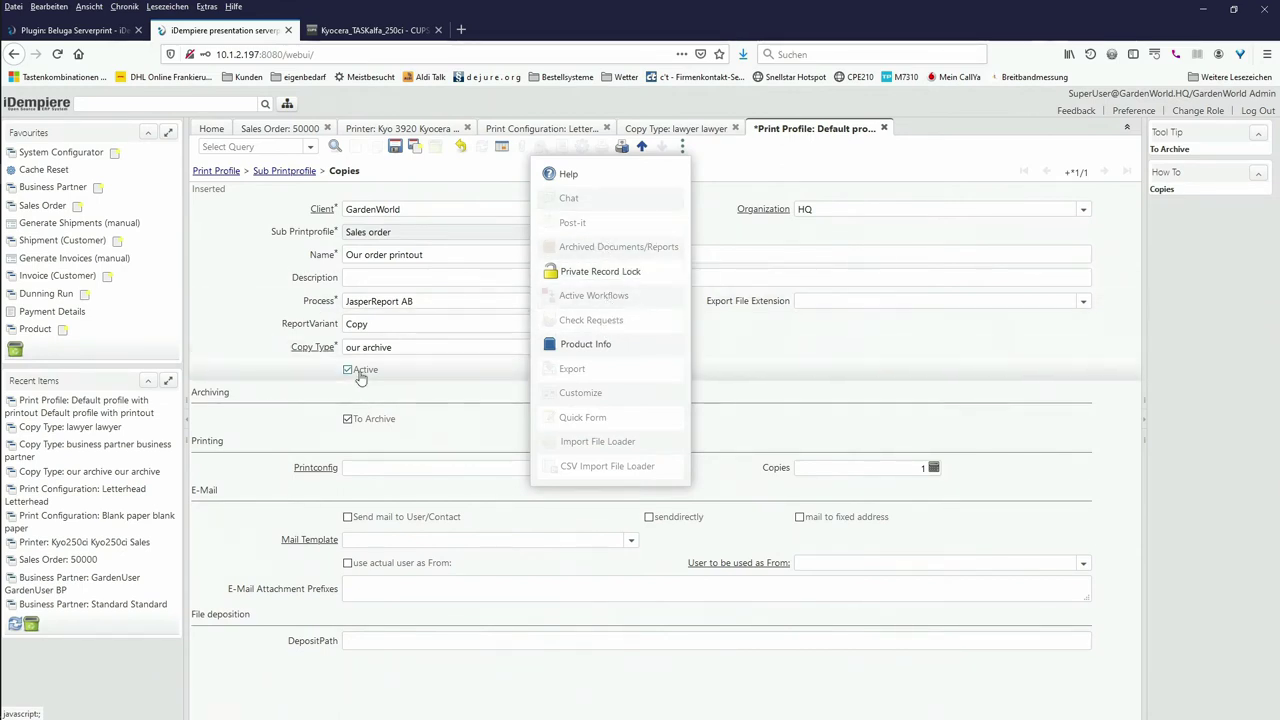
pyautogui.click(285, 392)
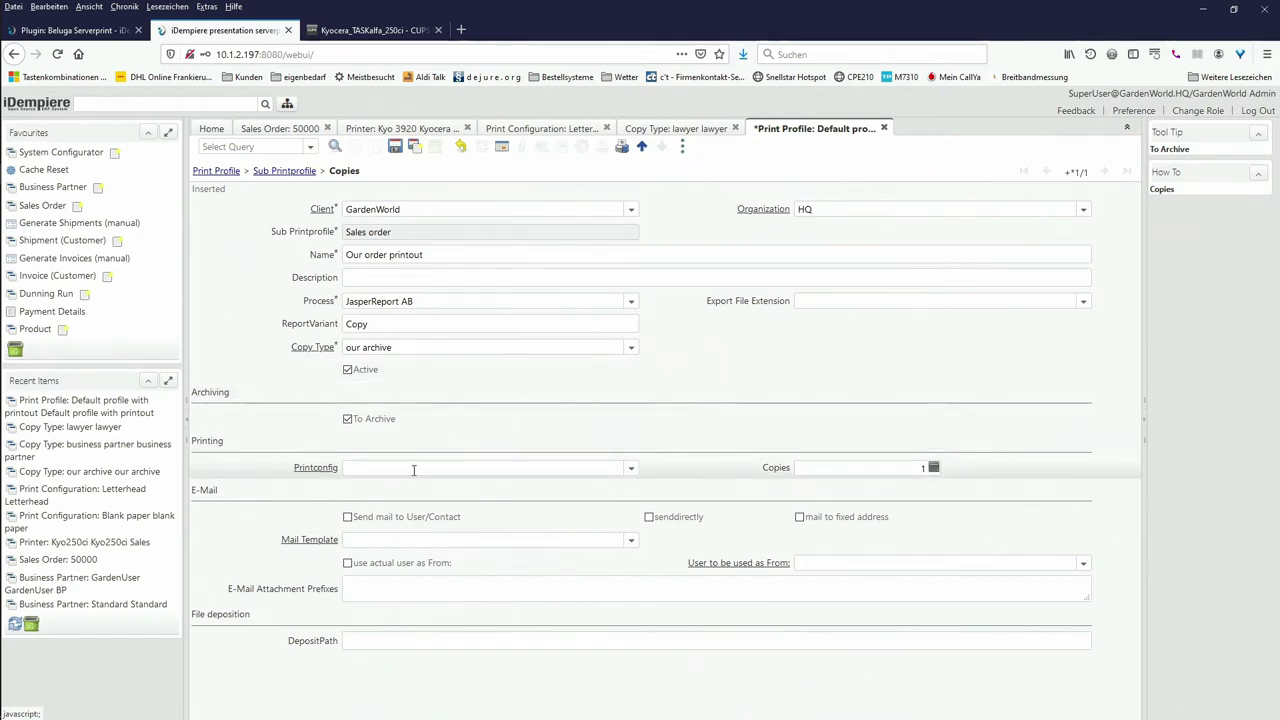
pyautogui.click(630, 470)
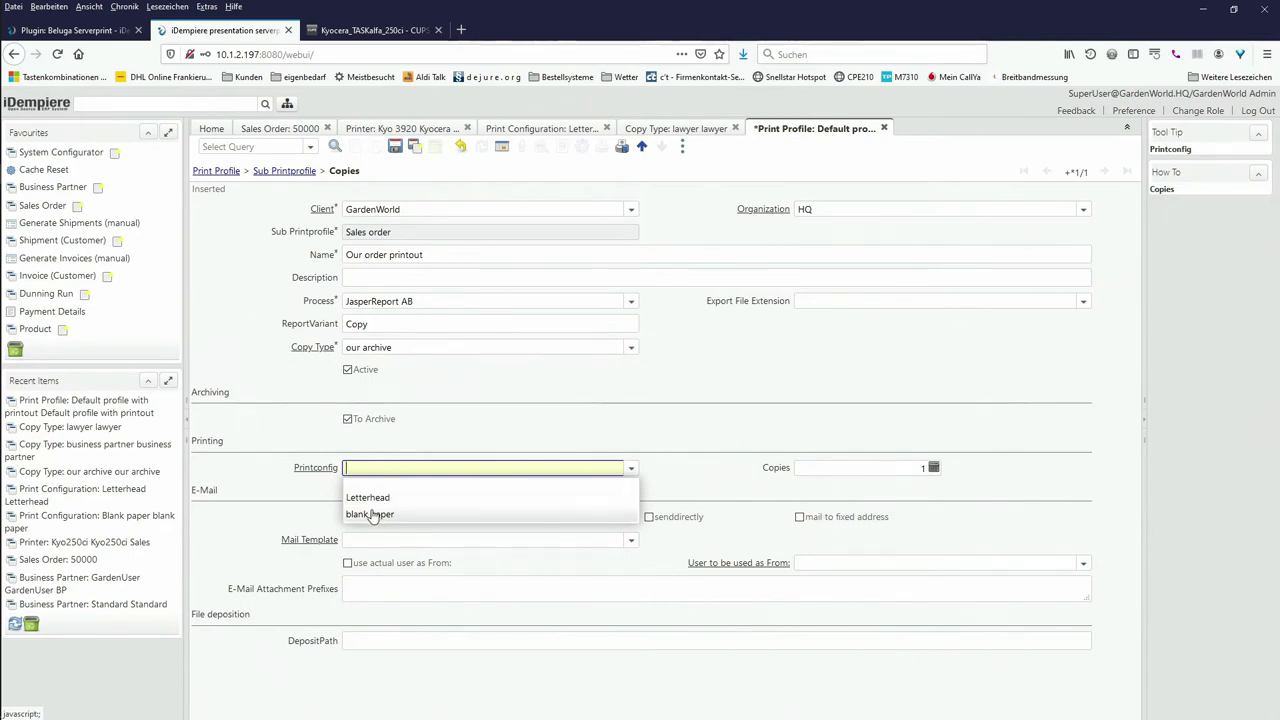
pyautogui.click(376, 514)
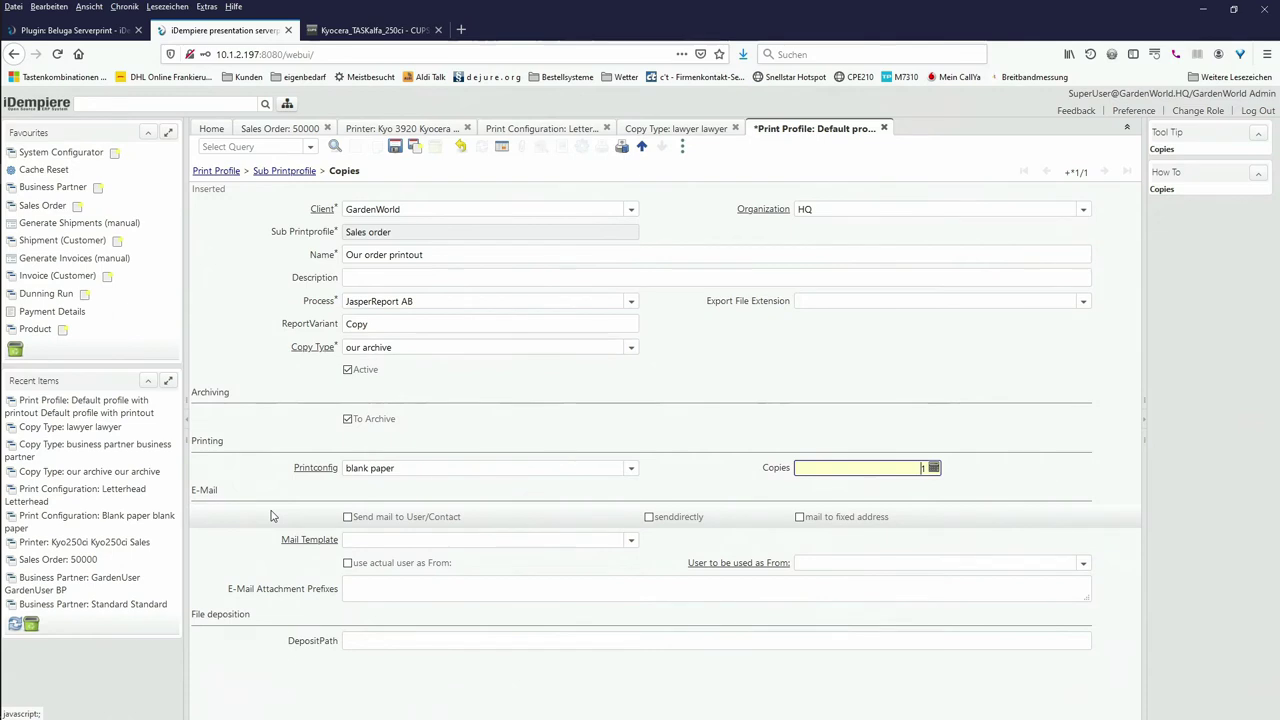
# Step: Use the Order Confirmation mail template, sent directly from GardenAdmin
pyautogui.click(632, 541)
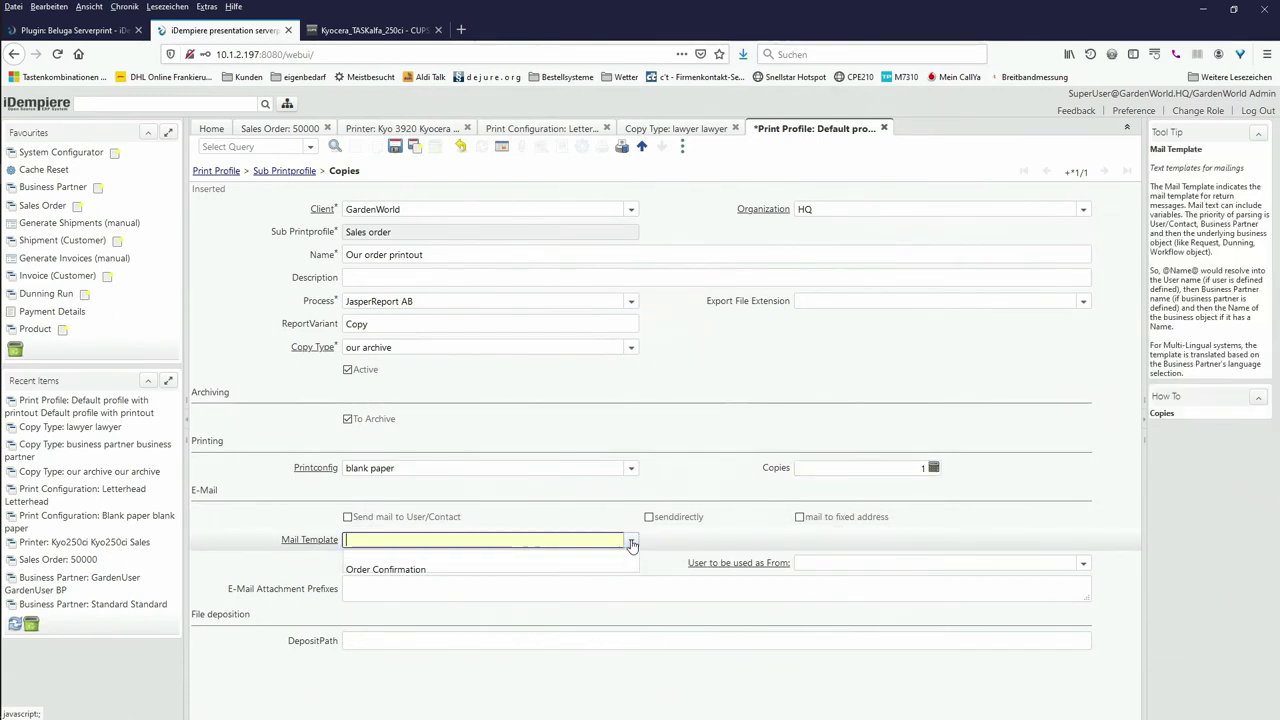
pyautogui.click(494, 571)
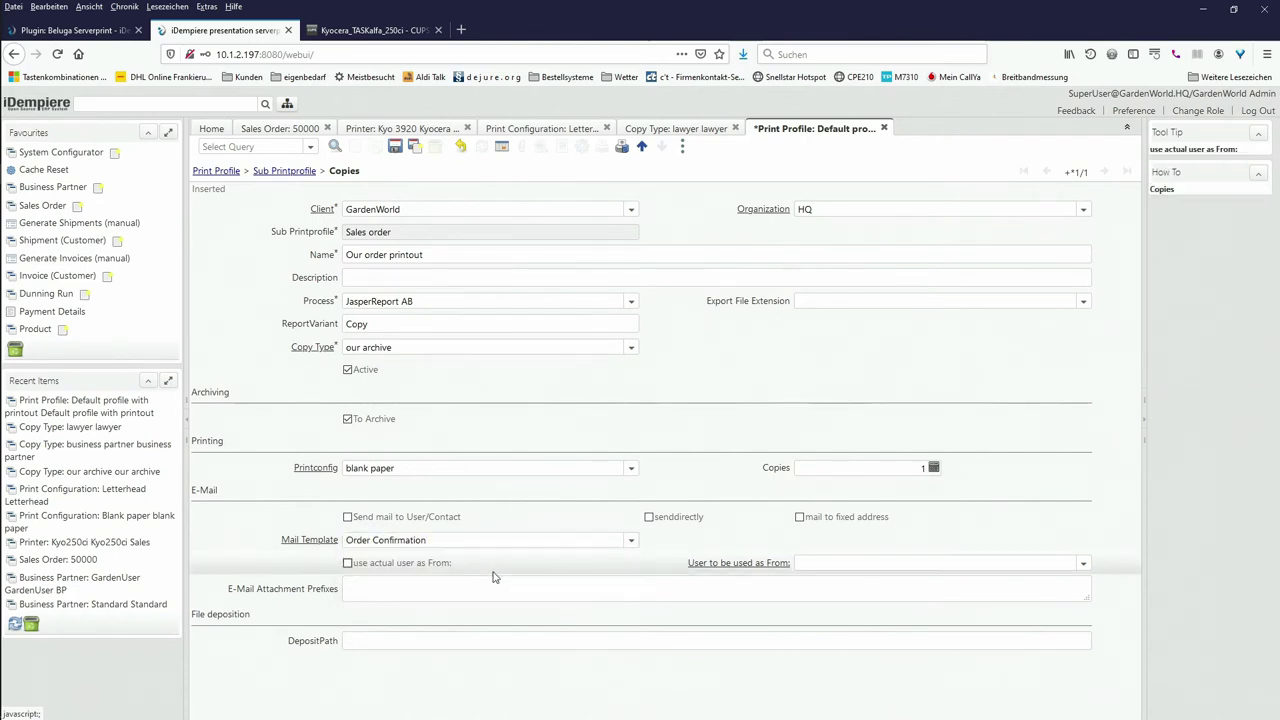
pyautogui.click(650, 519)
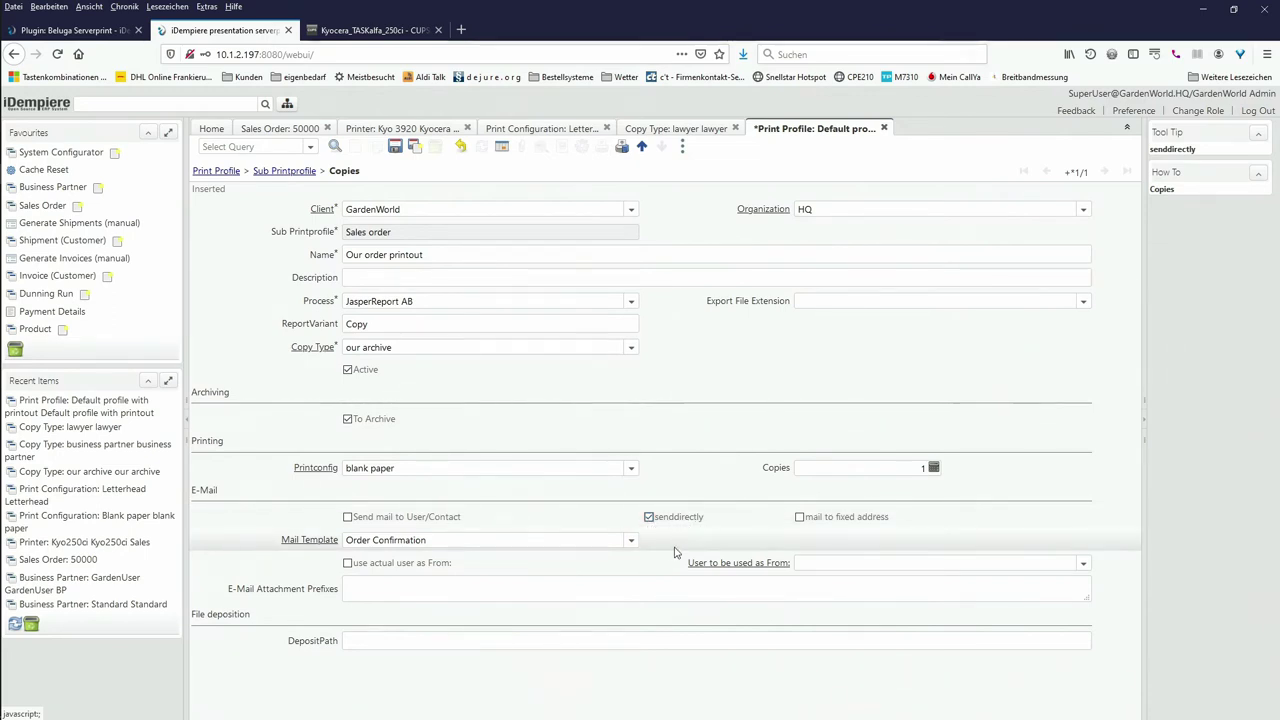
pyautogui.click(1083, 565)
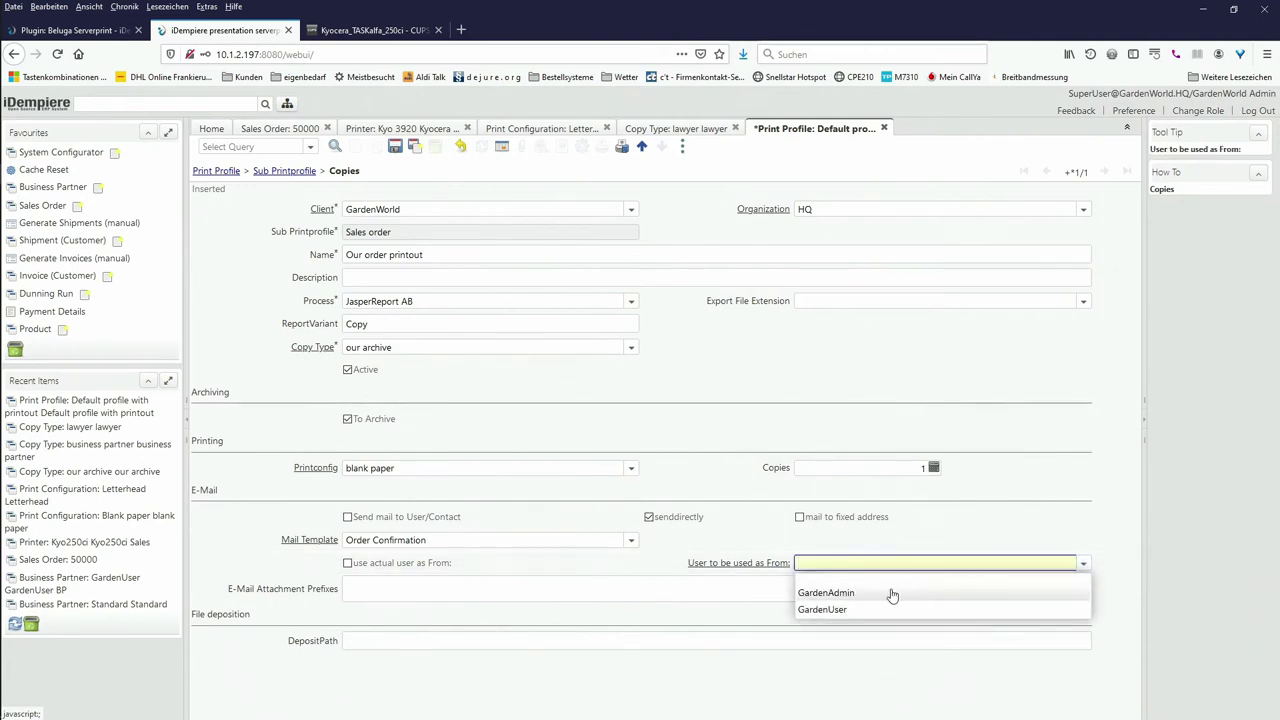
pyautogui.click(826, 593)
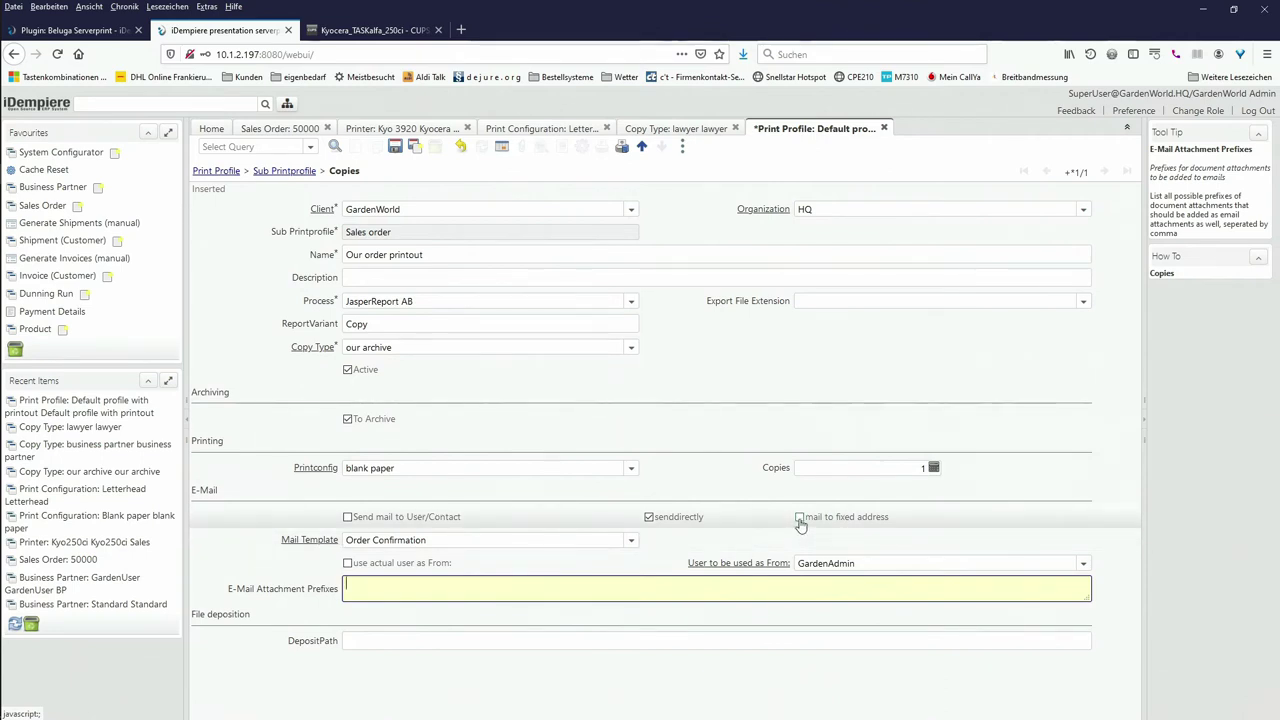
# Step: Mail the copy to a fixed recipient address, enter that e-mail address, and save the copy
pyautogui.click(800, 519)
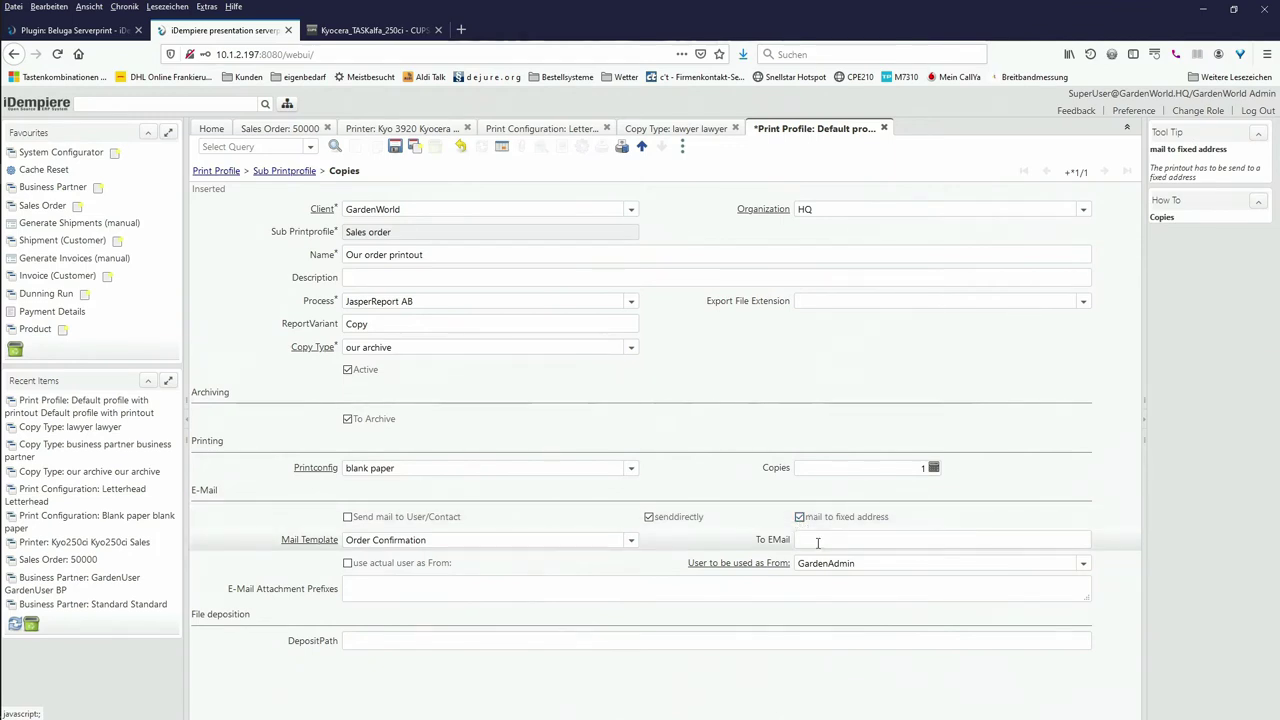
pyautogui.click(818, 543)
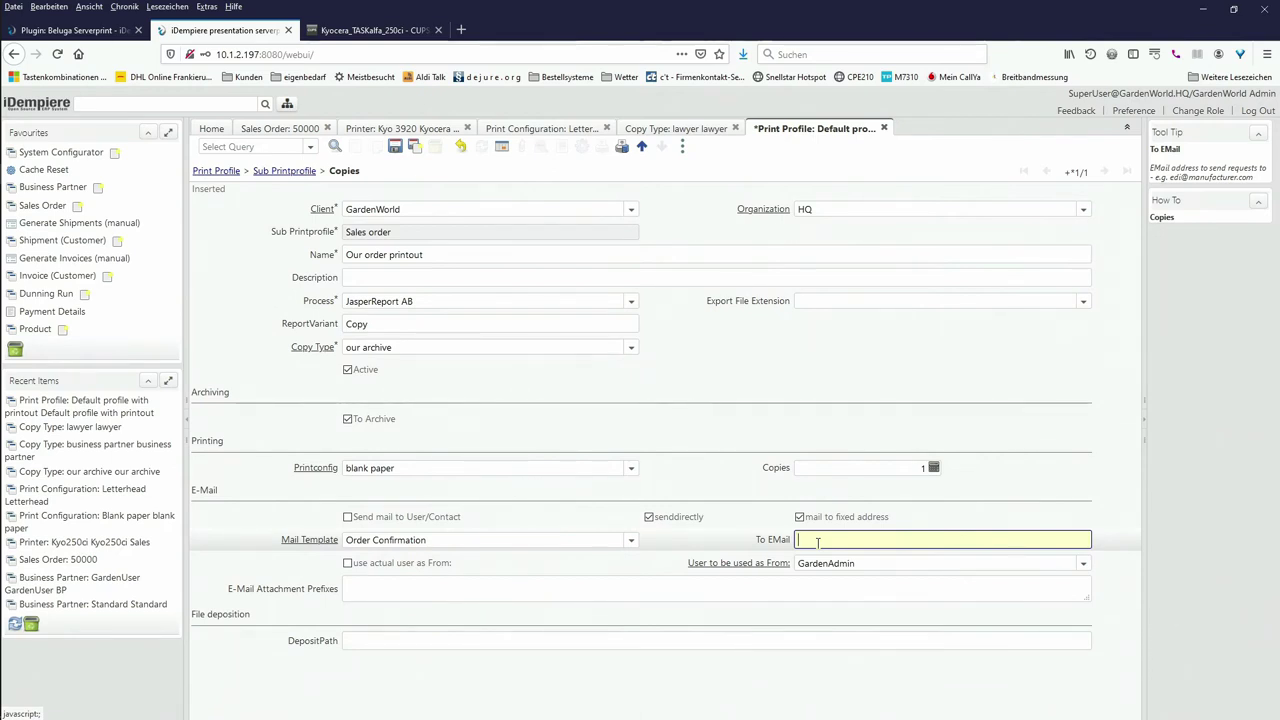
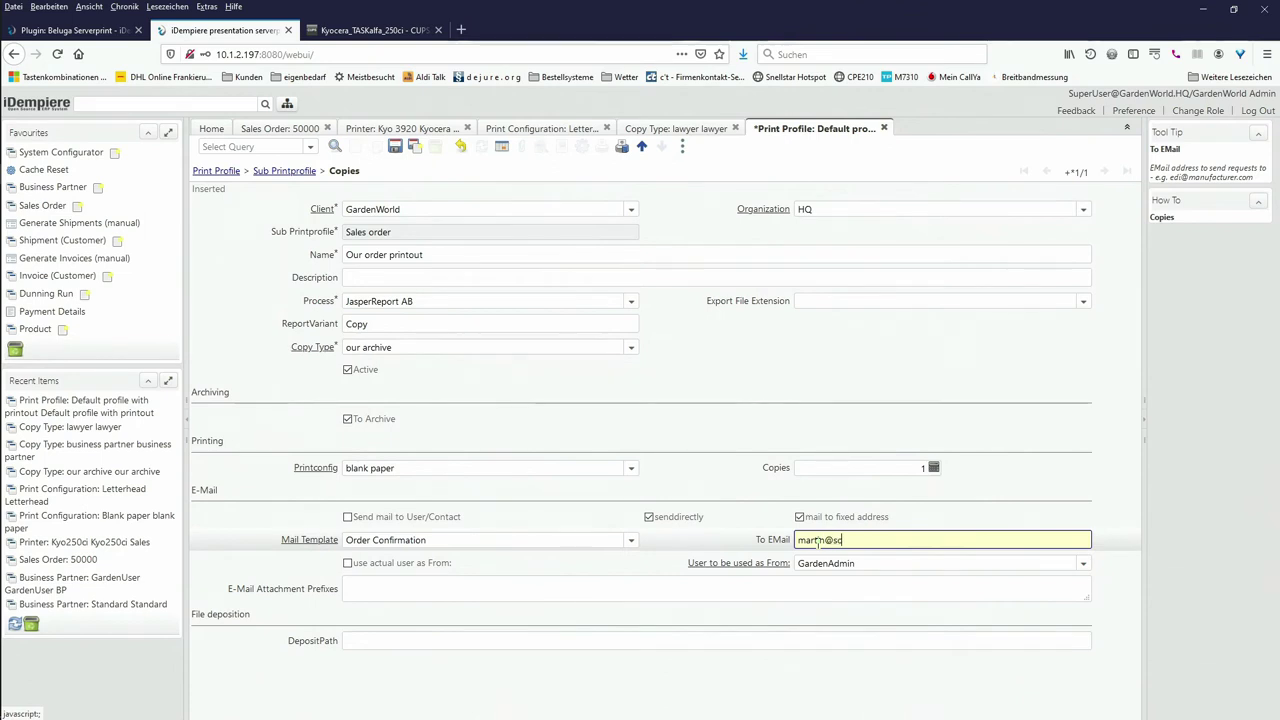
pyautogui.click(395, 147)
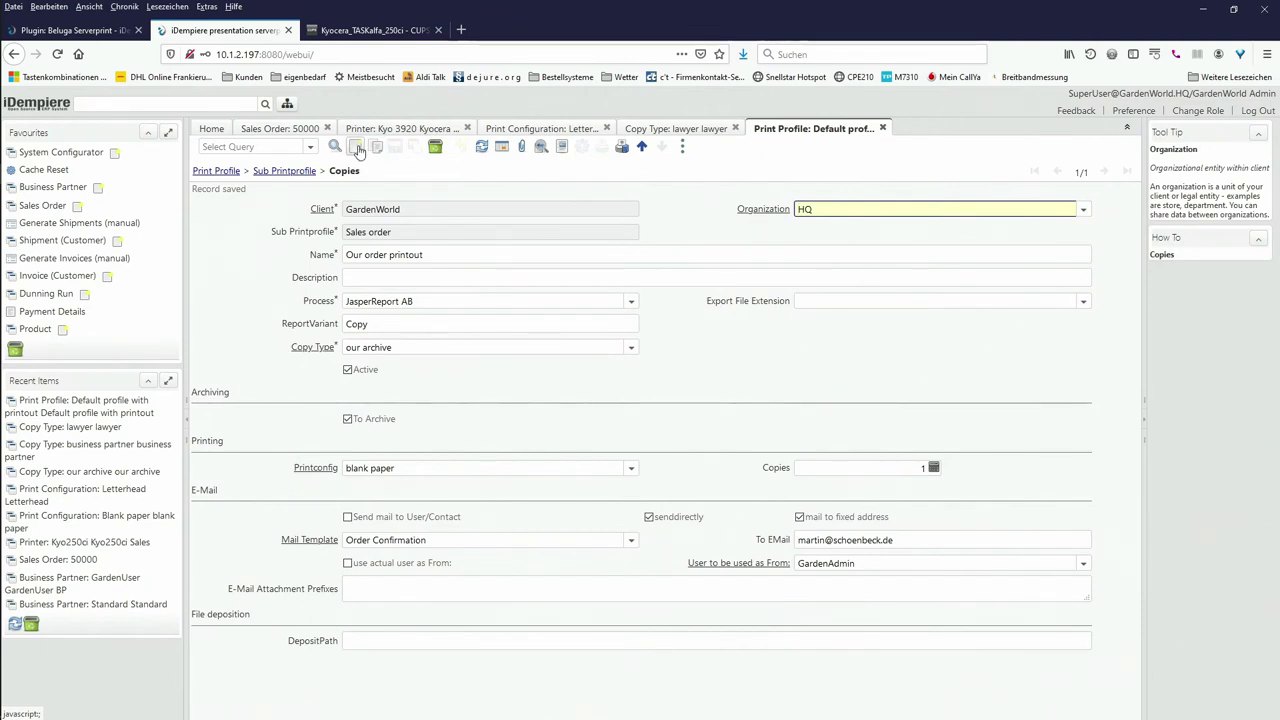
pyautogui.click(357, 148)
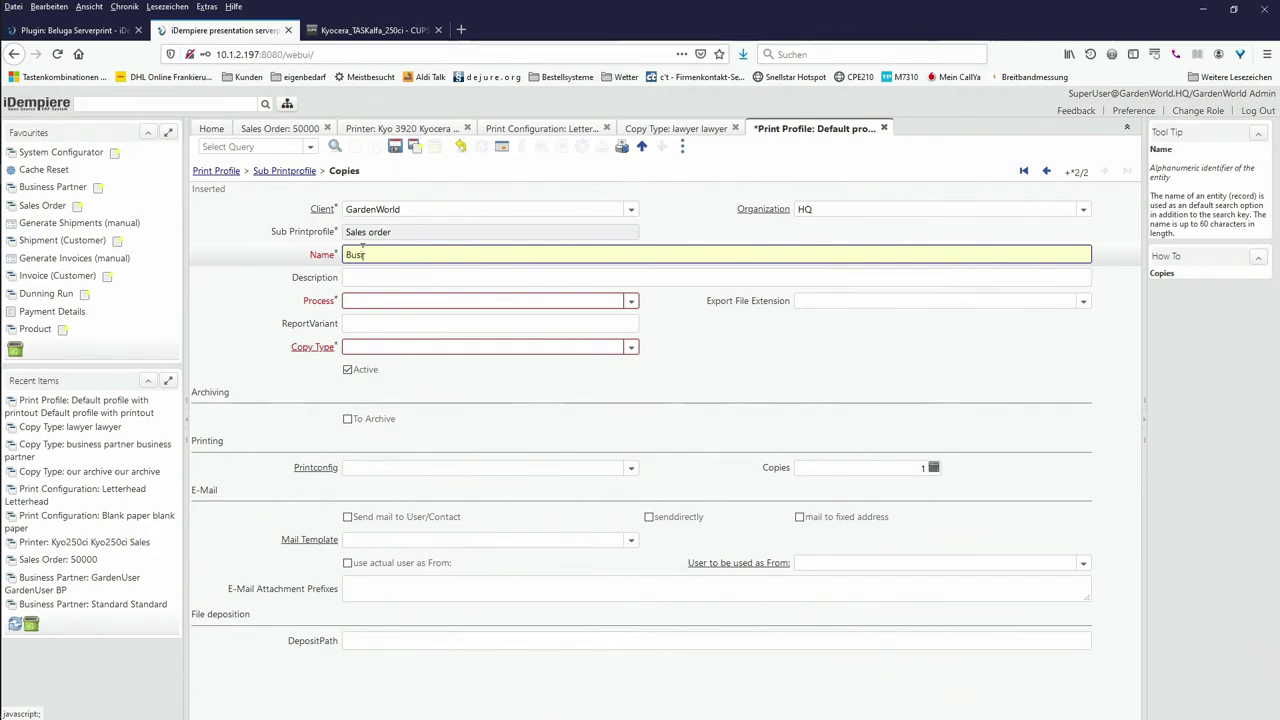
# Step: Name the new copy 'Business Partner' with process JasperReport AB and copy type business partner
pyautogui.write('iness Partner')
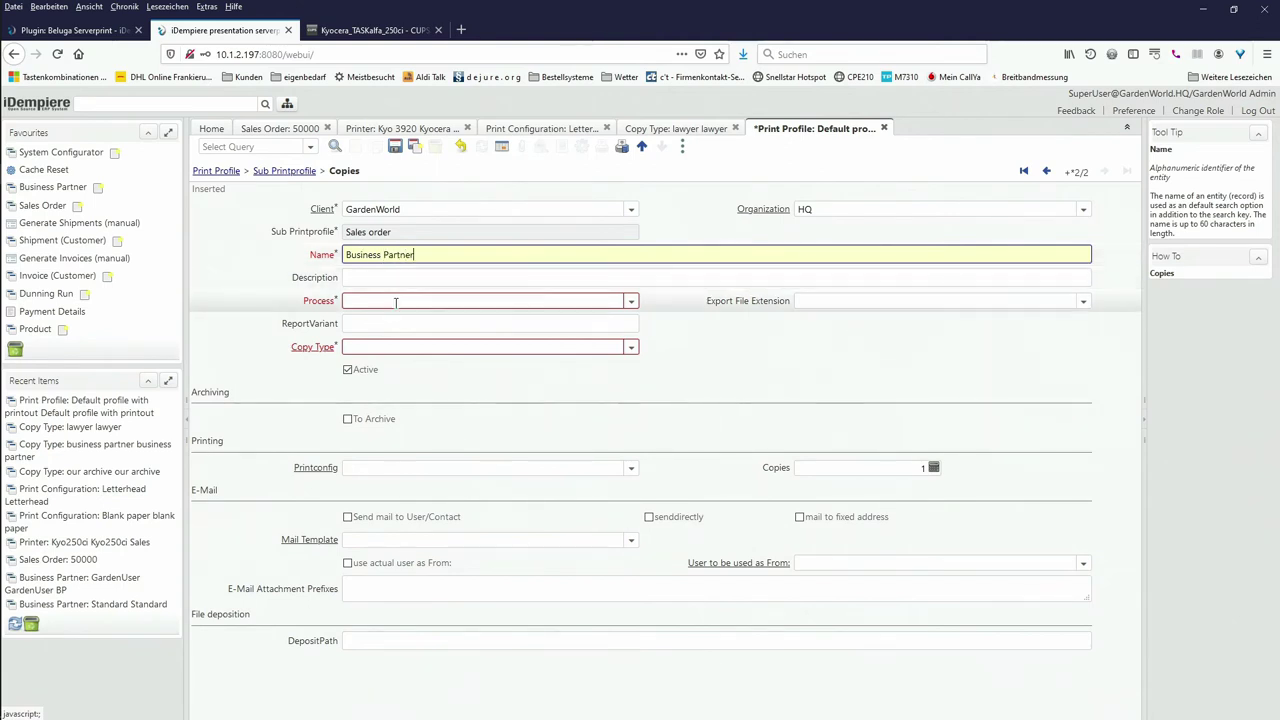
pyautogui.click(630, 301)
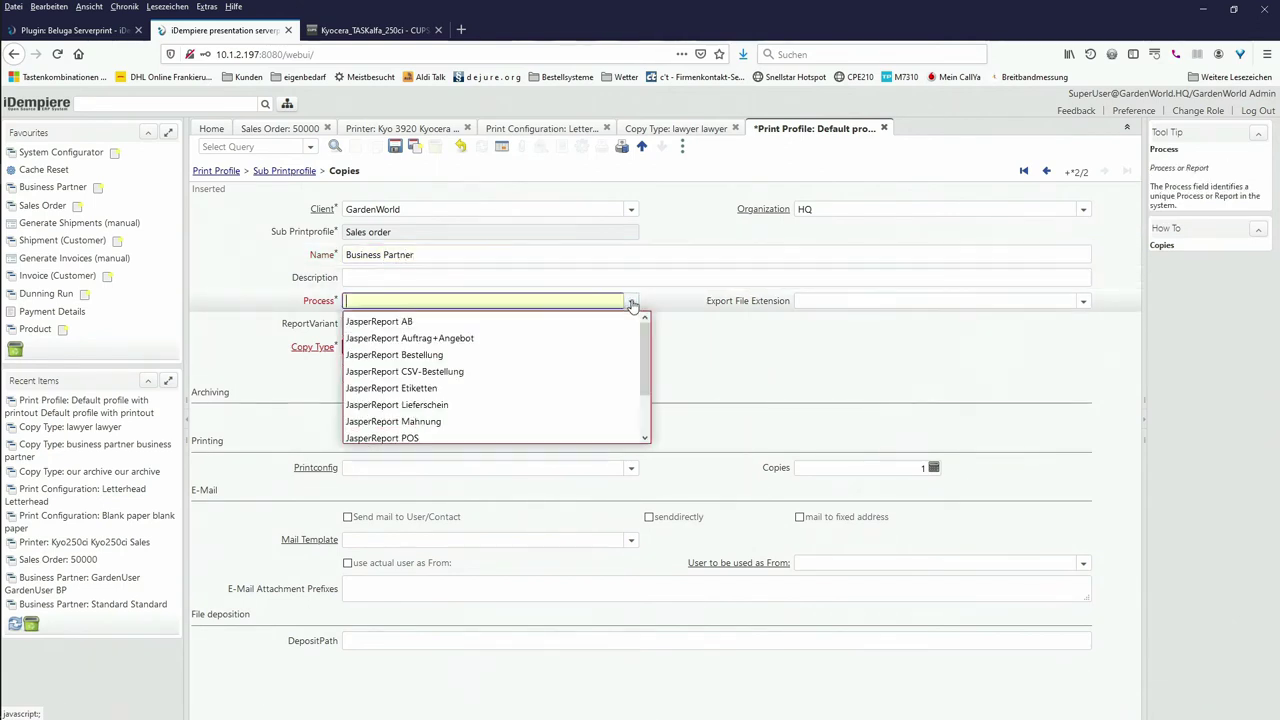
pyautogui.click(510, 321)
pyautogui.click(457, 323)
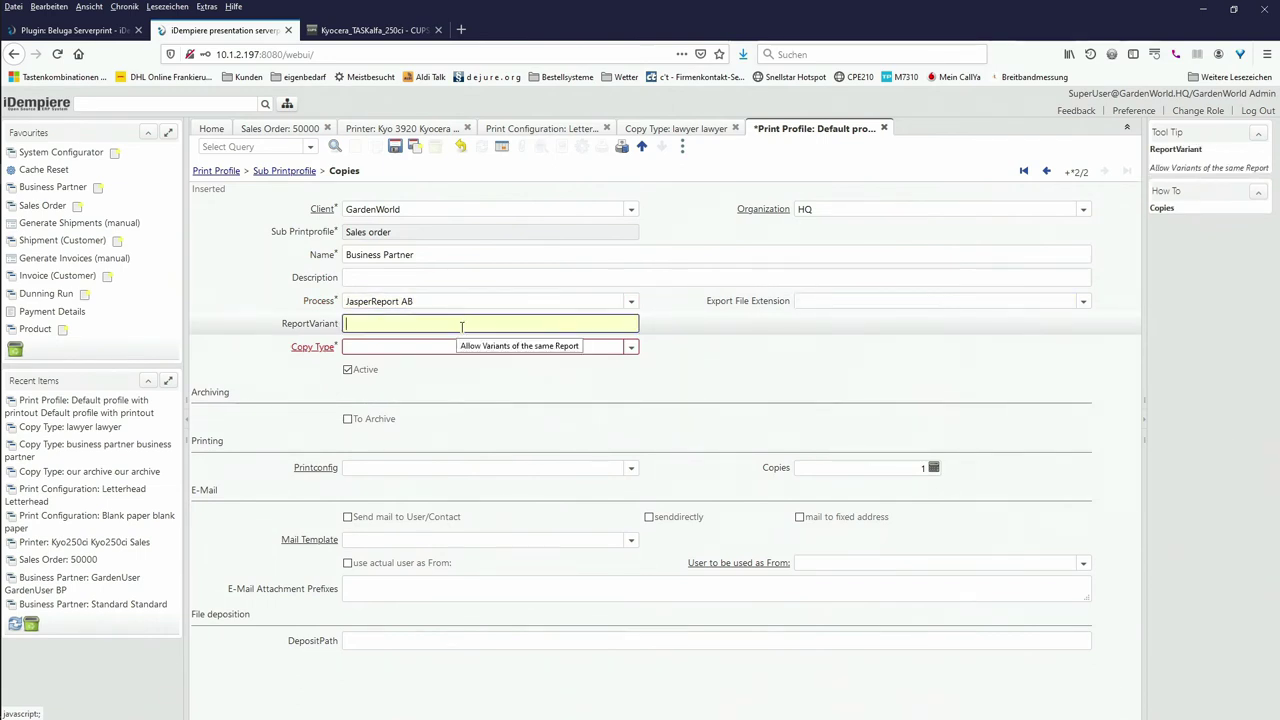
pyautogui.click(631, 346)
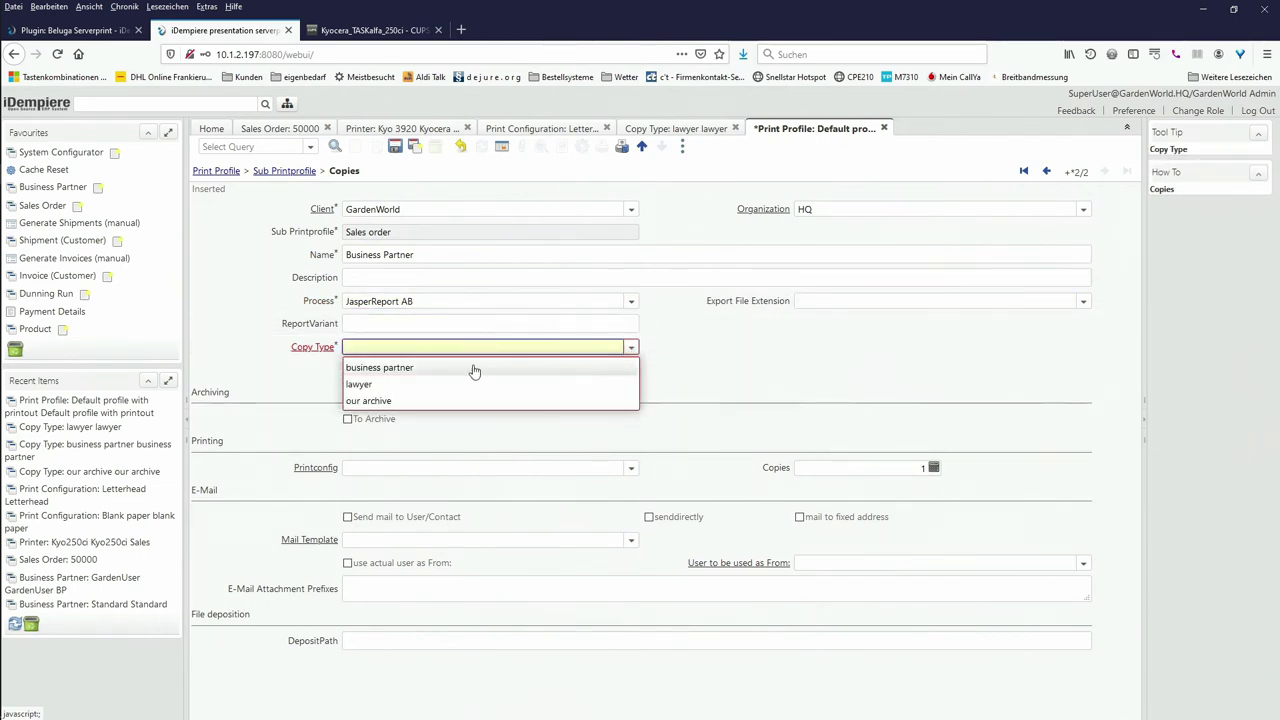
pyautogui.click(387, 368)
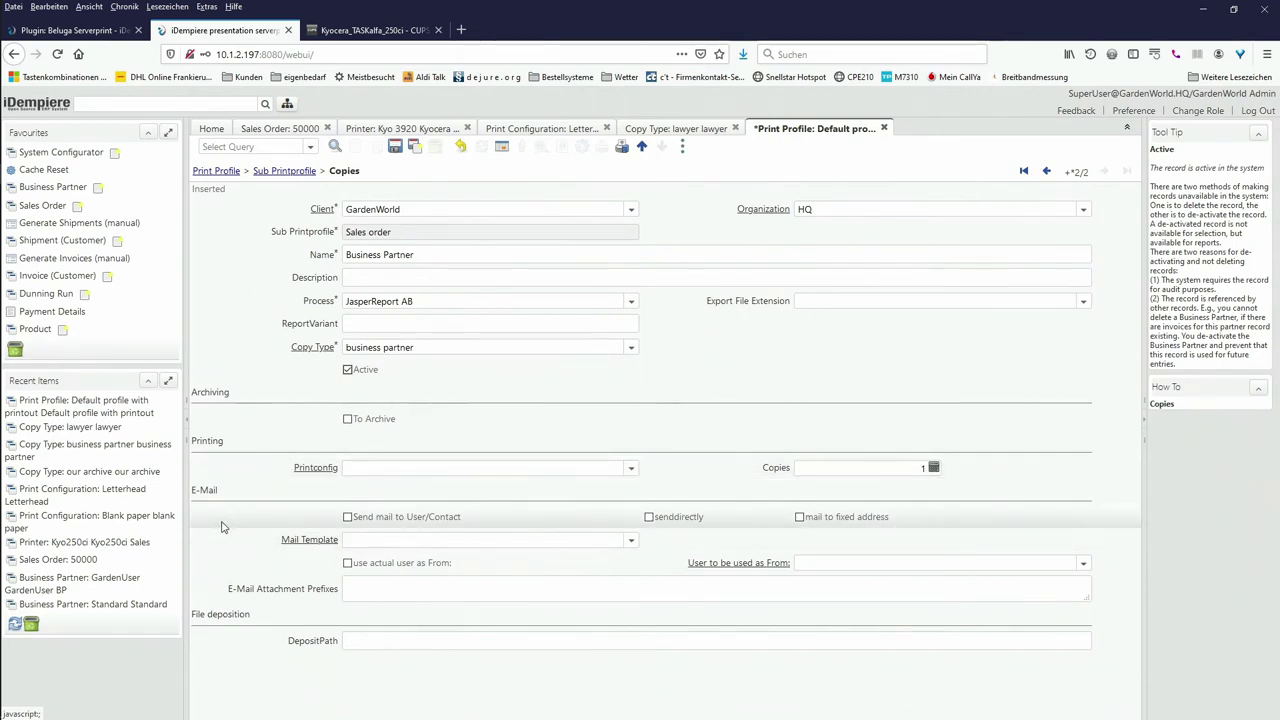
# Step: Mail the copy to the user/contact with Order Confirmation, sent from the actual user
pyautogui.click(348, 518)
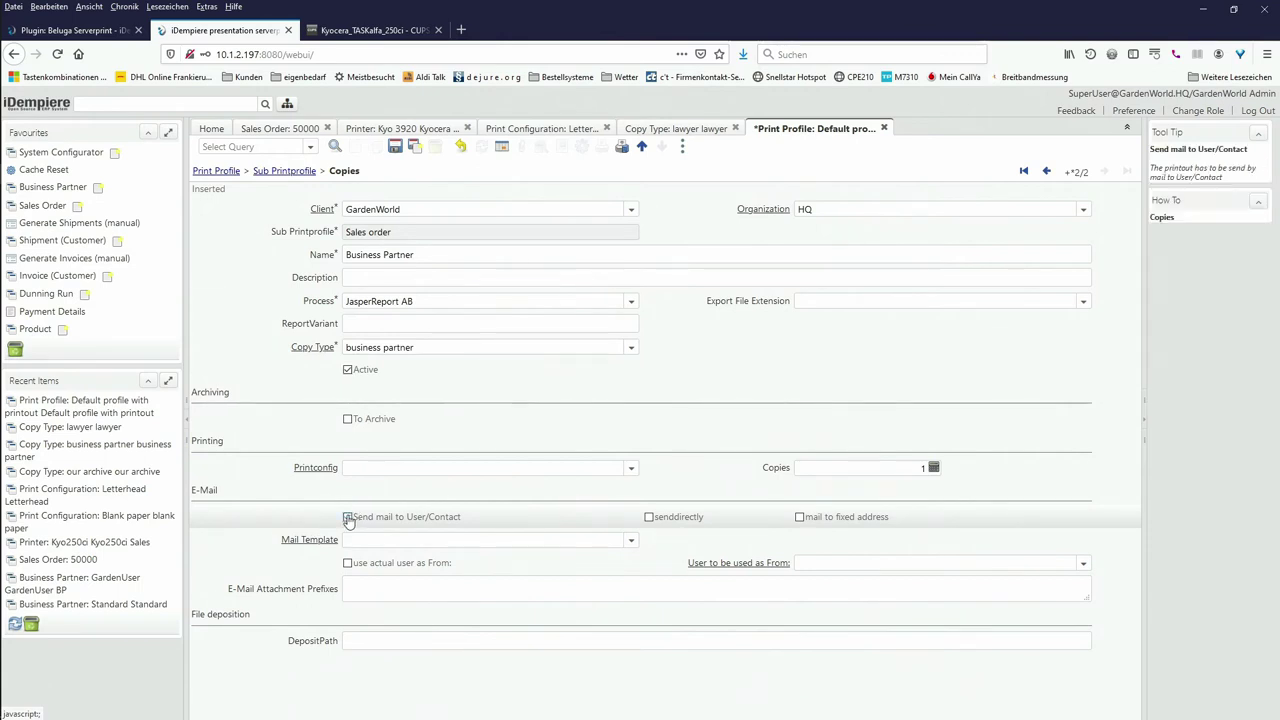
pyautogui.click(631, 540)
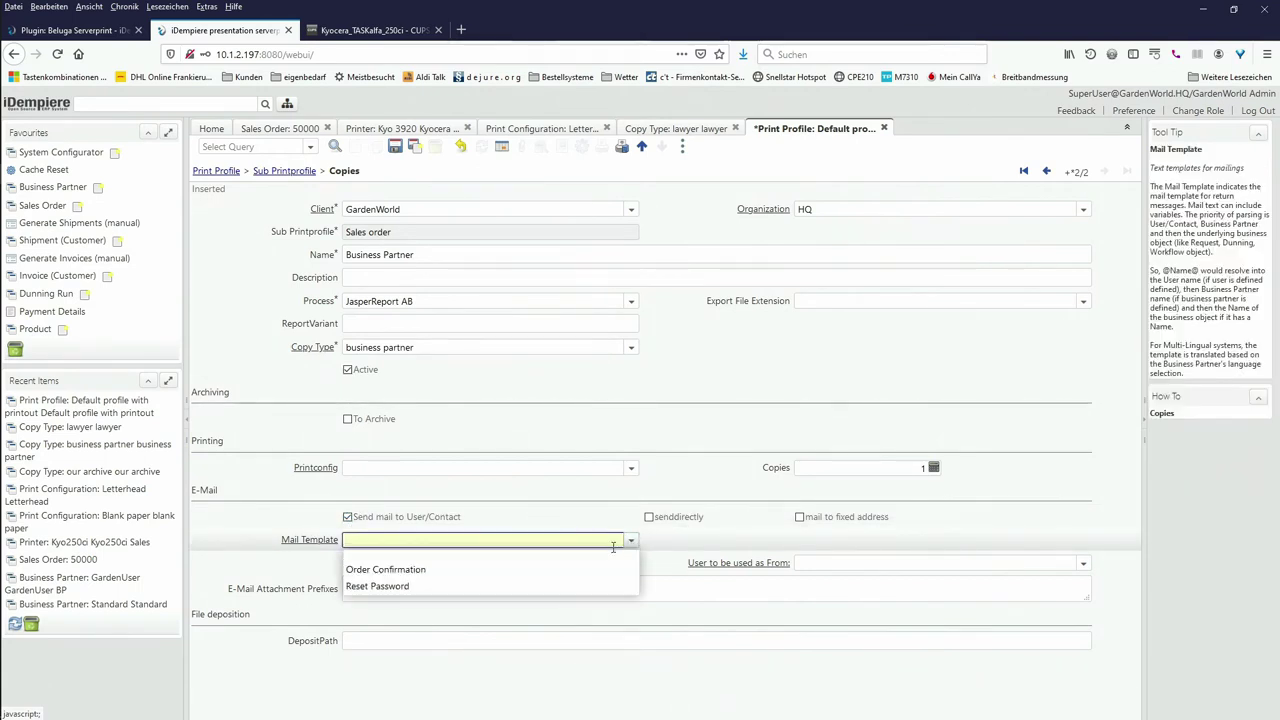
pyautogui.click(444, 570)
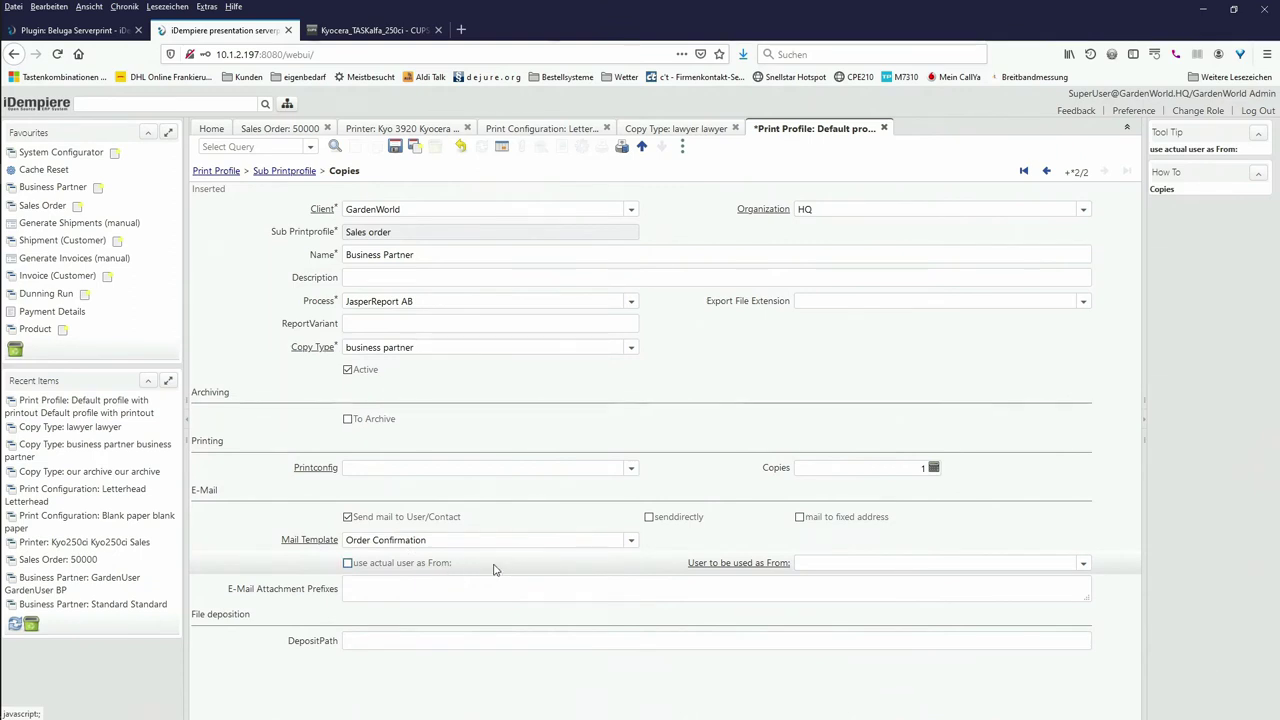
pyautogui.click(386, 566)
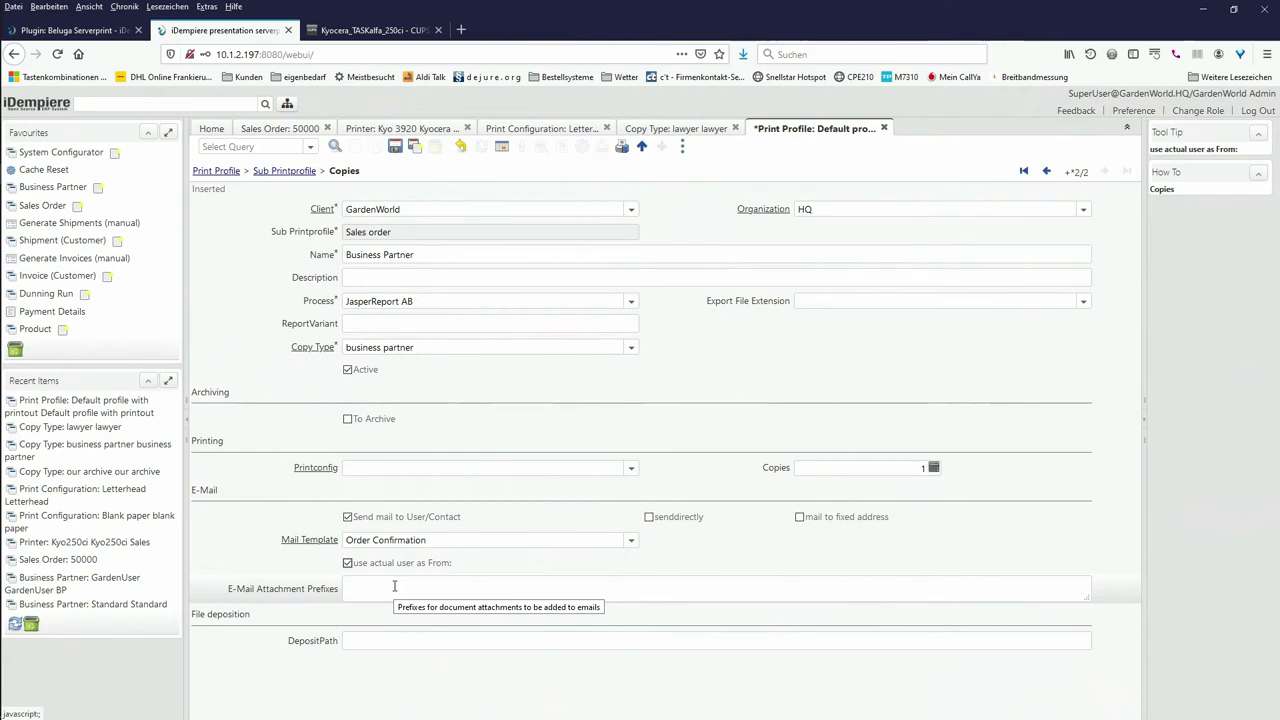
# Step: Set the attachment prefix to ORDER_ and return to the parent Print Profile record
pyautogui.click(394, 586)
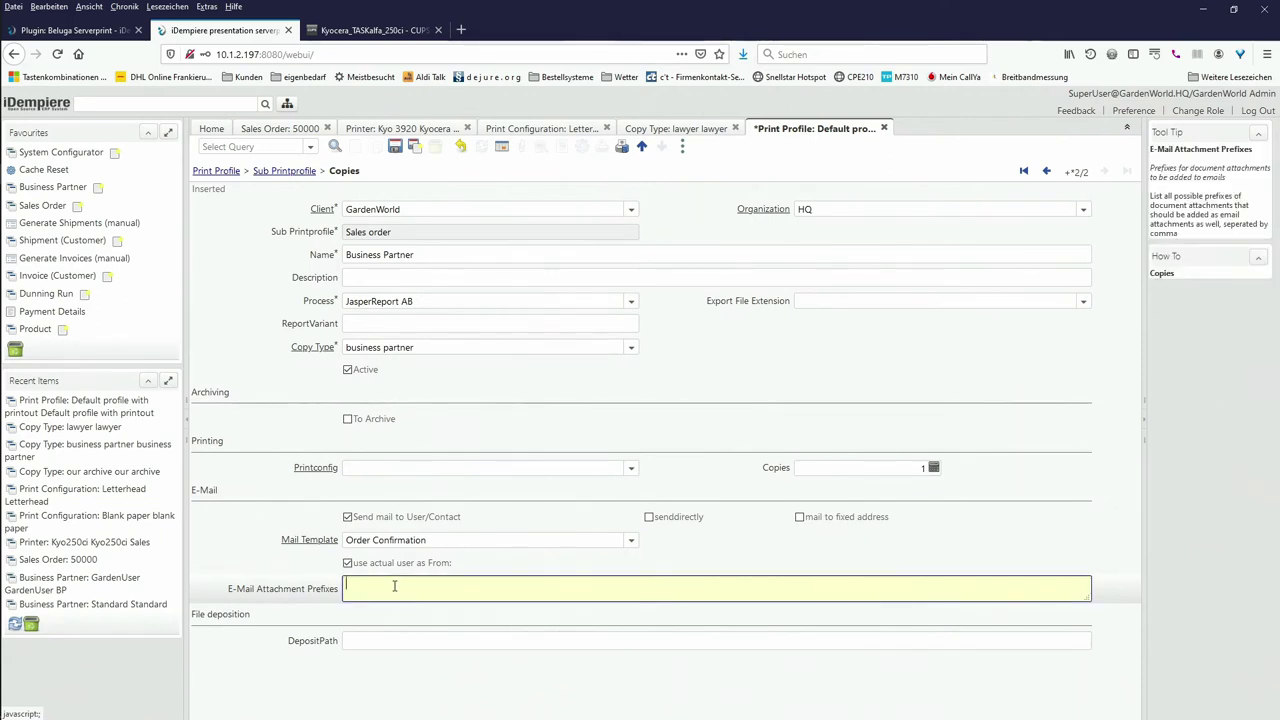
pyautogui.write('ORDER_')
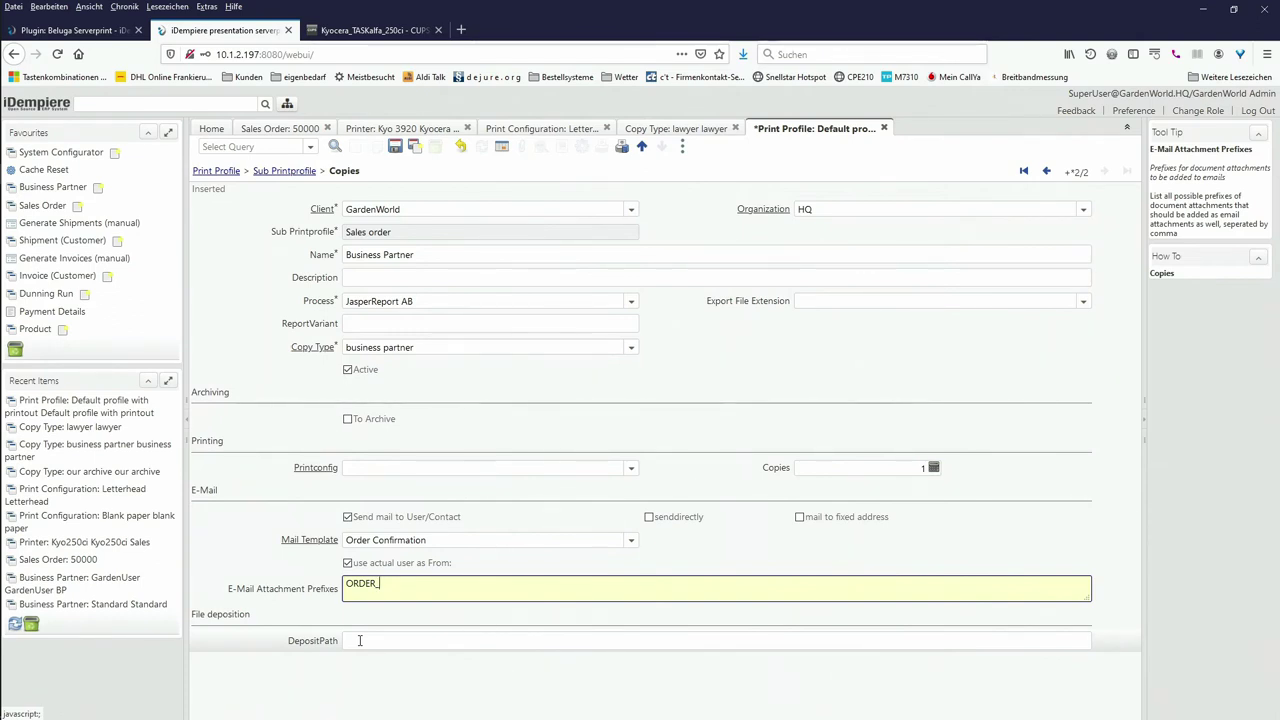
pyautogui.click(358, 640)
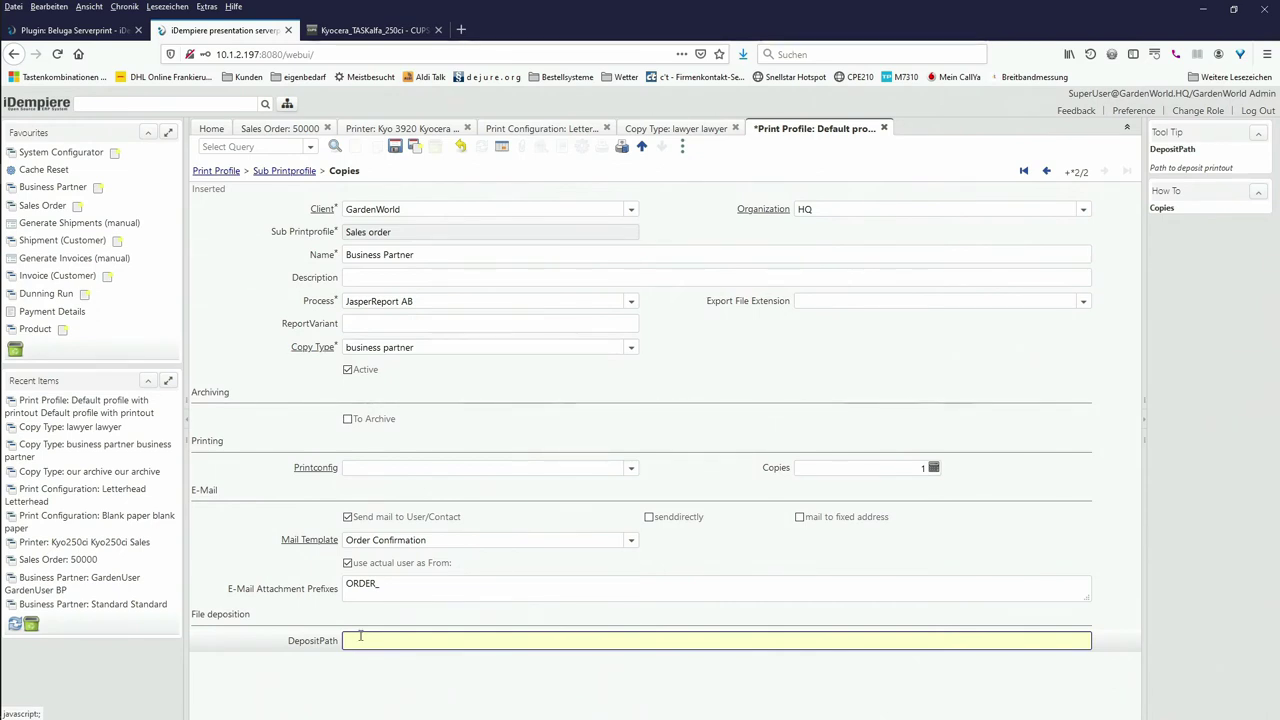
pyautogui.click(285, 172)
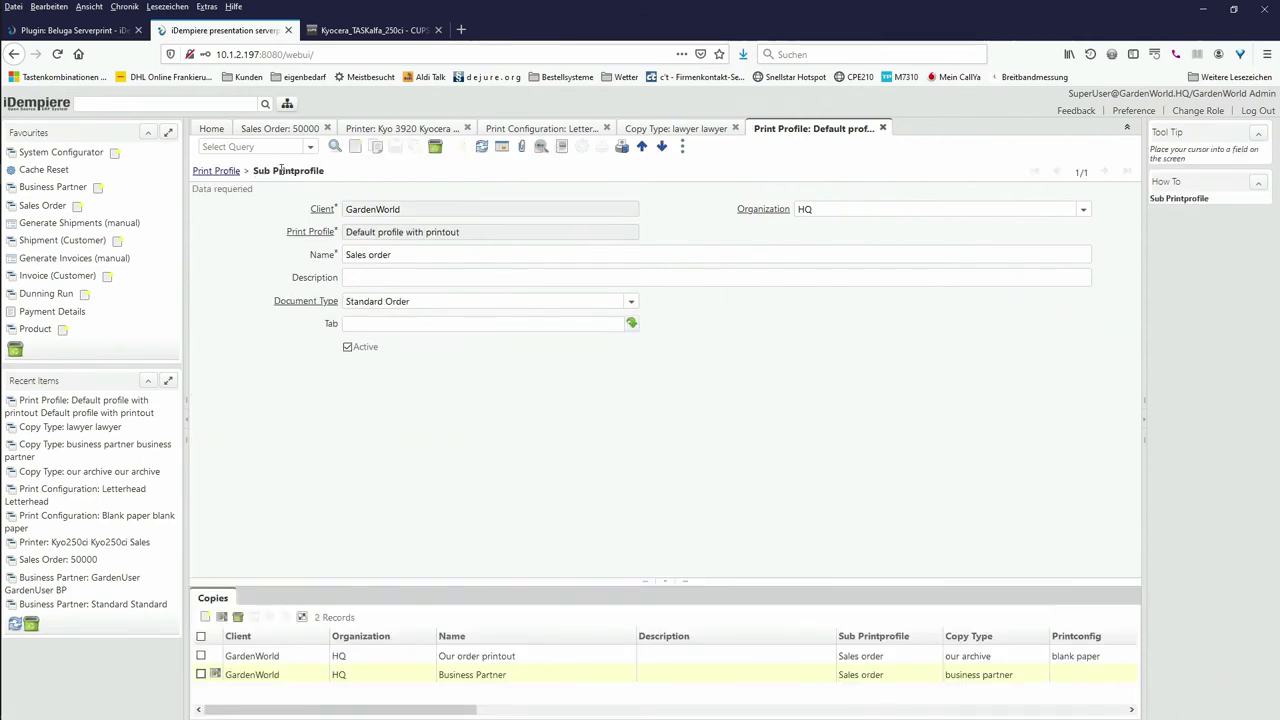
pyautogui.click(210, 171)
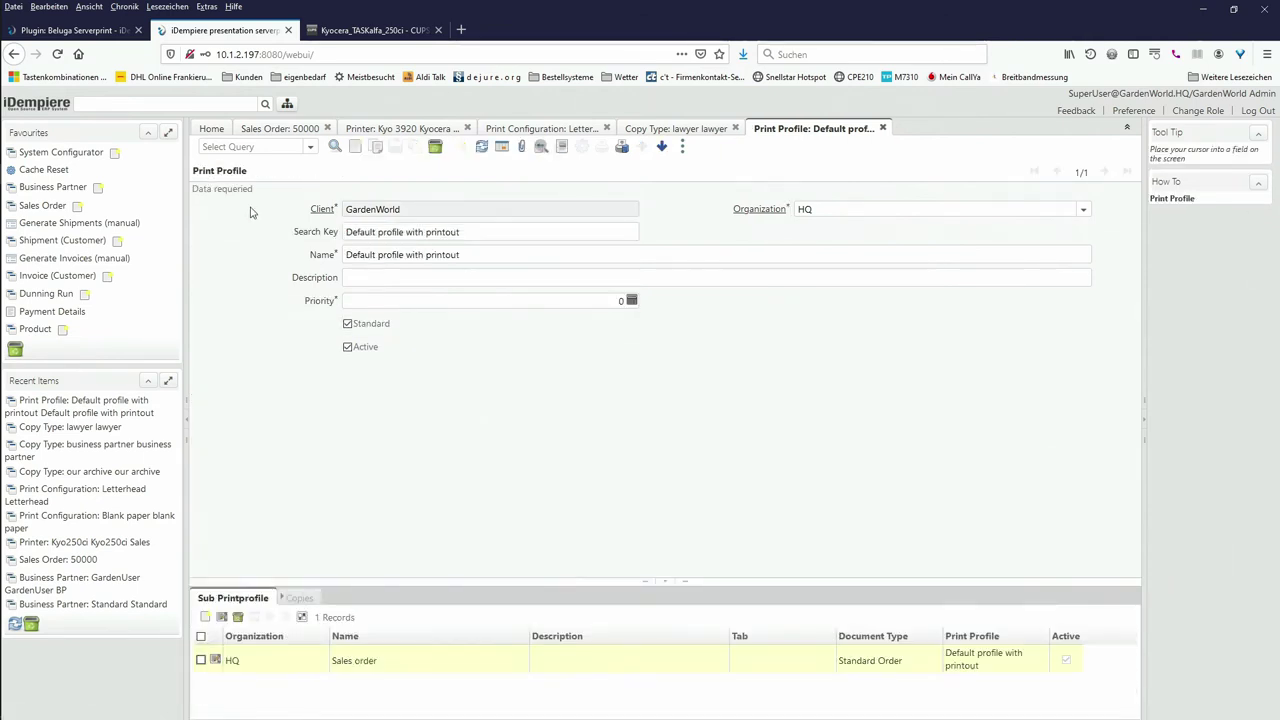
# Step: Replace 'printout' with 'e-mail' in name and search key, giving 'Default profile with e-mail', and save
pyautogui.doubleClick(450, 255)
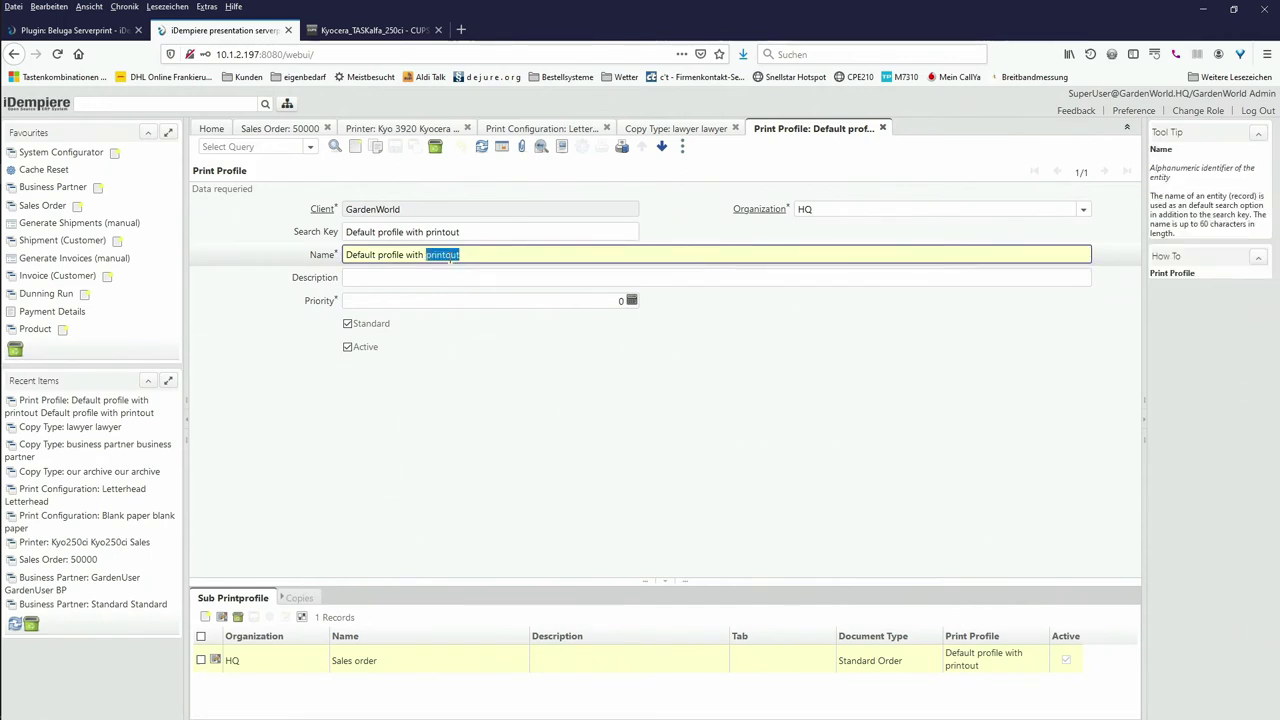
pyautogui.write('e-mail')
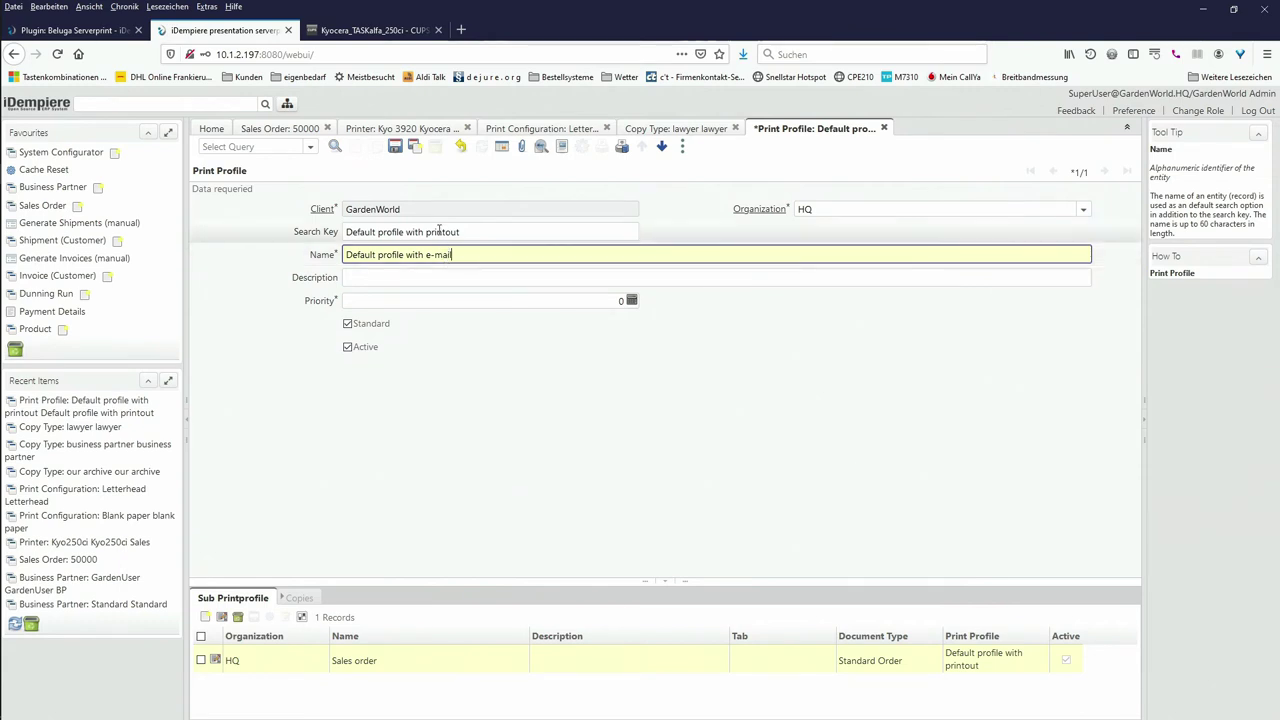
pyautogui.doubleClick(438, 231)
pyautogui.write('e-mail')
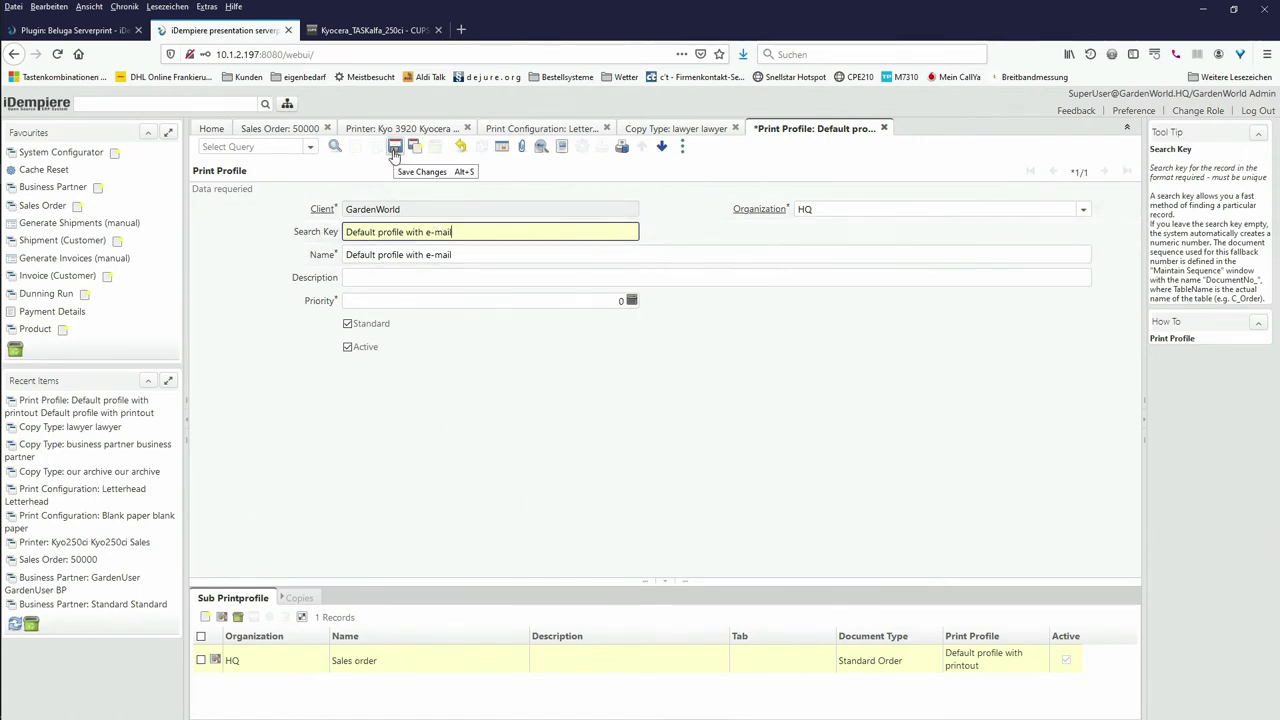
pyautogui.click(394, 149)
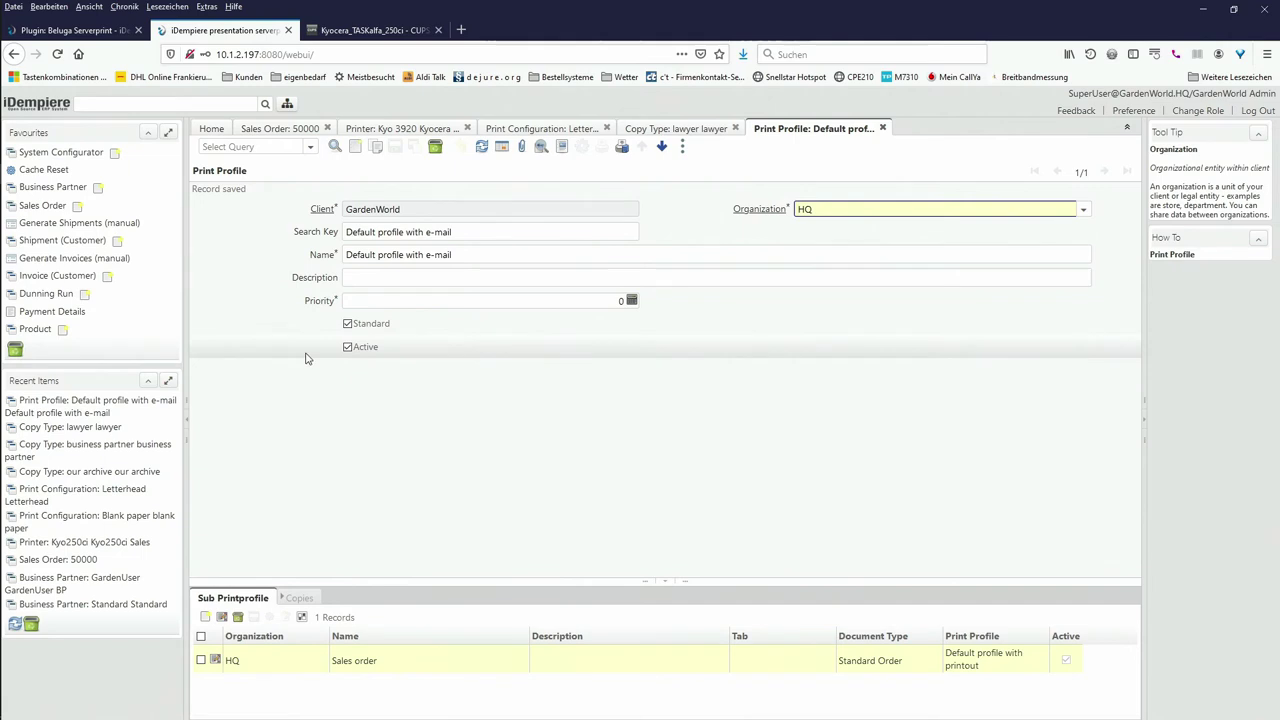
# Step: Inspect the profile's Sales order sub print profile and its Business Partner copy details
pyautogui.click(274, 135)
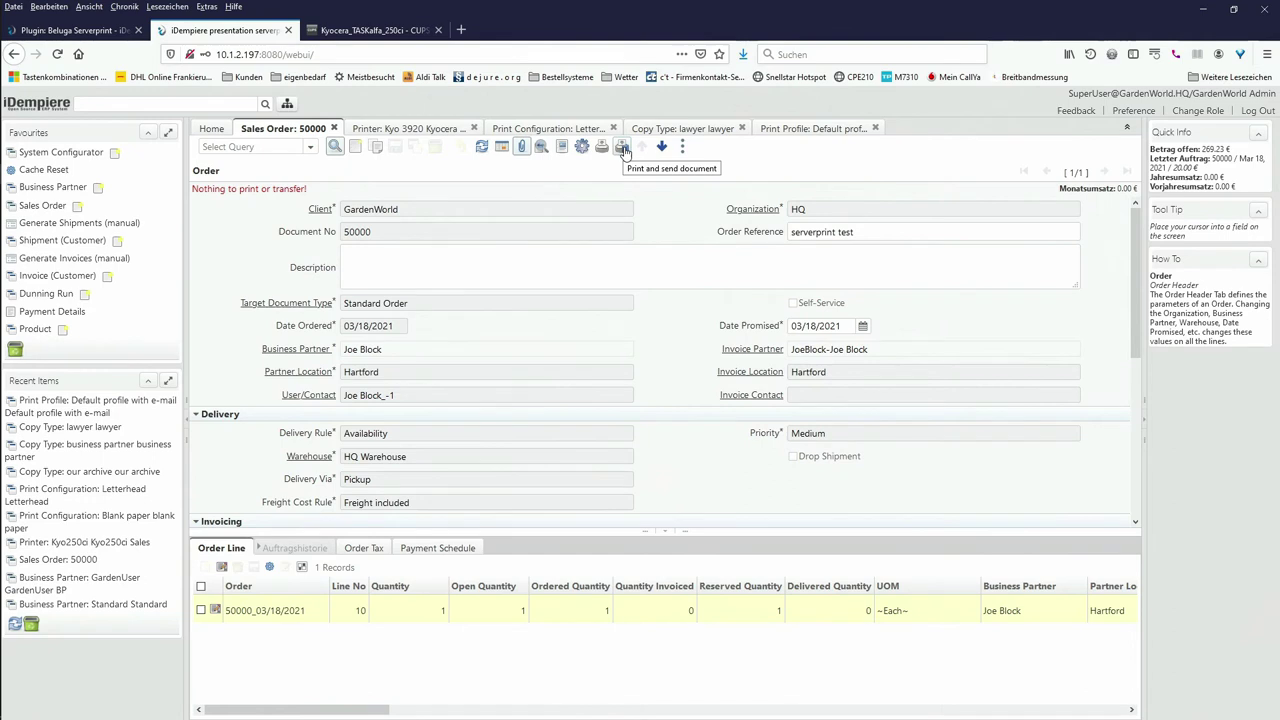
pyautogui.click(800, 131)
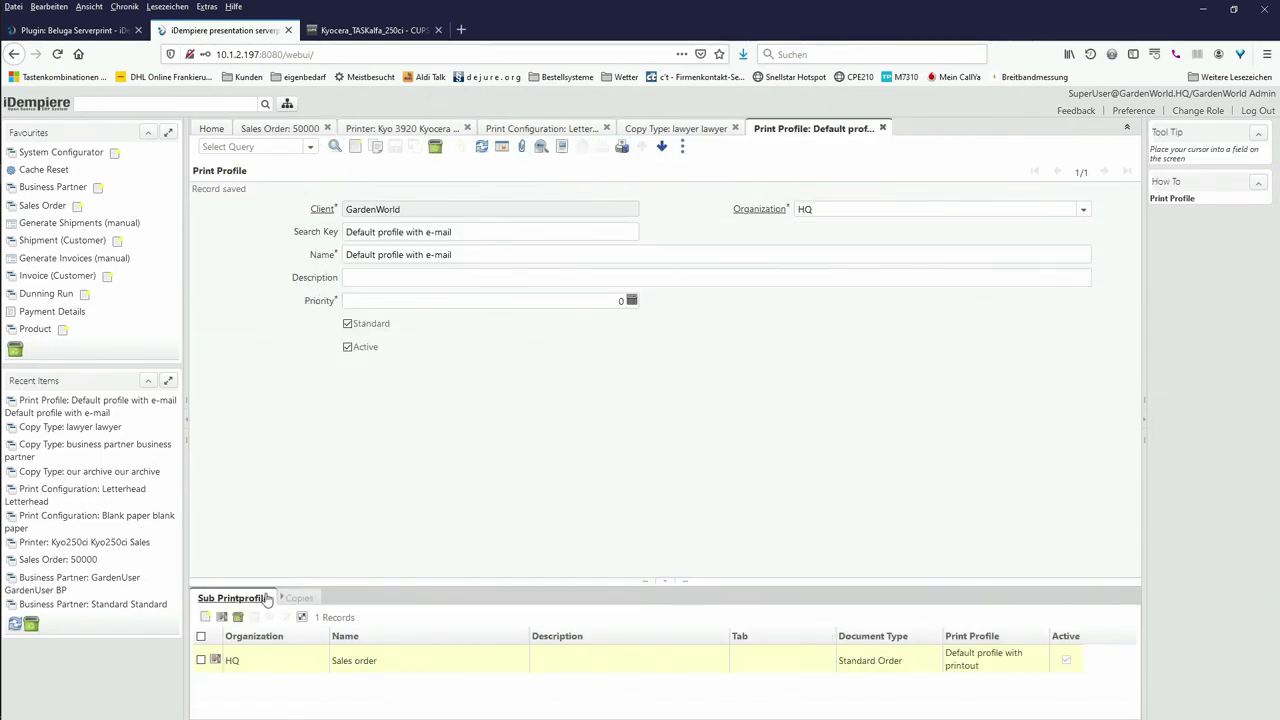
pyautogui.click(242, 600)
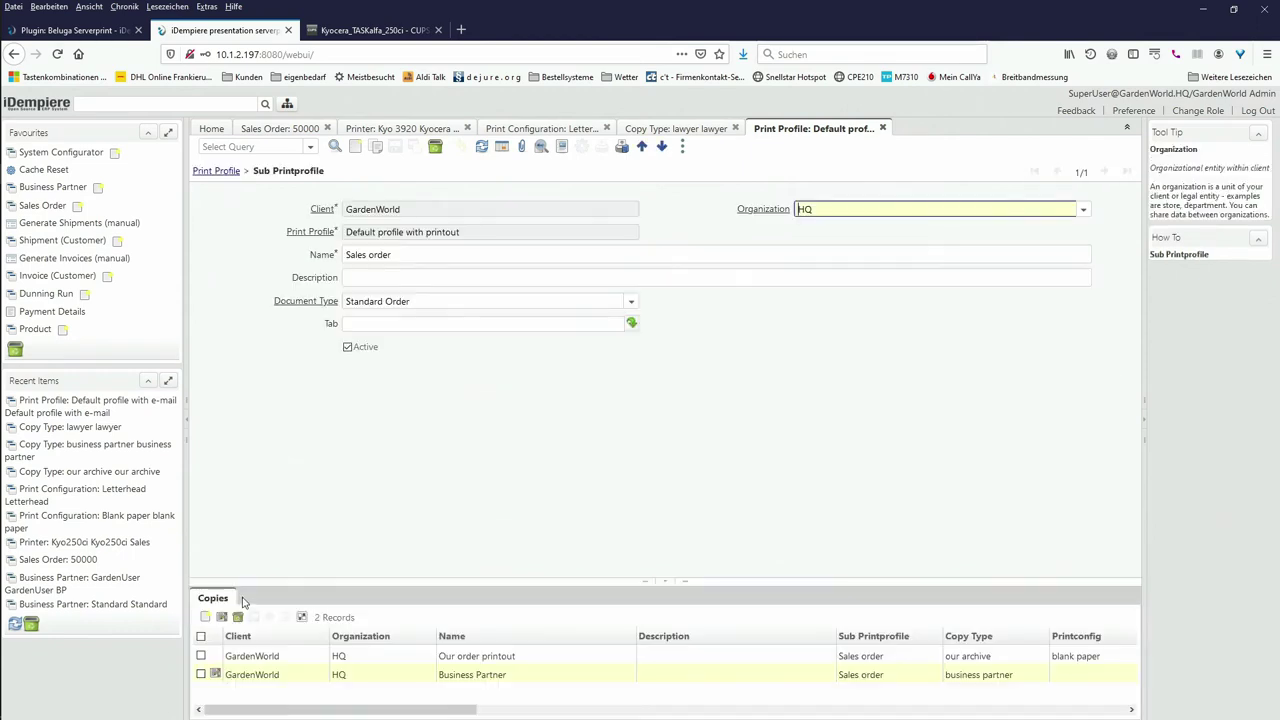
pyautogui.click(220, 600)
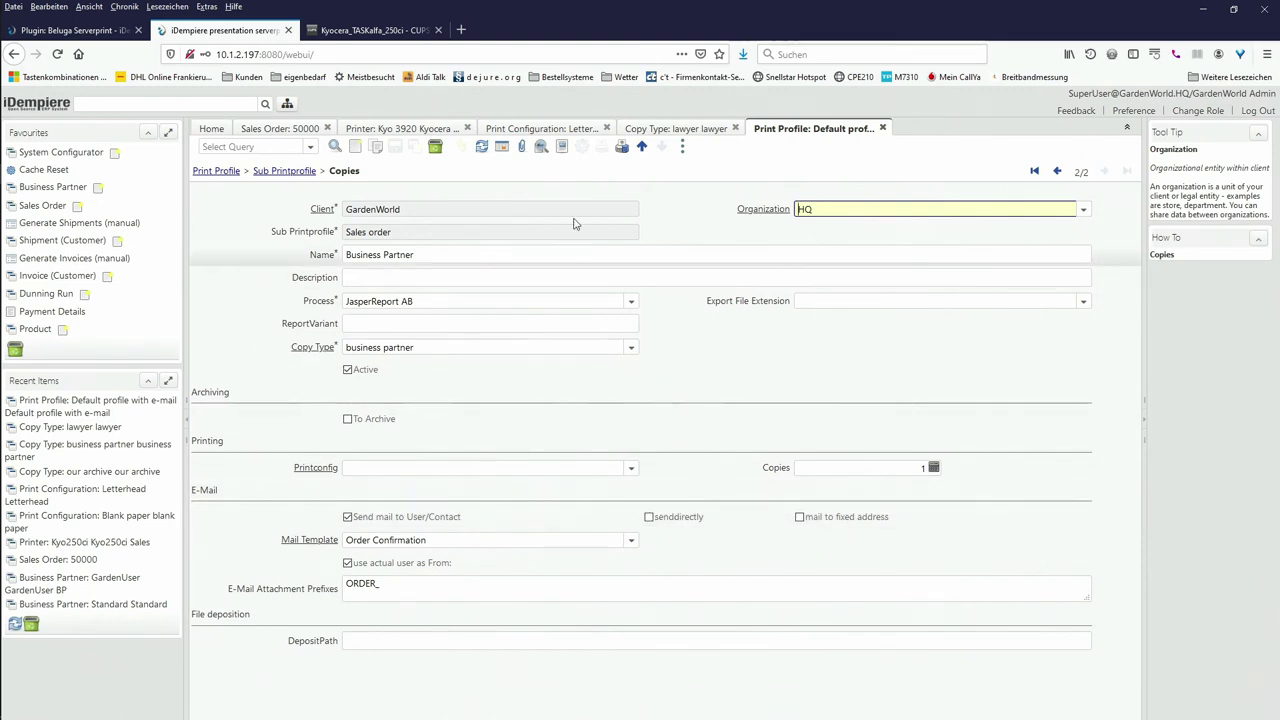
# Step: Refresh sales order 50000 and start printing and e-mailing its document
pyautogui.click(283, 131)
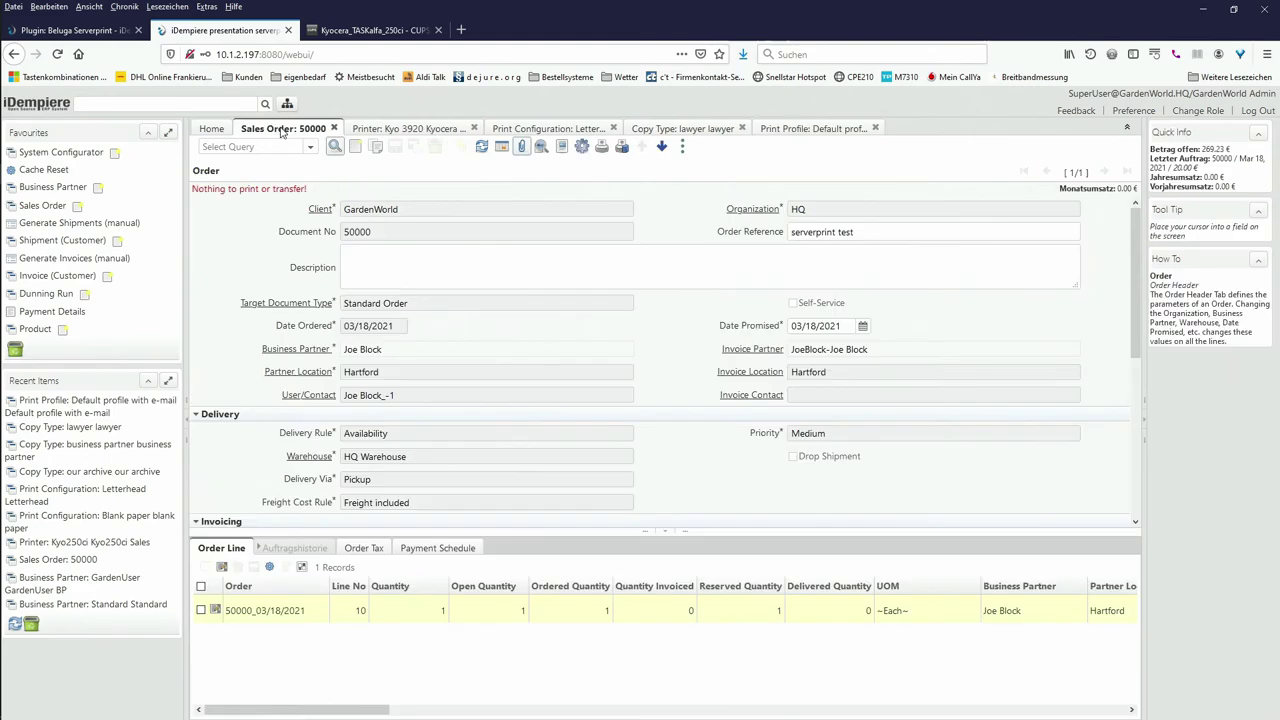
pyautogui.click(620, 147)
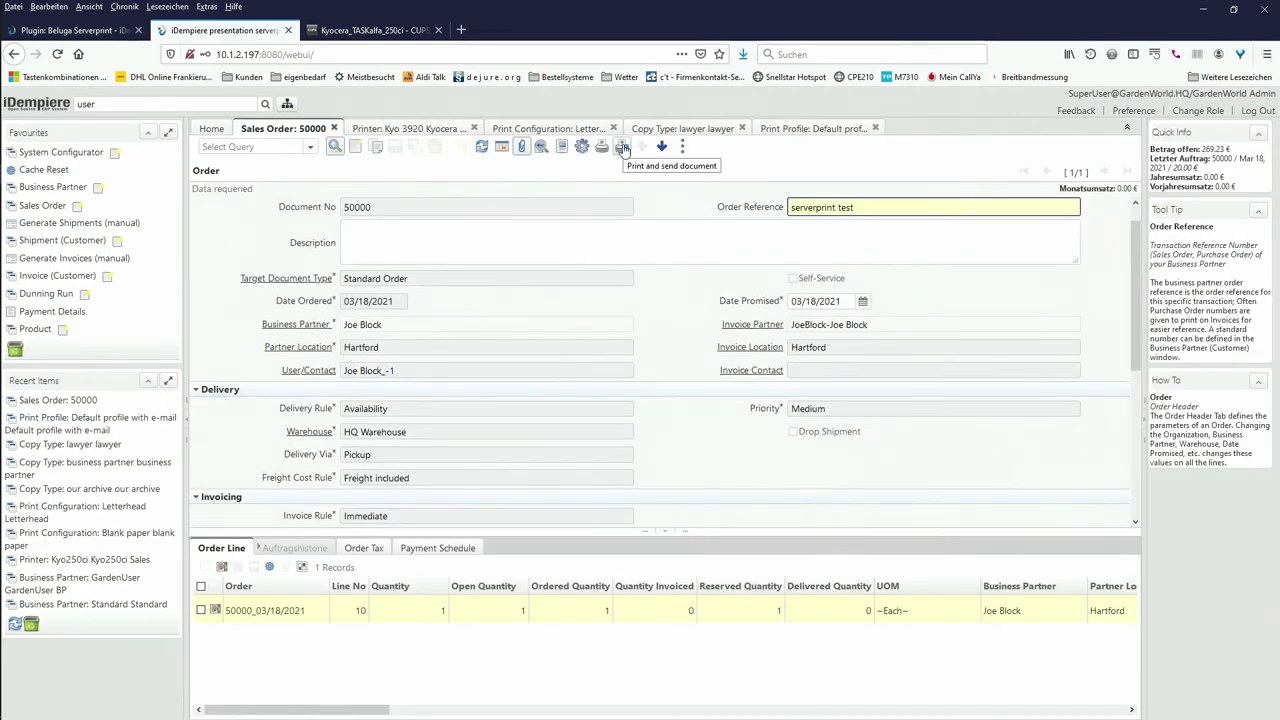
pyautogui.click(622, 148)
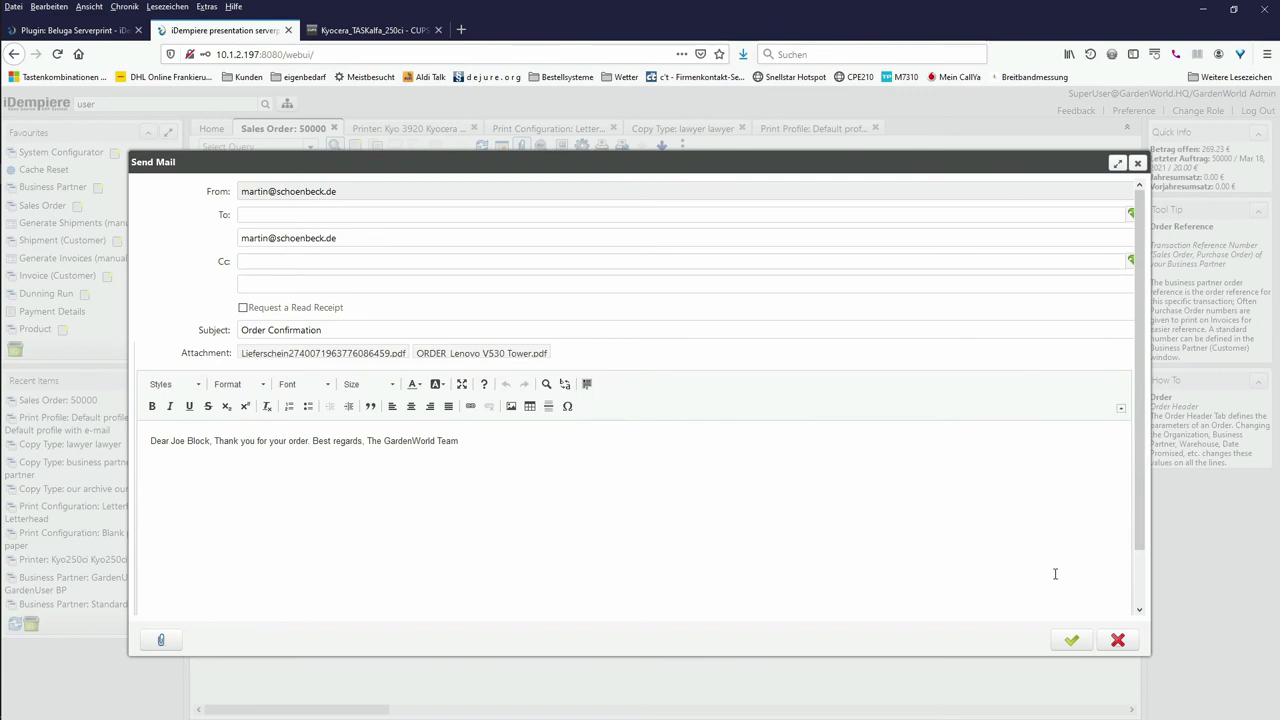
# Step: Send the order 50000 confirmation mail, then dismiss the 'Message not sent' error
pyautogui.click(1072, 641)
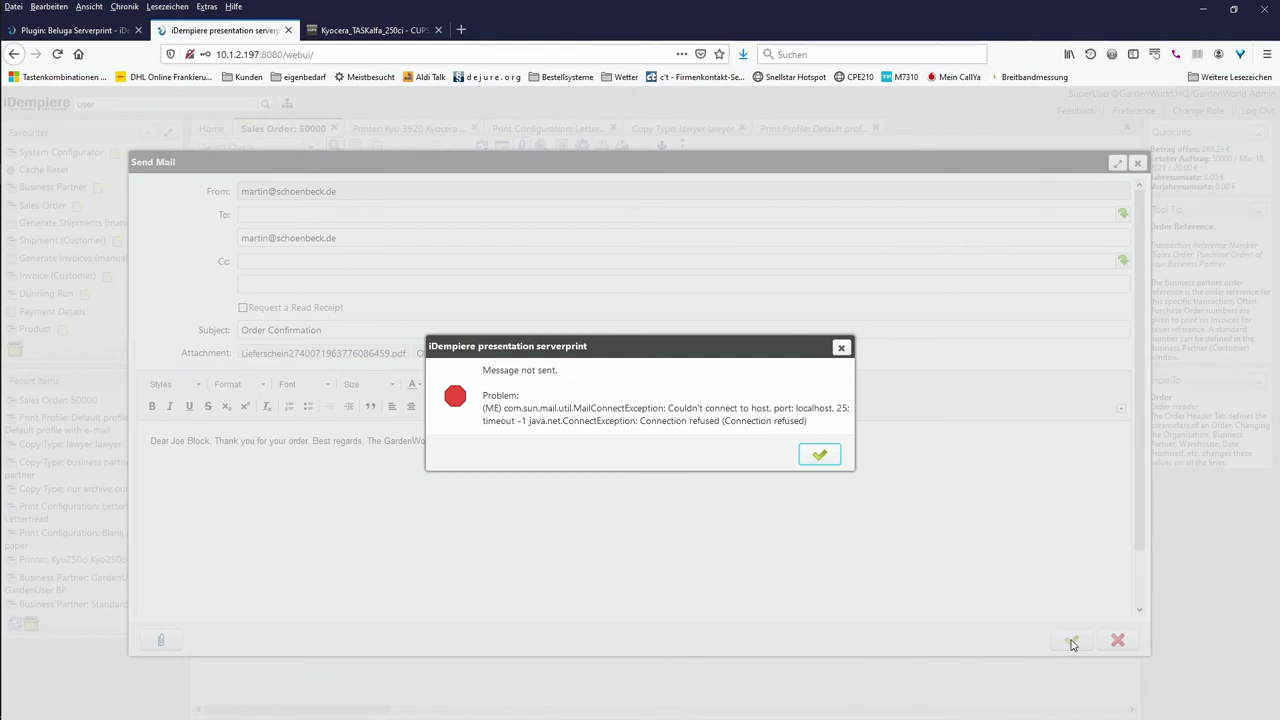
pyautogui.click(819, 456)
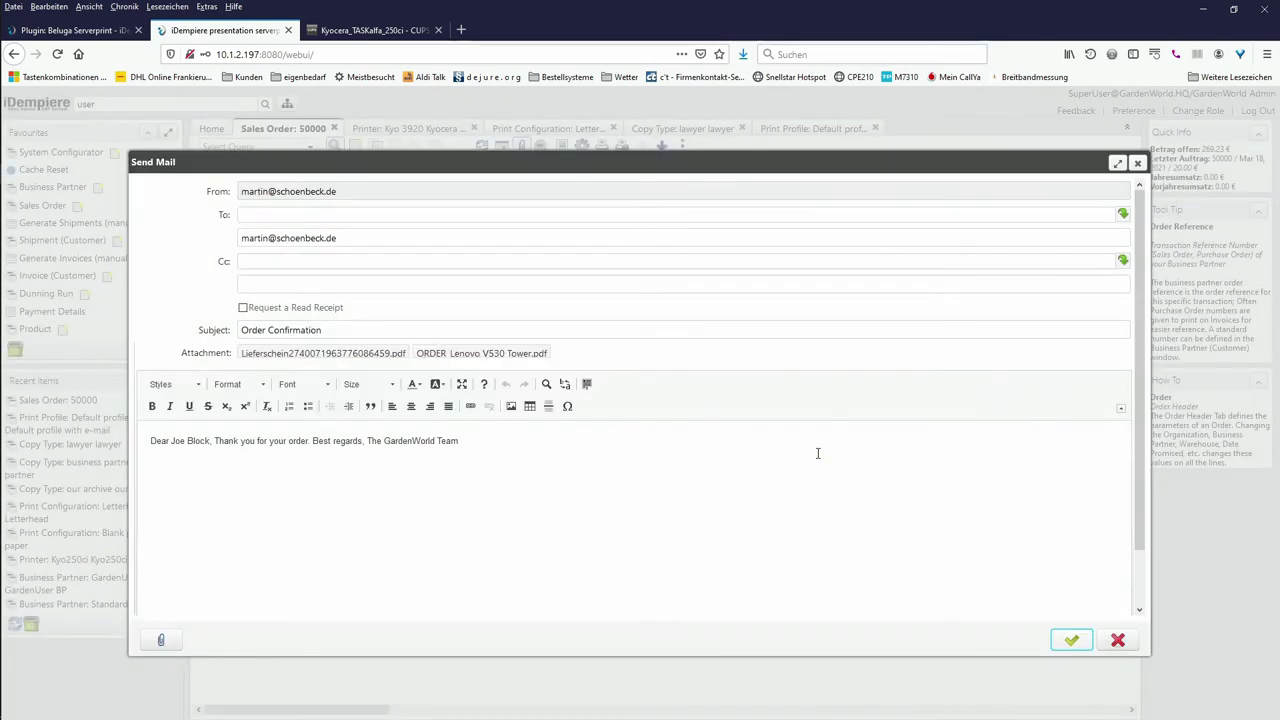
pyautogui.click(1118, 641)
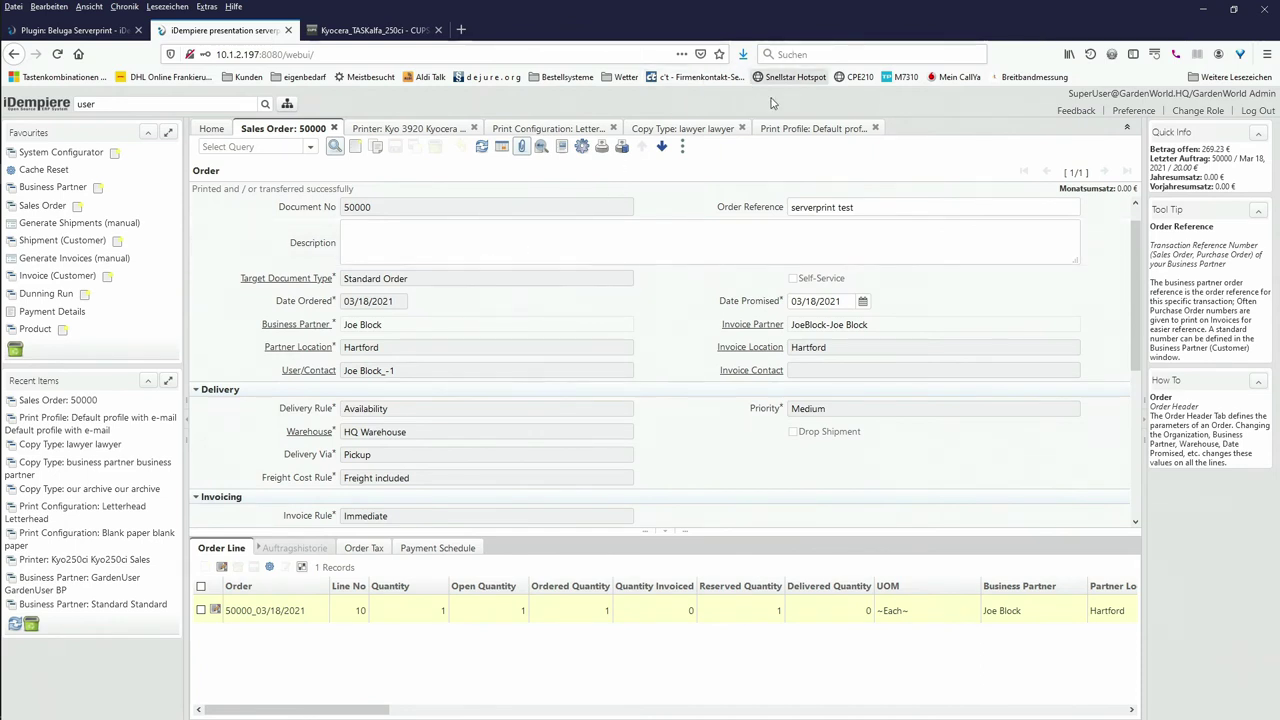
# Step: Return to the 'Default profile with e-mail' main print profile record
pyautogui.click(811, 129)
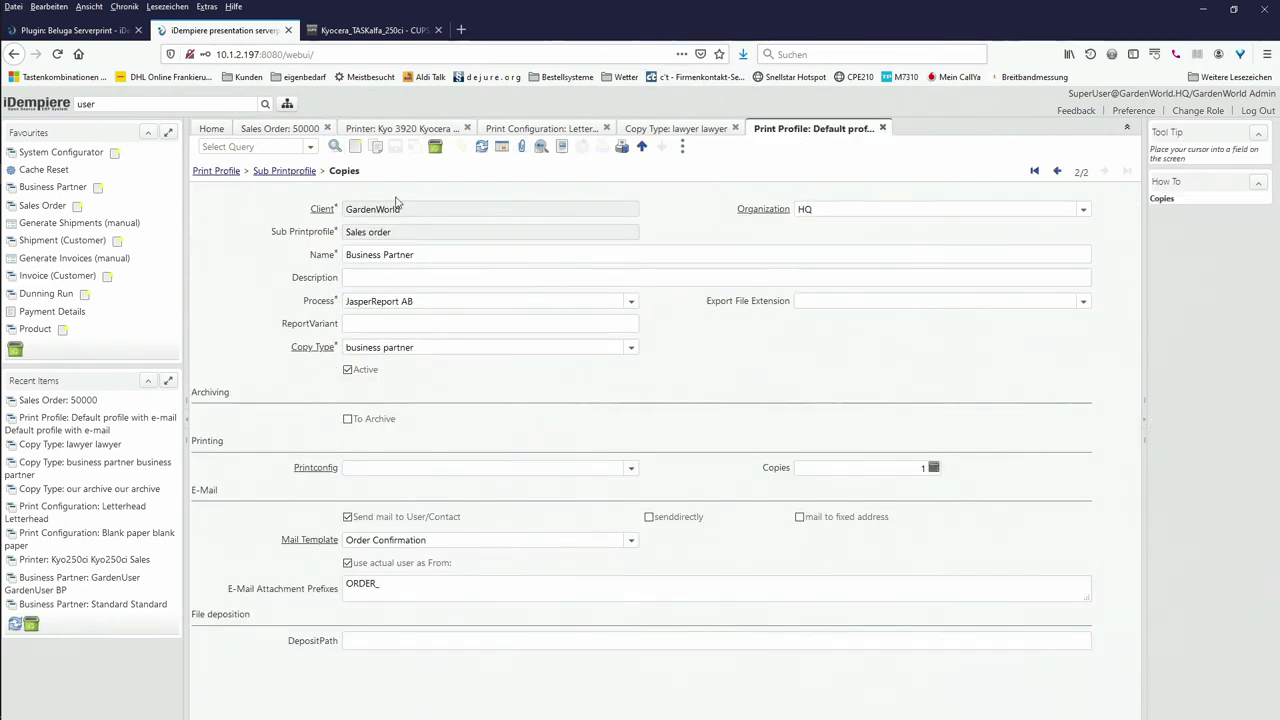
pyautogui.click(216, 172)
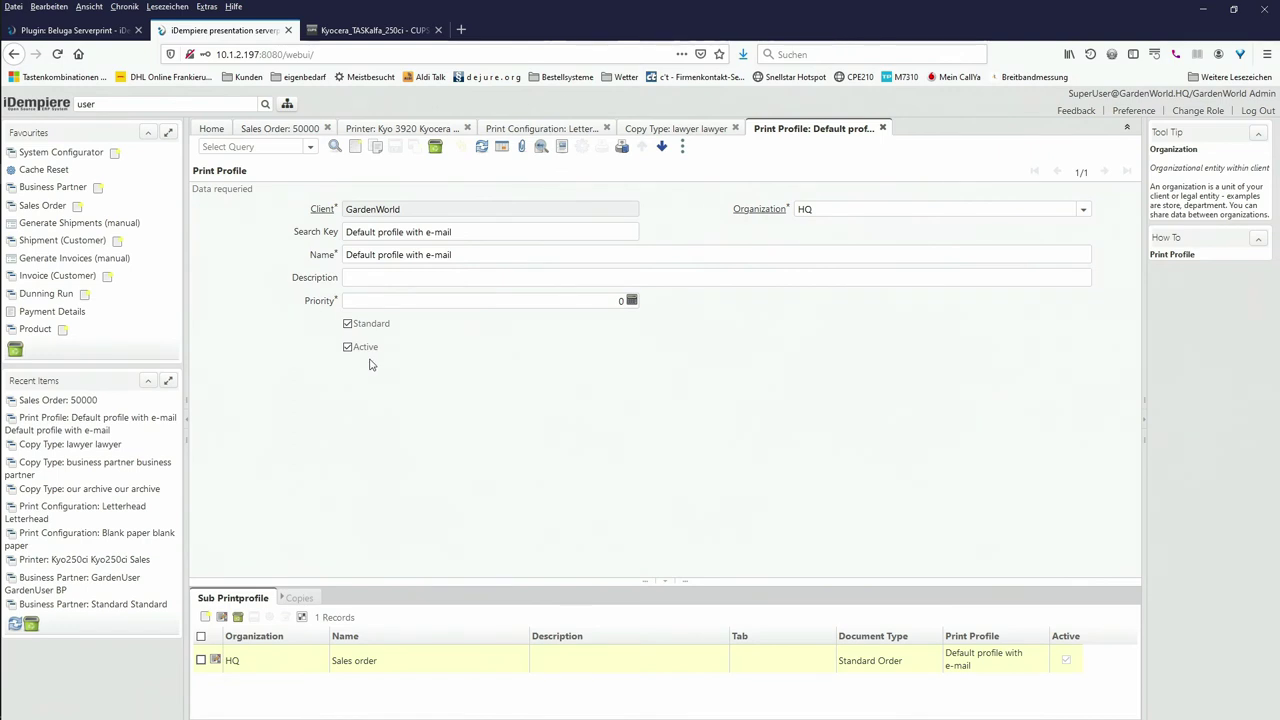
# Step: Create a new print profile with search key and name 'printing for BP'
pyautogui.click(355, 148)
pyautogui.click(361, 231)
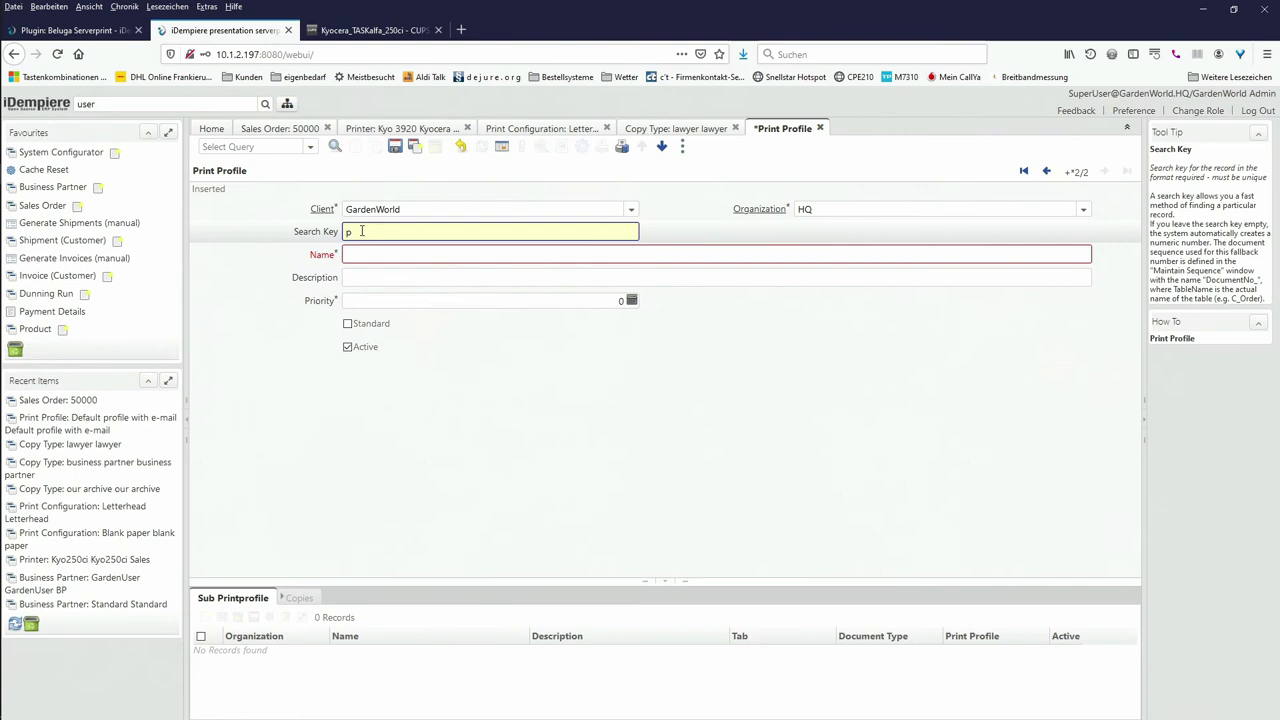
pyautogui.write('nting ')
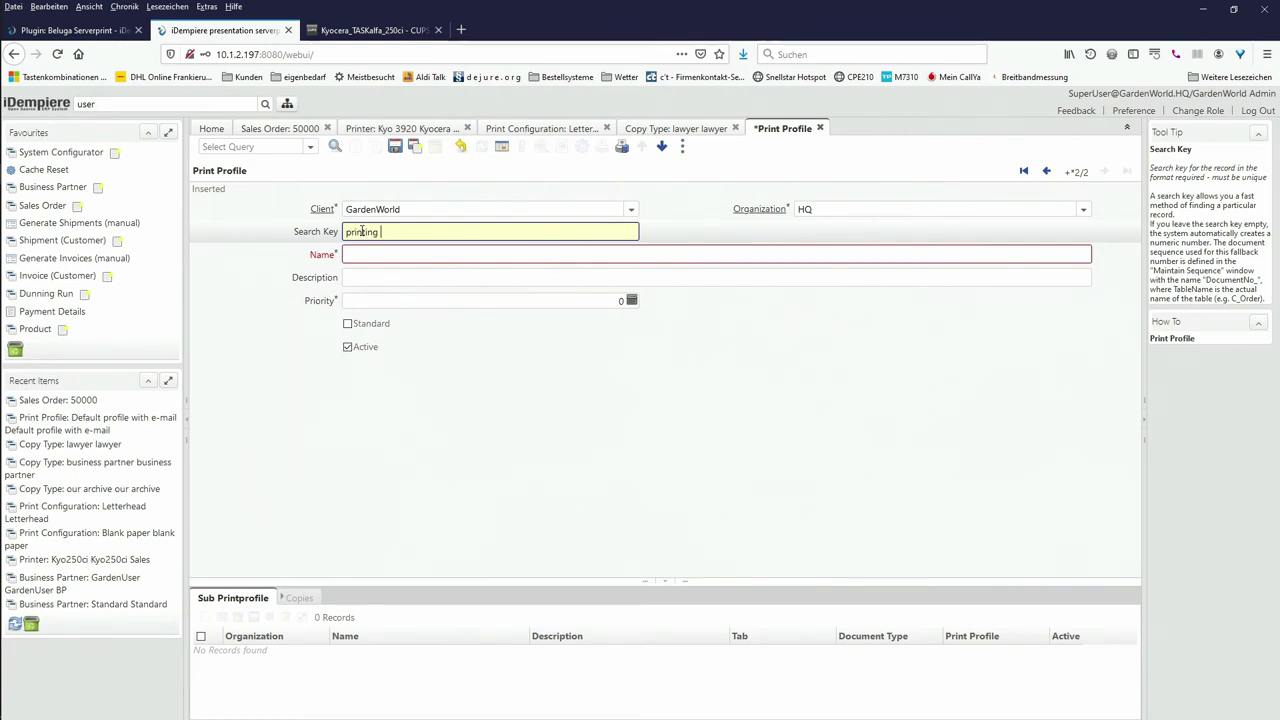
pyautogui.write('for bu')
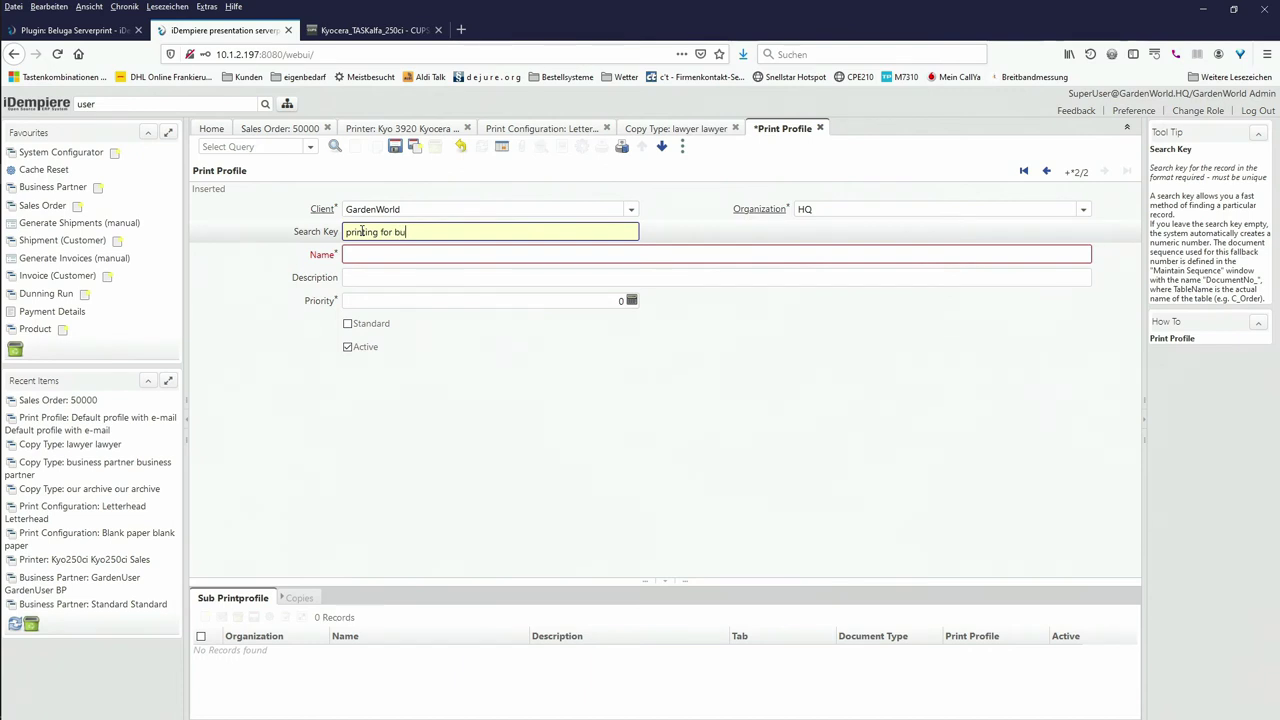
pyautogui.press('BackSpace')
pyautogui.click(364, 254)
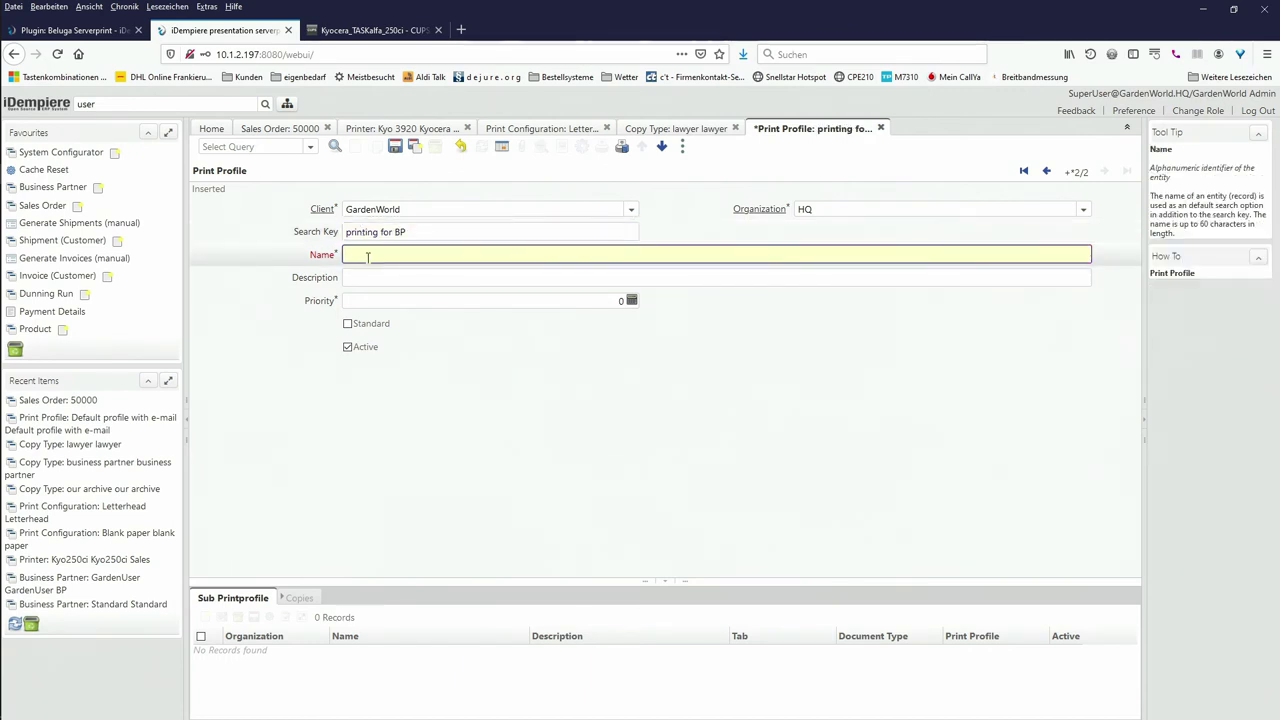
pyautogui.write('printing fo')
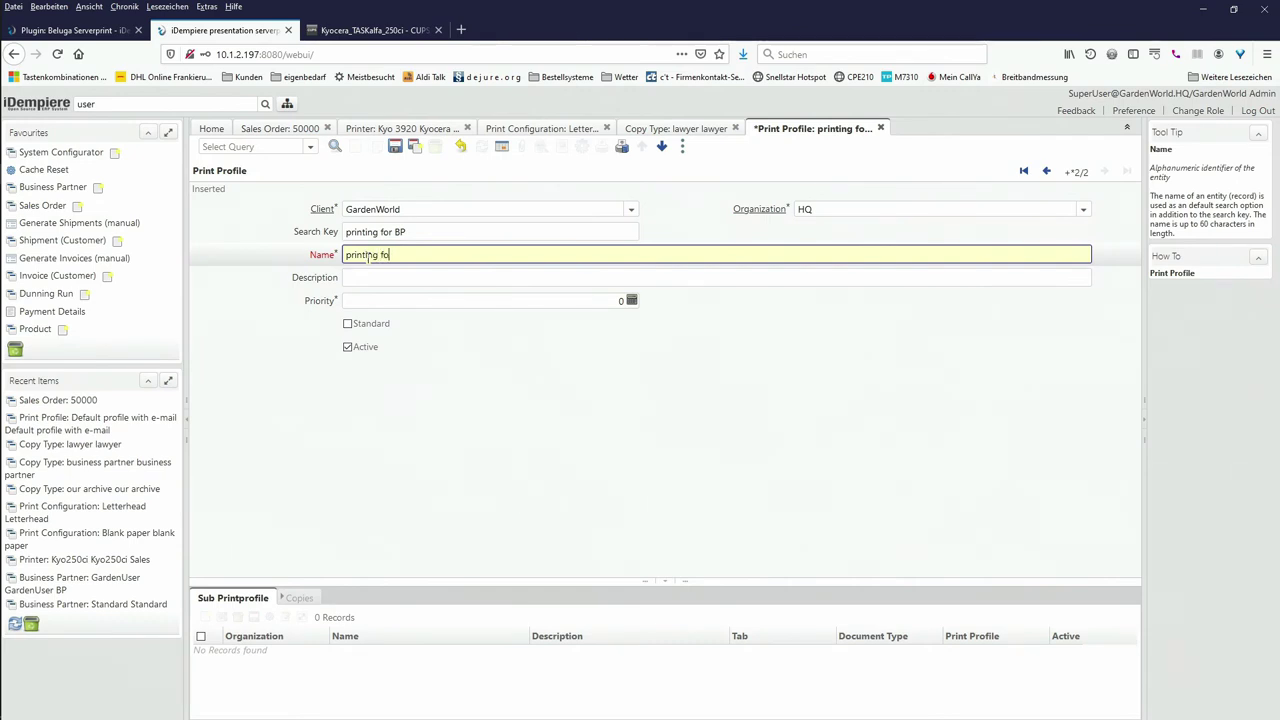
pyautogui.write('r BP')
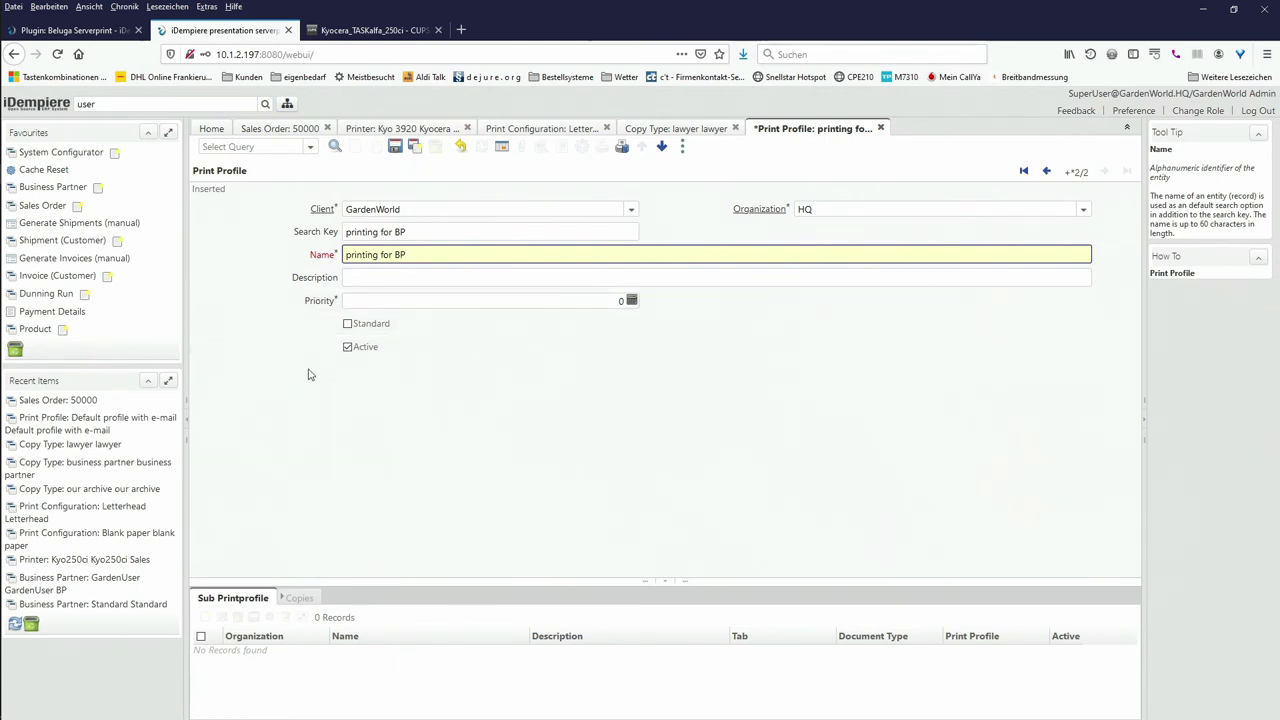
# Step: Add a sub print profile 'for BP' for document type Standard Order
pyautogui.click(232, 598)
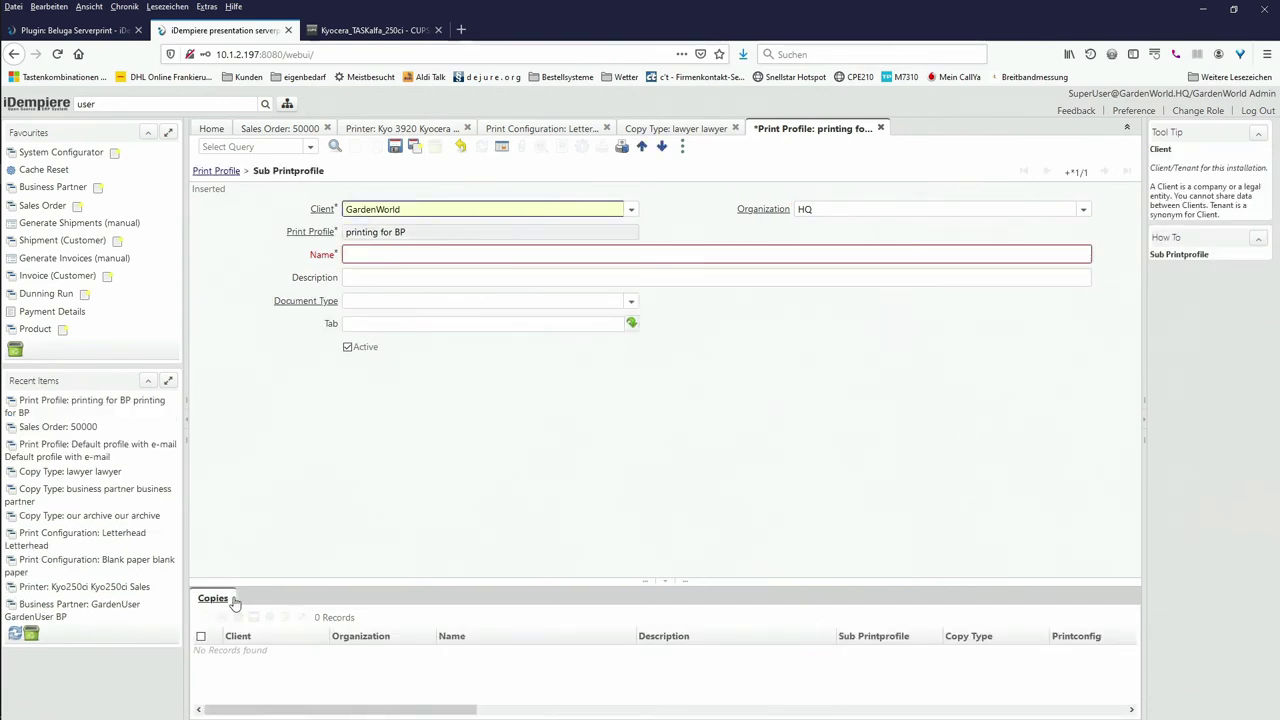
pyautogui.click(413, 254)
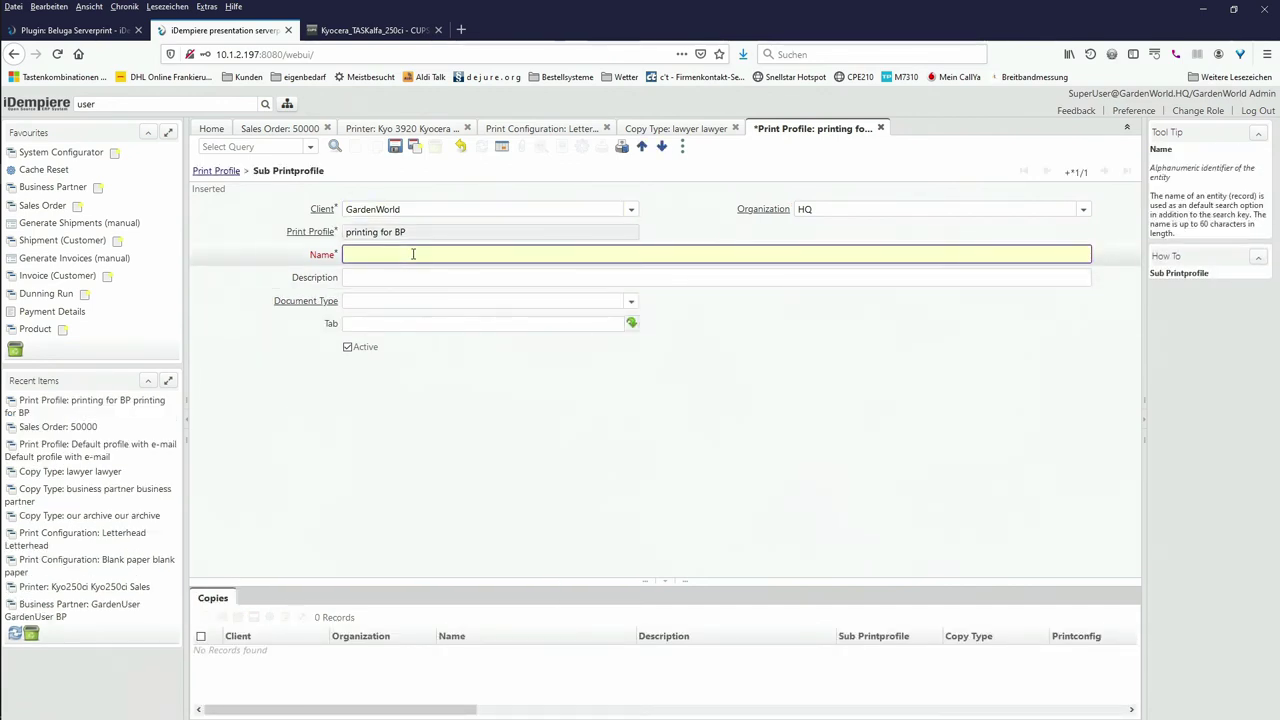
pyautogui.write('for BP')
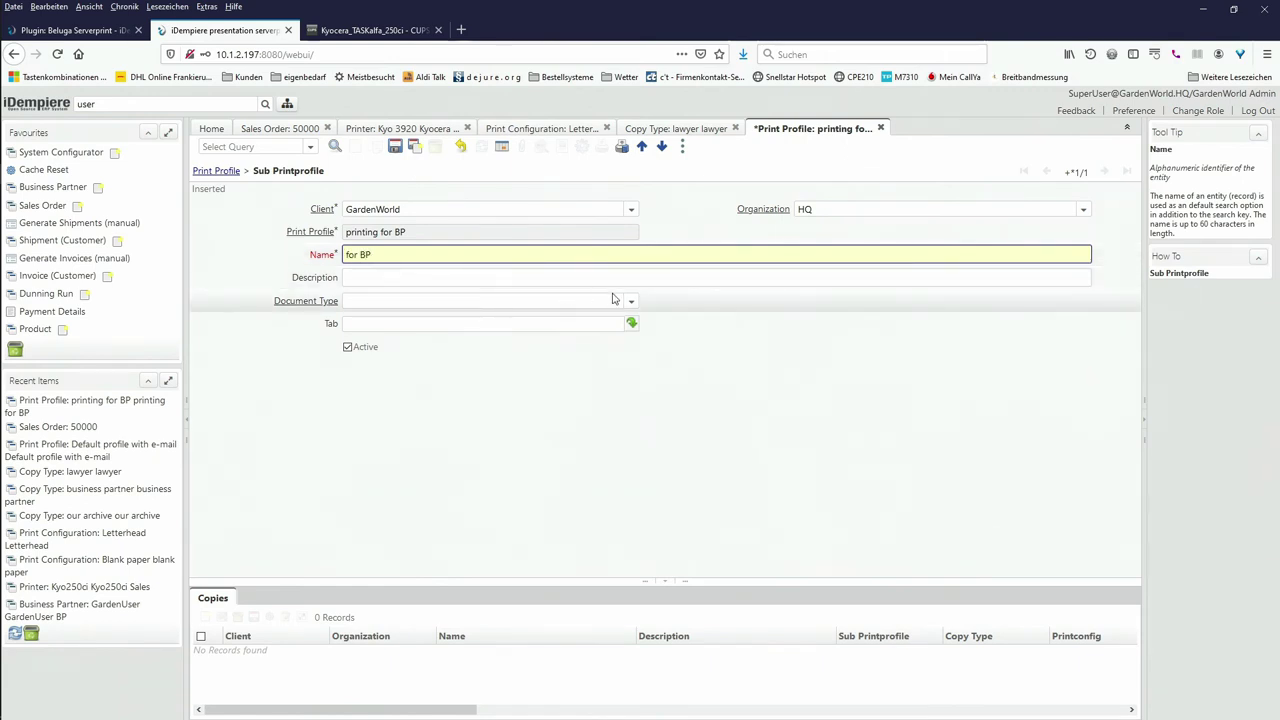
pyautogui.click(631, 301)
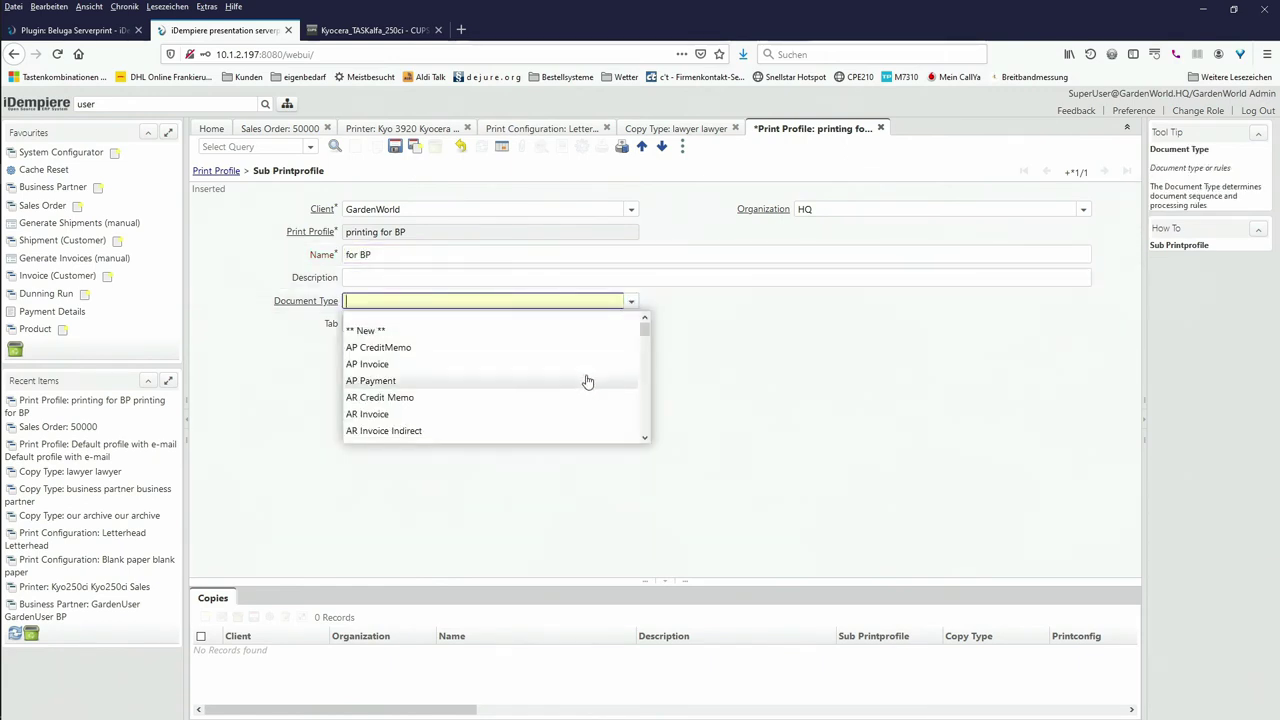
pyautogui.scroll(-10, 586, 380)
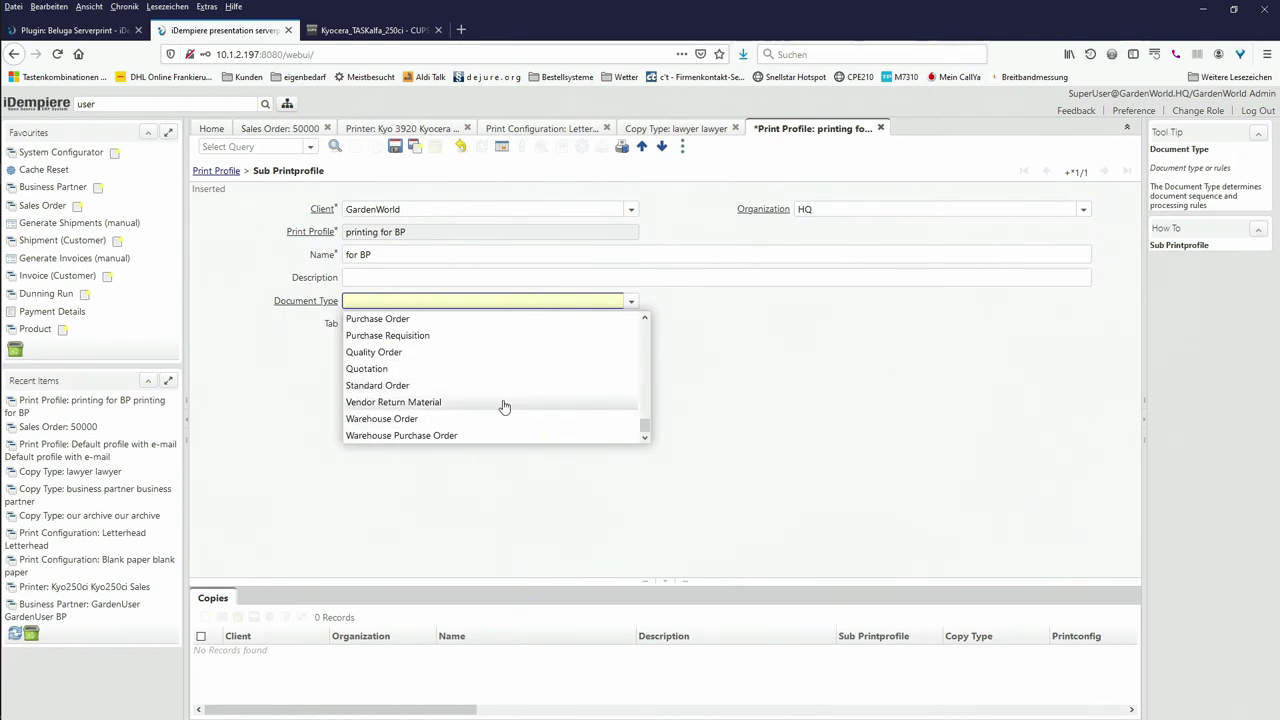
pyautogui.click(416, 386)
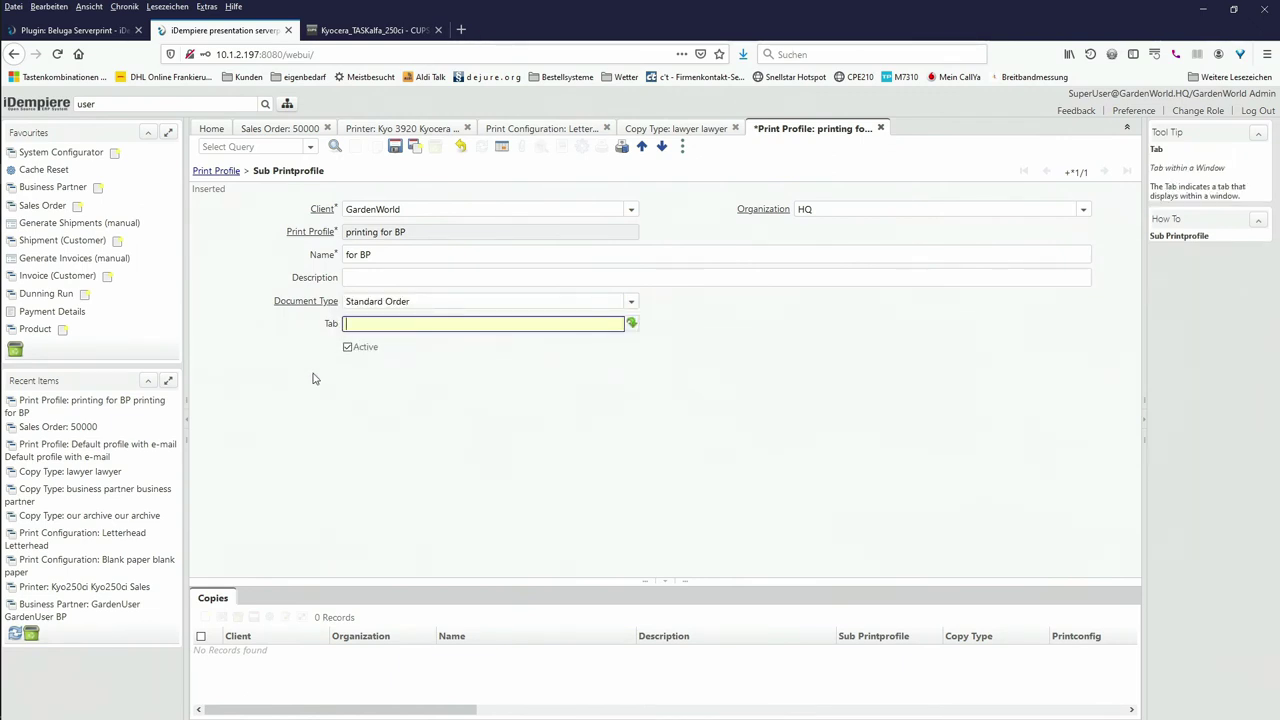
# Step: Add copy 'standard order printed' with JasperReport AB, business partner copy type and Letterhead print configuration
pyautogui.click(210, 600)
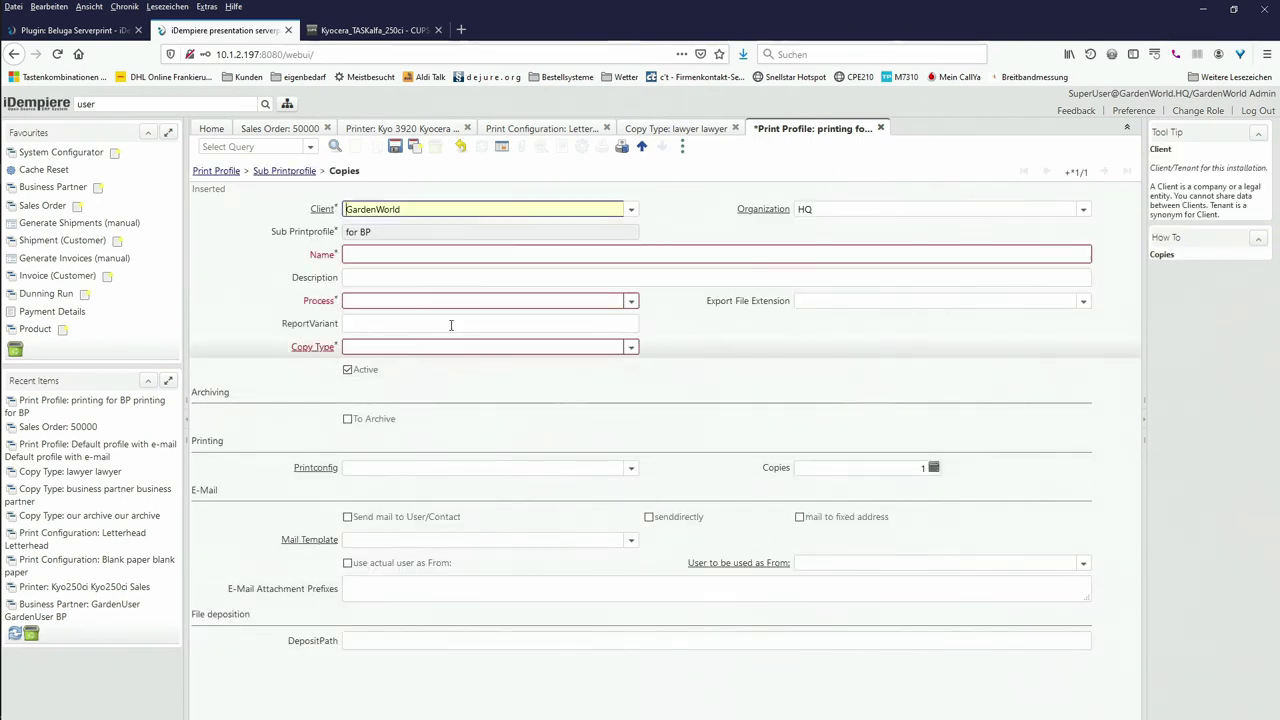
pyautogui.click(546, 255)
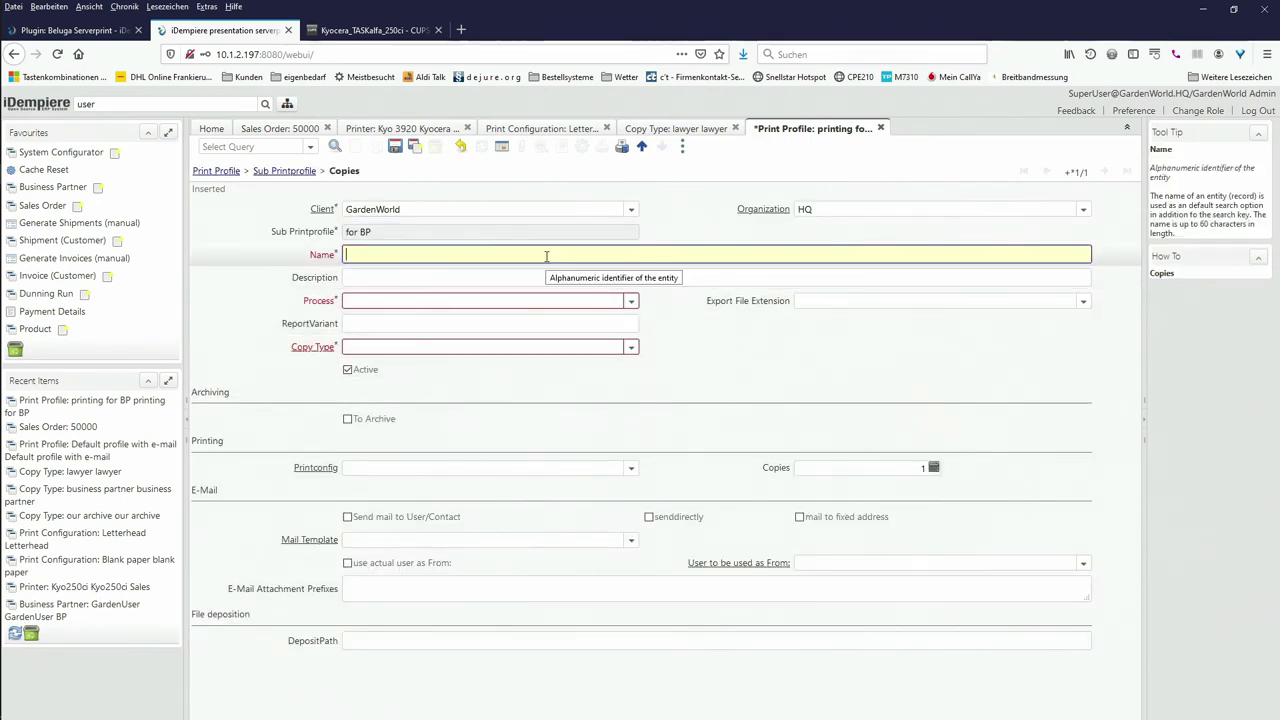
pyautogui.write('standard order')
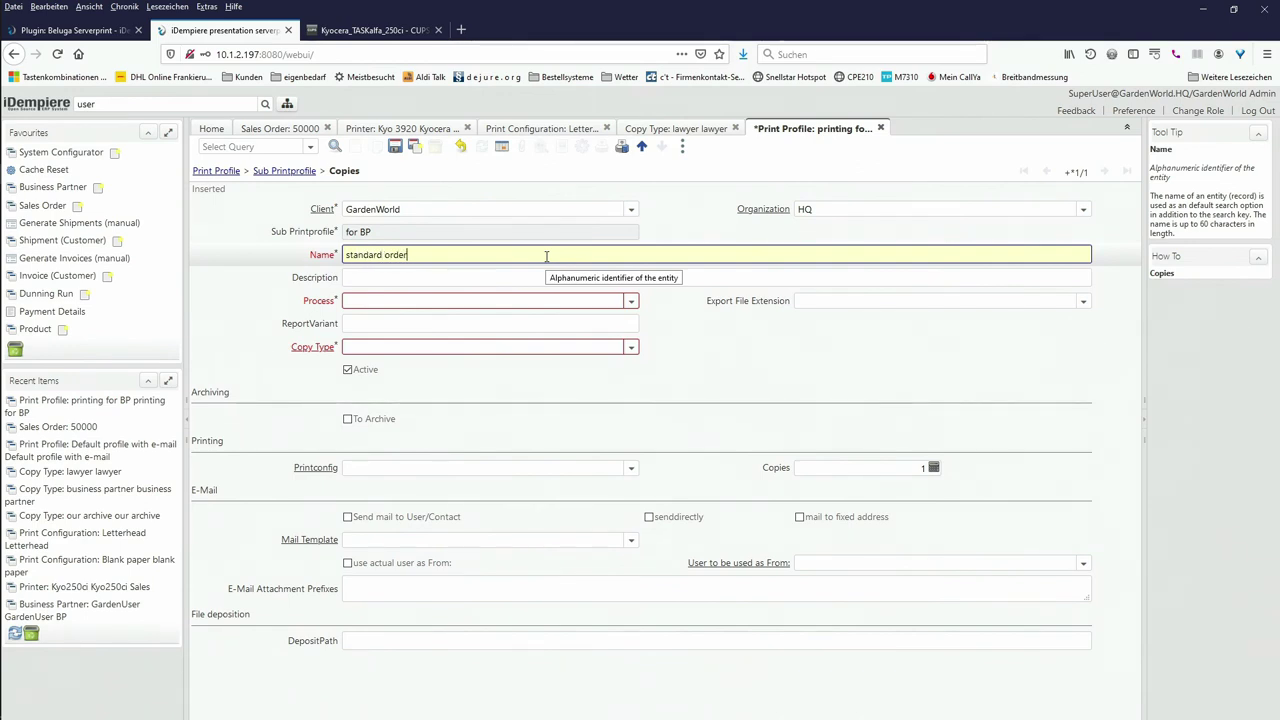
pyautogui.write(' printed')
pyautogui.click(631, 301)
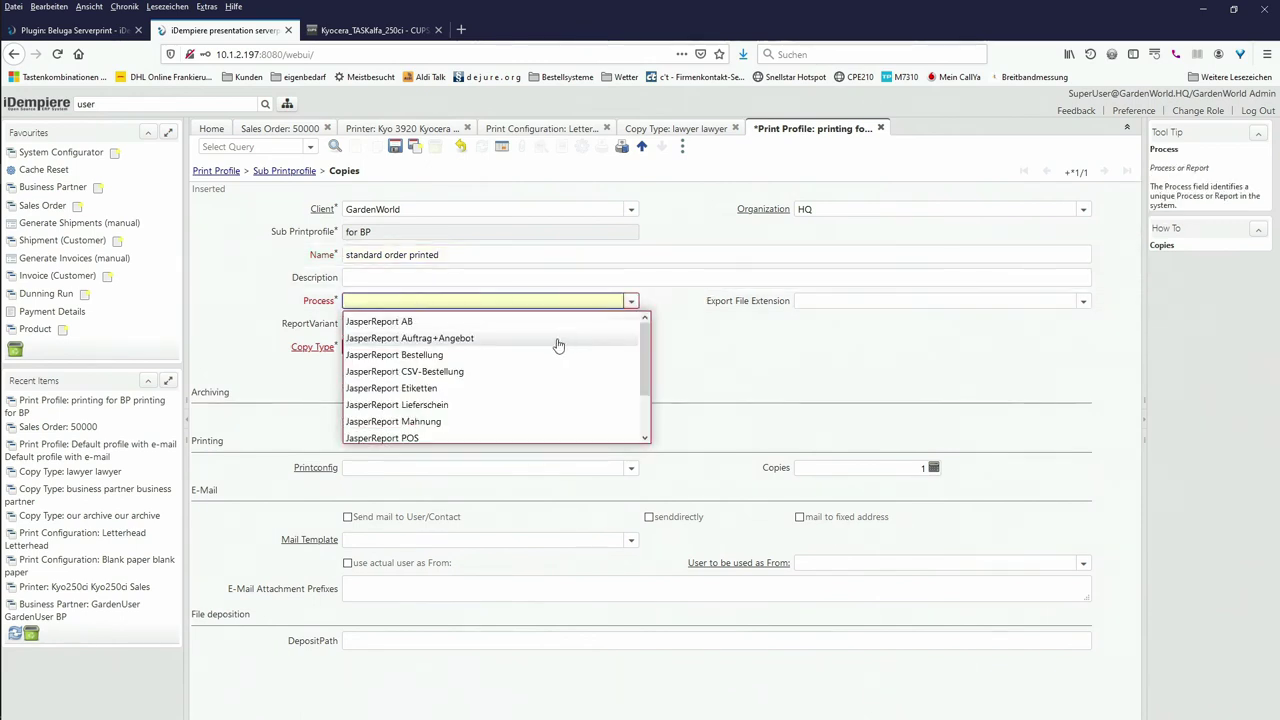
pyautogui.press('Tab')
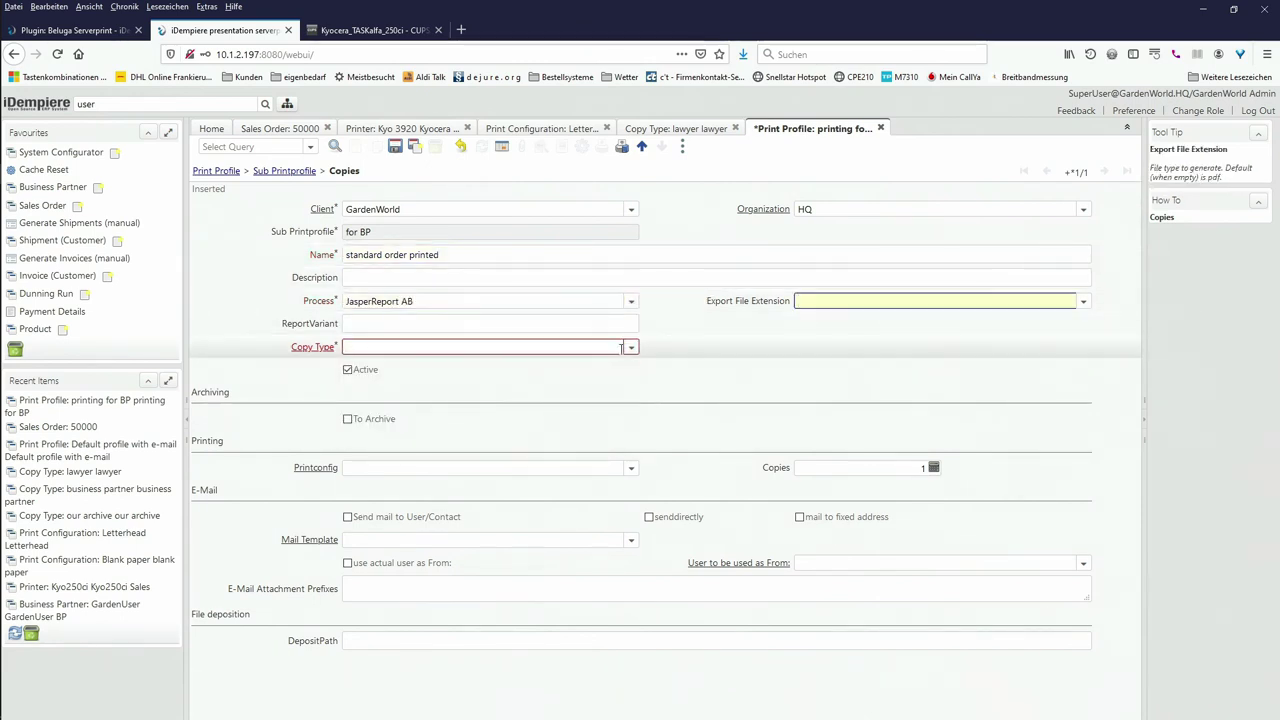
pyautogui.click(629, 350)
pyautogui.click(499, 369)
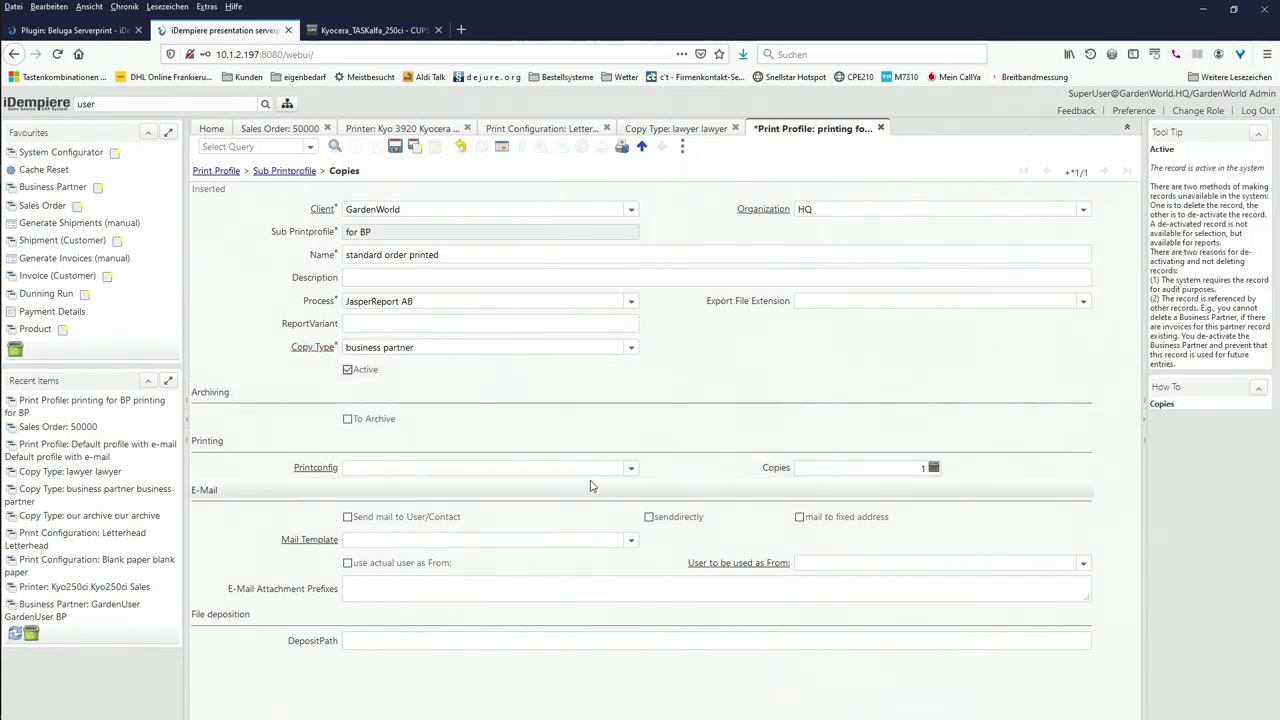
pyautogui.click(631, 470)
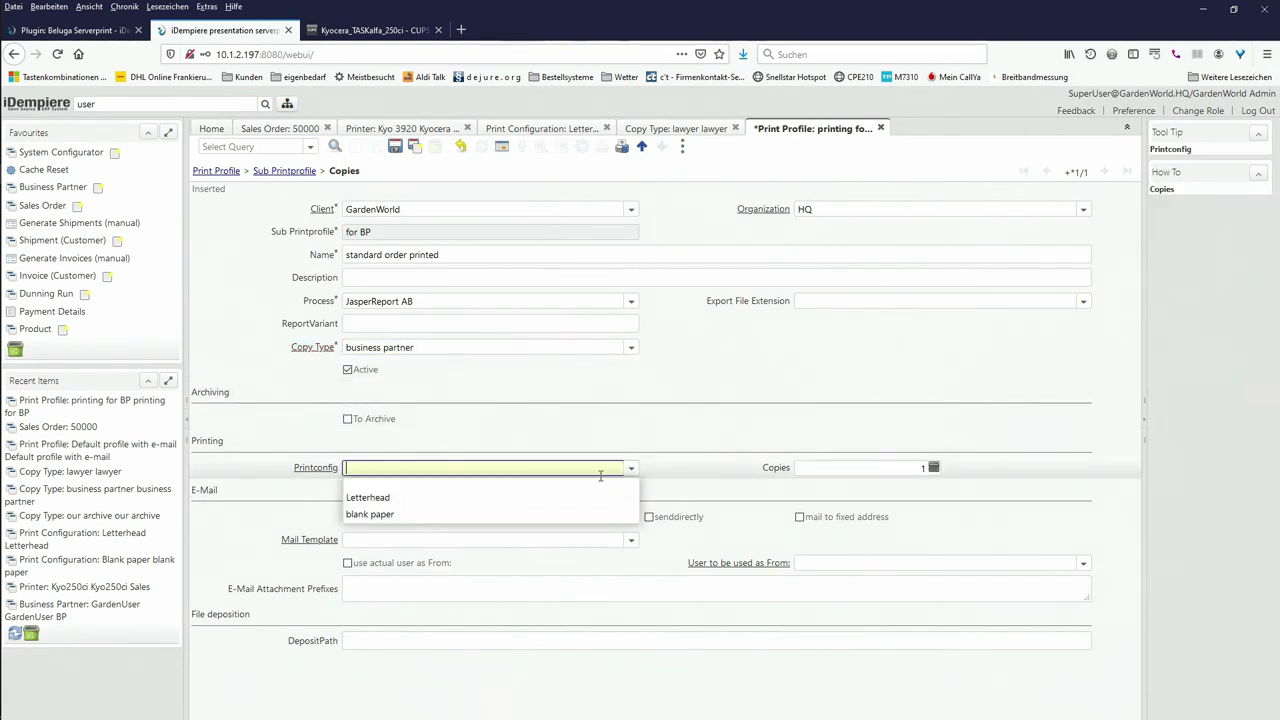
pyautogui.click(450, 498)
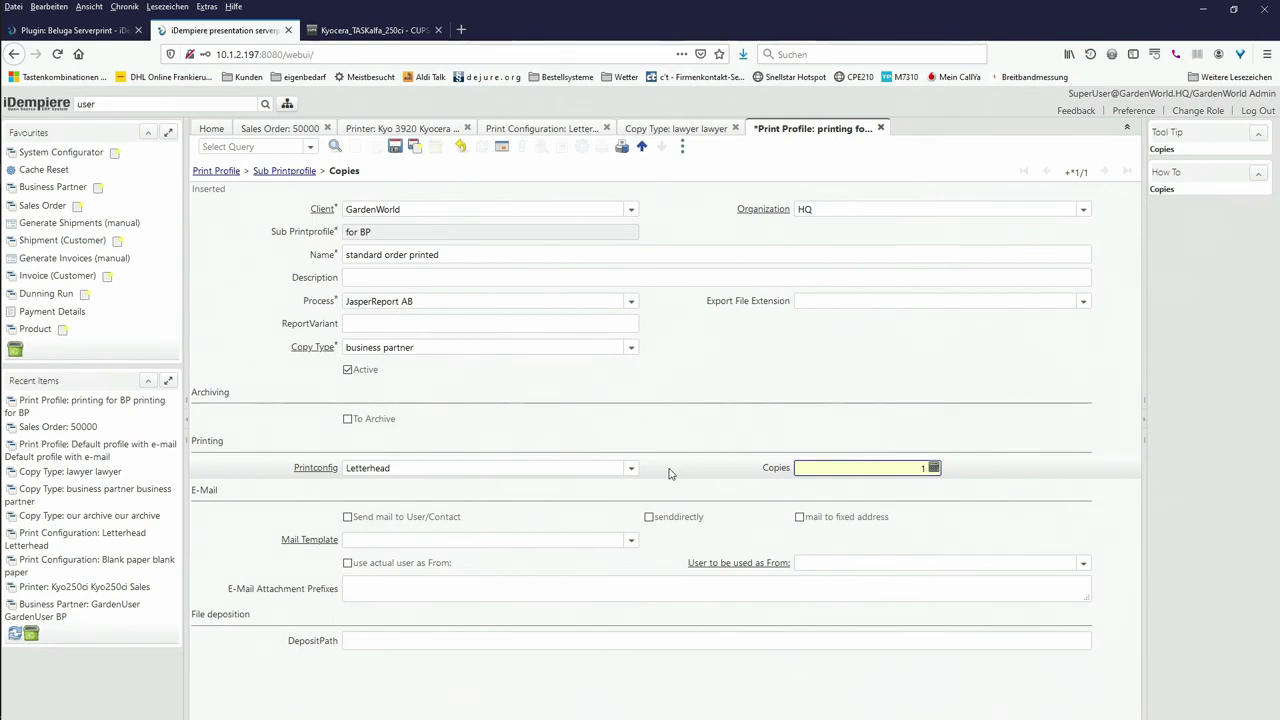
pyautogui.click(213, 173)
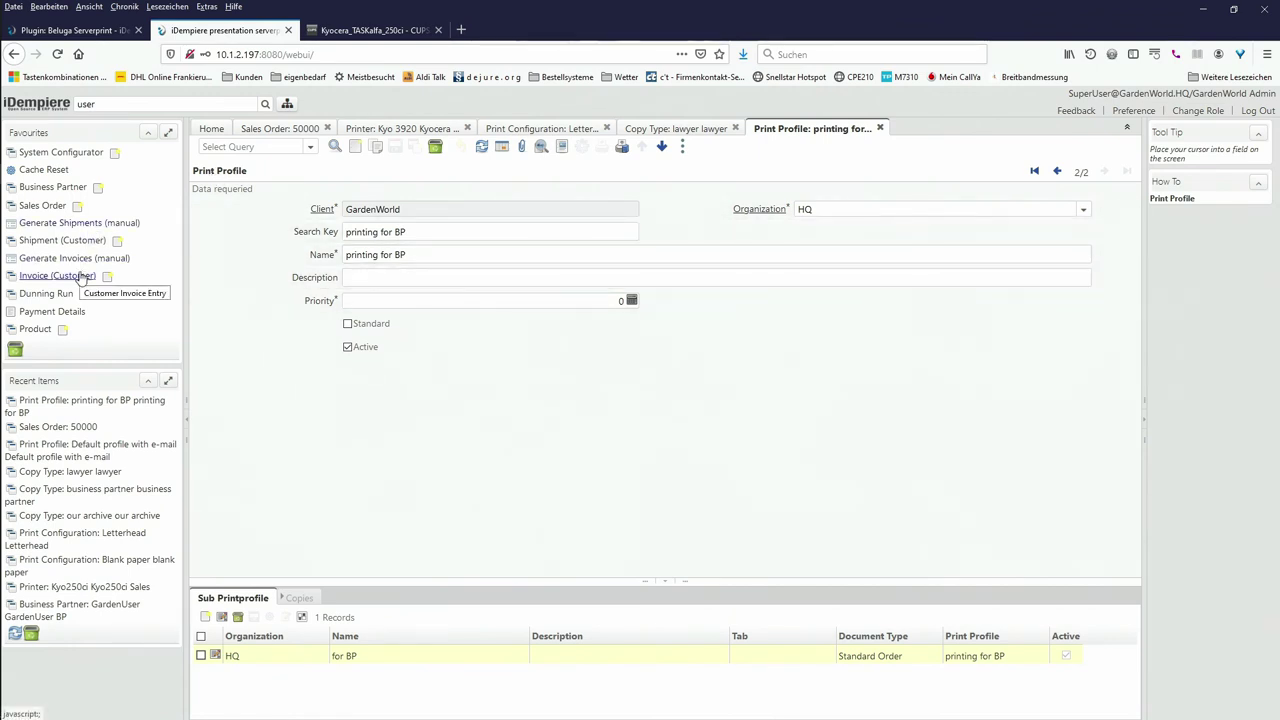
# Step: Open the Business Partner window, list all partners and step to record 7/17
pyautogui.click(50, 188)
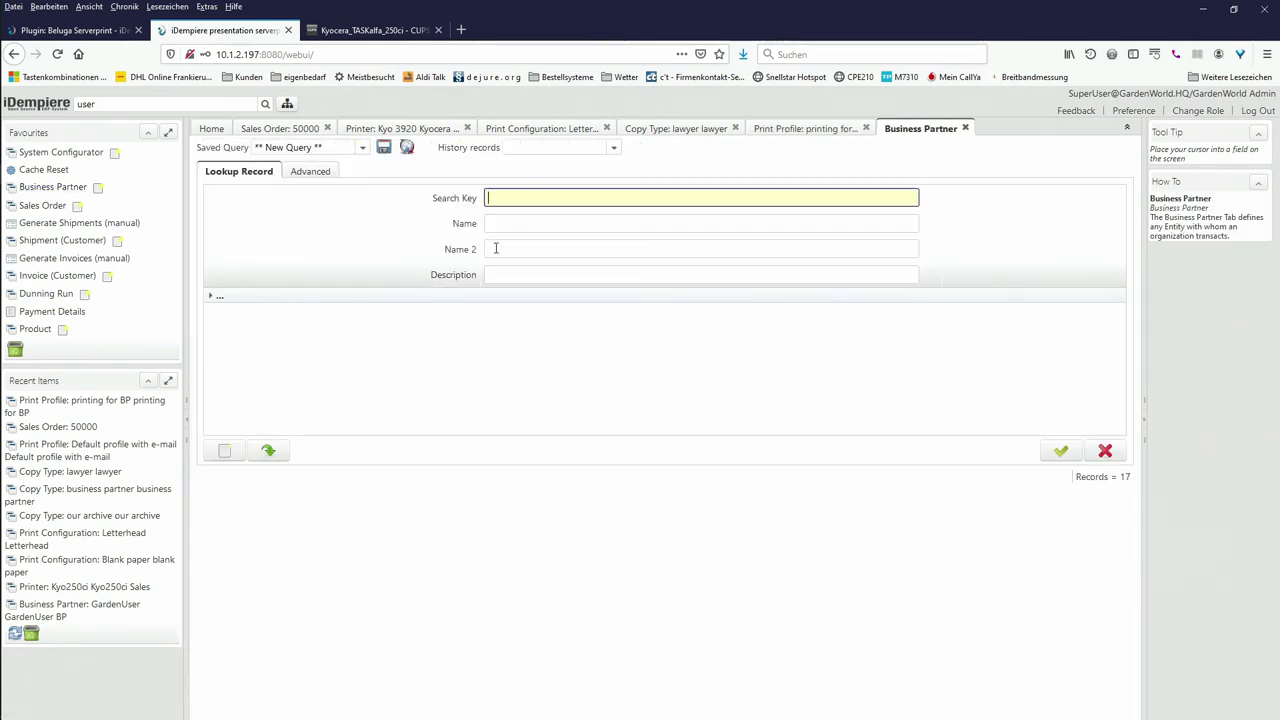
pyautogui.click(1061, 453)
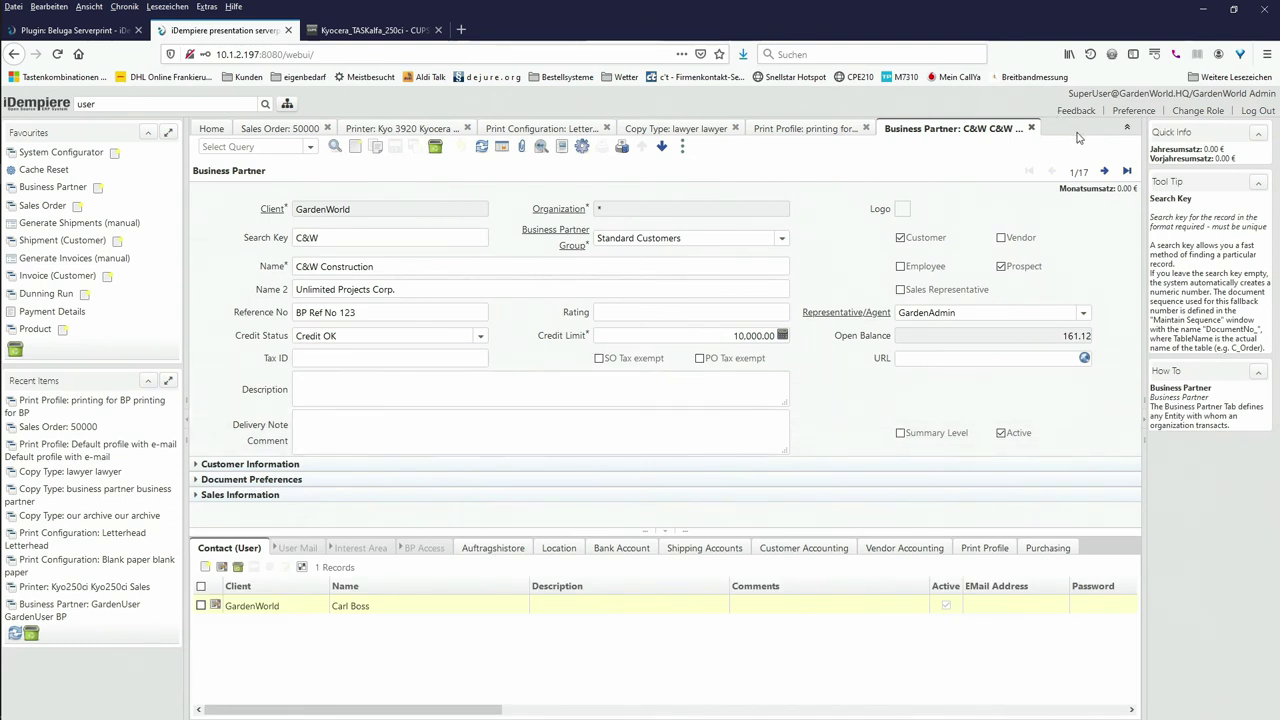
pyautogui.click(1103, 171)
pyautogui.click(1103, 171)
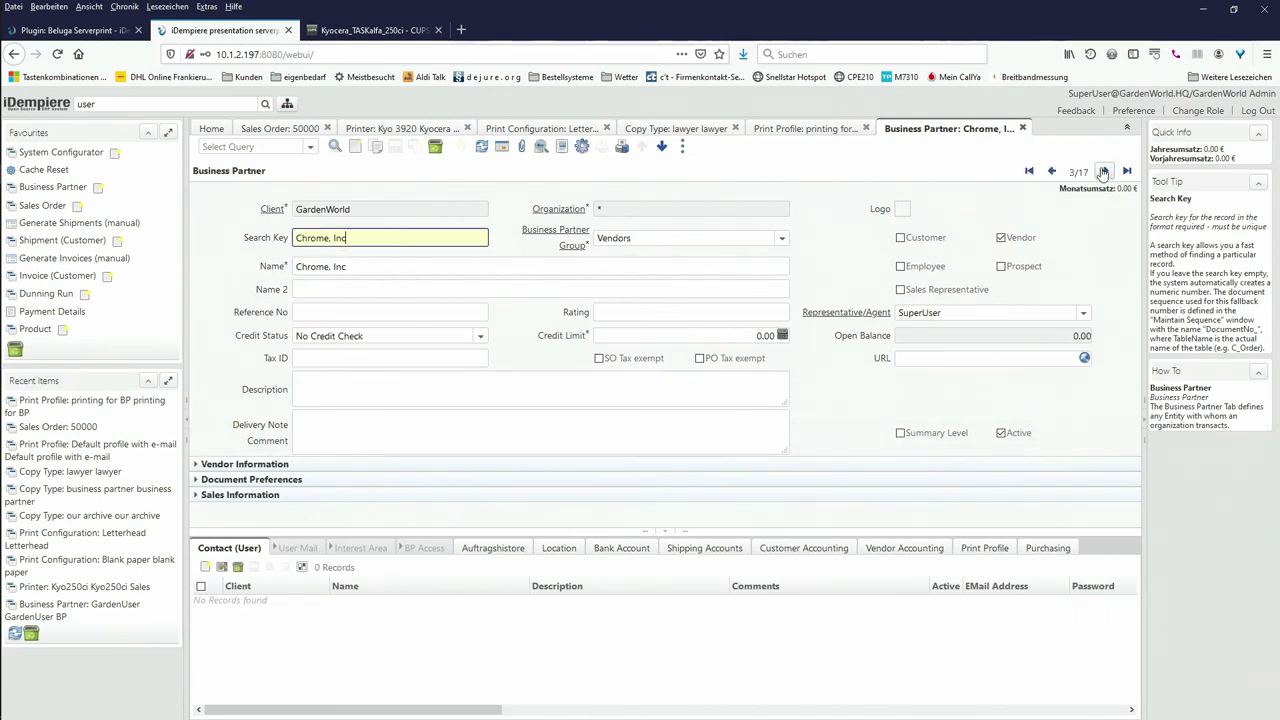
pyautogui.click(1103, 171)
pyautogui.click(1103, 171)
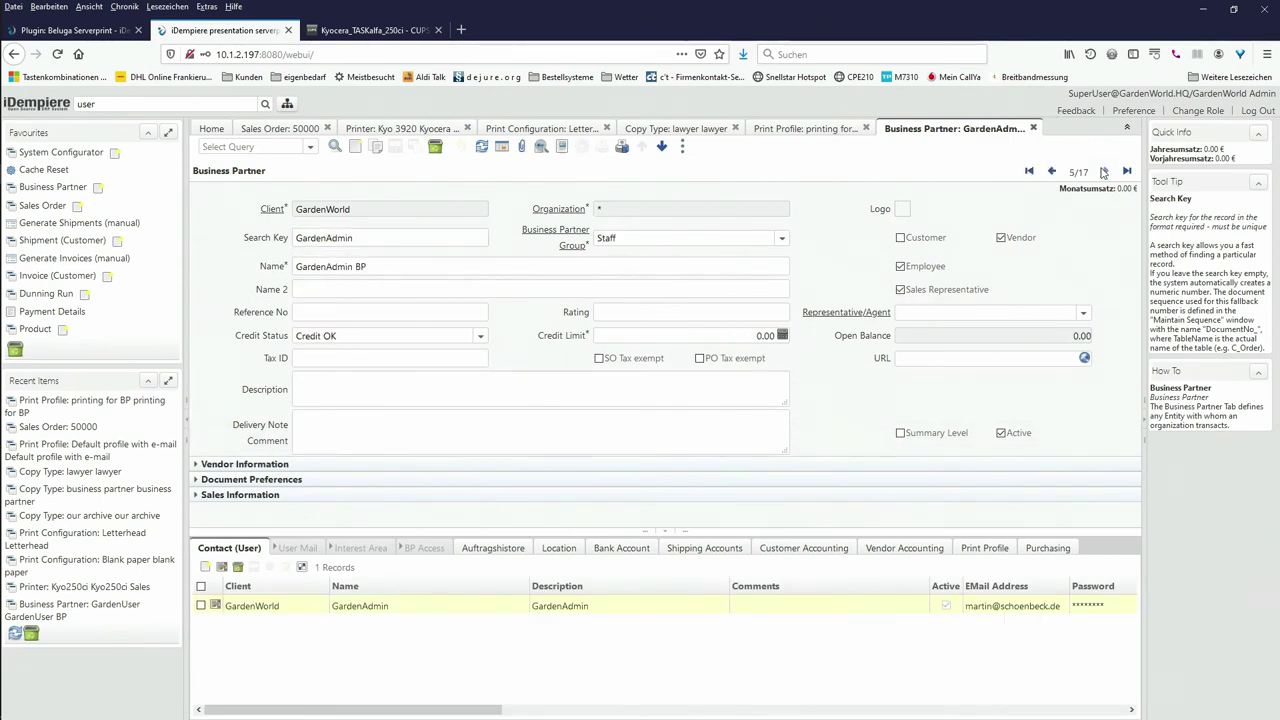
pyautogui.click(1103, 171)
pyautogui.click(1104, 171)
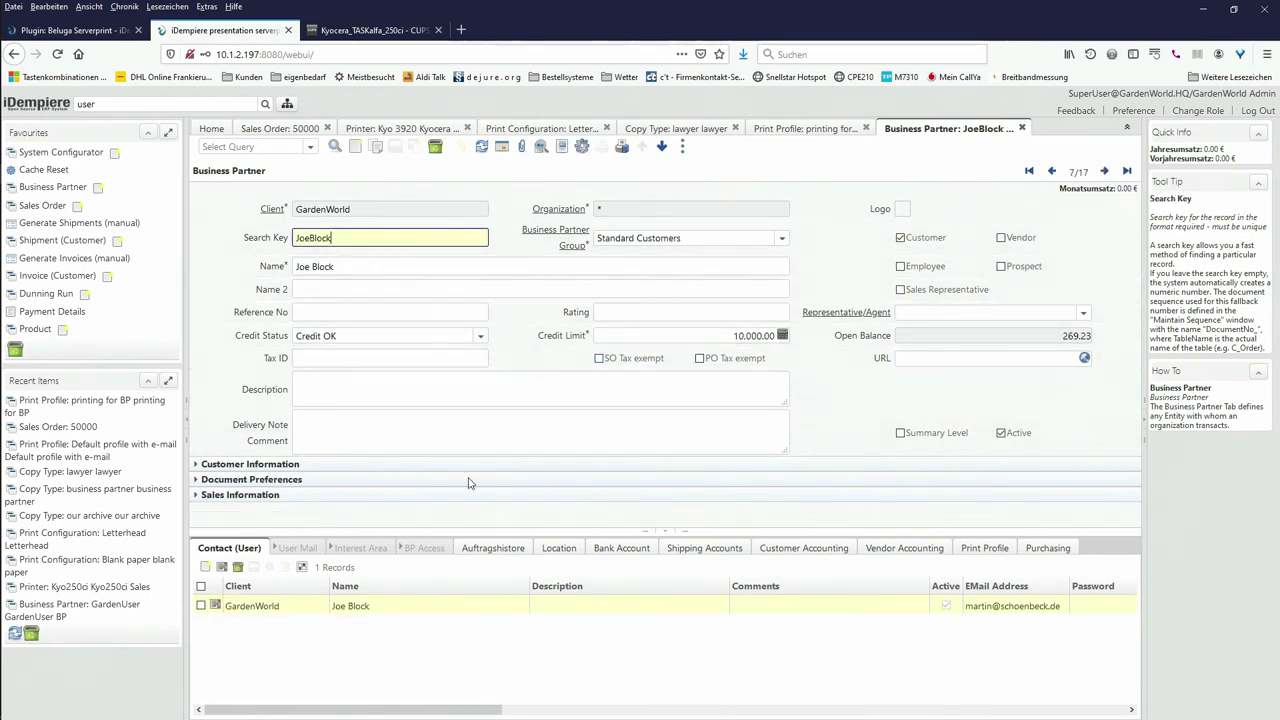
# Step: Verify this is sales order 50000's partner and show its print profile assignments
pyautogui.click(258, 129)
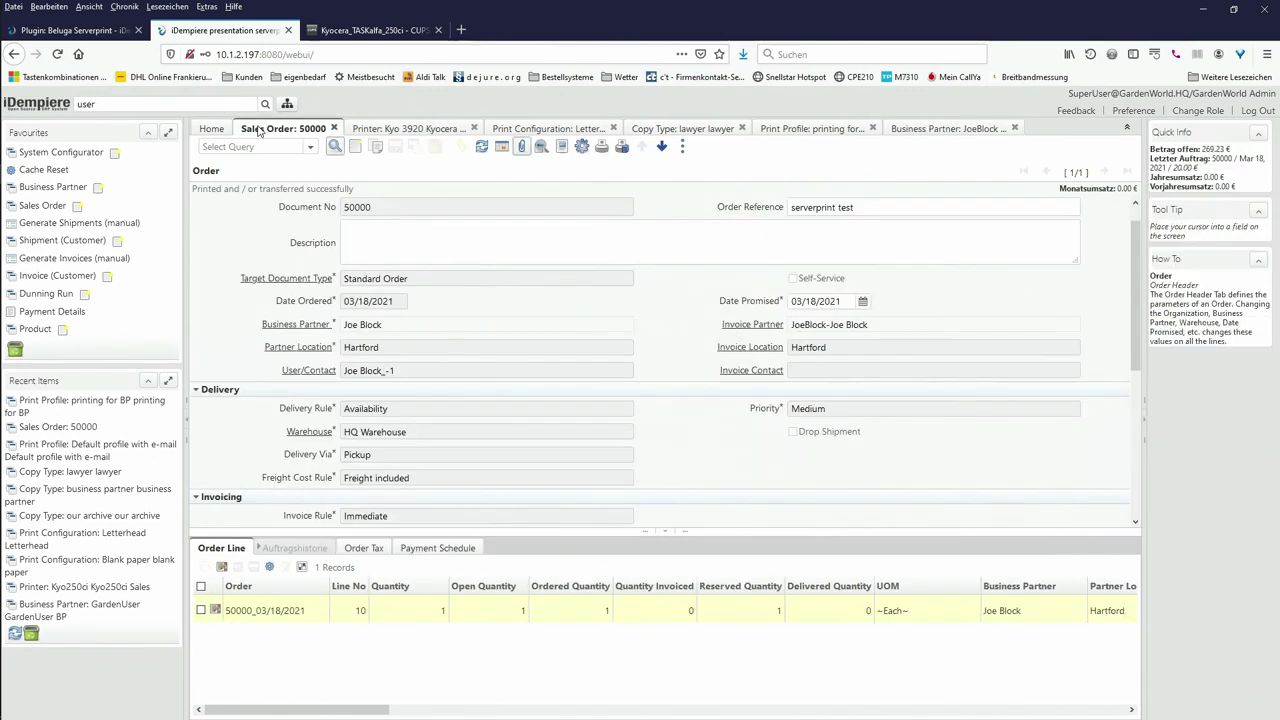
pyautogui.click(948, 129)
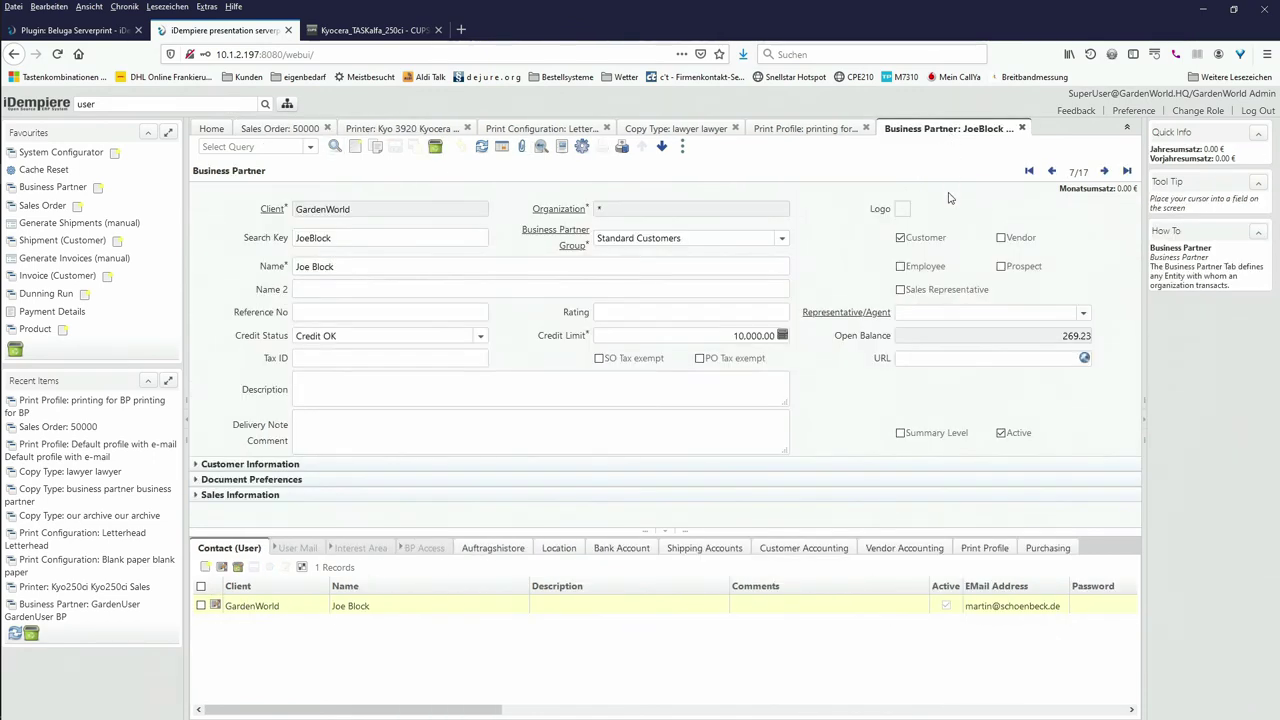
pyautogui.click(984, 548)
# Step: Refresh the profile list, assign 'printing for BP' to the business partner, save, and return
pyautogui.click(984, 548)
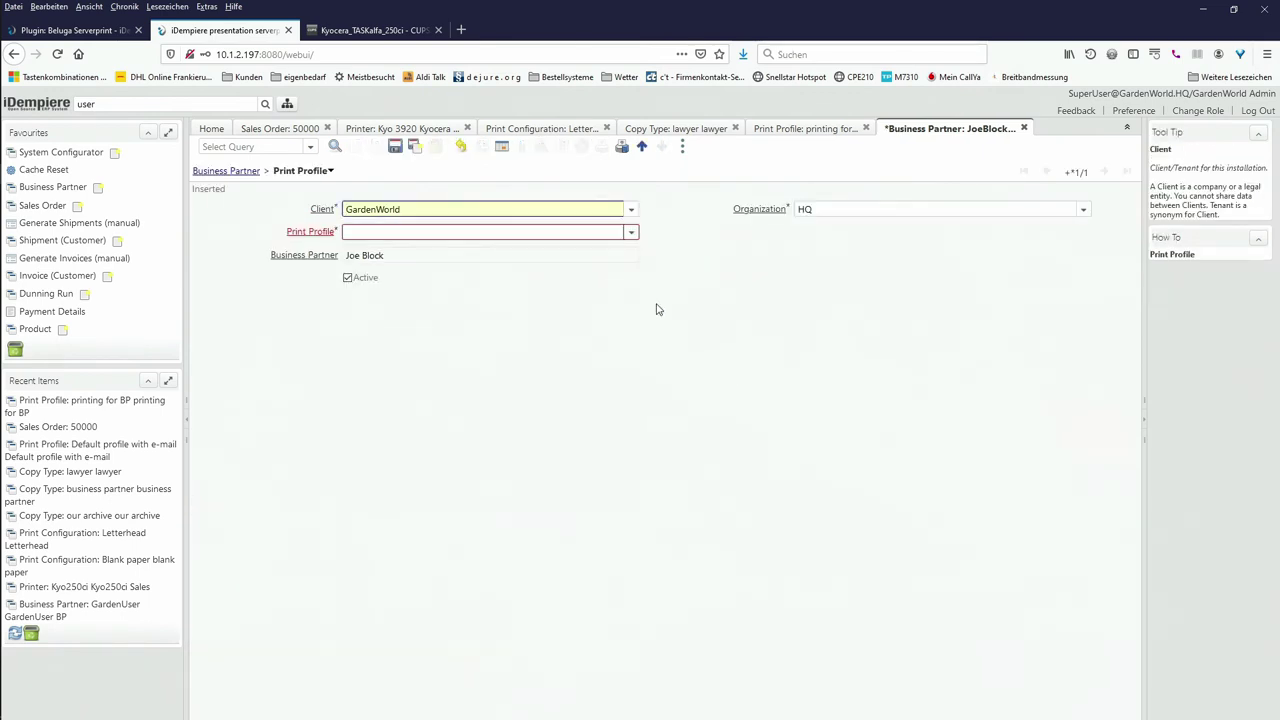
pyautogui.click(630, 232)
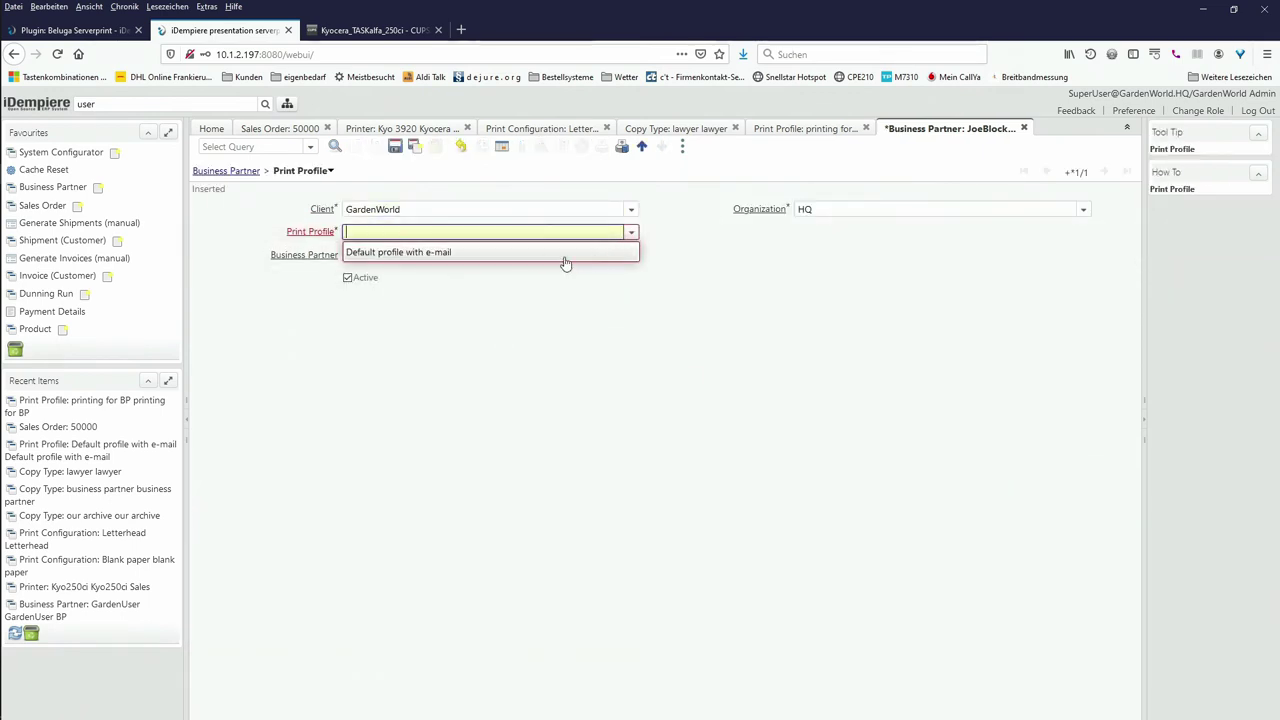
pyautogui.click(421, 254)
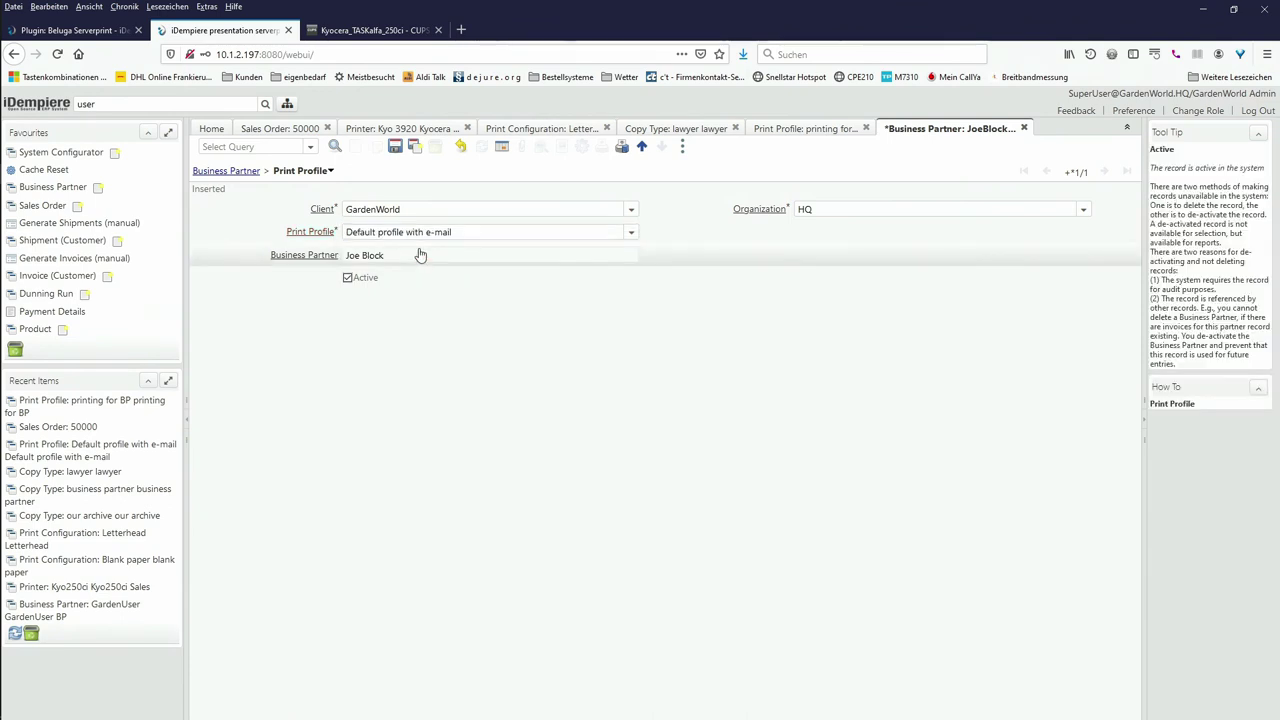
pyautogui.rightClick(606, 234)
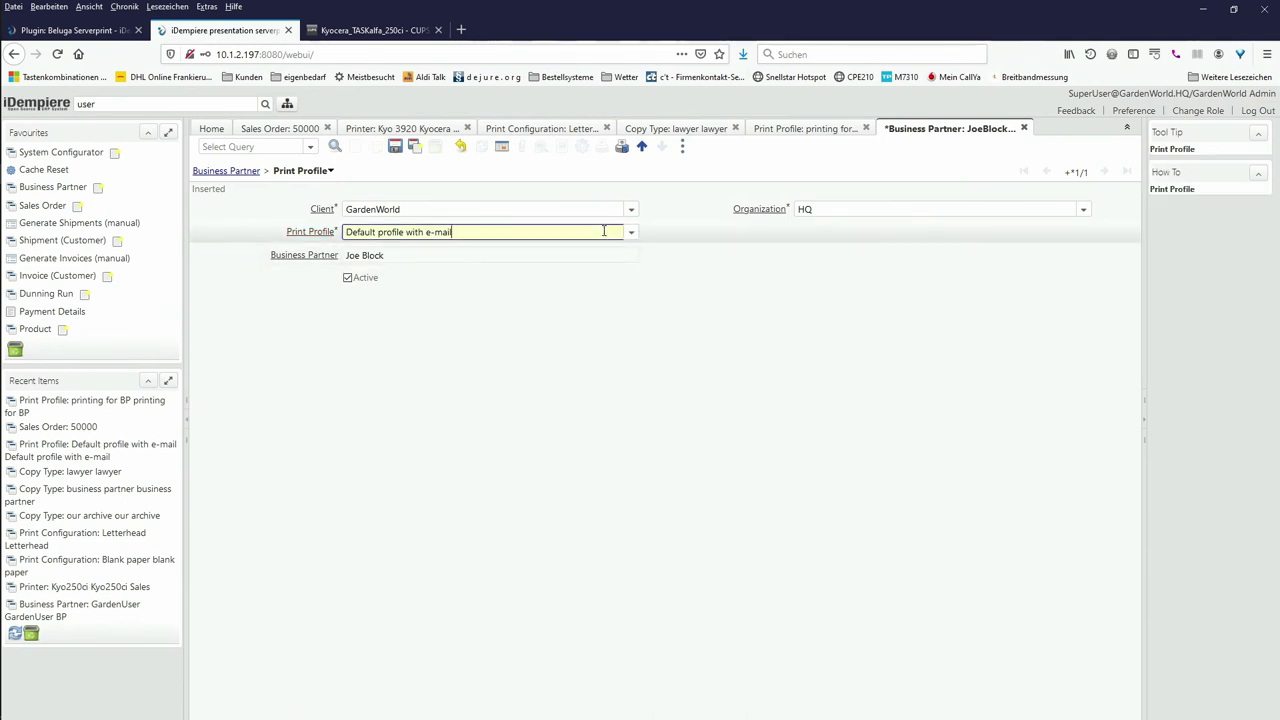
pyautogui.click(642, 258)
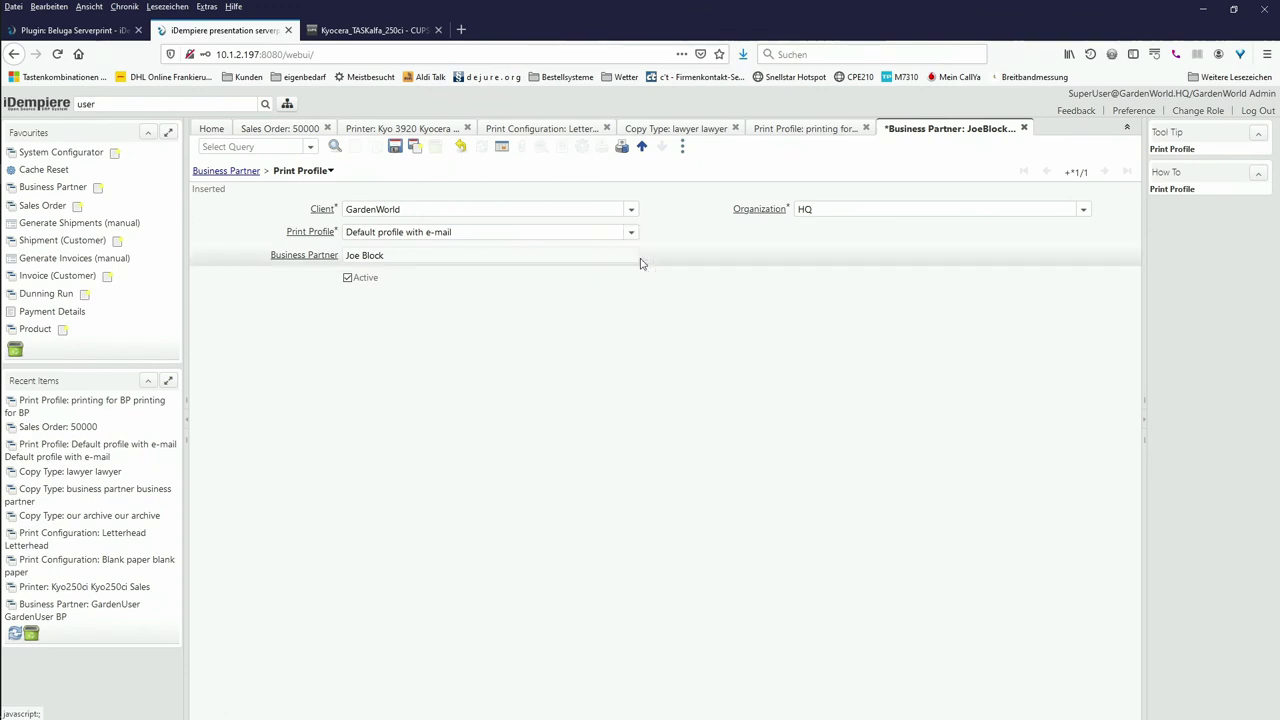
pyautogui.click(633, 234)
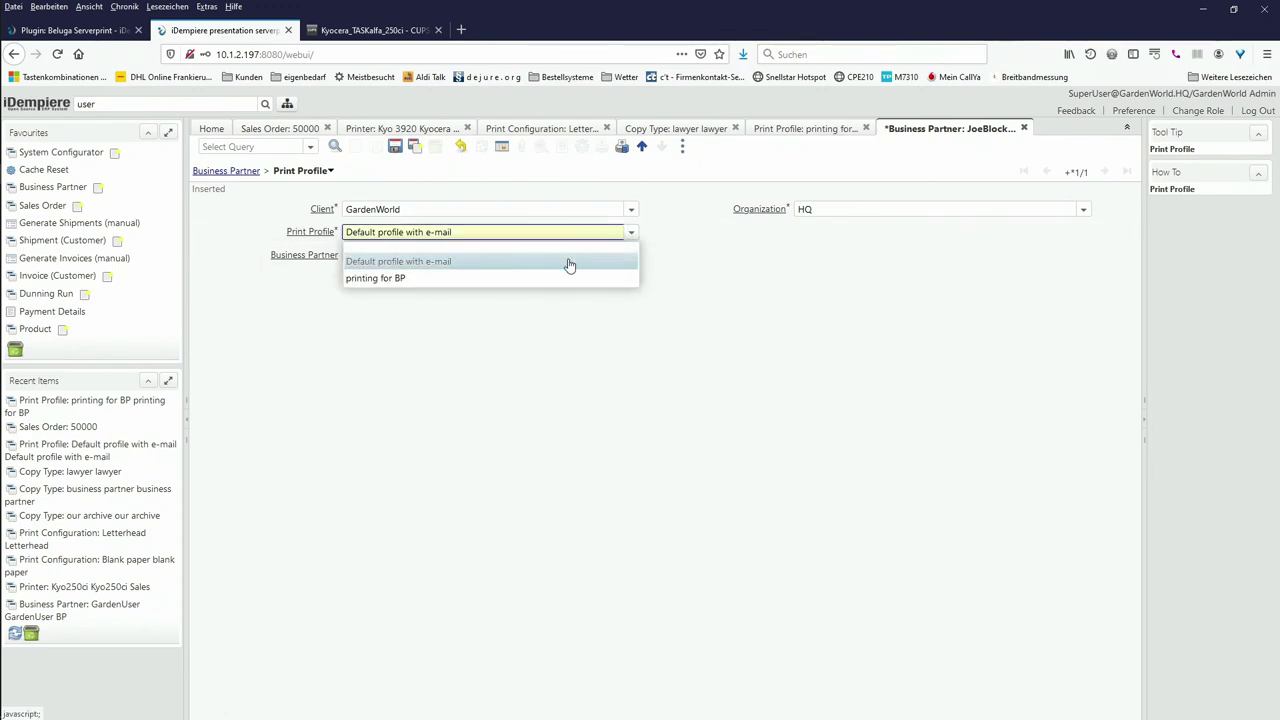
pyautogui.click(543, 278)
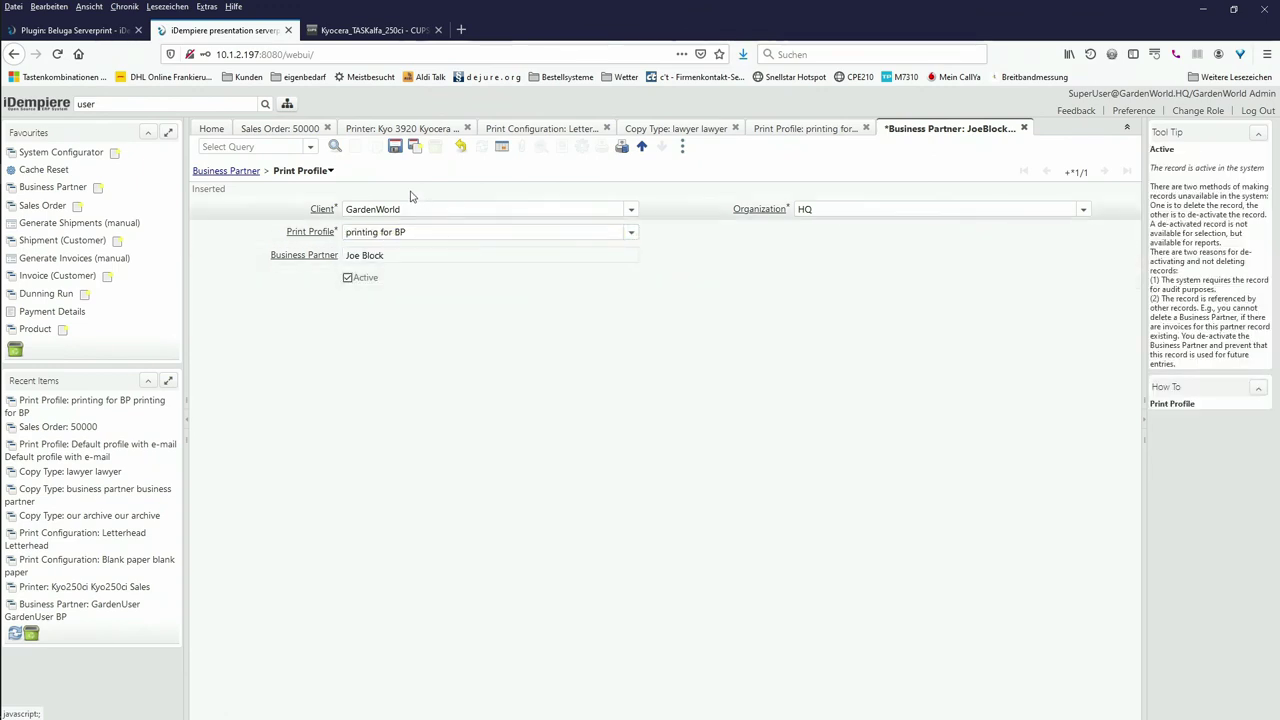
pyautogui.click(396, 148)
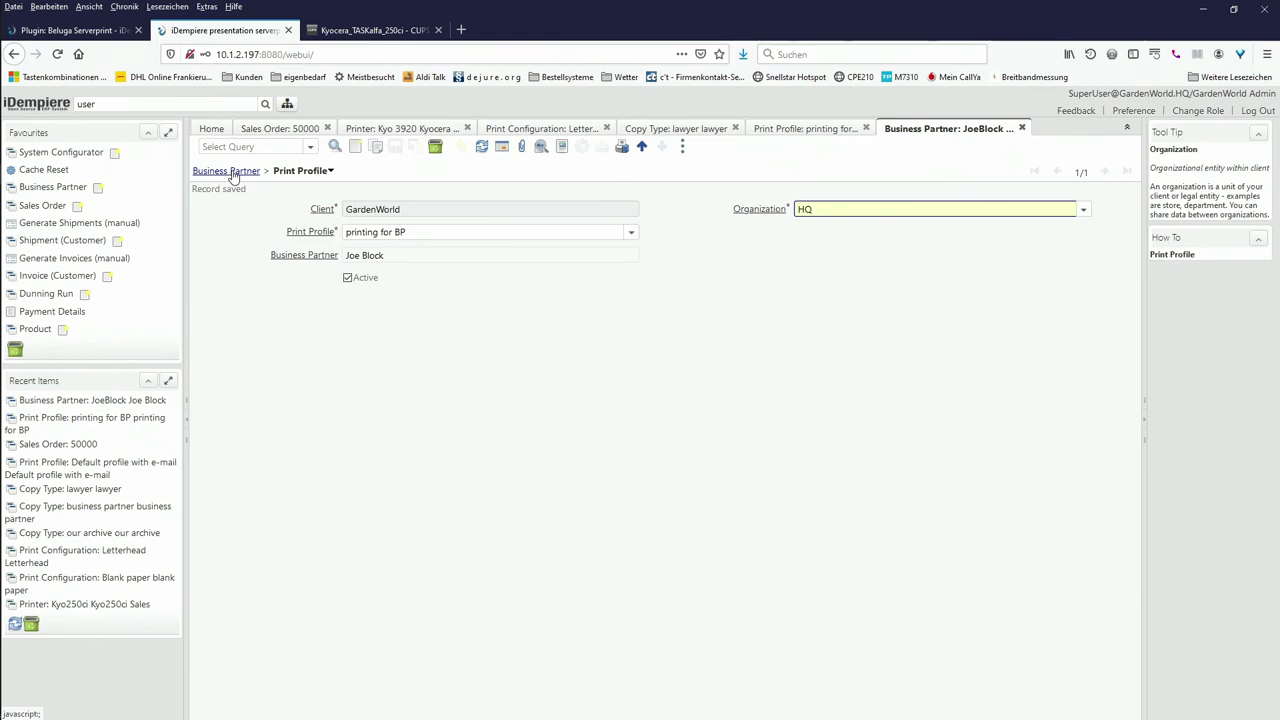
pyautogui.click(226, 171)
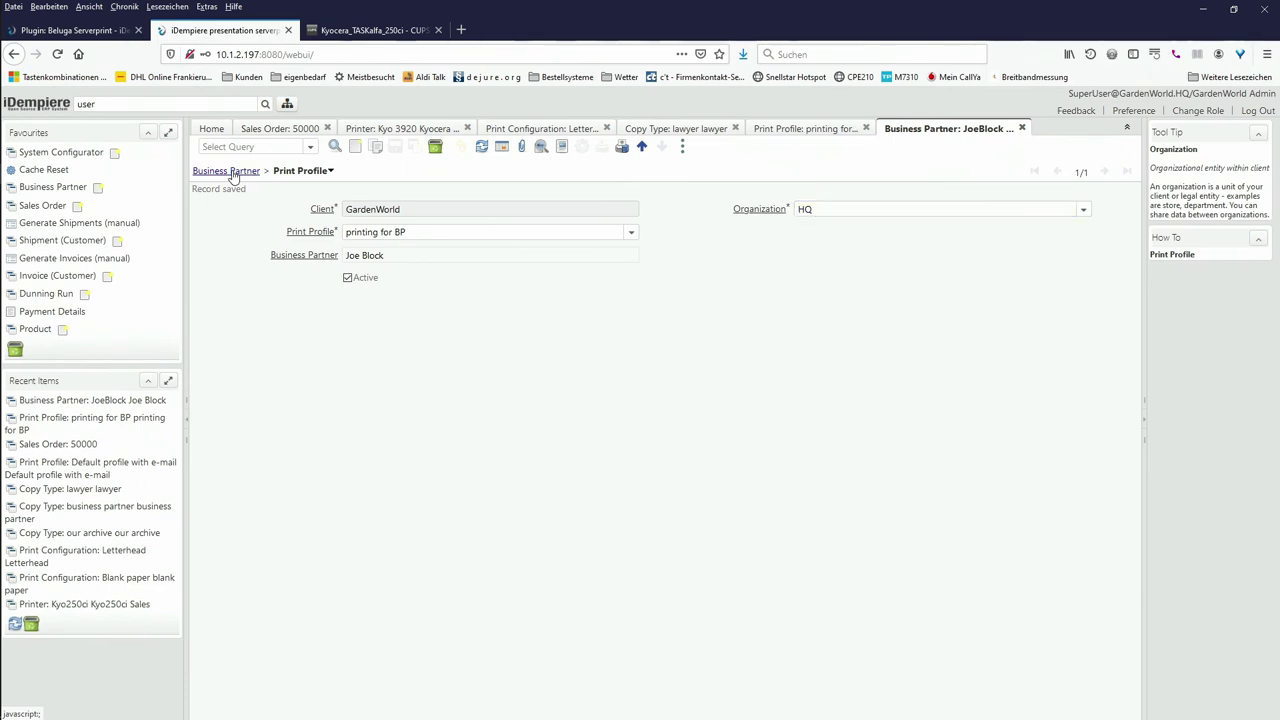
# Step: Review the 'for BP' sub-profile and its Standard Order copy settings, then return to the profile
pyautogui.click(824, 132)
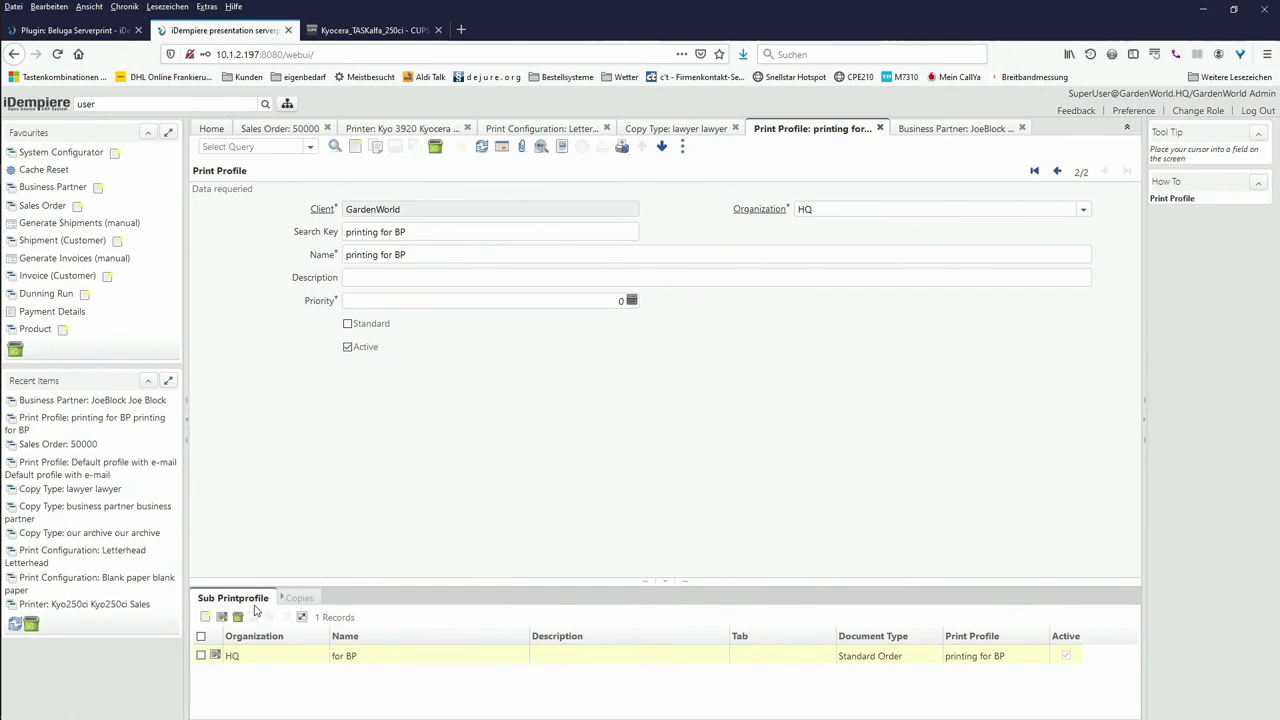
pyautogui.click(240, 598)
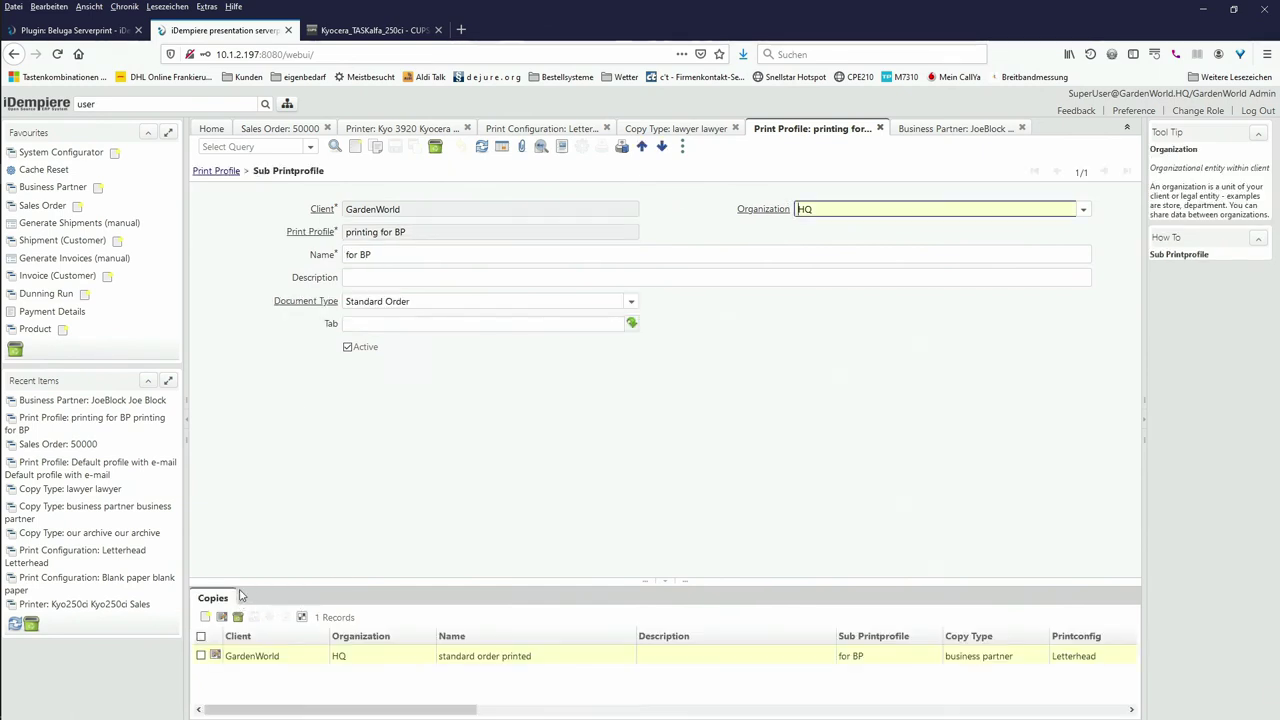
pyautogui.click(216, 598)
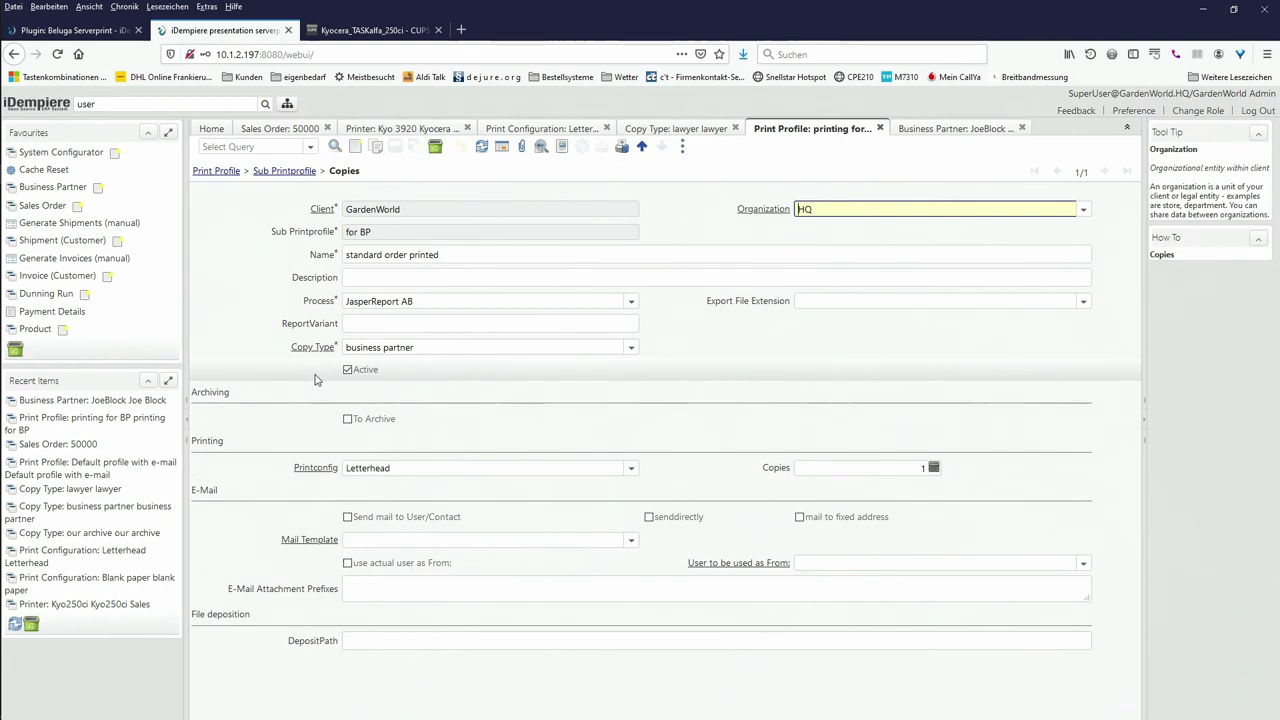
pyautogui.click(220, 172)
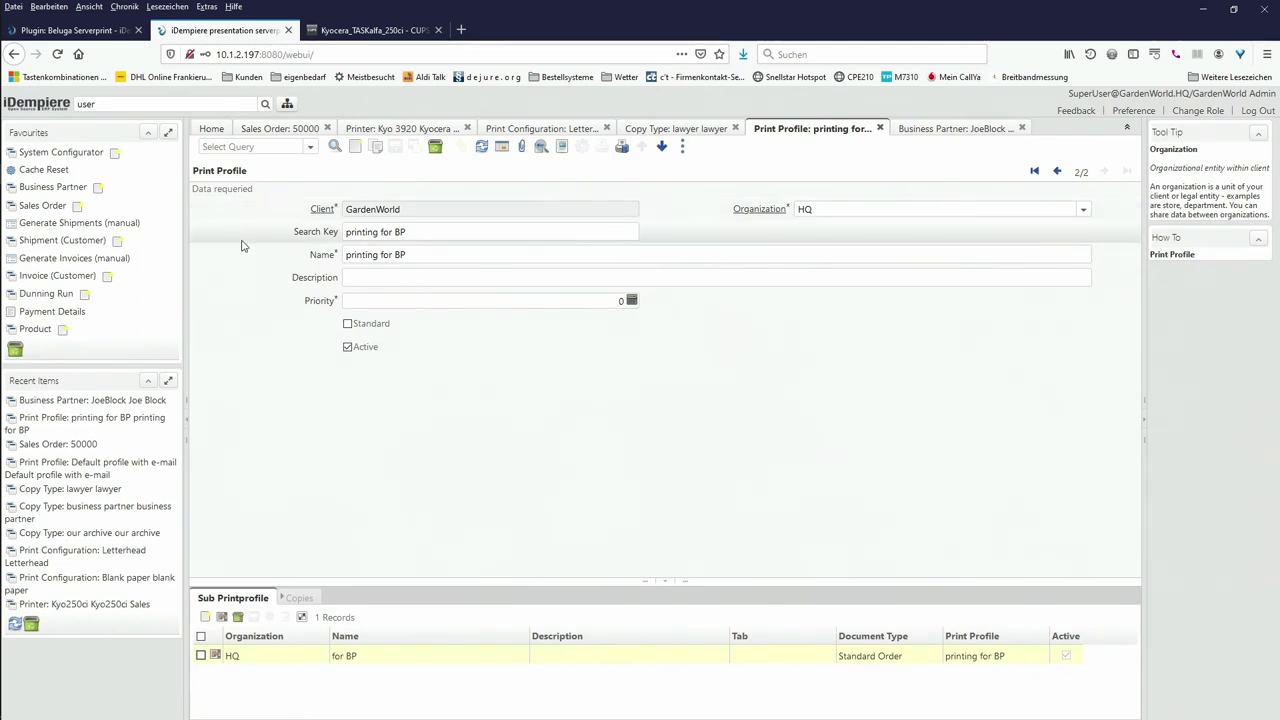
# Step: Create a print profile with search key and name 'no email to boss', then start a sub-profile
pyautogui.click(355, 145)
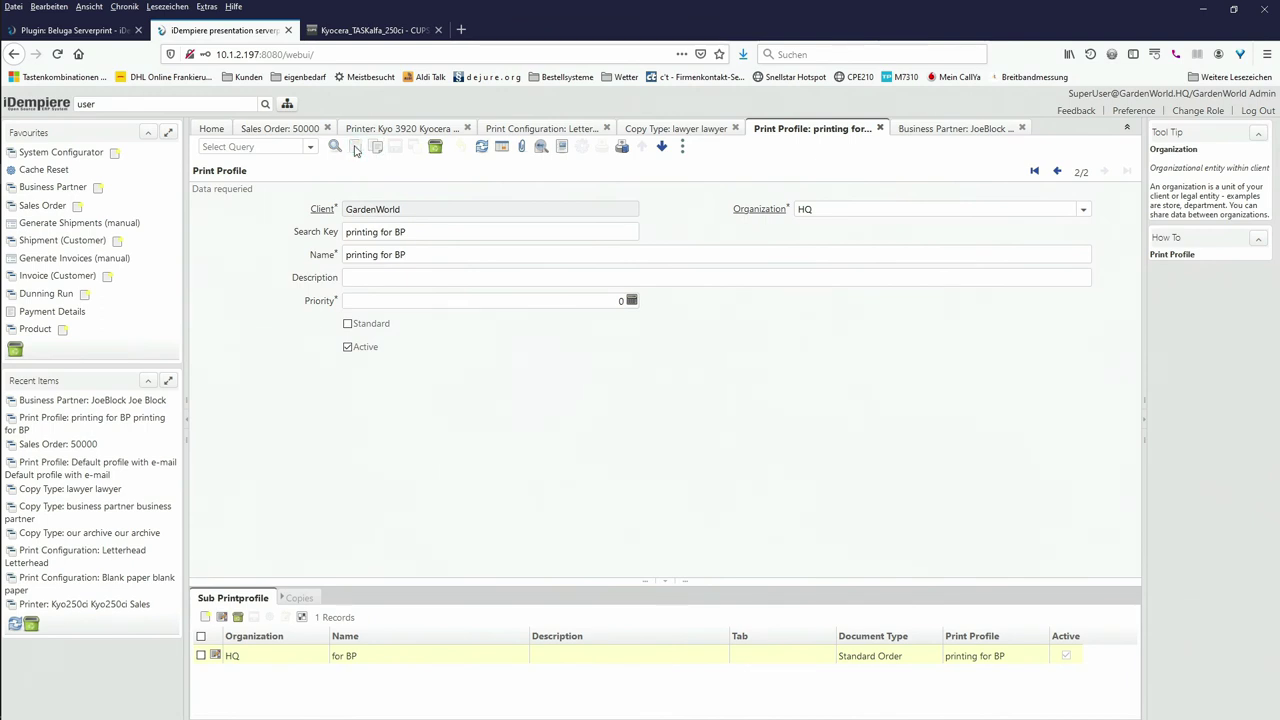
pyautogui.click(370, 230)
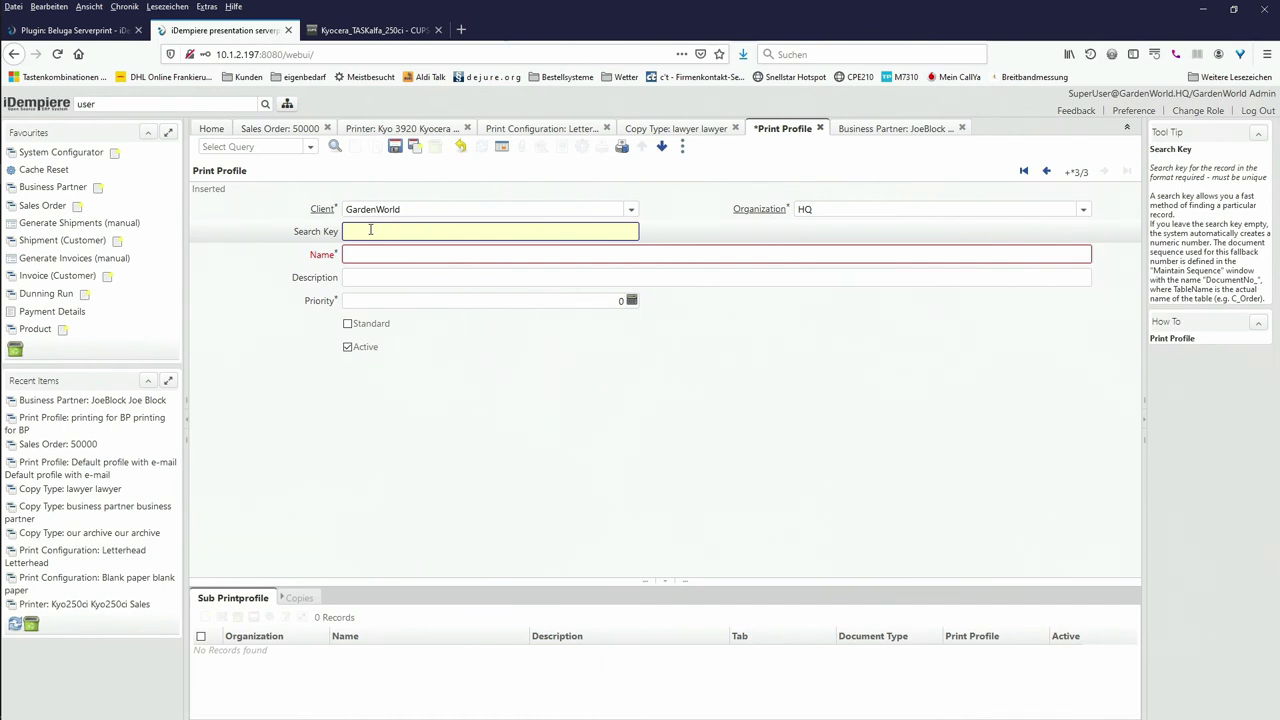
pyautogui.write('l to ba')
pyautogui.write('ss')
pyautogui.press('BackSpace')
pyautogui.press('BackSpace')
pyautogui.press('BackSpace')
pyautogui.press('BackSpace')
pyautogui.press('BackSpace')
pyautogui.write('oss')
pyautogui.click(373, 249)
pyautogui.write('no ema')
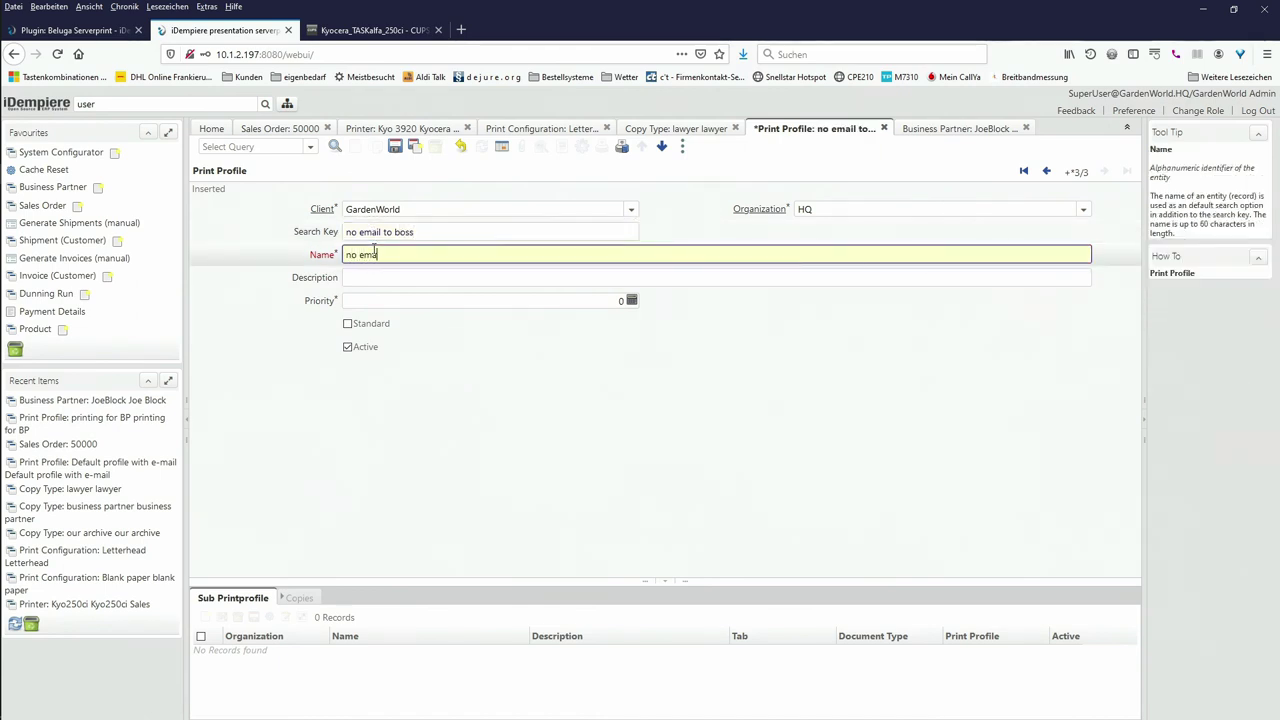
pyautogui.write('il to boss')
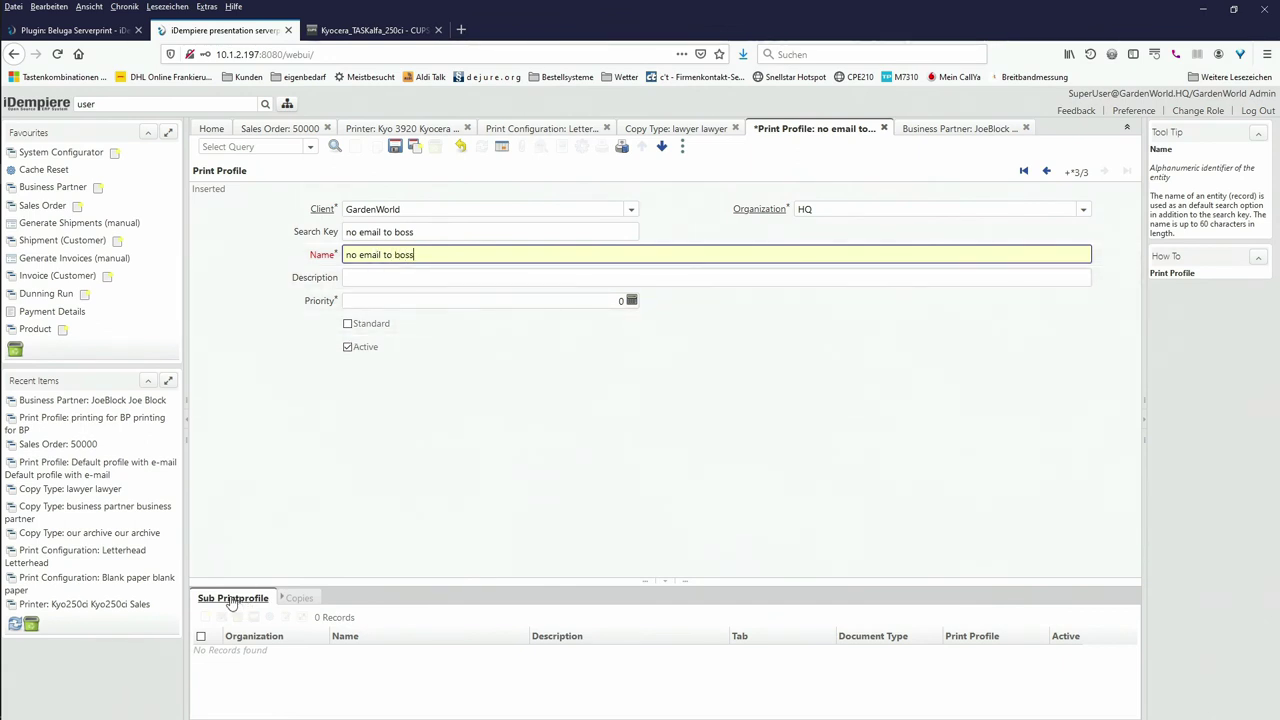
pyautogui.click(232, 598)
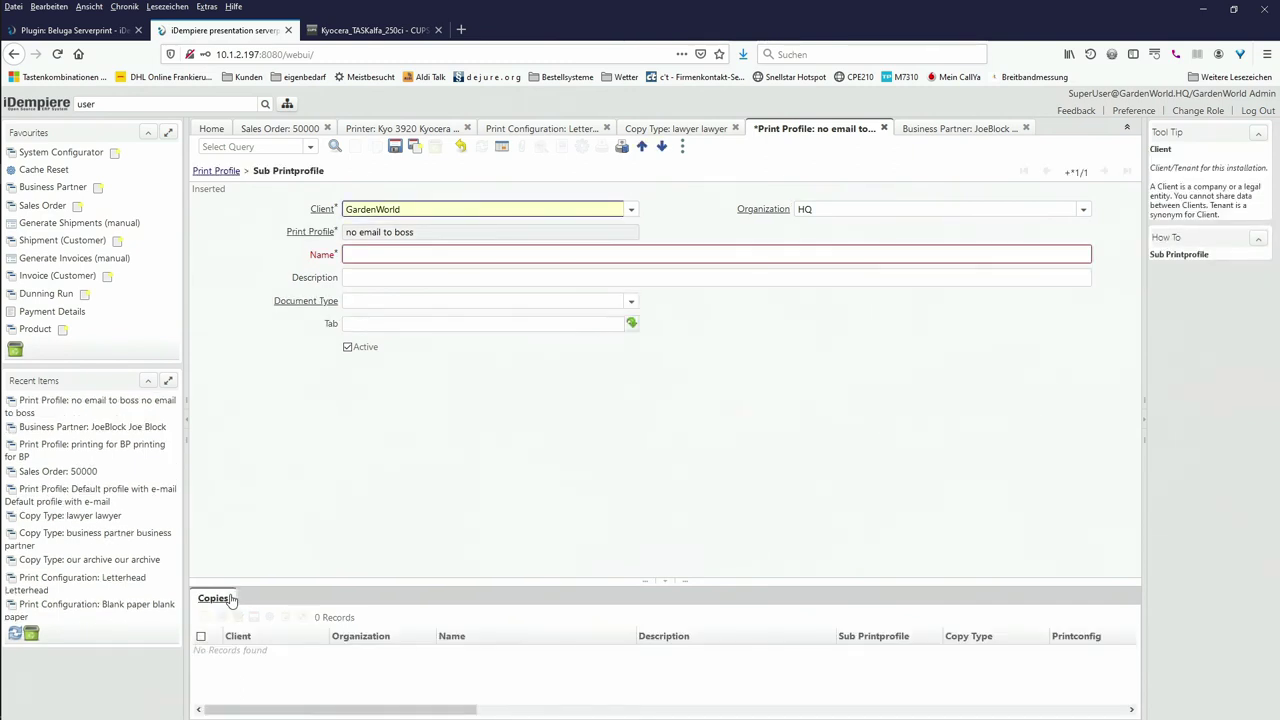
# Step: Name the sub-profile 'no email', set document type Standard Order, and begin a copy entry
pyautogui.click(367, 250)
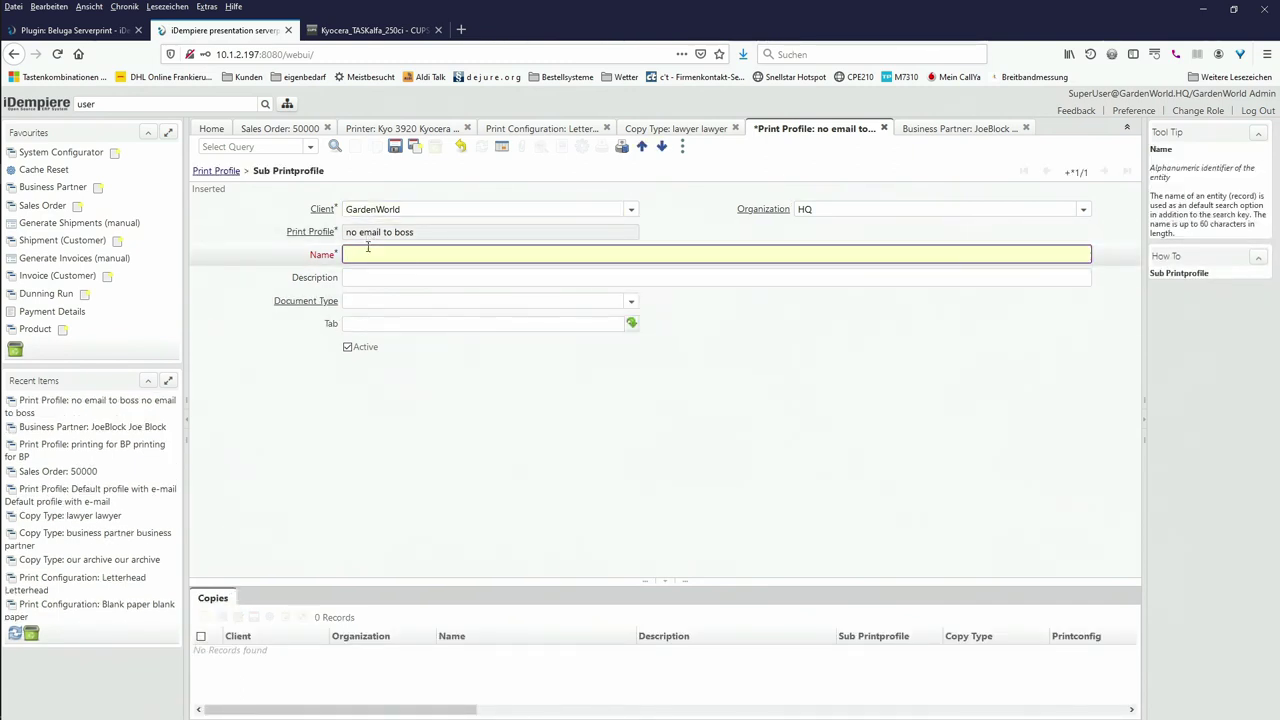
pyautogui.write('no email')
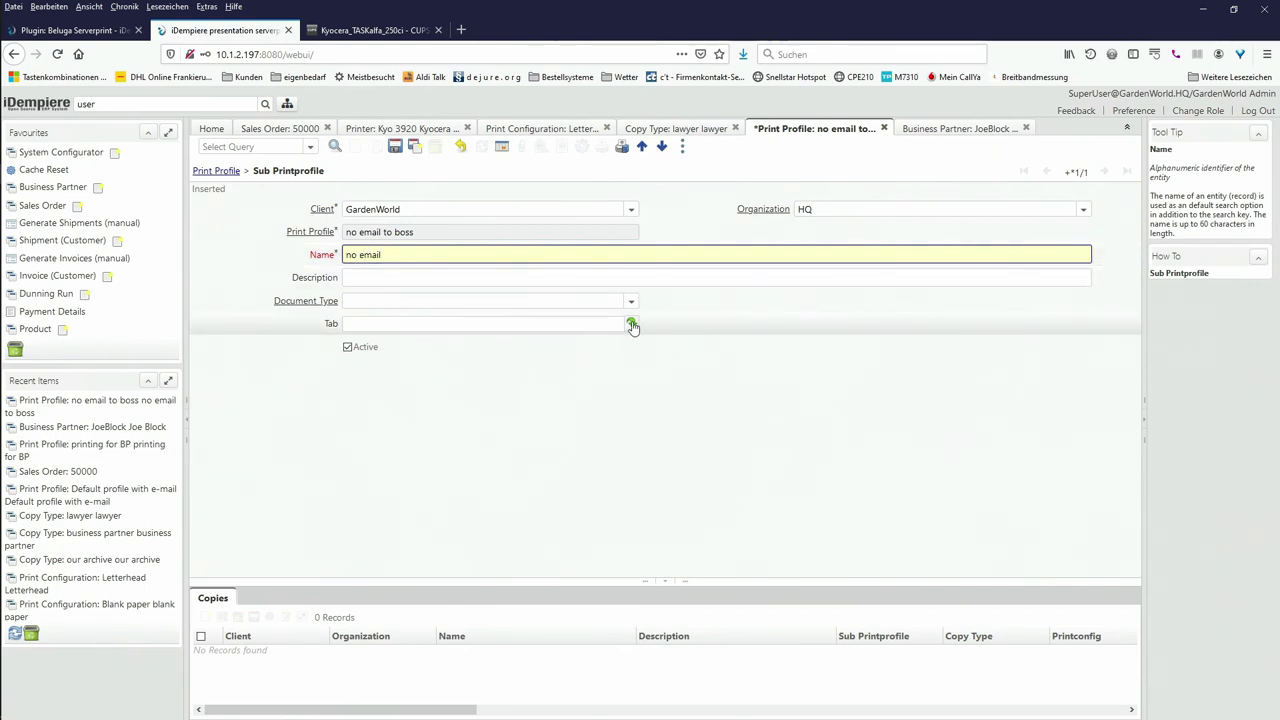
pyautogui.click(631, 301)
pyautogui.scroll(-10, 441, 418)
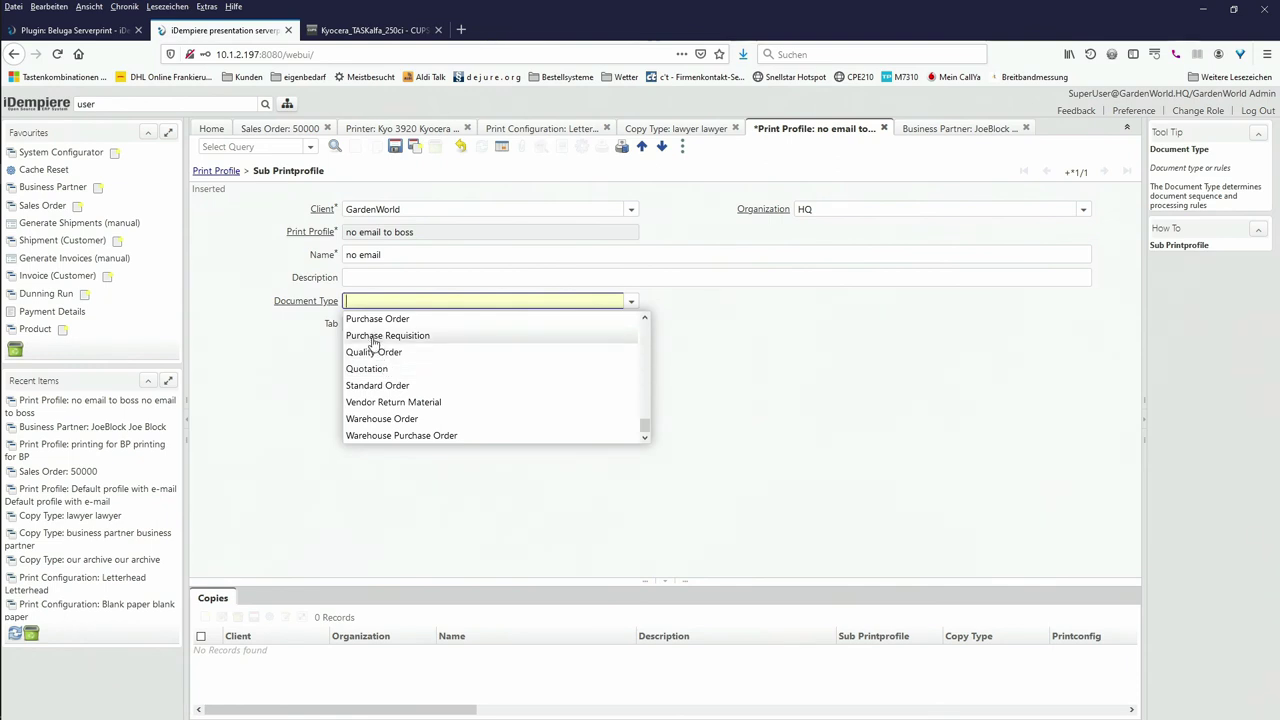
pyautogui.click(370, 386)
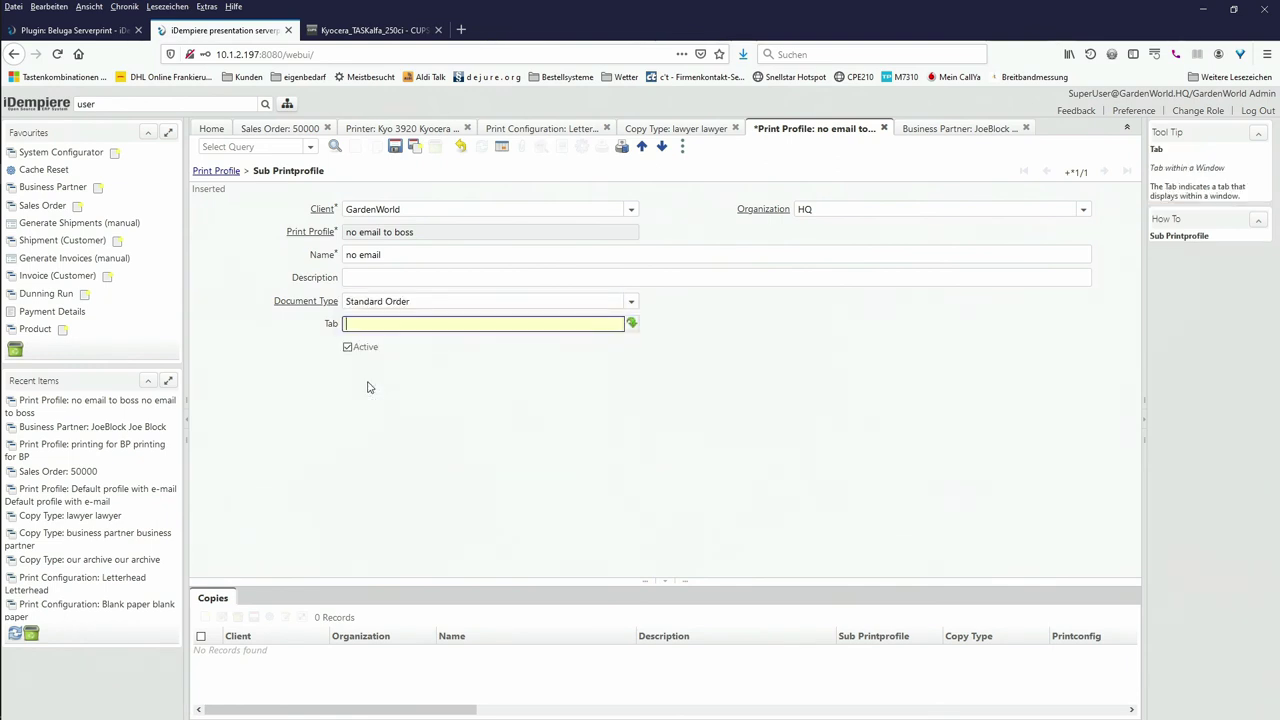
pyautogui.click(209, 605)
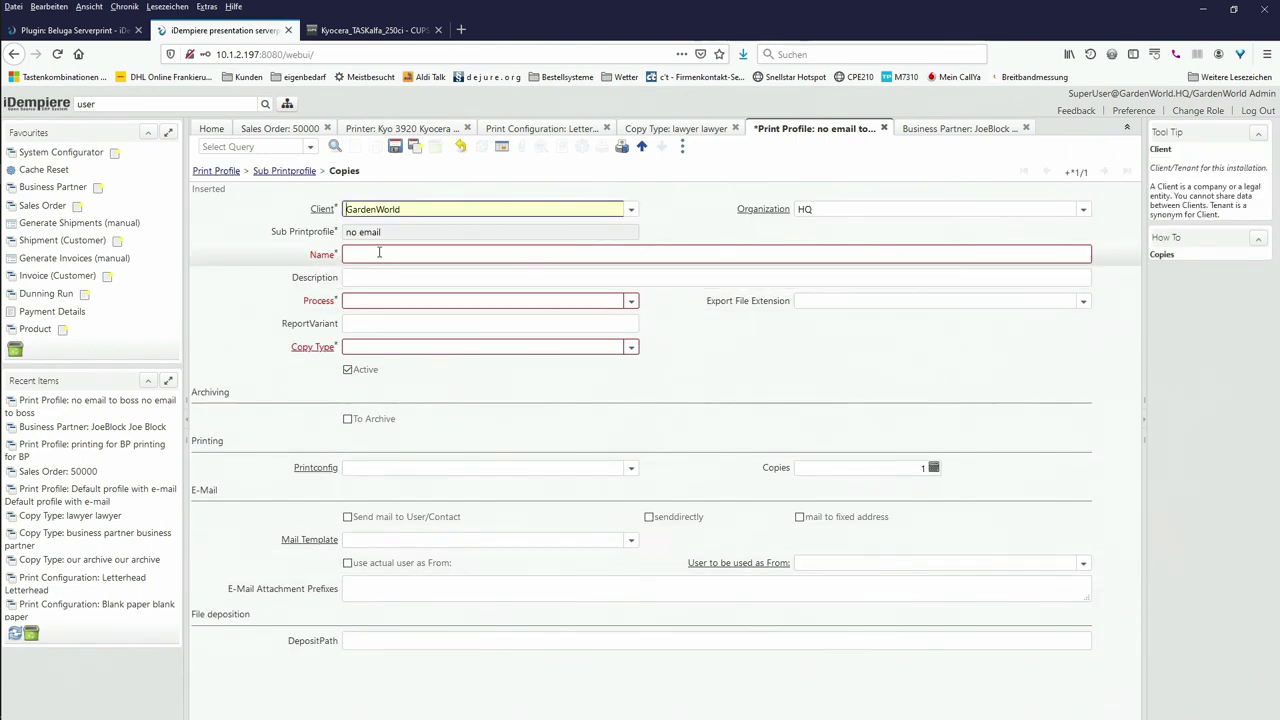
# Step: Give the copy entry type 'our archive', name 'no email', process JasperReport AB, and variant Copy
pyautogui.click(629, 347)
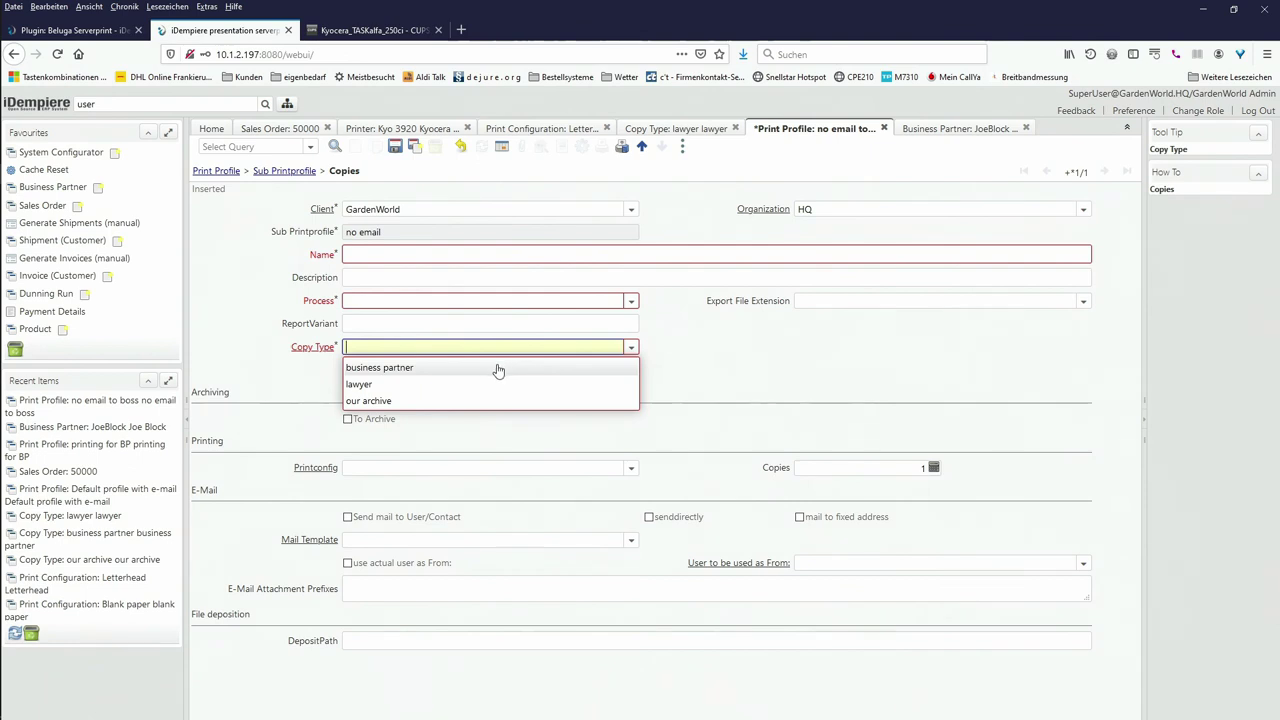
pyautogui.click(450, 399)
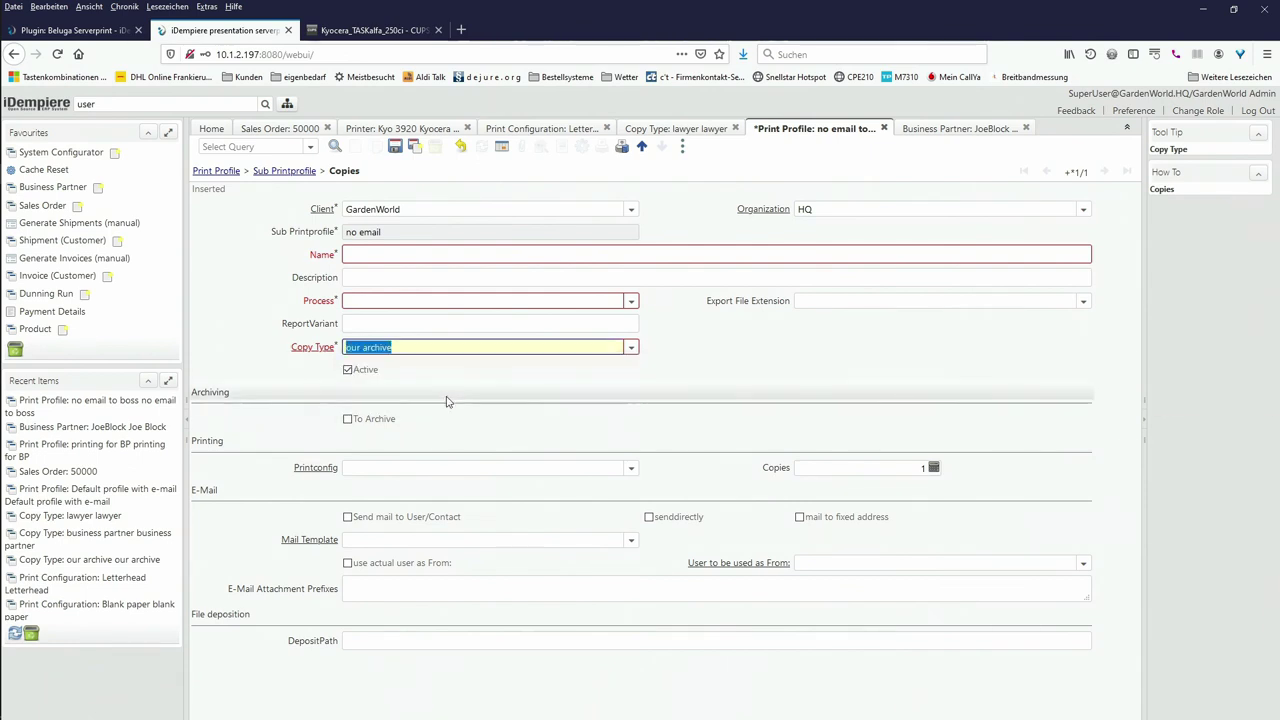
pyautogui.click(412, 255)
pyautogui.write('no ')
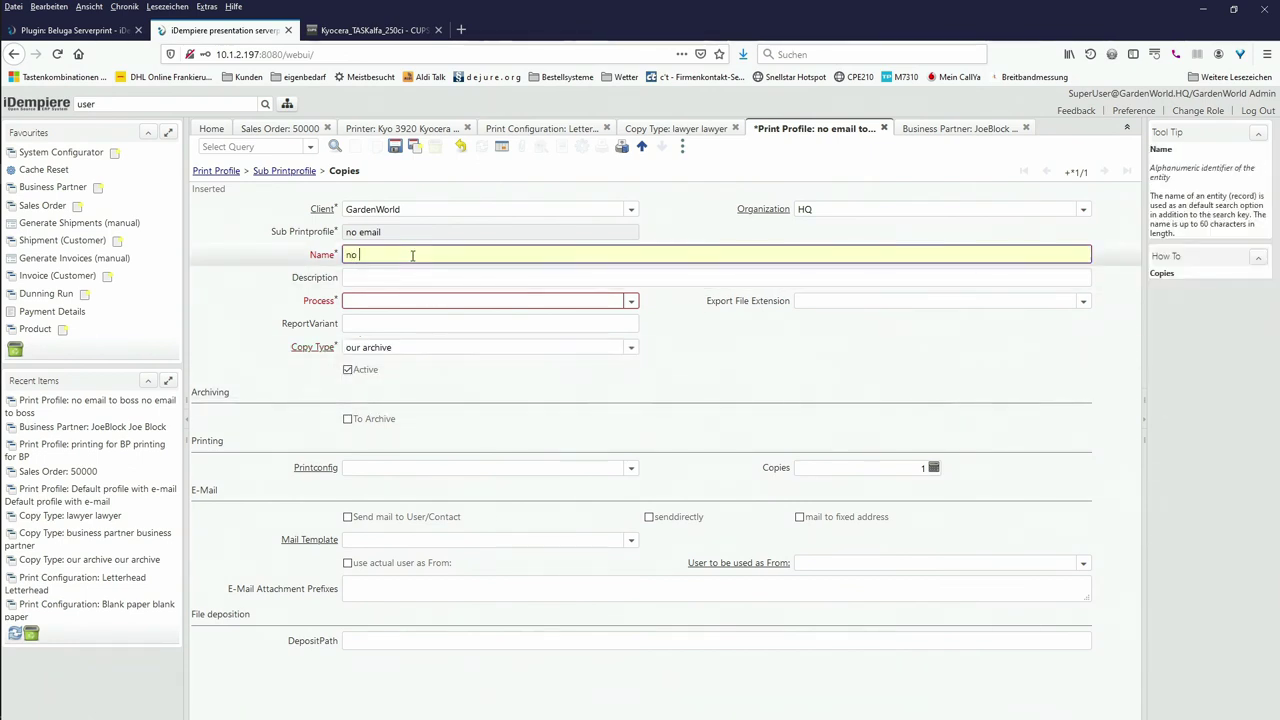
pyautogui.write('email')
pyautogui.press('Tab')
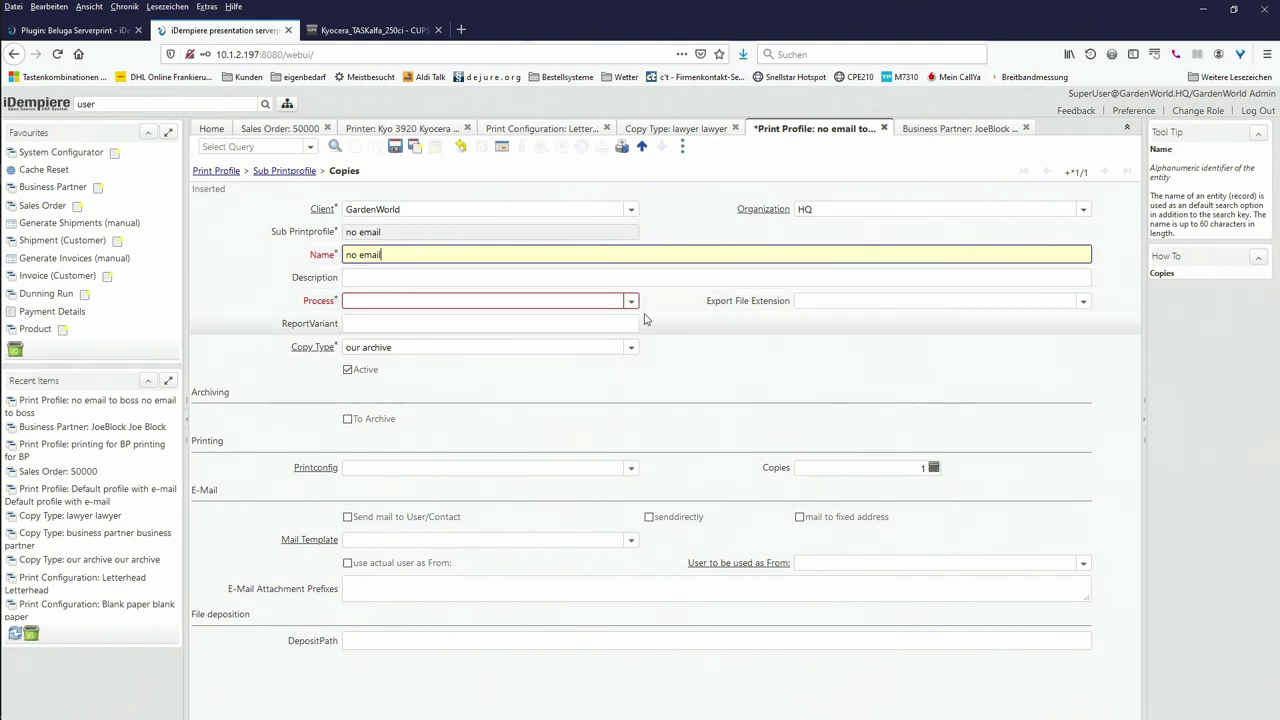
pyautogui.click(631, 301)
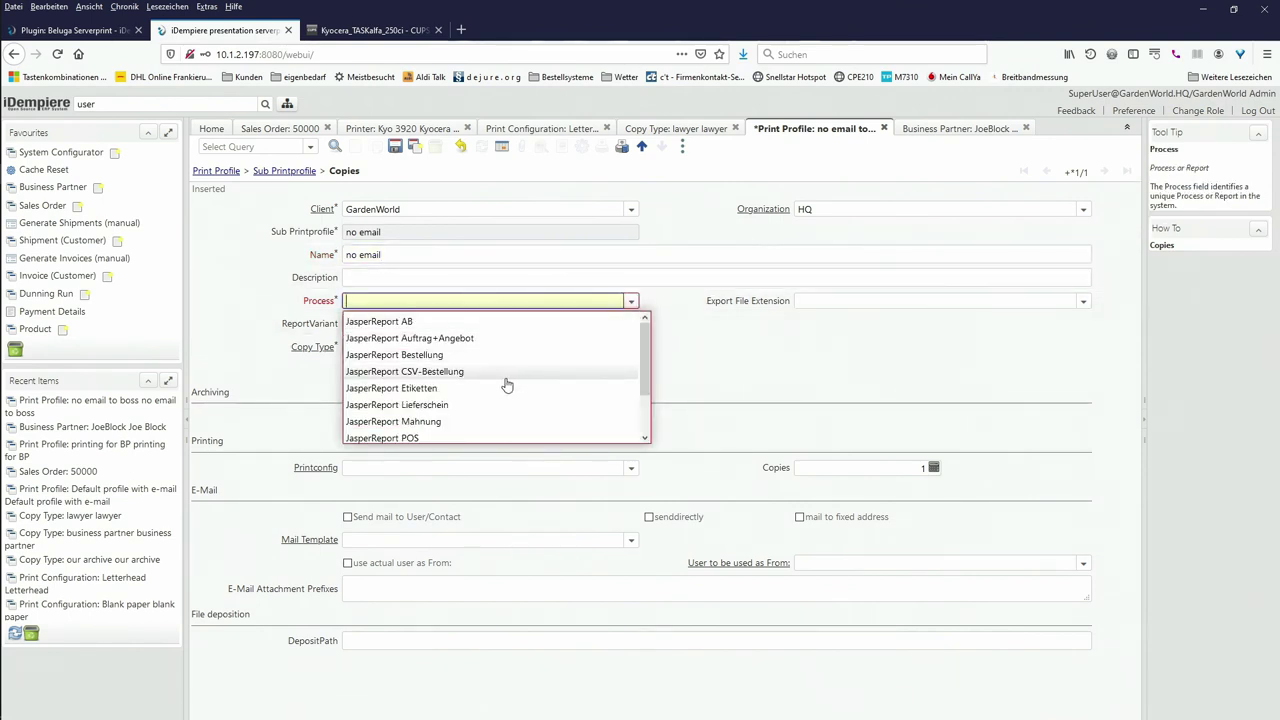
pyautogui.scroll(-1, 508, 388)
pyautogui.scroll(-2, 508, 388)
pyautogui.scroll(3, 496, 350)
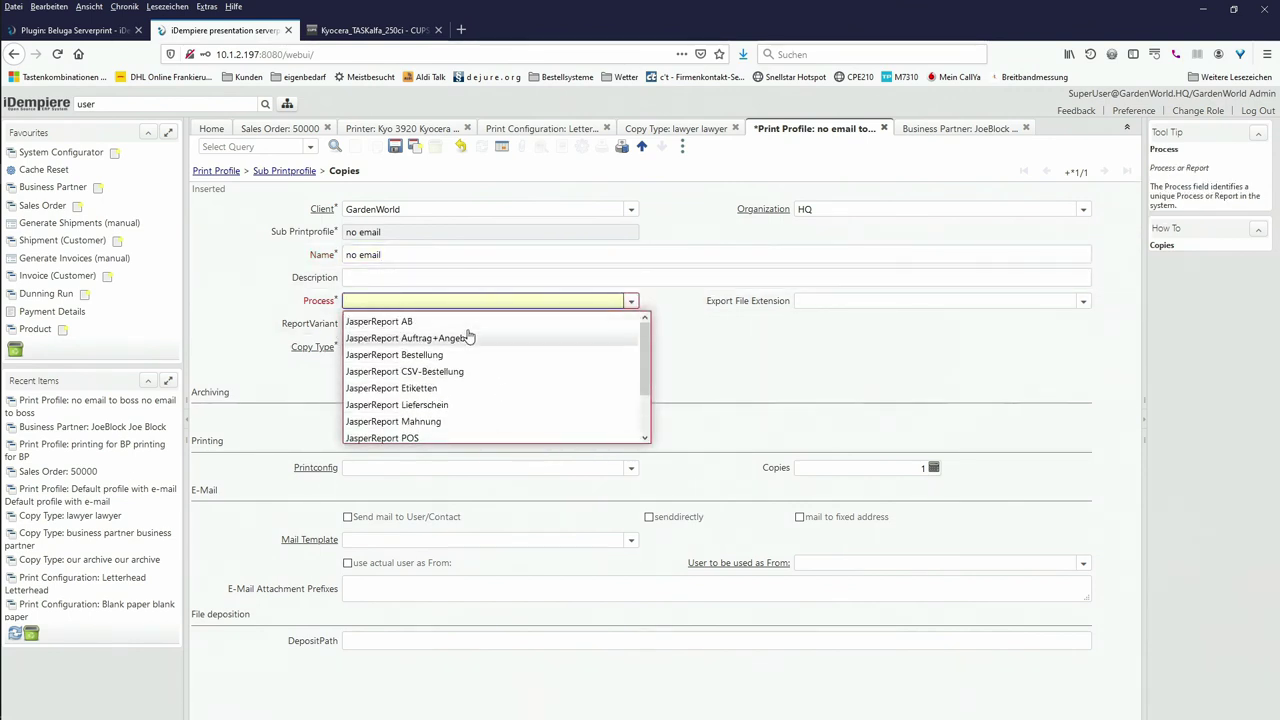
pyautogui.click(465, 325)
pyautogui.click(438, 321)
pyautogui.write('C')
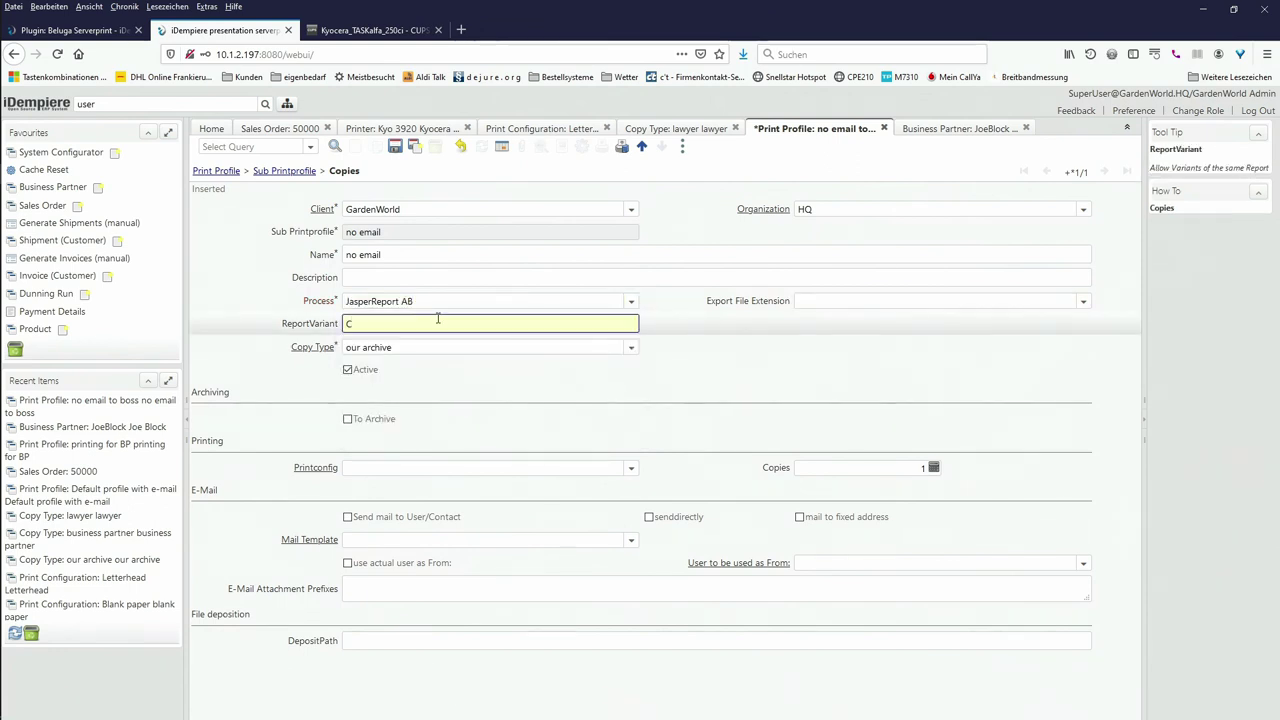
pyautogui.write('opy')
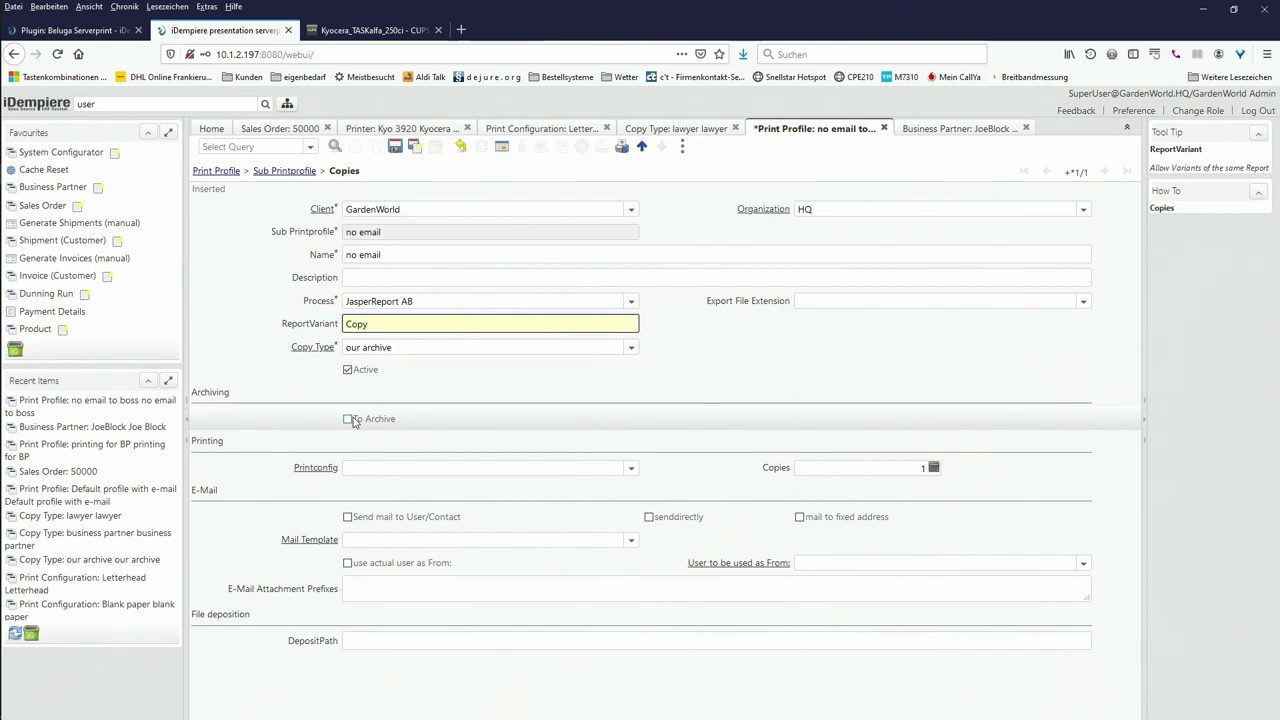
# Step: Enable To Archive, set print configuration to blank paper, and save the copy entry
pyautogui.click(348, 419)
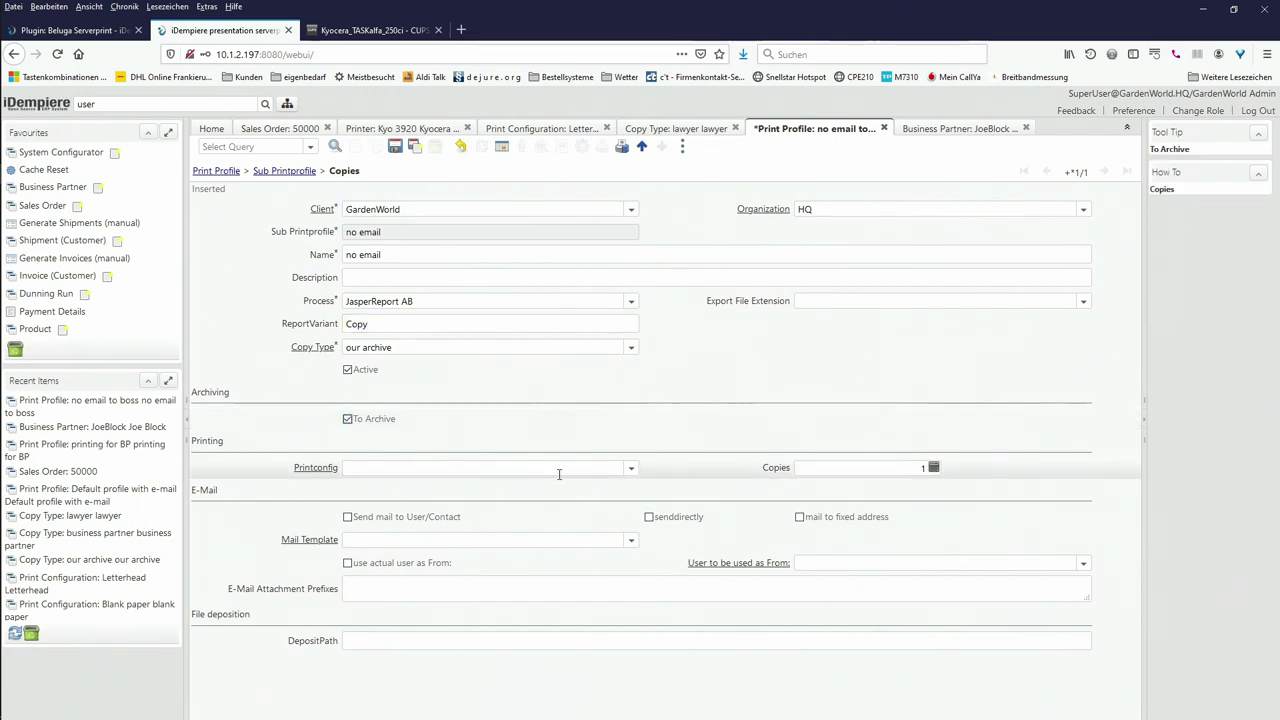
pyautogui.click(620, 468)
pyautogui.click(631, 468)
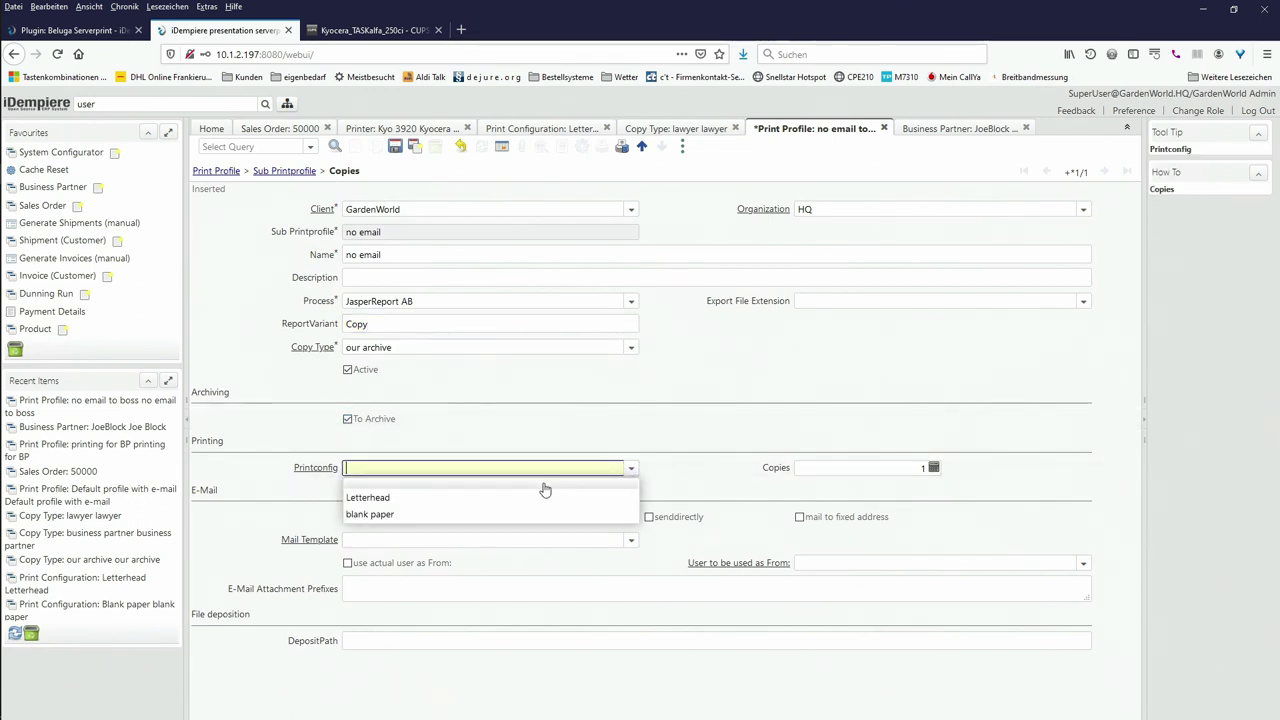
pyautogui.click(511, 513)
pyautogui.press('Tab')
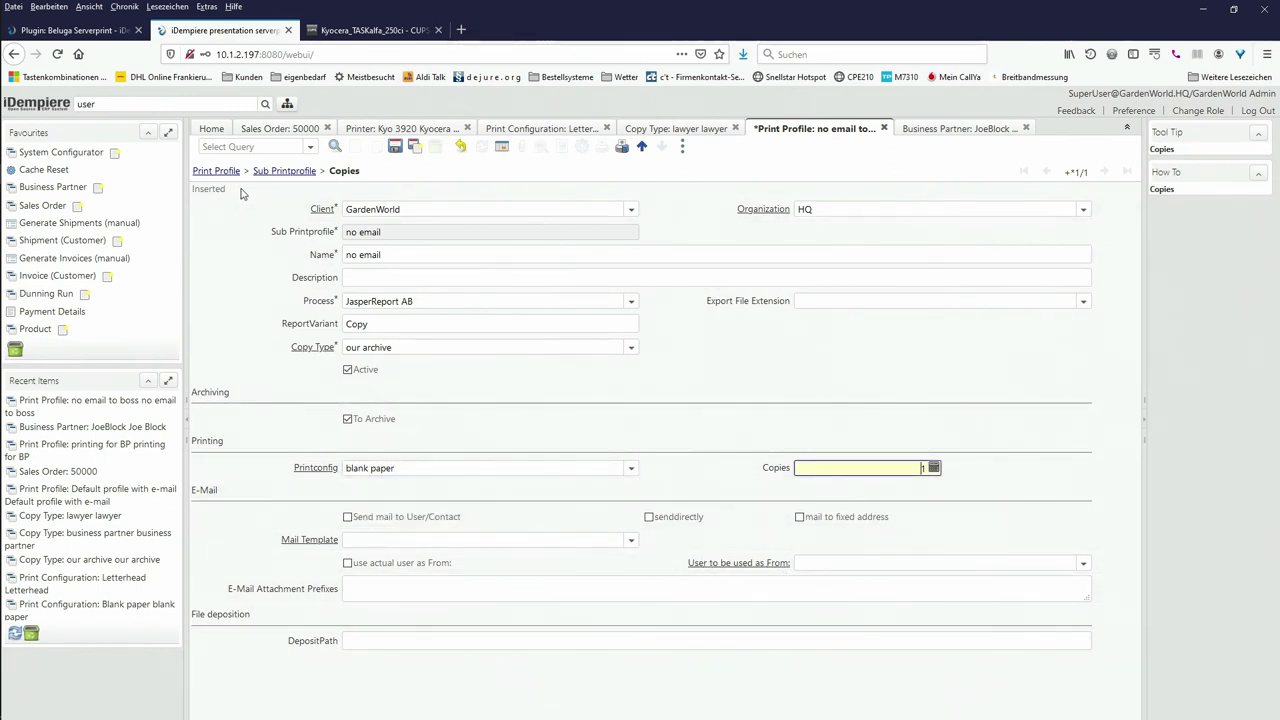
pyautogui.click(395, 147)
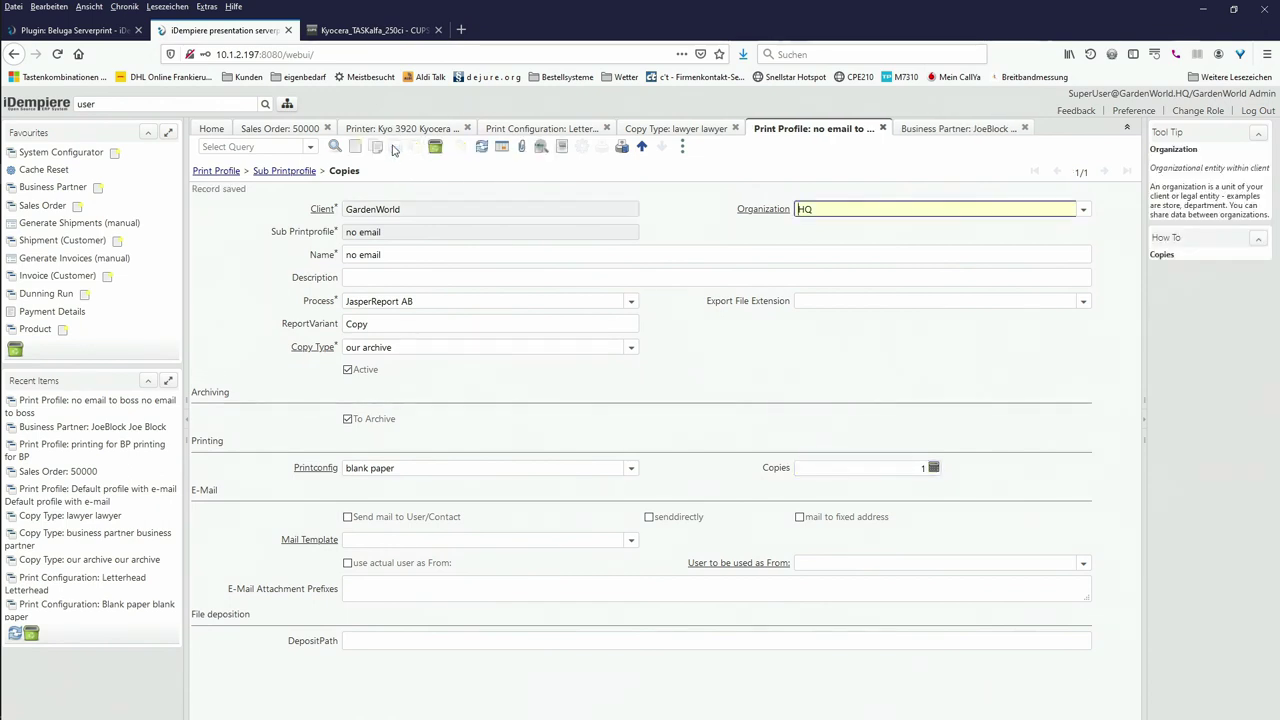
# Step: Search the menu for 'user' and open the User window
pyautogui.click(160, 104)
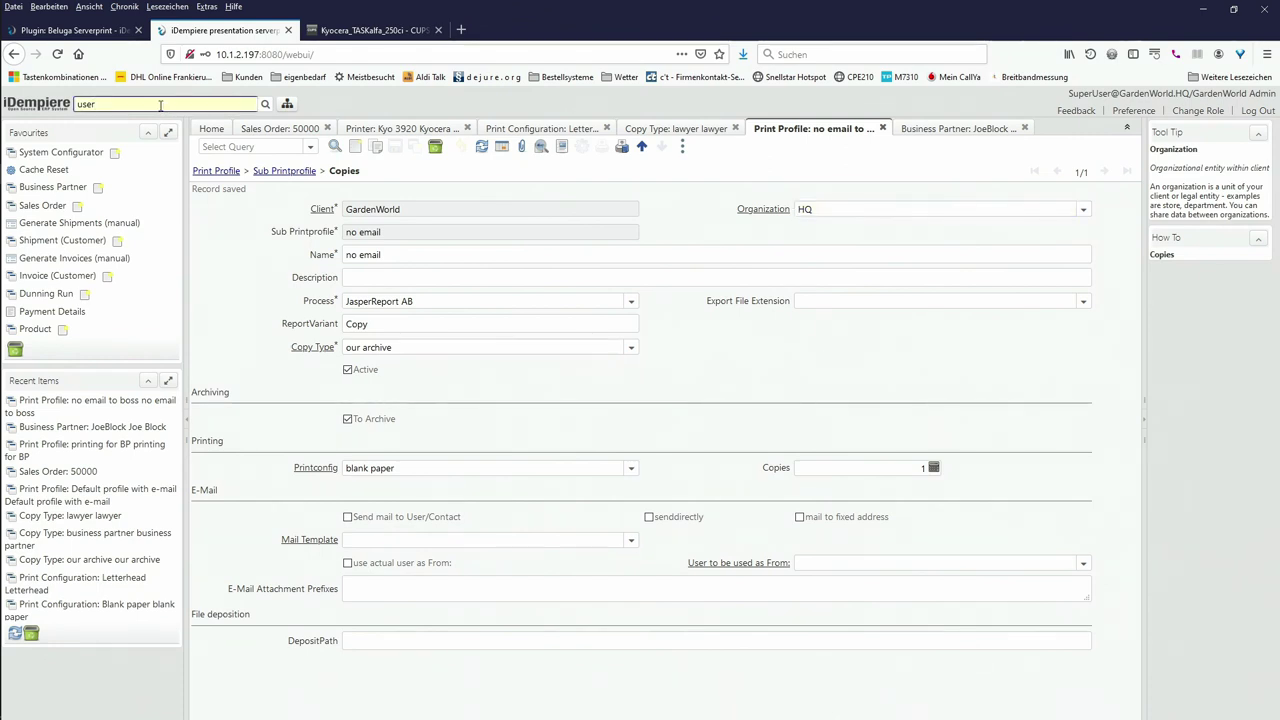
pyautogui.press('BackSpace')
pyautogui.press('BackSpace')
pyautogui.press('BackSpace')
pyautogui.press('BackSpace')
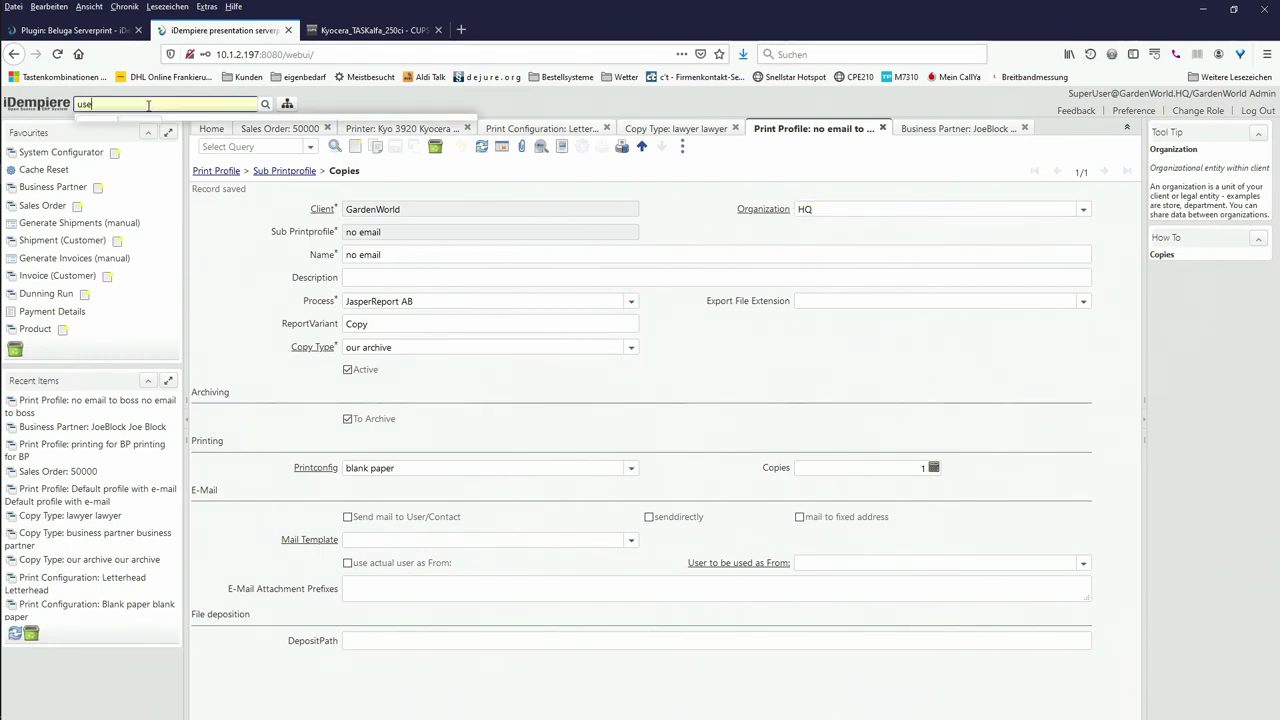
pyautogui.write('user')
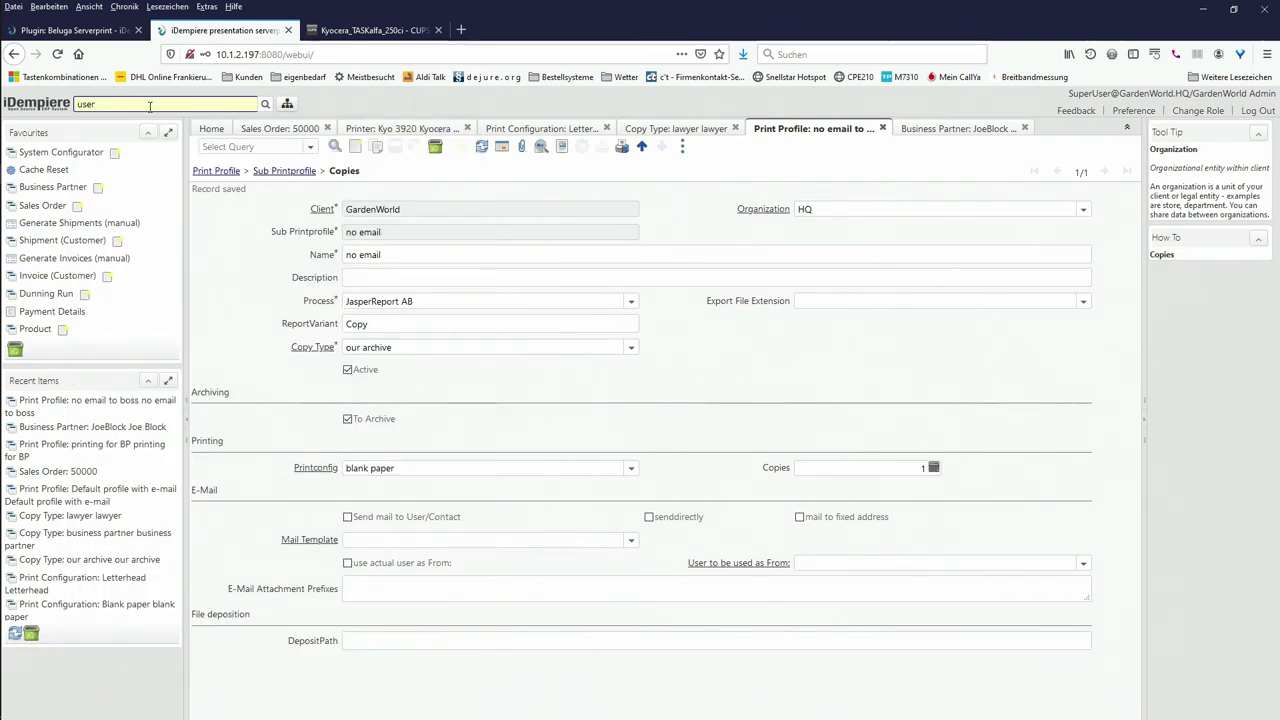
pyautogui.click(287, 104)
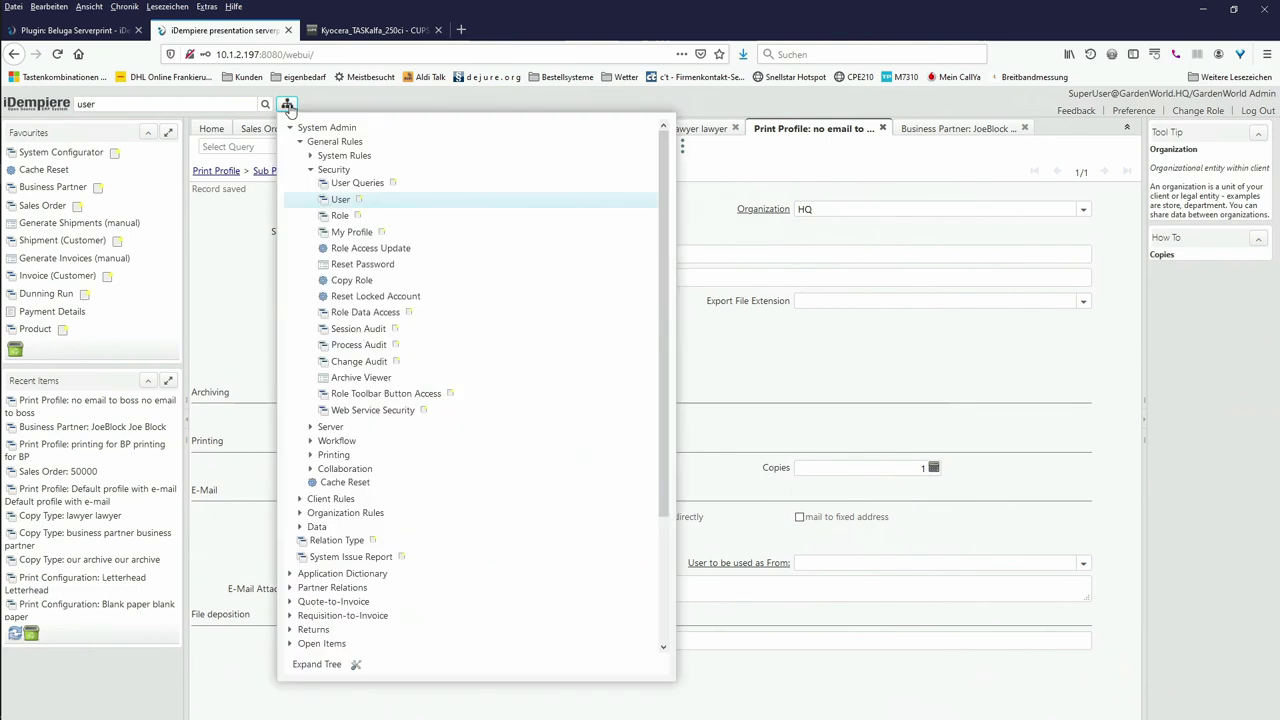
pyautogui.click(337, 201)
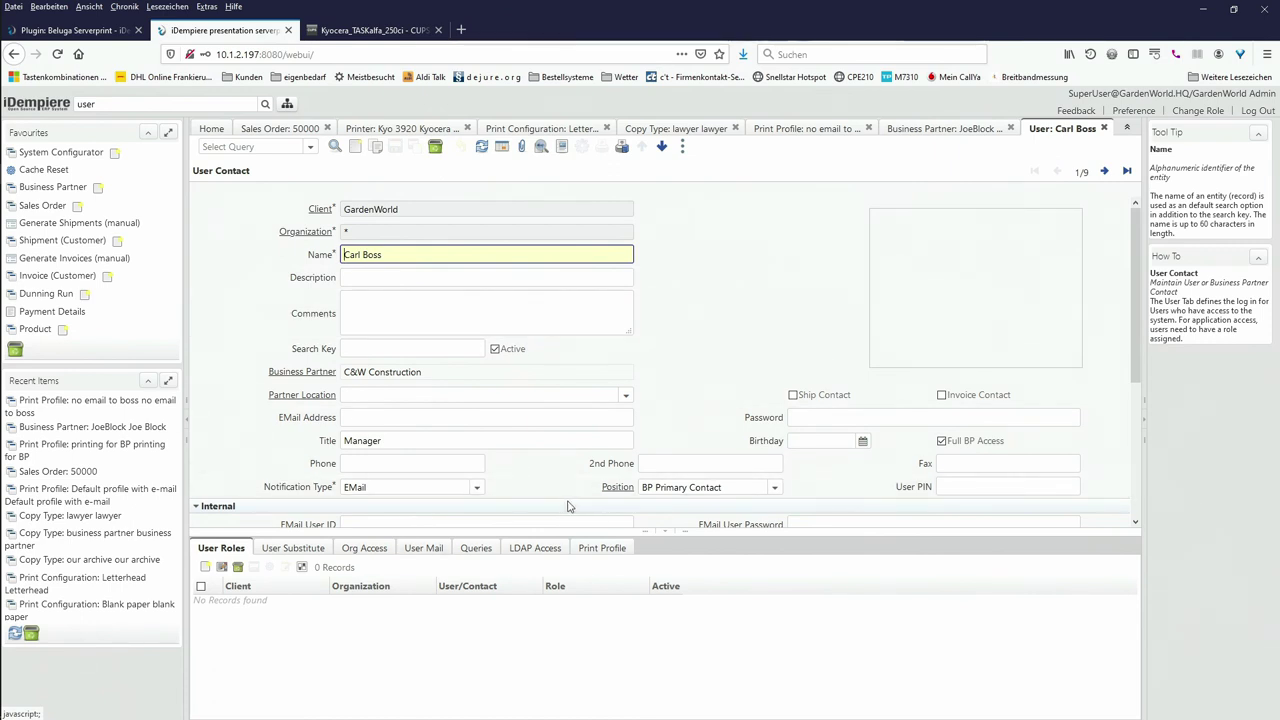
# Step: Add the refreshed 'no email to boss' print profile to the boss user and save
pyautogui.click(602, 550)
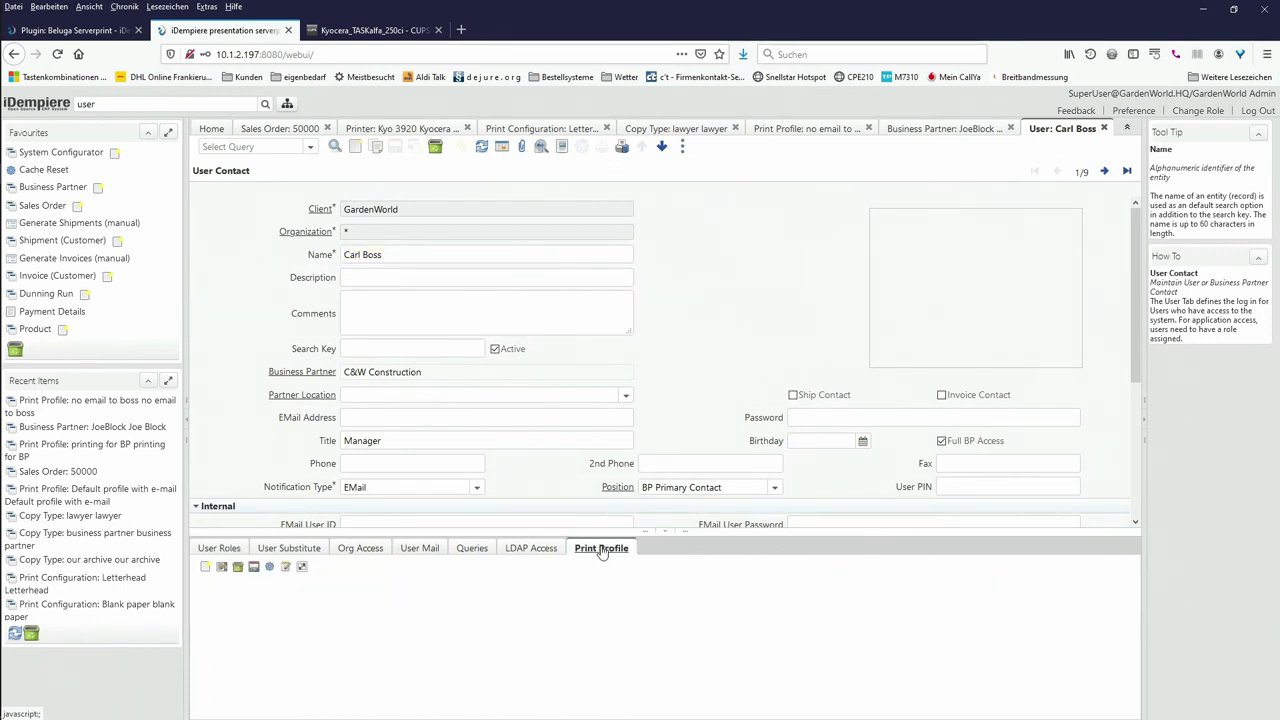
pyautogui.click(601, 550)
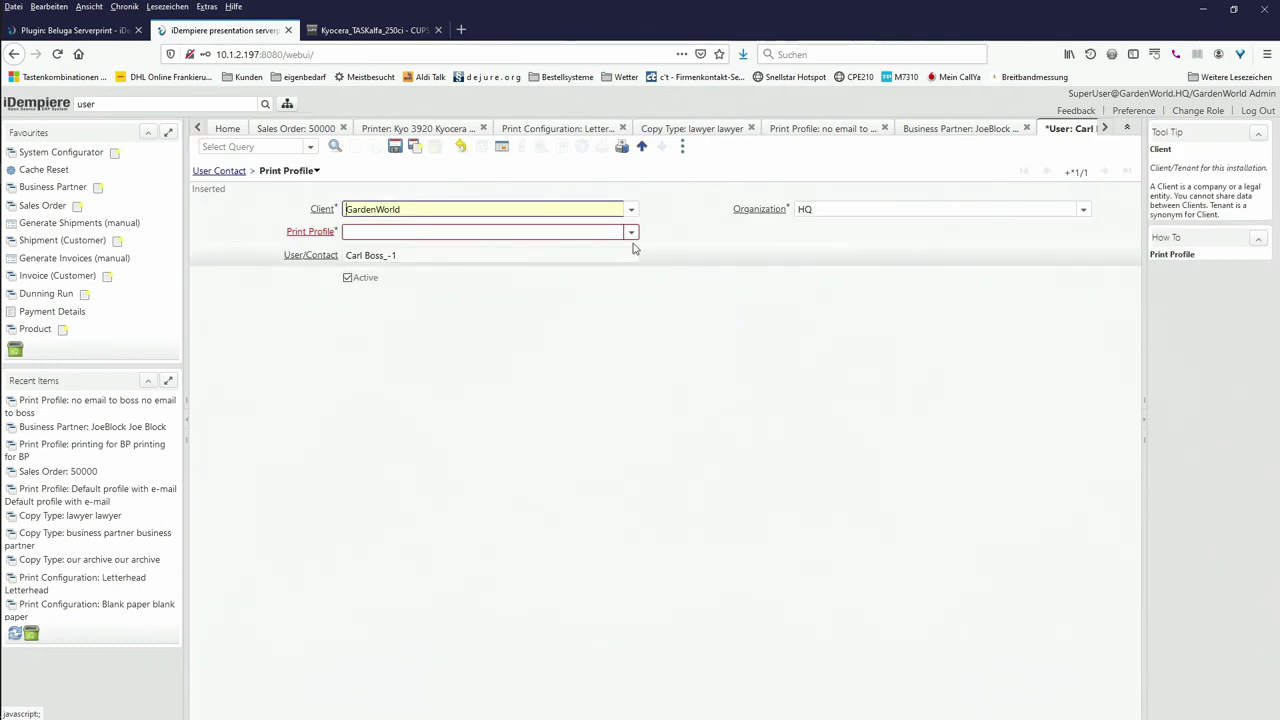
pyautogui.rightClick(633, 231)
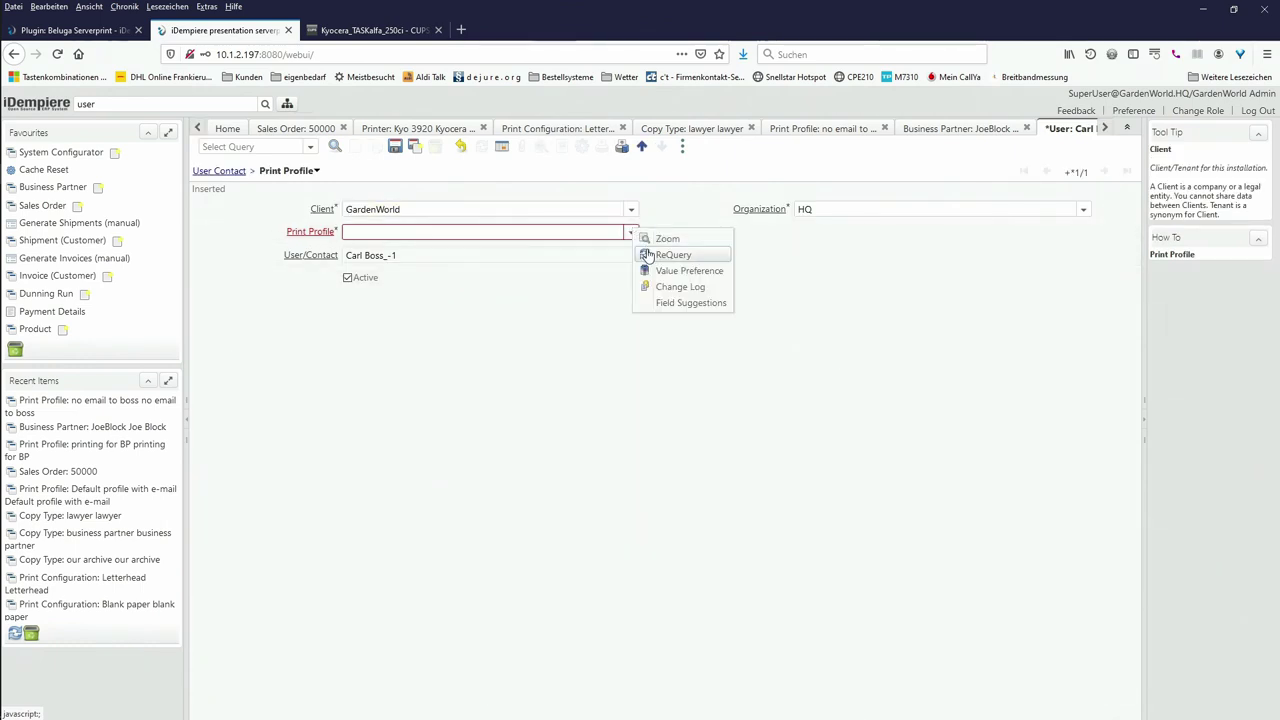
pyautogui.click(645, 256)
pyautogui.click(632, 233)
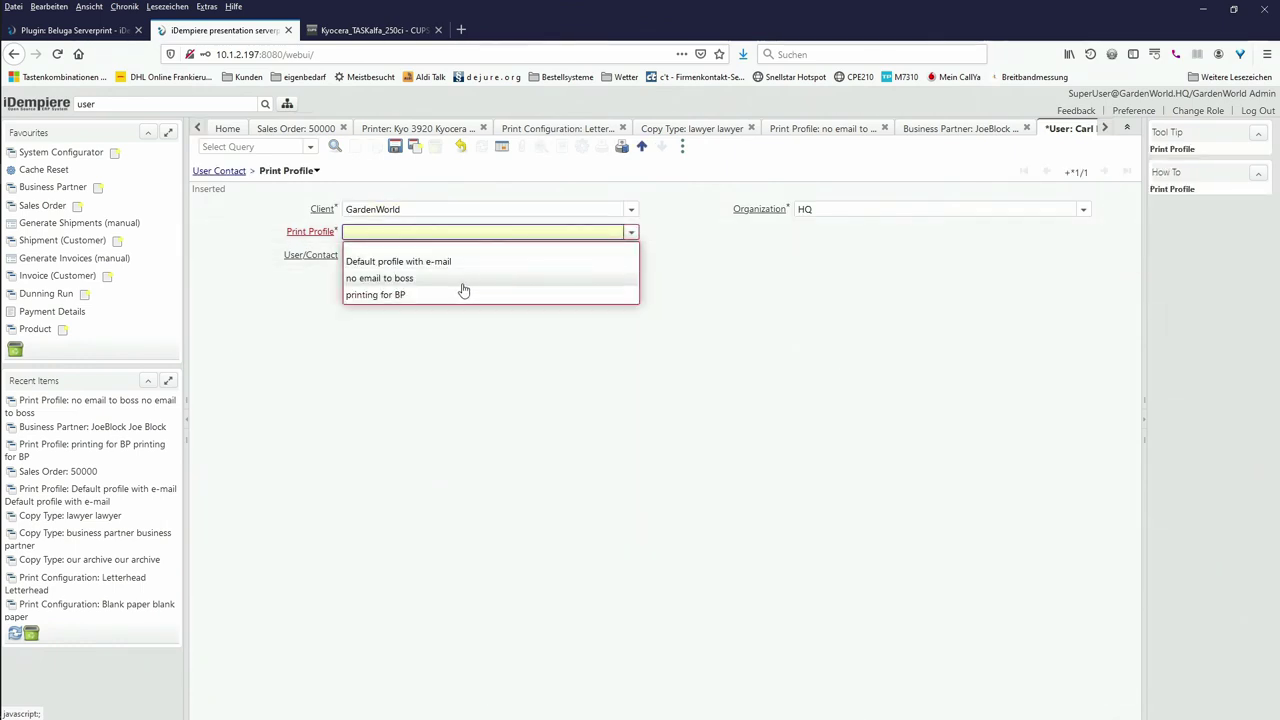
pyautogui.click(412, 278)
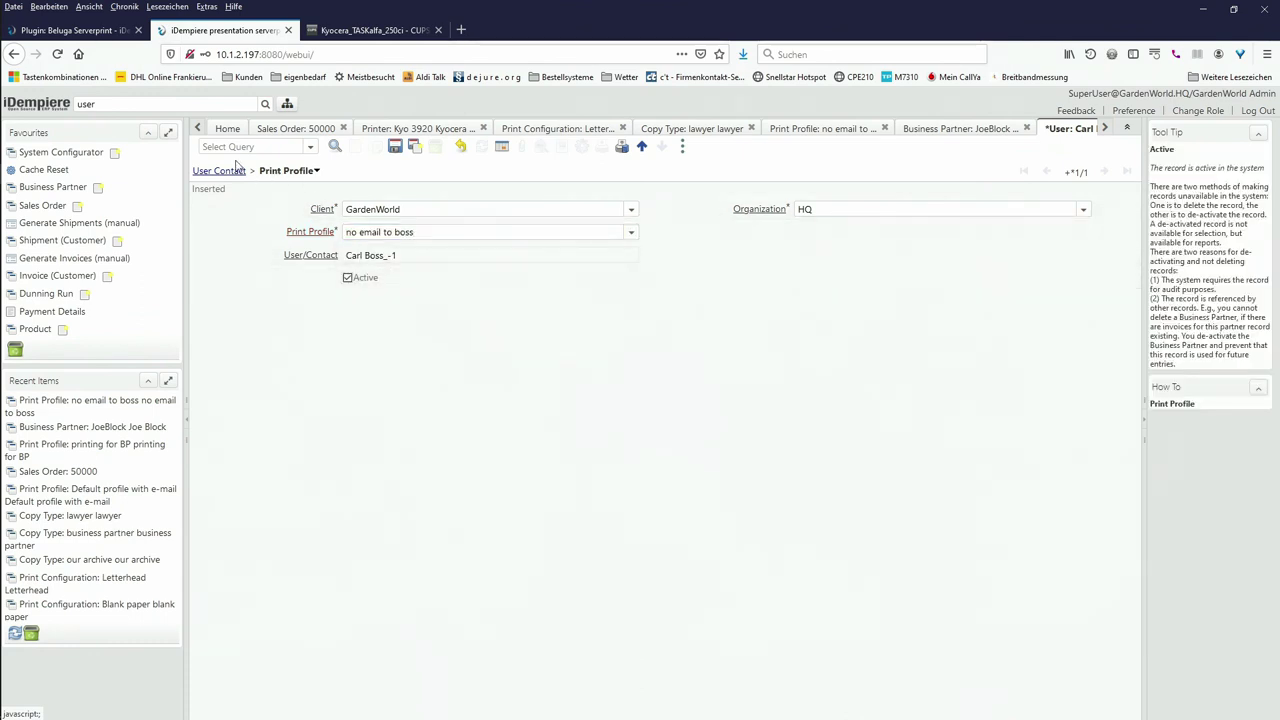
pyautogui.click(395, 146)
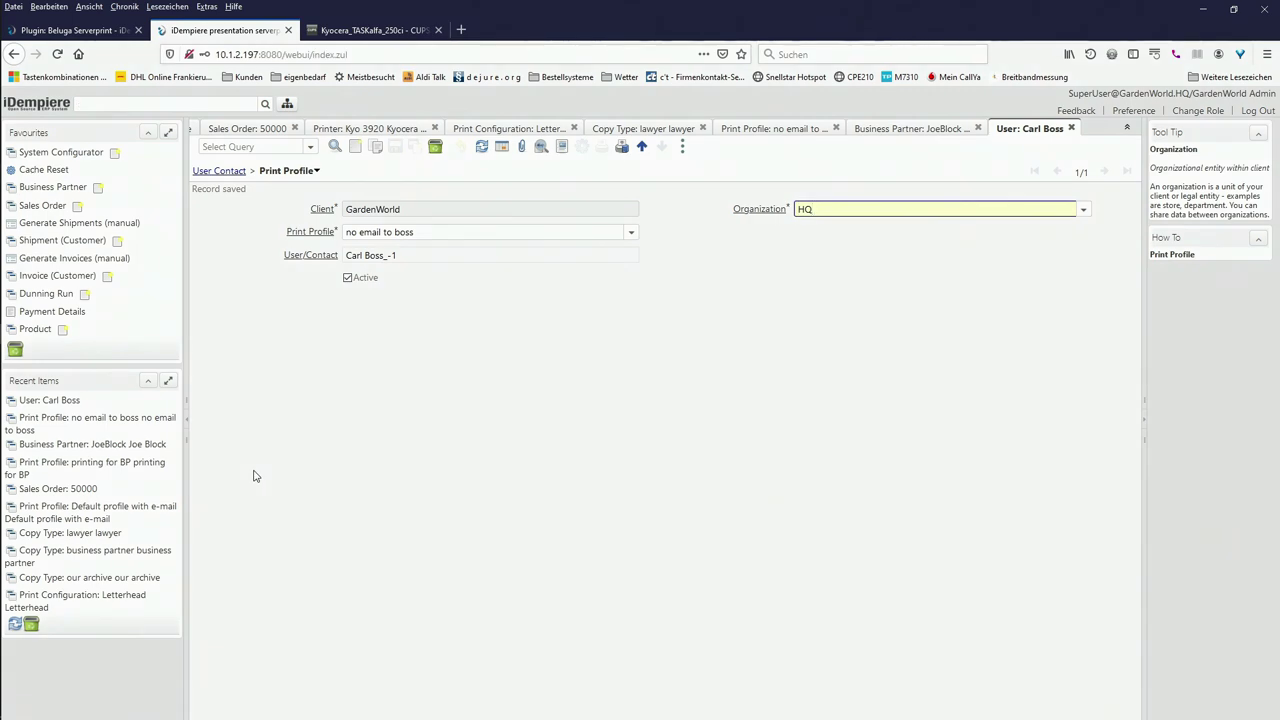
# Step: Switch to the 'Print Profile: no email to boss' window to see its Standard Order sub-profile
pyautogui.click(778, 135)
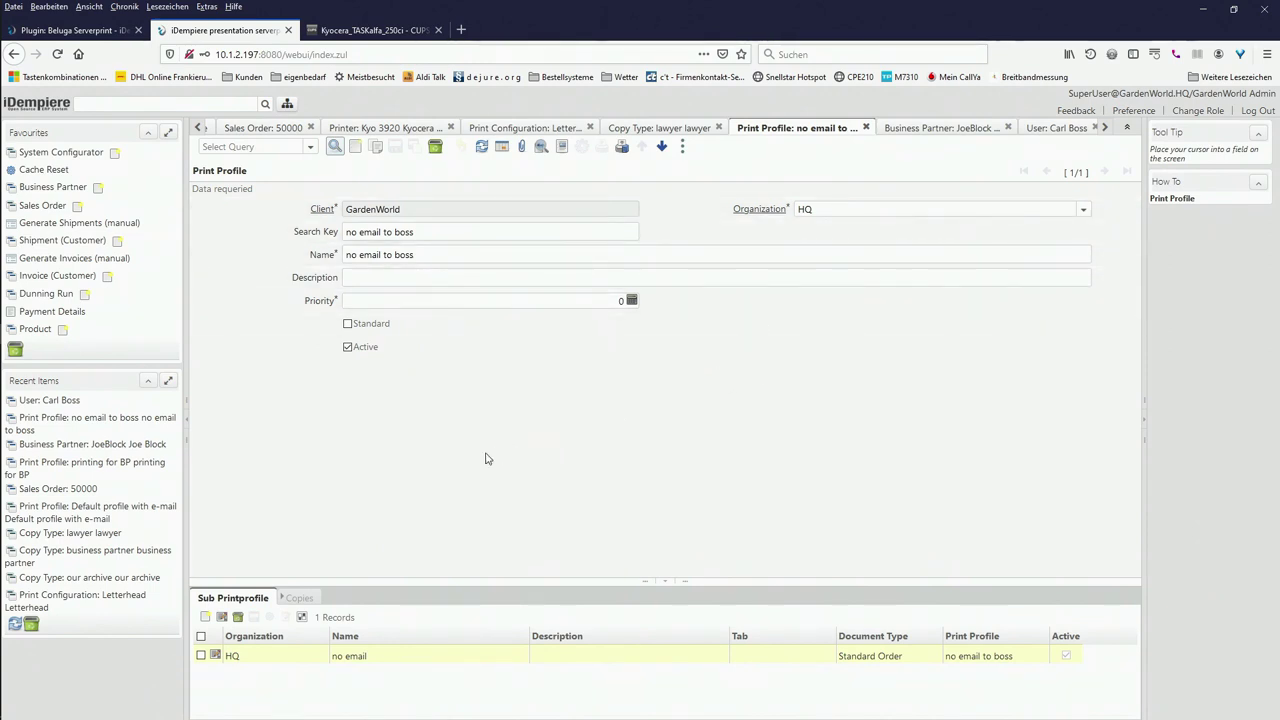
# Step: Inspect the 'no email' sub-profile and its archive copy entry, then go back to the boss user window
pyautogui.click(230, 600)
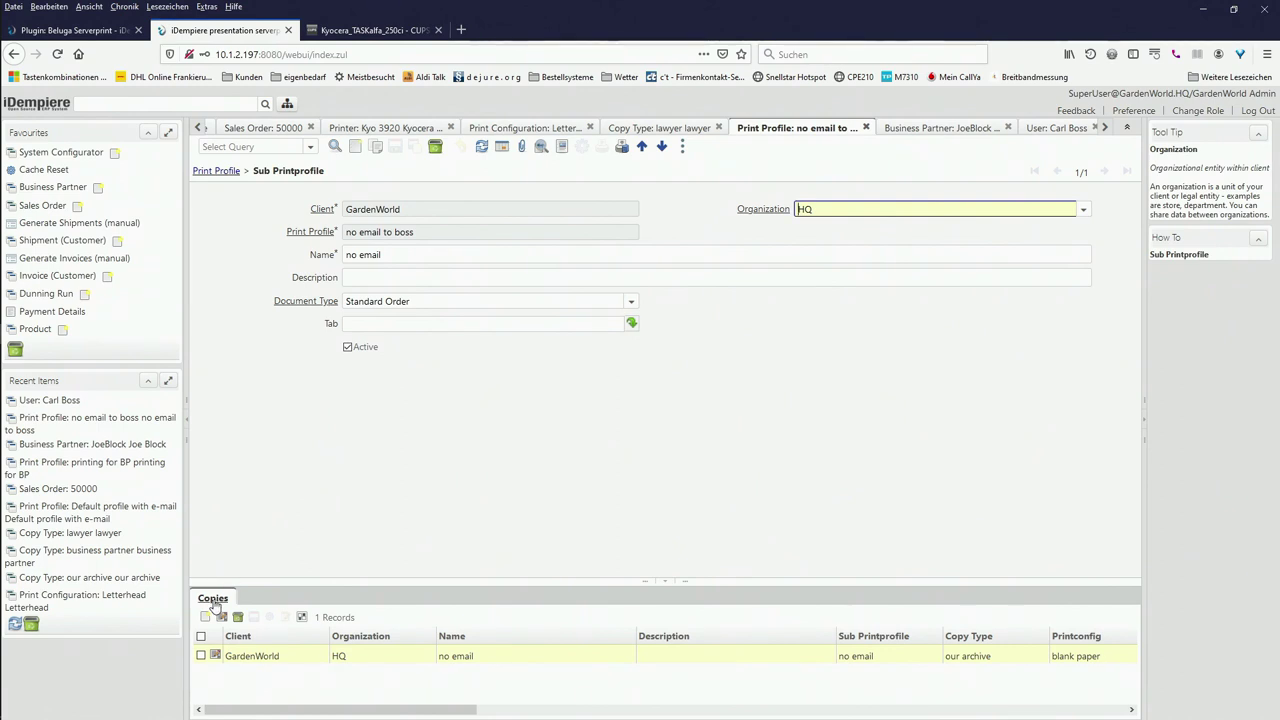
pyautogui.click(214, 604)
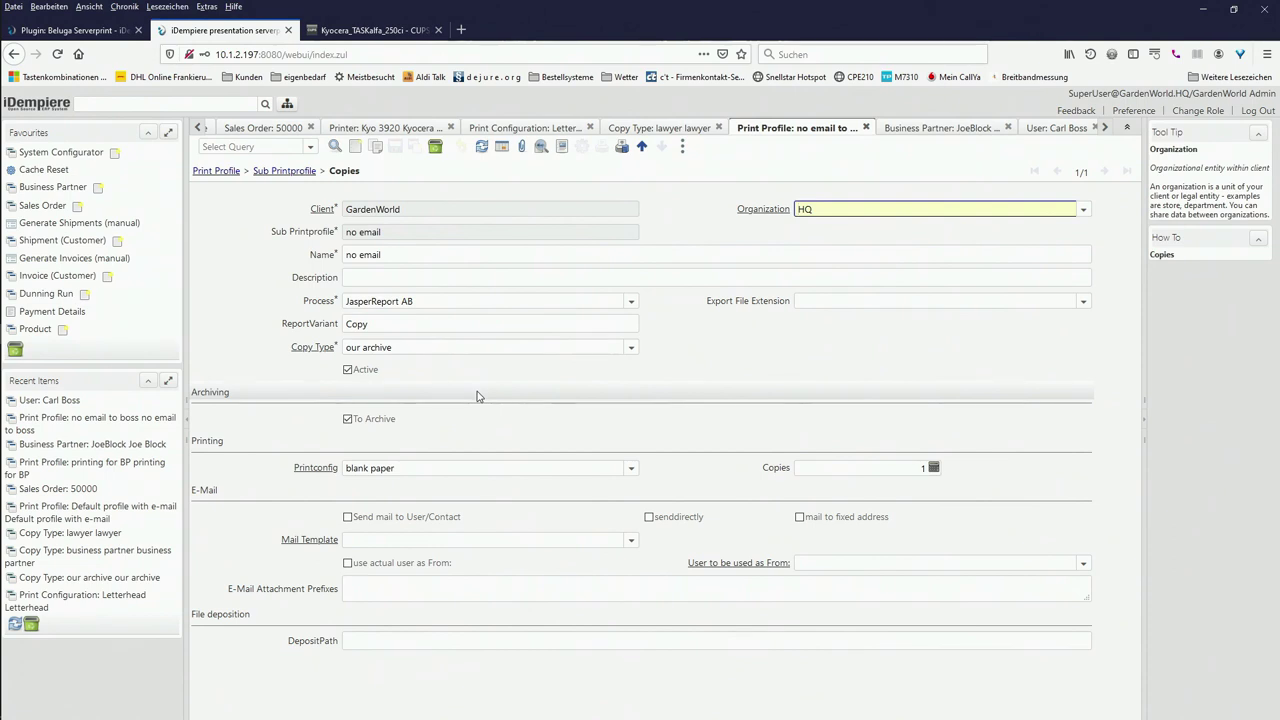
pyautogui.click(1052, 128)
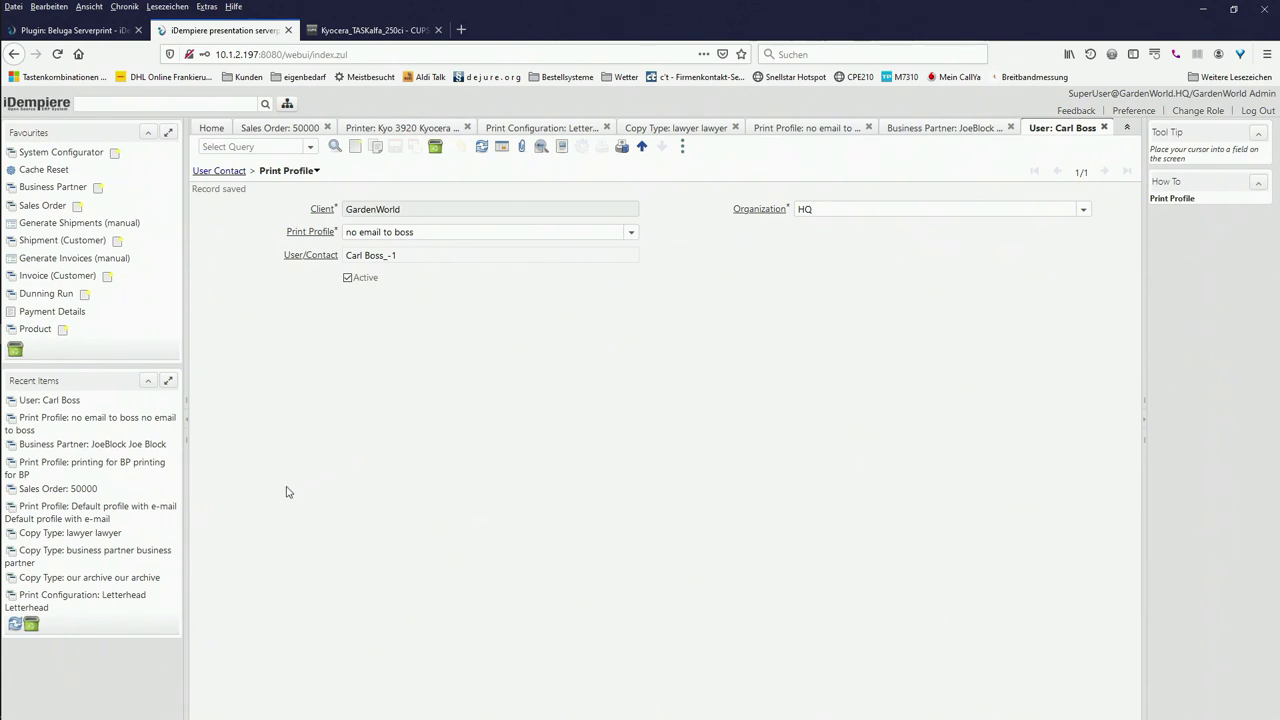